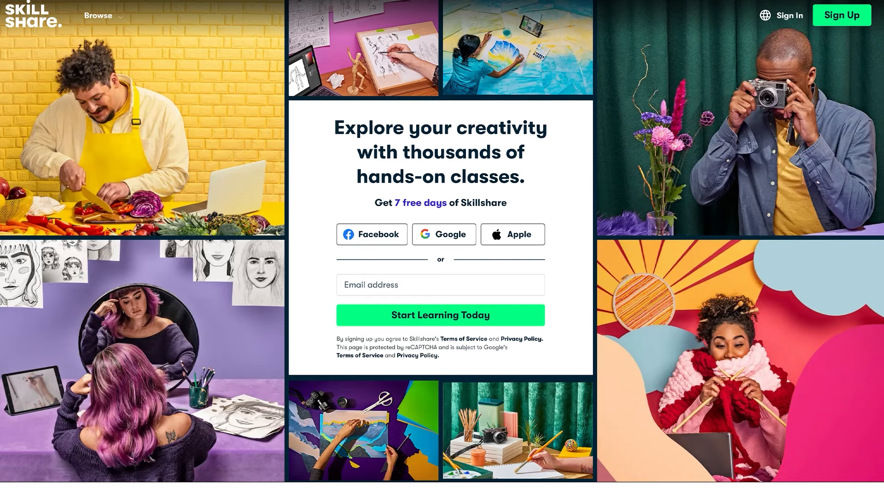
Step: Look over the Skillshare landing page and the Animation class category
scroll(442, 249, "down", 6)
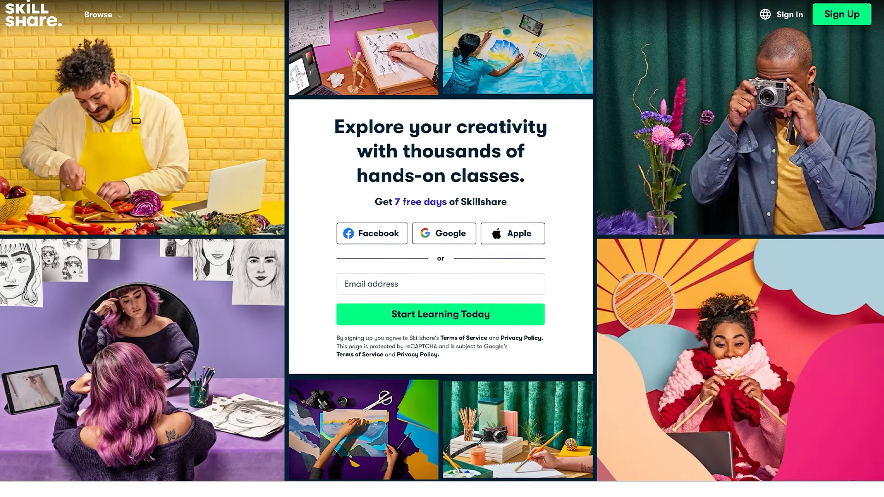
scroll(442, 249, "down", 12)
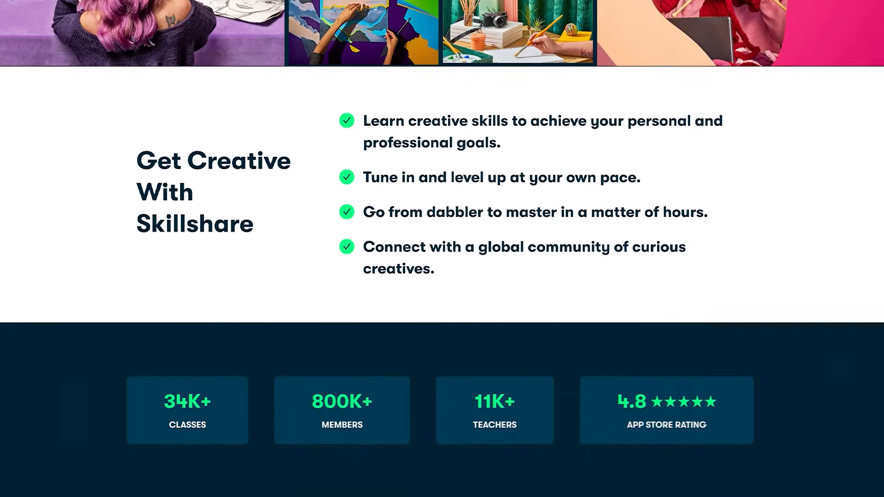
scroll(442, 248, "down", 2)
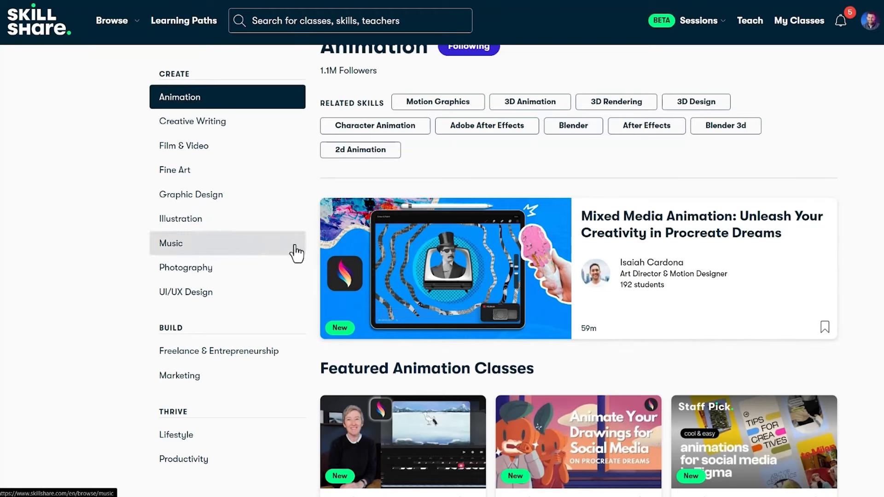
scroll(401, 213, "up", 1)
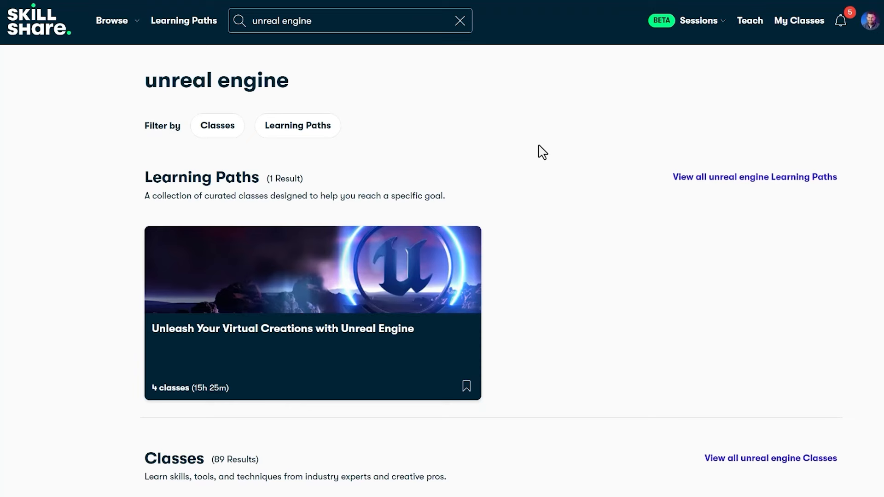
Step: Look through the "unreal engine" search results and open the learning path "Unleash Your Virtual Creations with Unreal Engine"
scroll(546, 156, "down", 1)
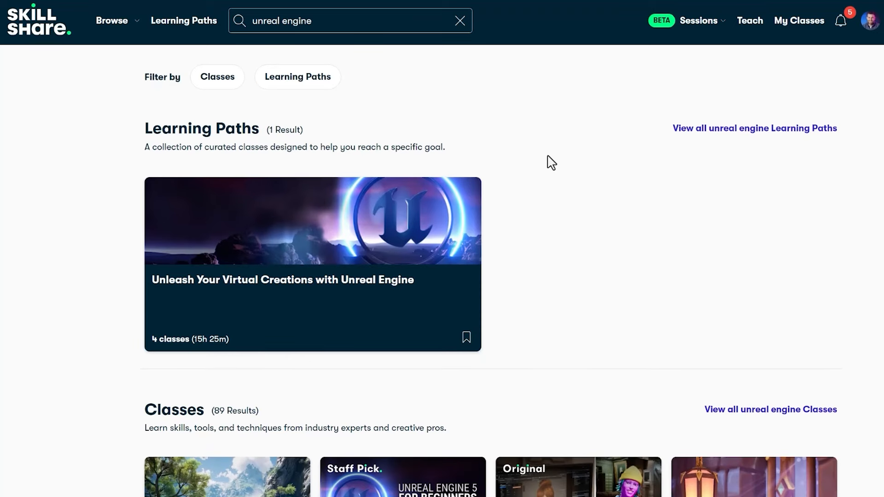
scroll(557, 180, "down", 1)
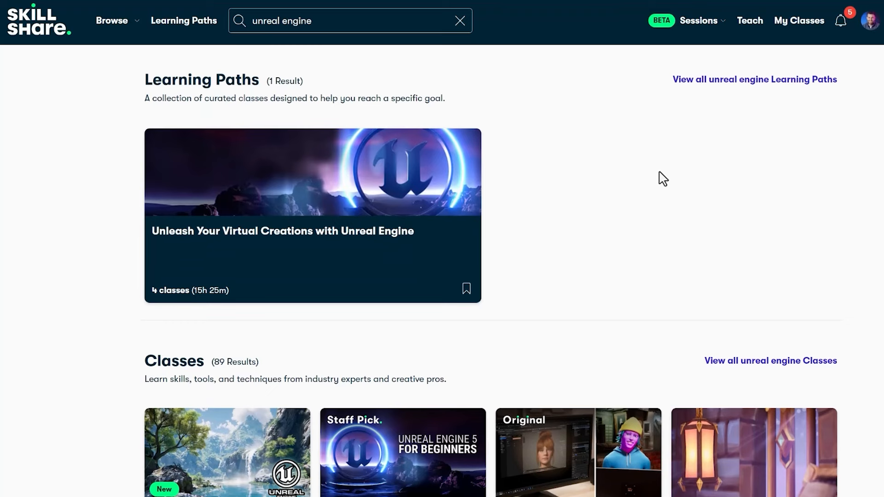
scroll(667, 178, "down", 1)
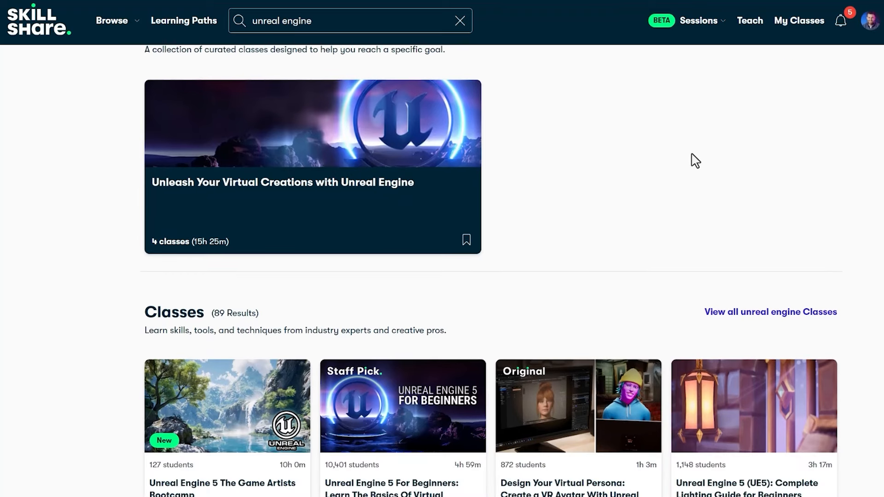
scroll(728, 194, "up", 1)
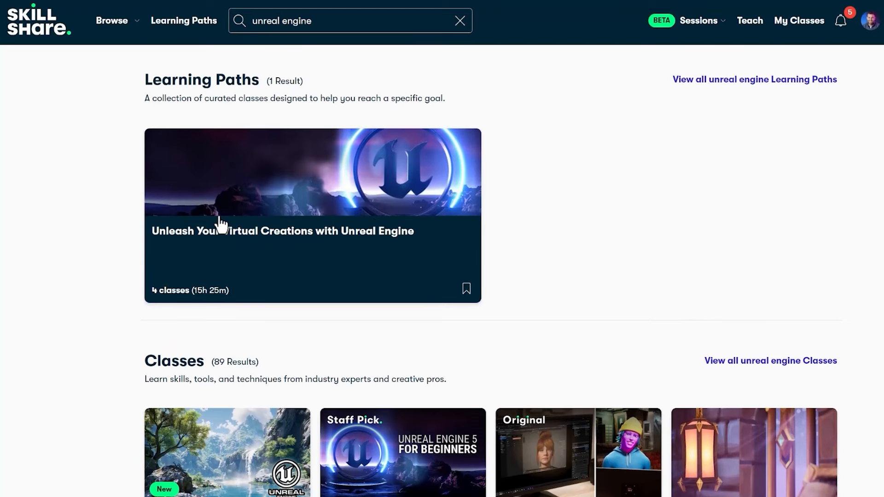
left_click(471, 210)
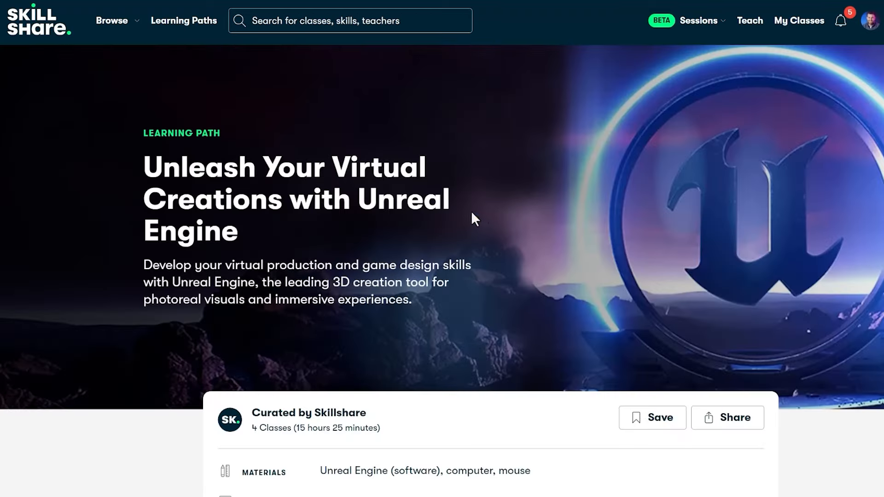
Step: Examine the learning path's overview and its sequence of Unreal Engine classes, from the beginner course to the zombie survivor game
scroll(573, 233, "down", 3)
scroll(513, 277, "down", 7)
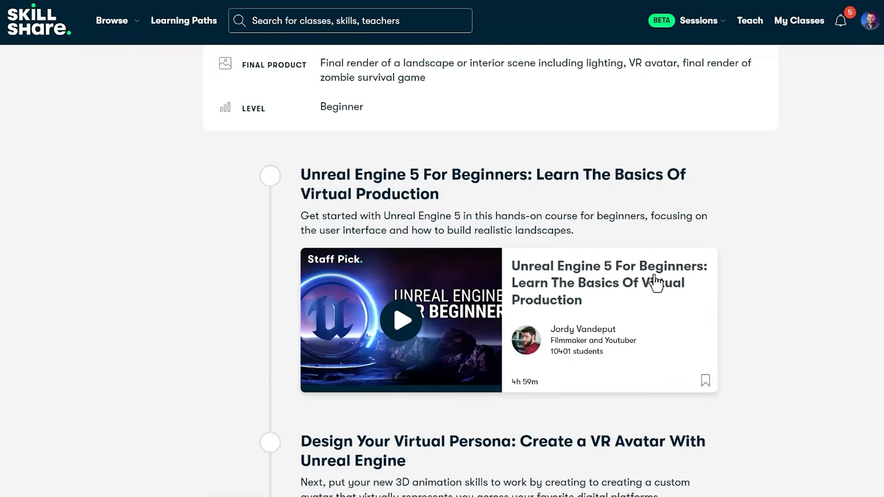
scroll(656, 281, "up", 1)
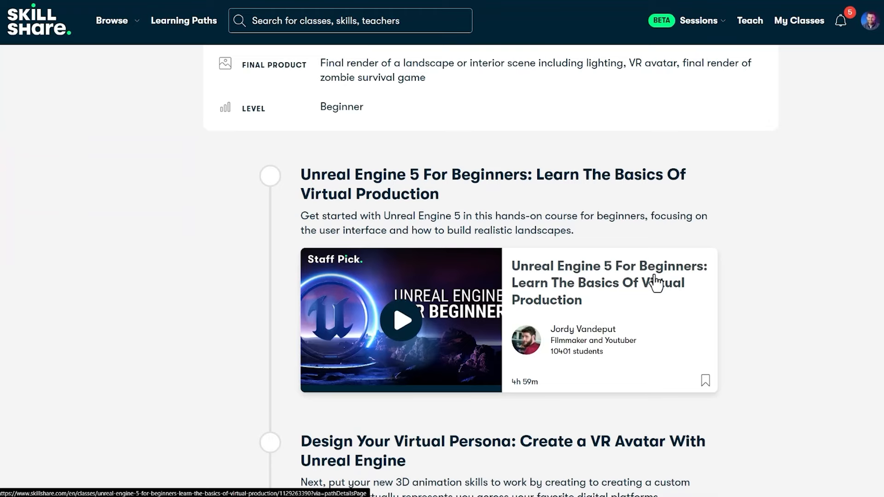
scroll(757, 252, "down", 5)
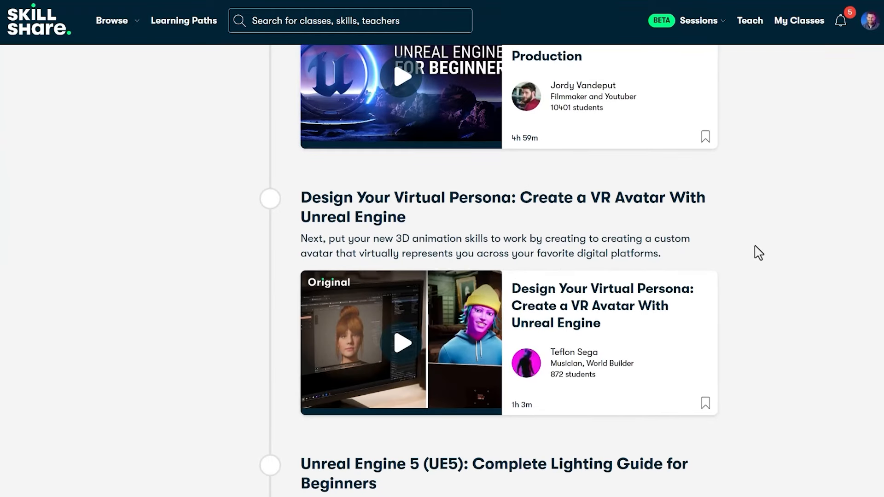
scroll(755, 257, "down", 7)
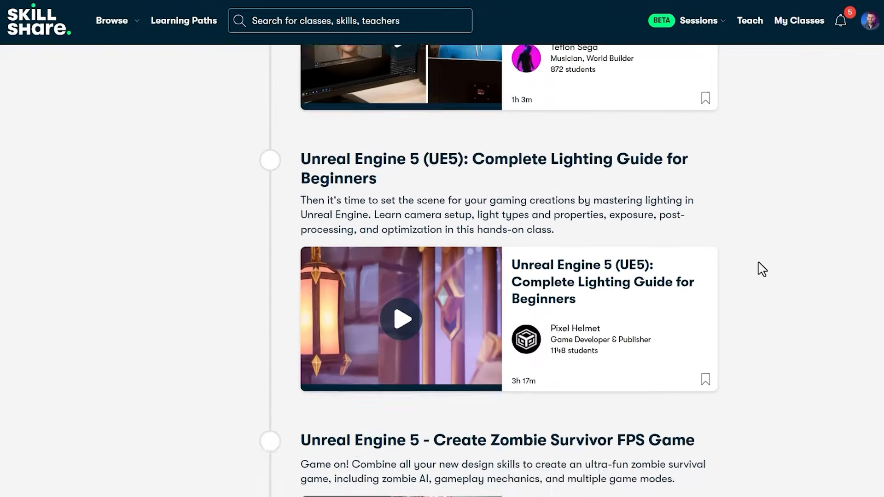
scroll(760, 269, "up", 7)
scroll(516, 138, "up", 2)
scroll(614, 198, "down", 5)
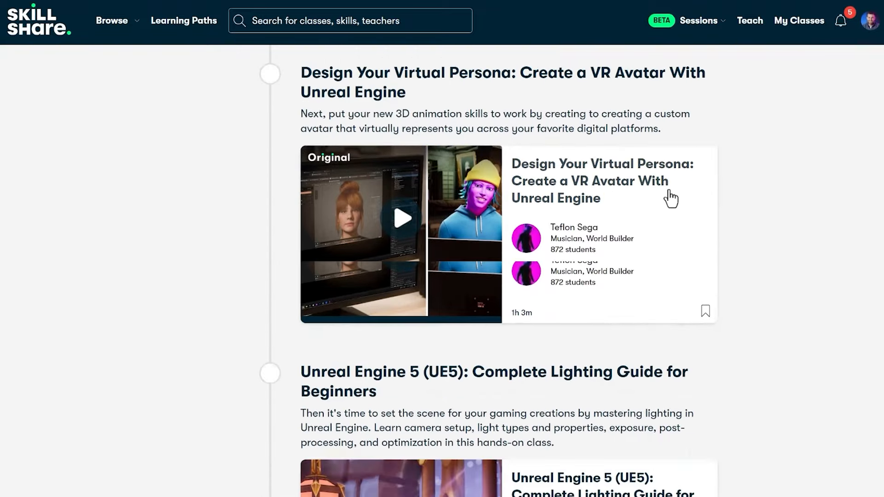
scroll(605, 181, "up", 4)
scroll(742, 202, "down", 1)
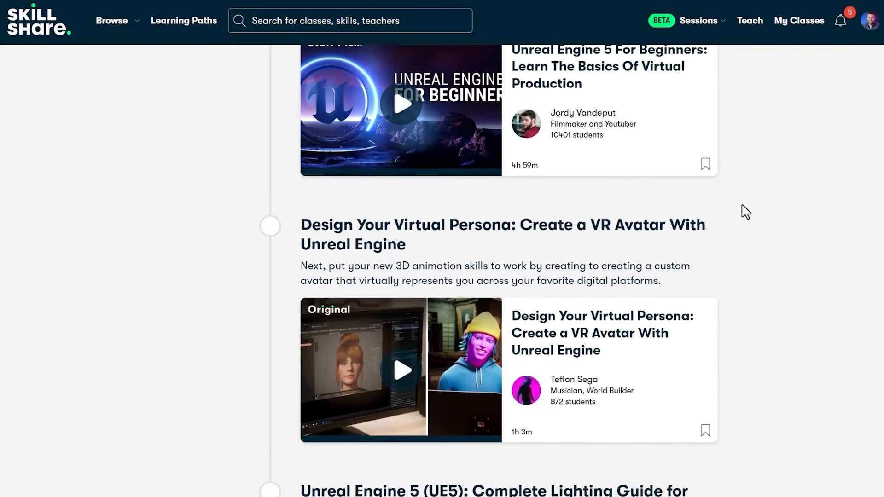
scroll(744, 219, "up", 1)
scroll(750, 229, "down", 1)
scroll(750, 230, "down", 2)
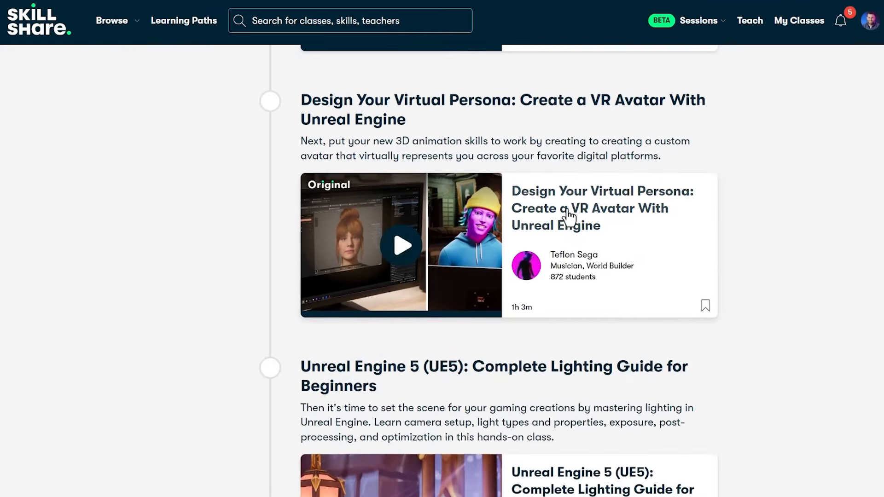
scroll(758, 229, "down", 4)
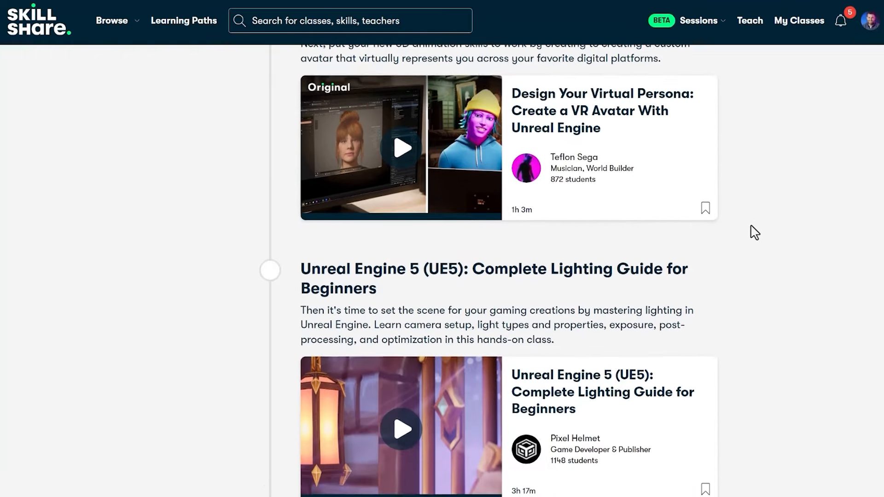
scroll(711, 299, "down", 6)
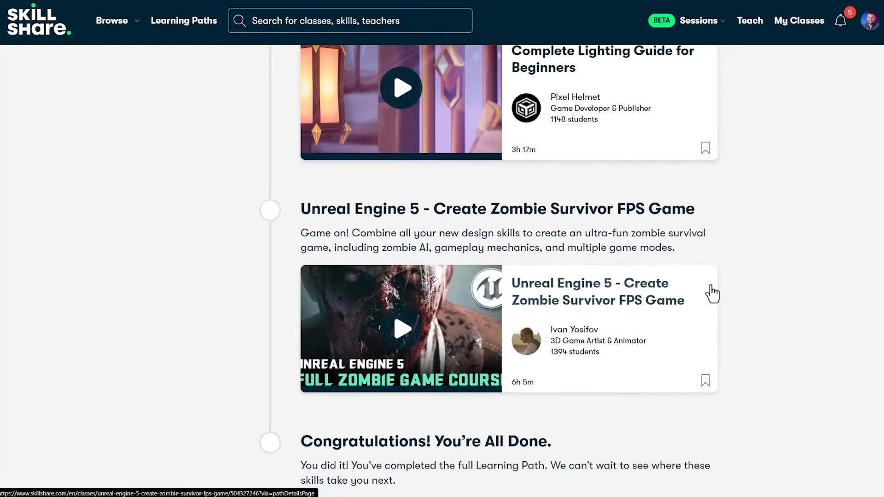
scroll(752, 308, "up", 6)
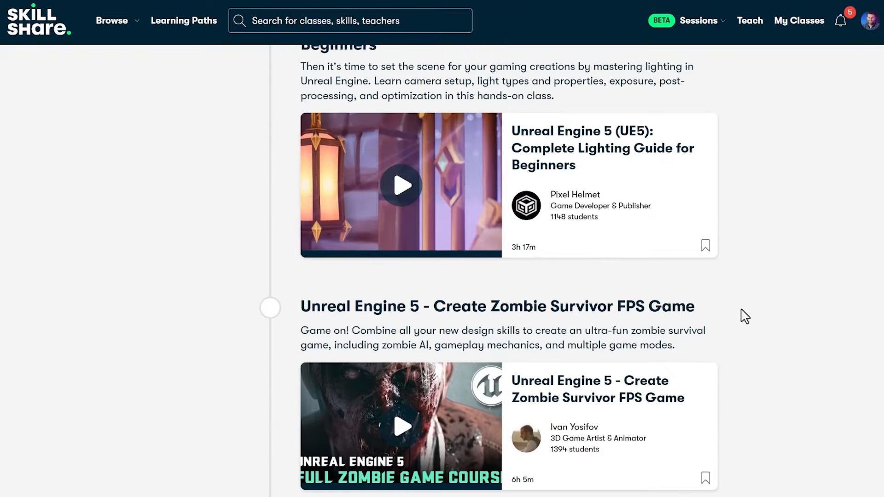
scroll(586, 265, "up", 2)
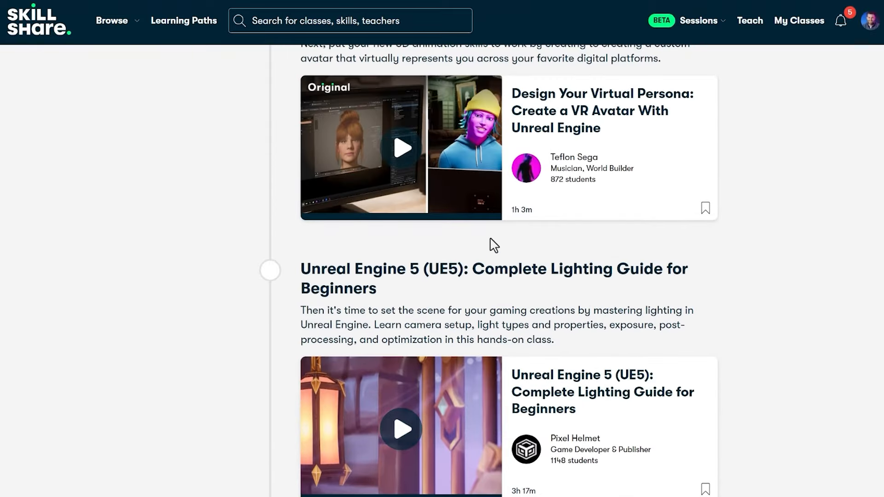
scroll(625, 283, "up", 12)
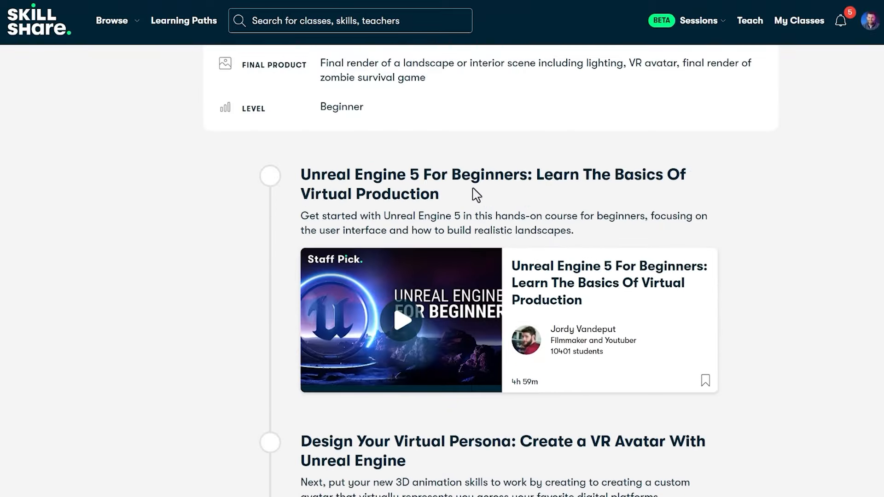
scroll(87, 194, "up", 6)
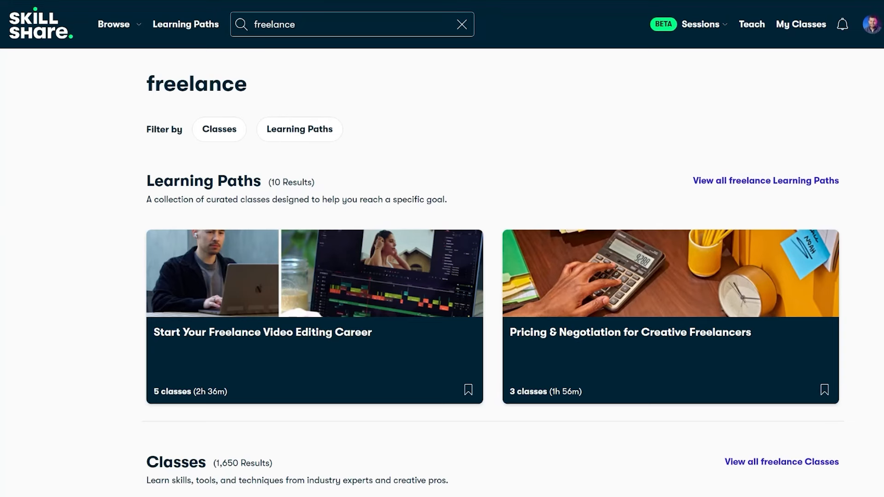
Step: Look through the learning paths and classes found for "freelance"
scroll(492, 272, "down", 1)
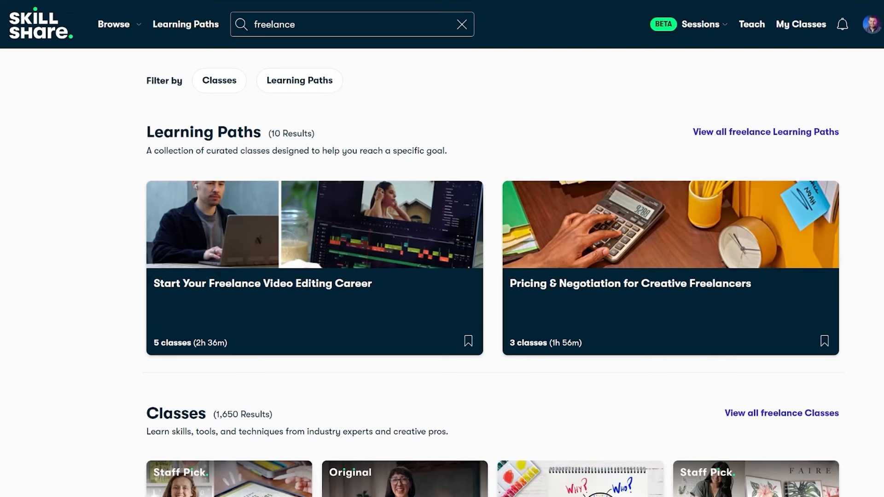
scroll(883, 184, "down", 5)
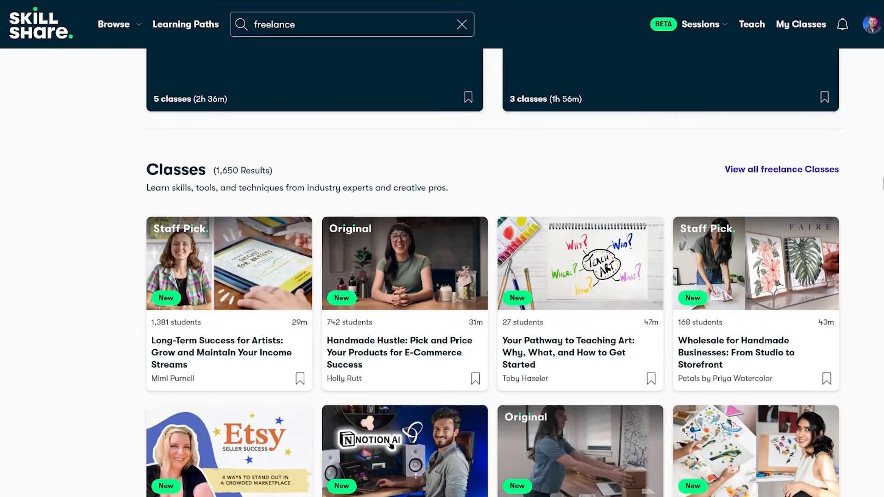
scroll(883, 183, "down", 1)
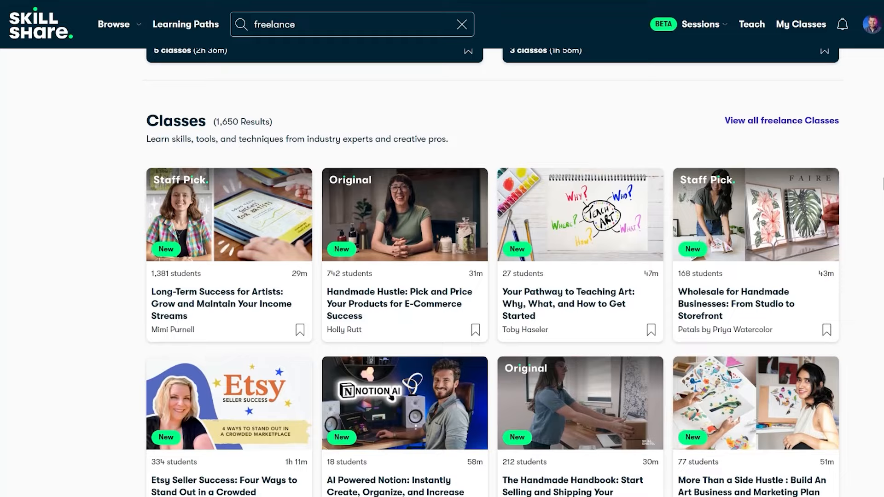
scroll(883, 185, "up", 4)
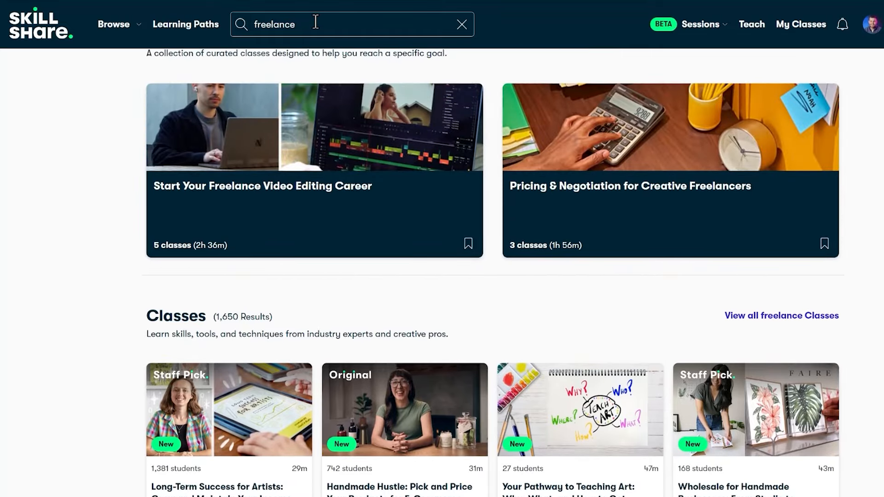
Step: Search the catalogue for "life" instead of "freelance" and look over the learning paths and classes
left_click_drag(315, 22, 232, 21)
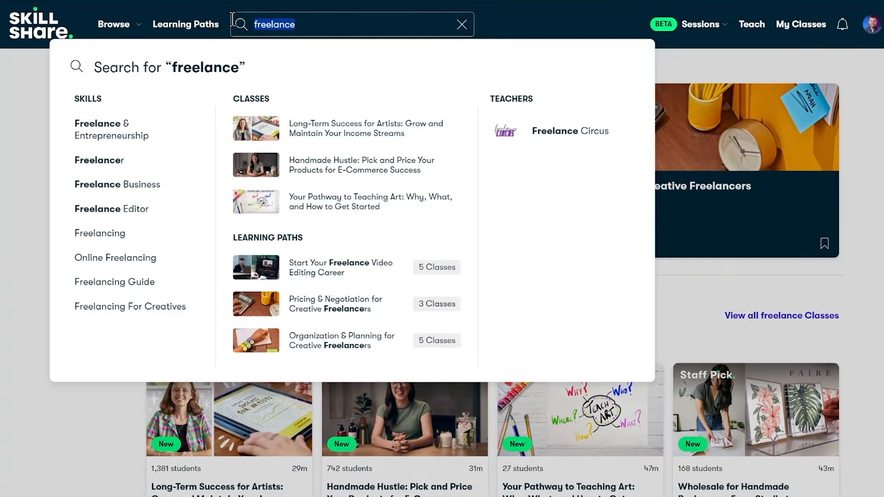
type("lifestyle")
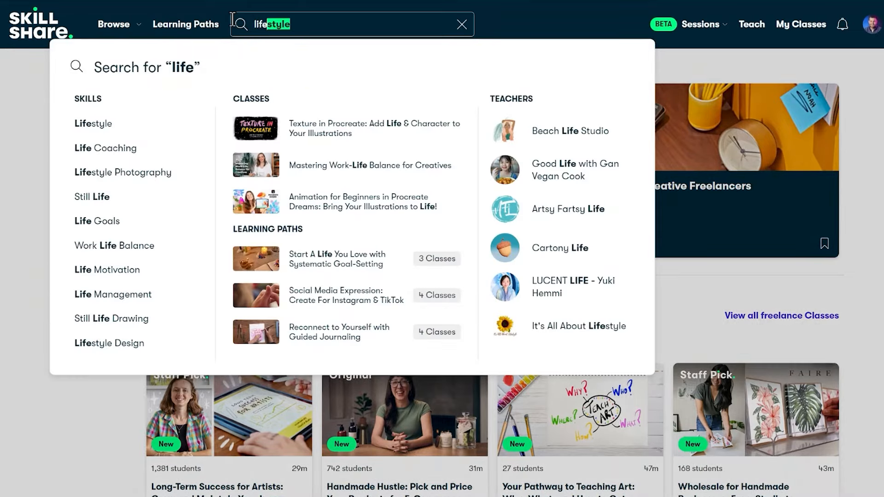
key("Return")
scroll(420, 191, "down", 5)
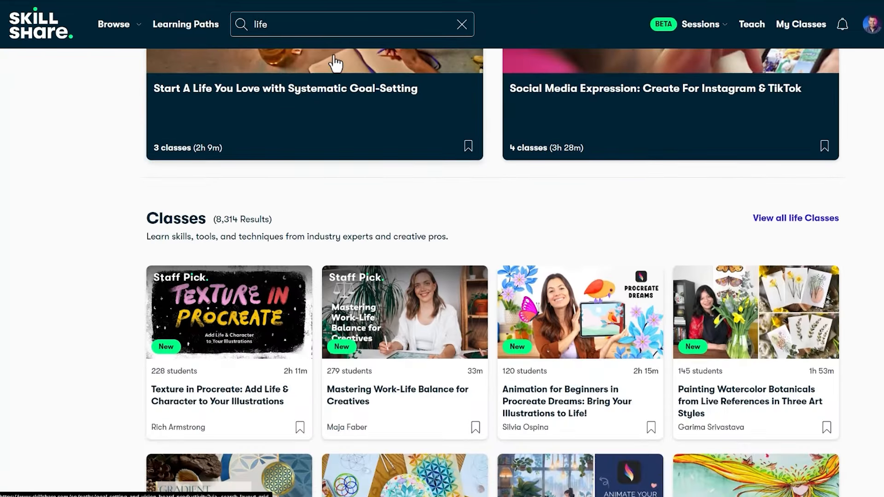
Step: Search the catalogue for "marketing" and look through its learning paths and classes
left_click(236, 23)
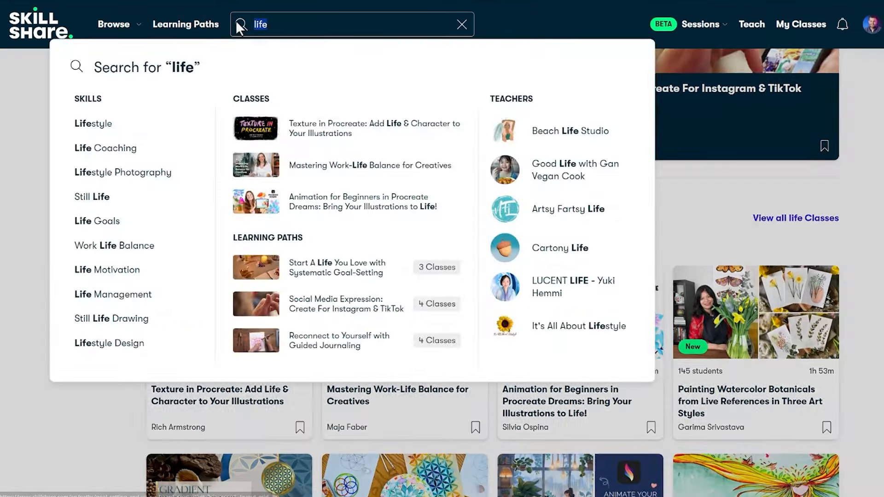
type("marketing")
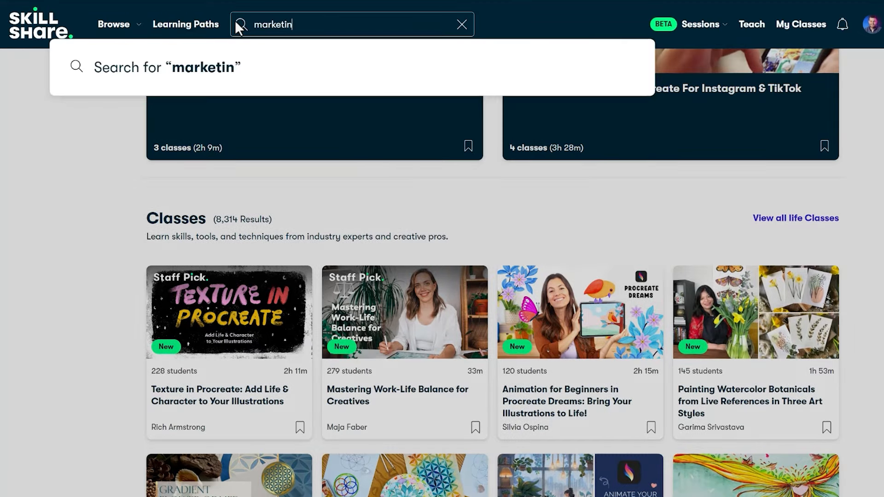
key("Return")
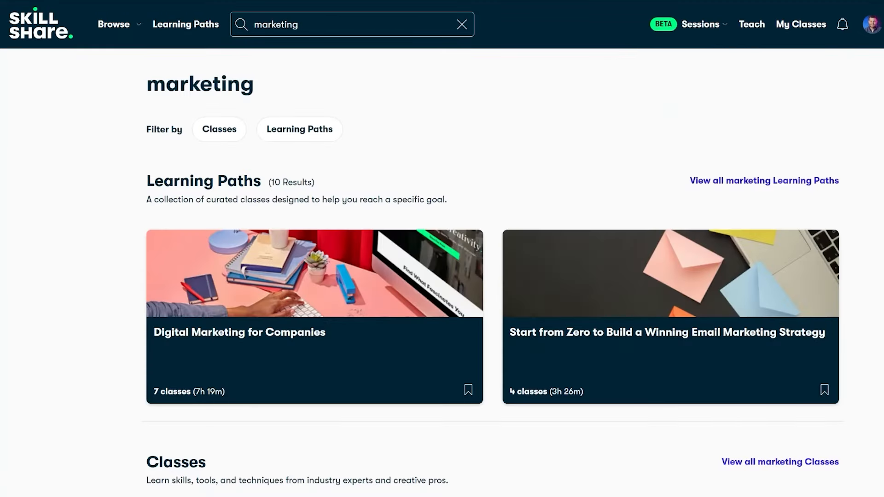
scroll(493, 283, "down", 1)
scroll(494, 282, "down", 1)
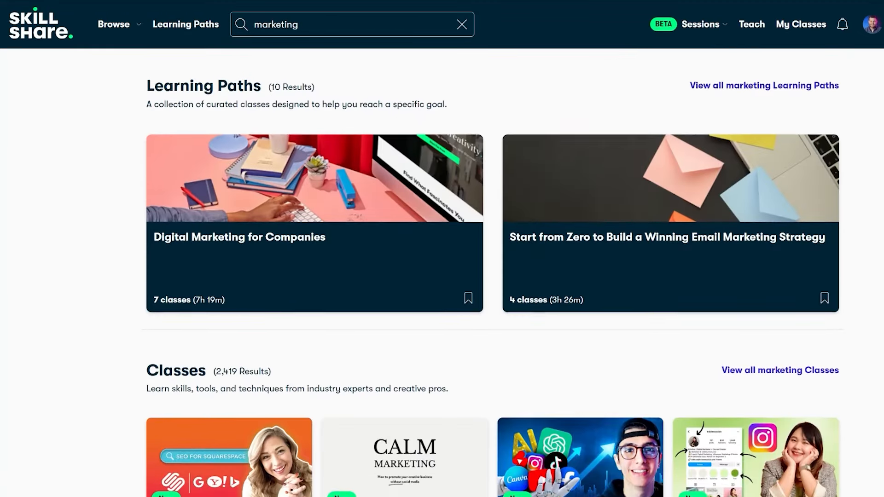
scroll(494, 282, "up", 1)
scroll(494, 282, "down", 3)
scroll(494, 282, "down", 3)
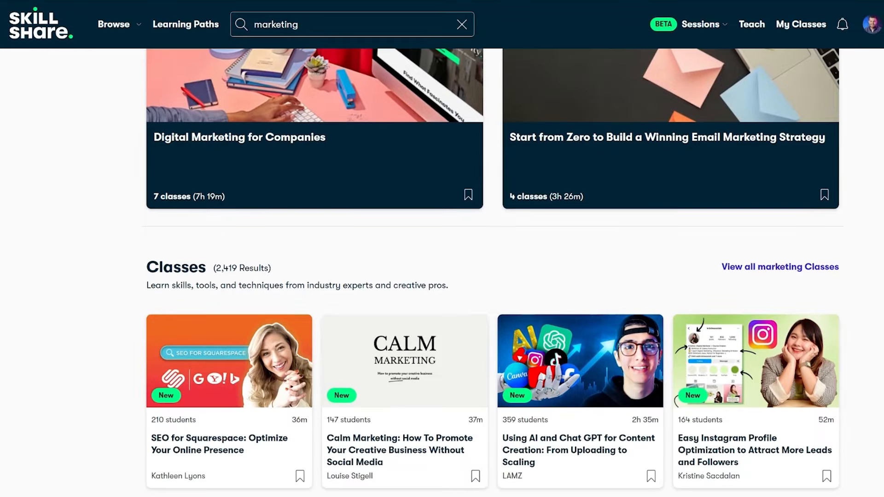
scroll(494, 282, "up", 3)
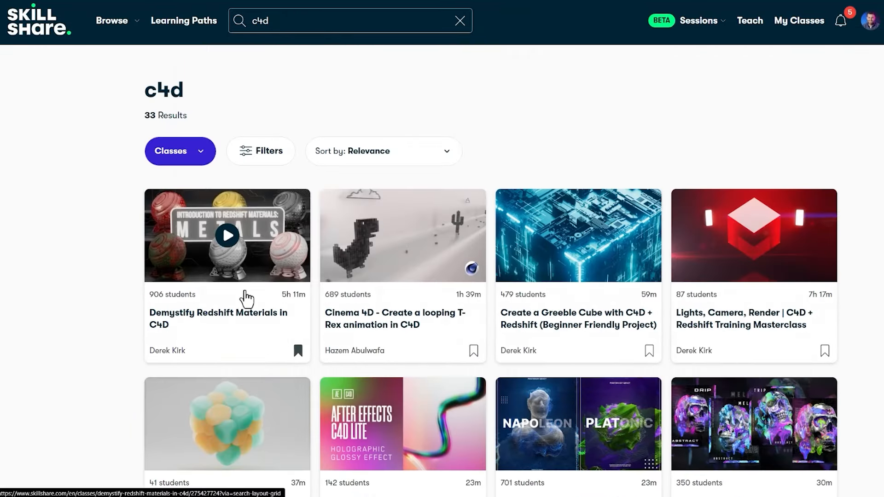
Step: Look through the Cinema 4D classes found for "c4d", and clear the search term
scroll(801, 226, "down", 2)
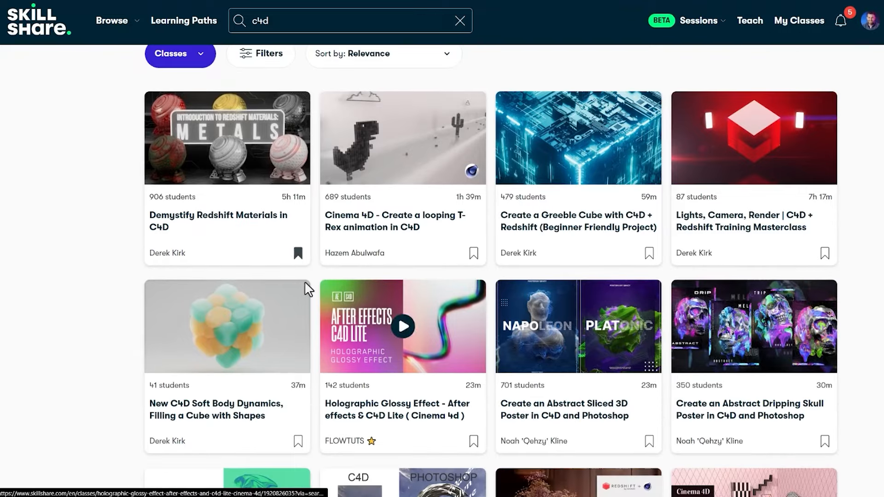
scroll(299, 276, "down", 5)
scroll(491, 270, "down", 2)
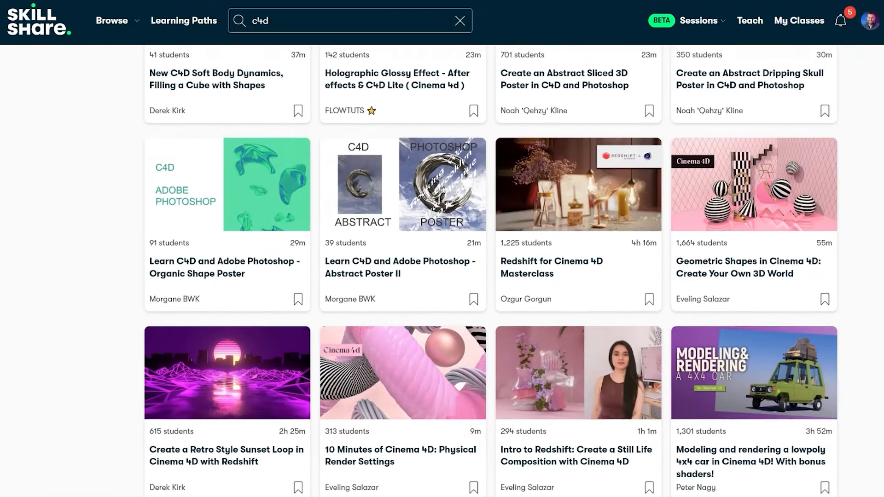
scroll(599, 249, "down", 4)
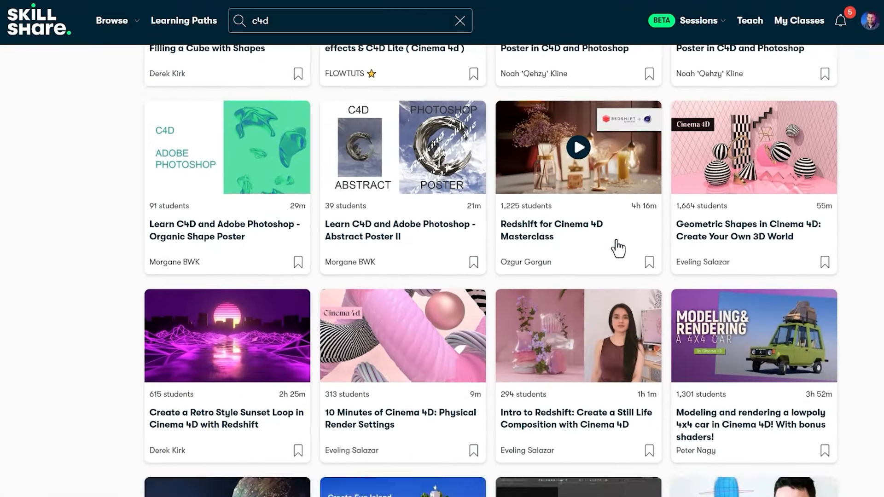
scroll(842, 239, "down", 6)
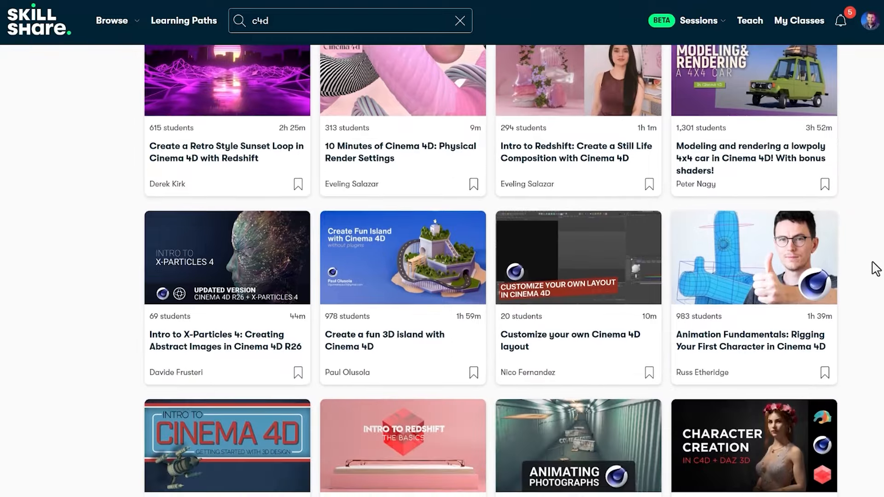
scroll(849, 268, "down", 4)
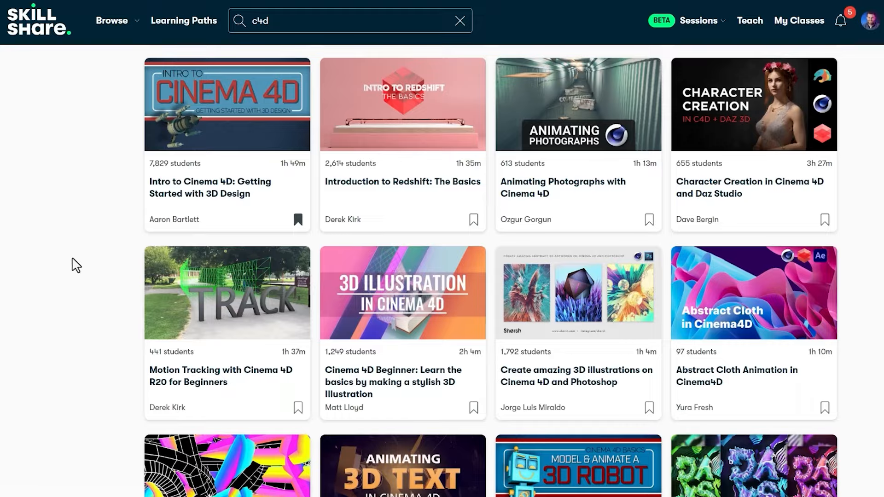
scroll(78, 263, "down", 4)
scroll(85, 275, "up", 20)
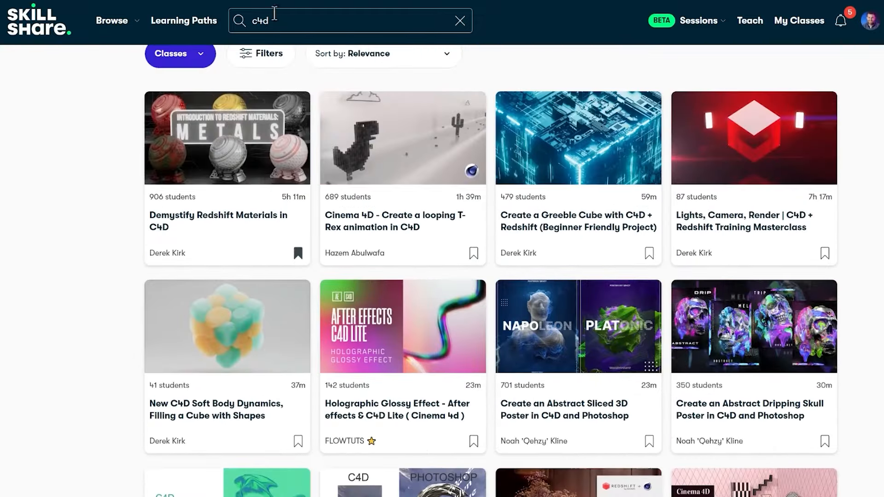
double_click(274, 19)
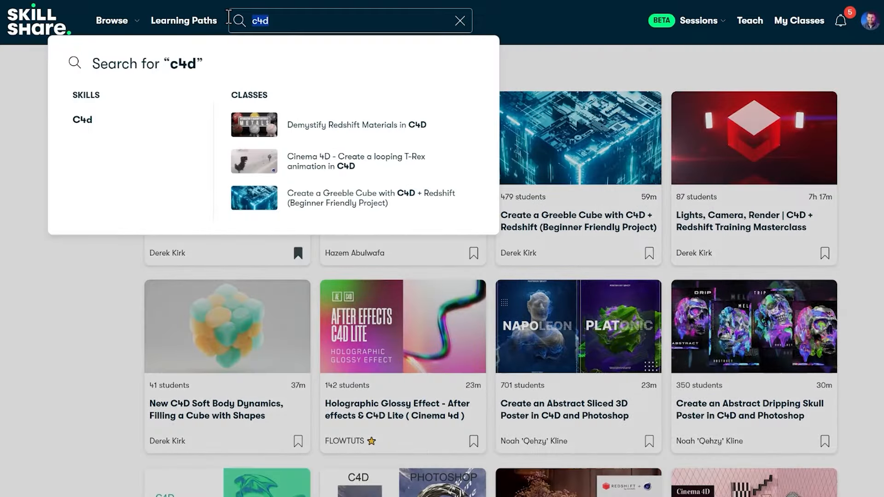
key("BackSpace")
scroll(97, 255, "up", 2)
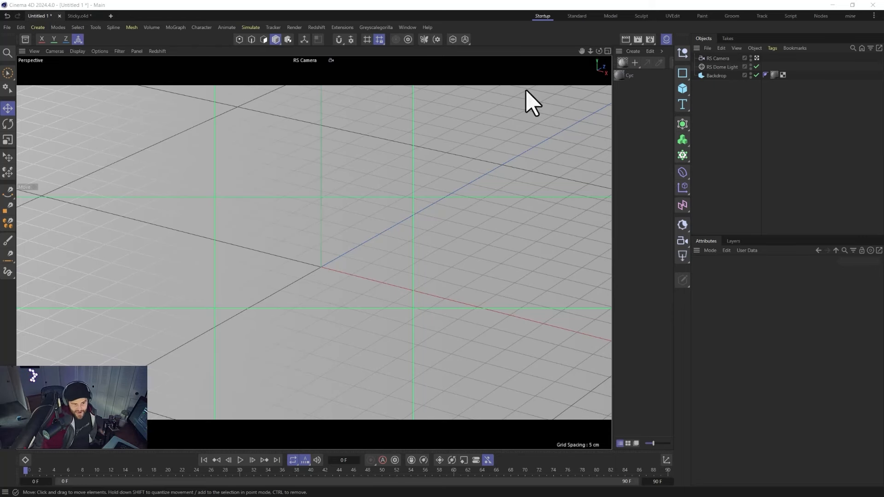
Step: Switch to Cinema 4D and add a cylinder primitive to the scene with the camera, dome light and backdrop
left_click(717, 76)
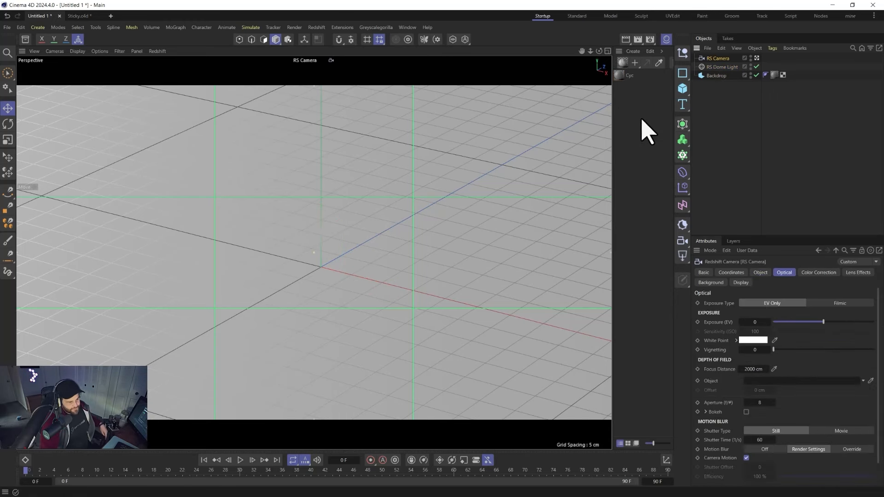
left_click(726, 108)
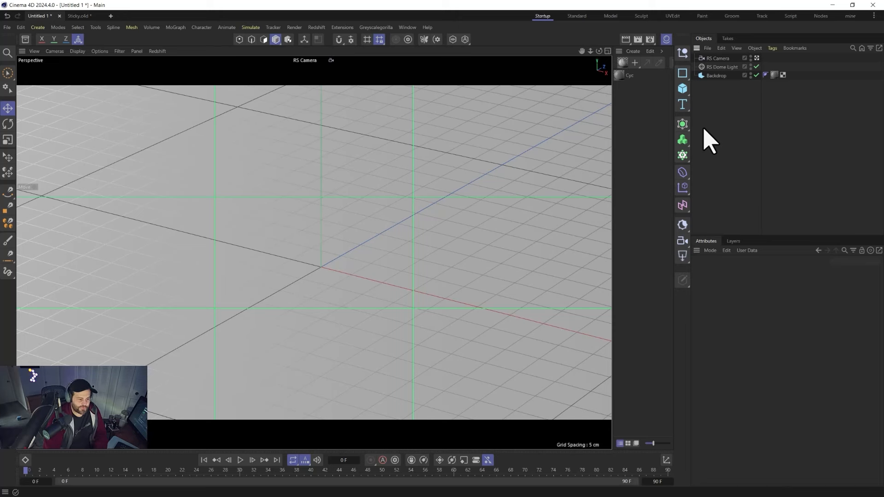
left_click(682, 89)
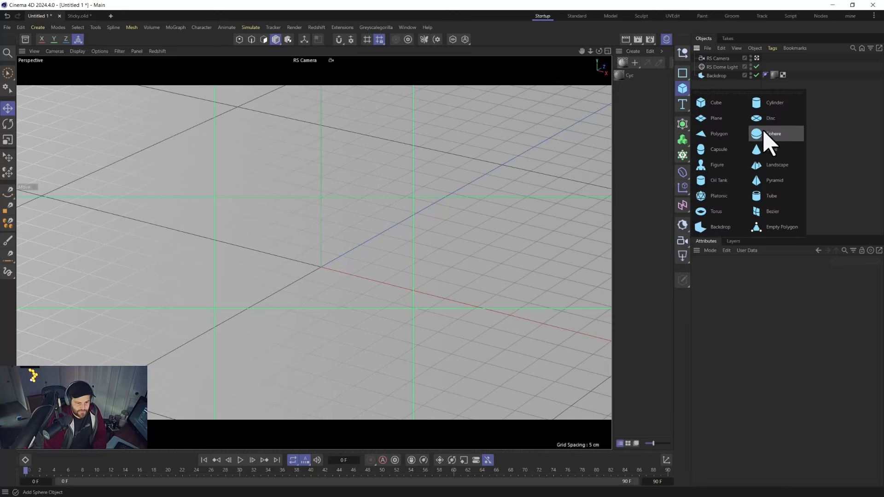
left_click(766, 105)
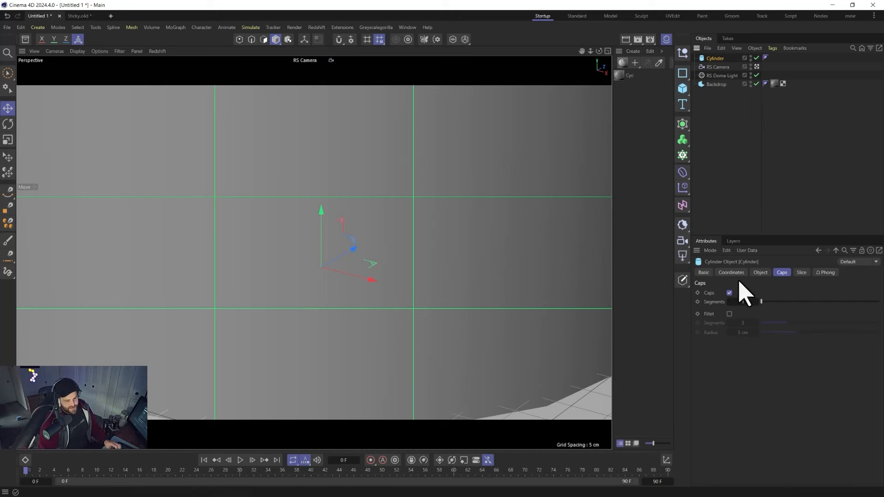
Step: Set the cylinder's height to 20 cm, radius to 100 cm, height segments to 10 and rotation segments to 64
left_click(764, 273)
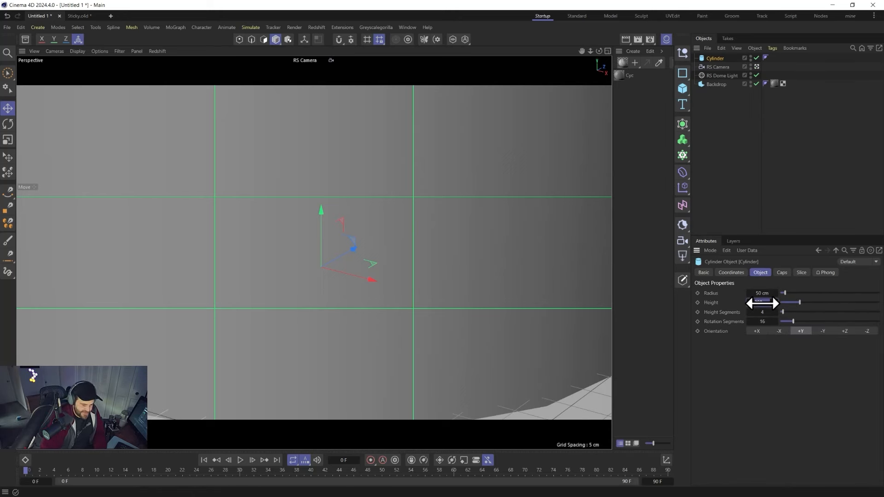
left_click_drag(763, 304, 750, 303)
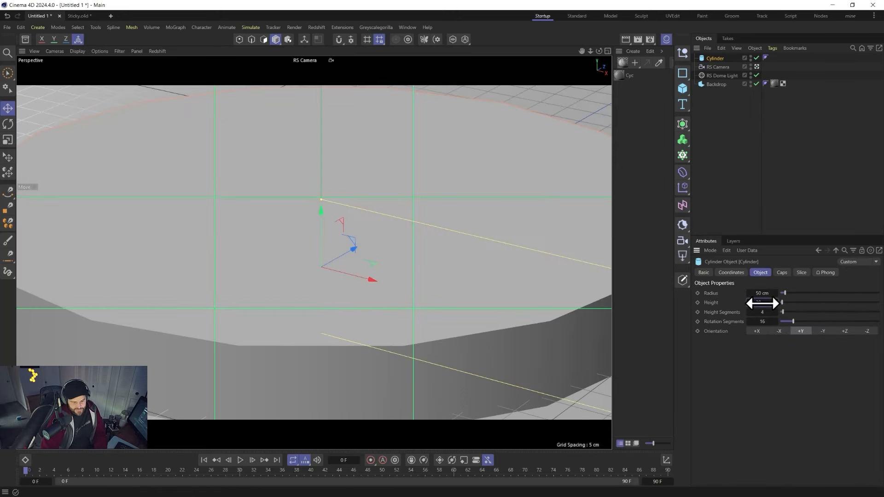
type("100")
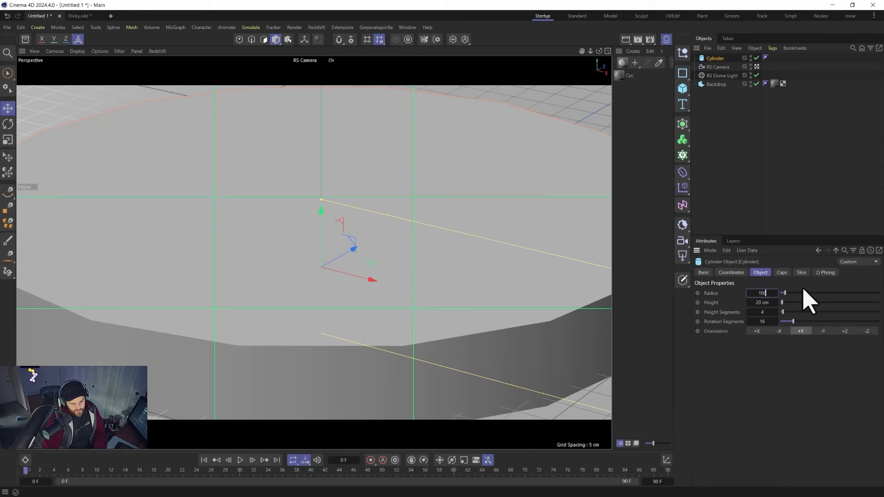
key("Return")
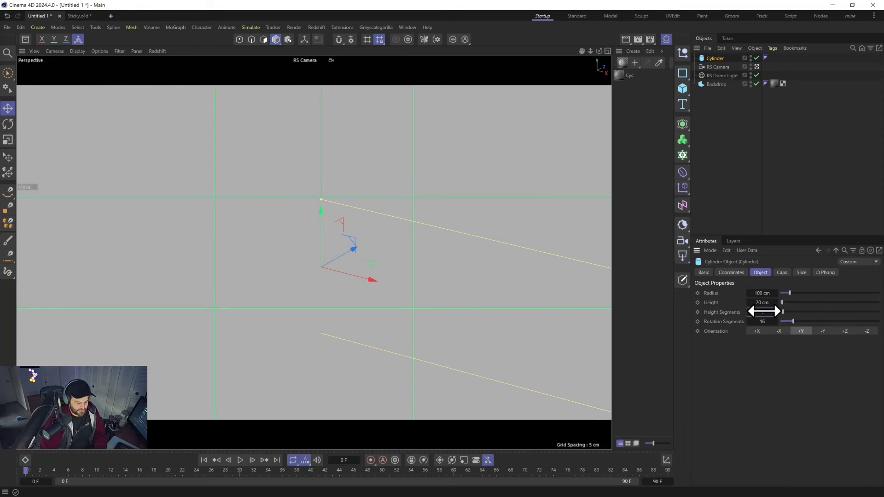
type("10")
key("Return")
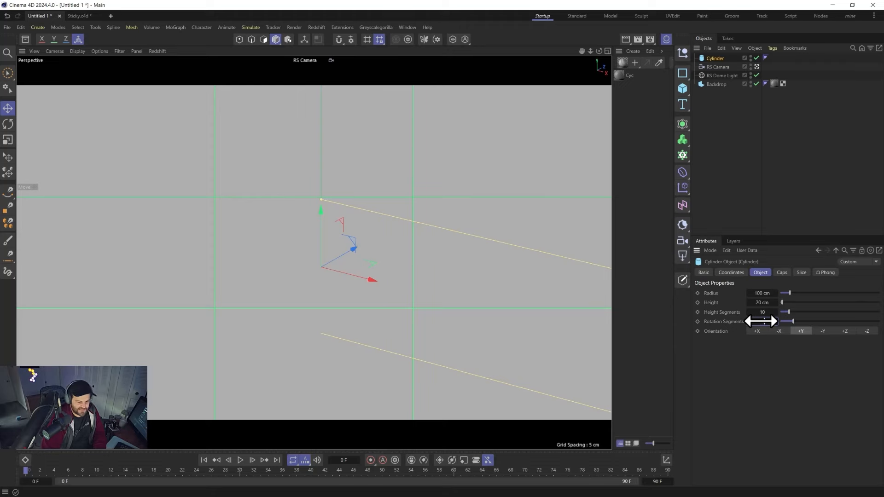
left_click_drag(761, 321, 761, 321)
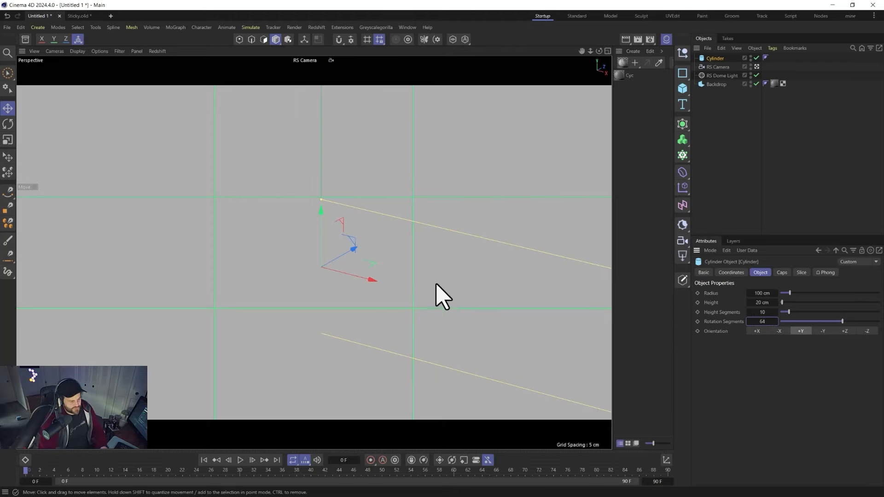
Step: Frame the whole cylinder in the perspective view and set the viewport to a shading mode with lines
right_click_drag(395, 237, 399, 415, "alt")
scroll(396, 237, "down", 3)
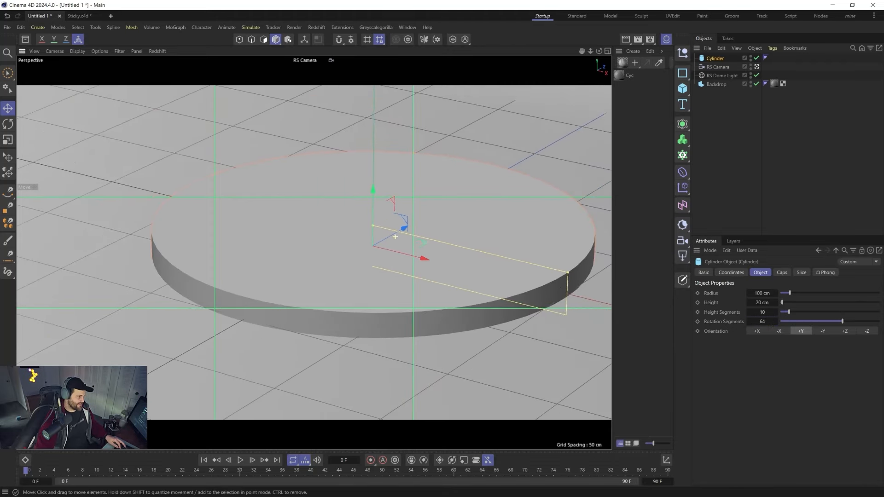
left_click_drag(393, 237, 419, 268, "alt")
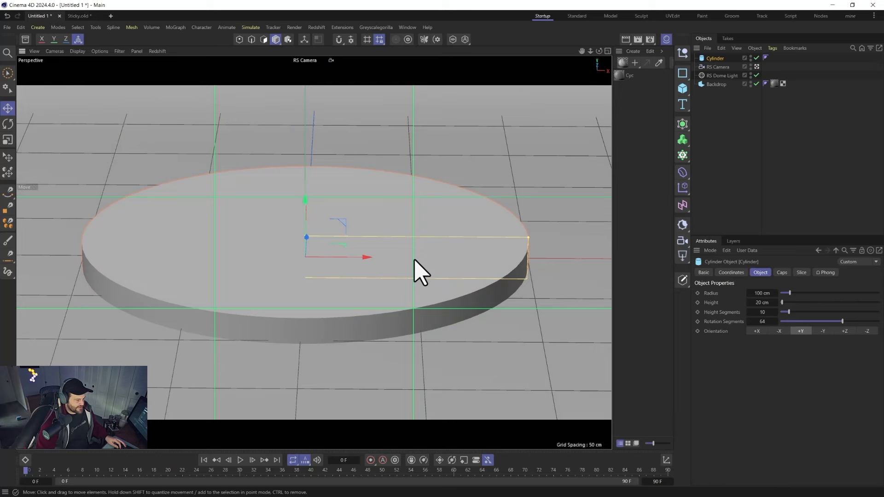
left_click(77, 52)
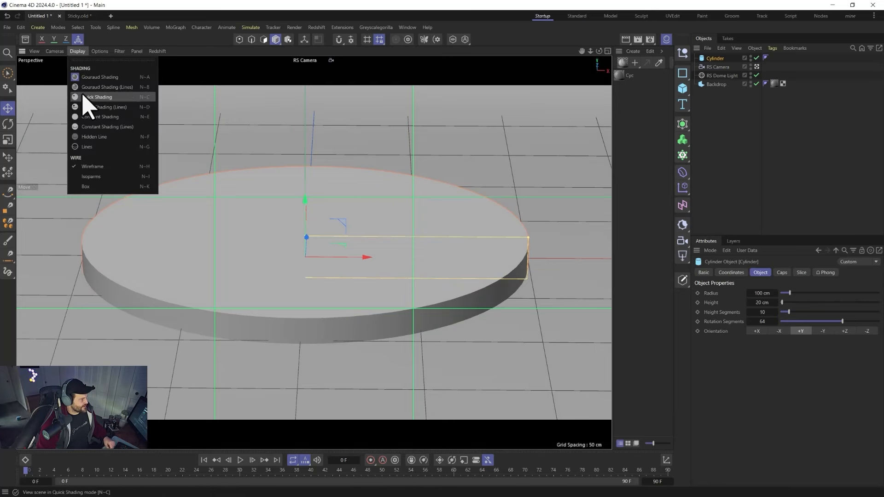
left_click(90, 99)
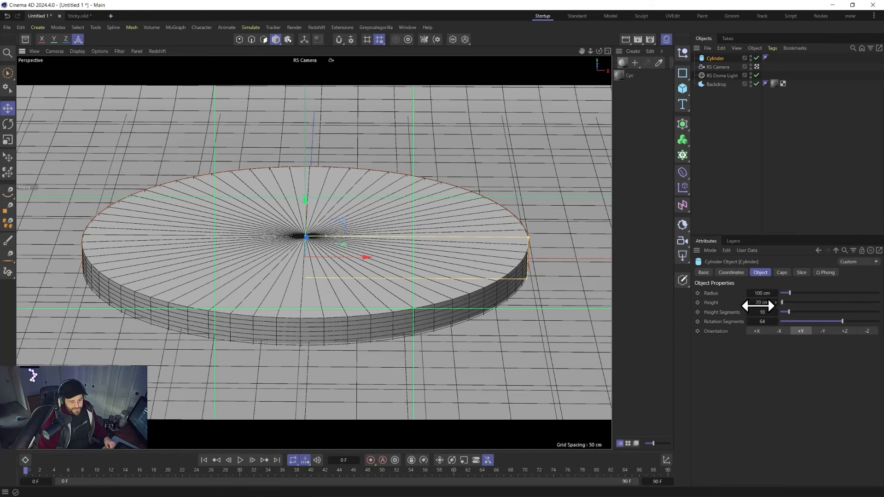
Step: Raise the cylinder along Y onto the floor and fillet its caps with 3 segments and a 1 cm radius
left_click(732, 273)
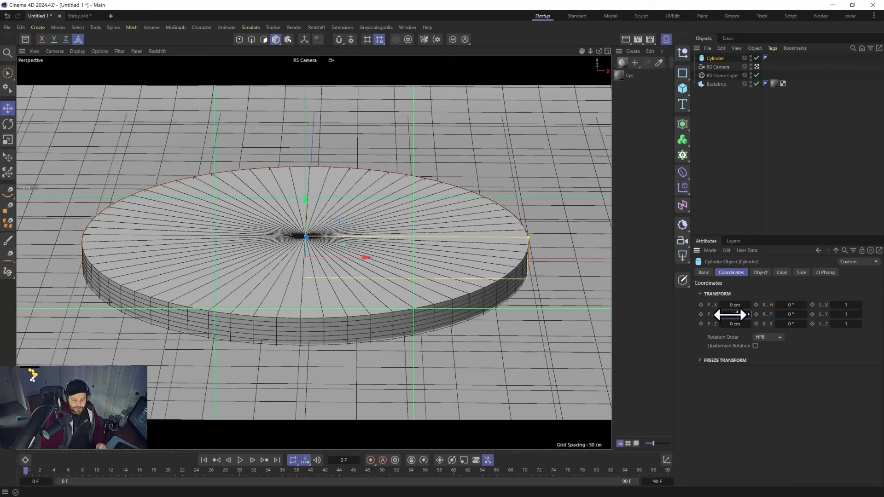
left_click_drag(731, 315, 731, 315)
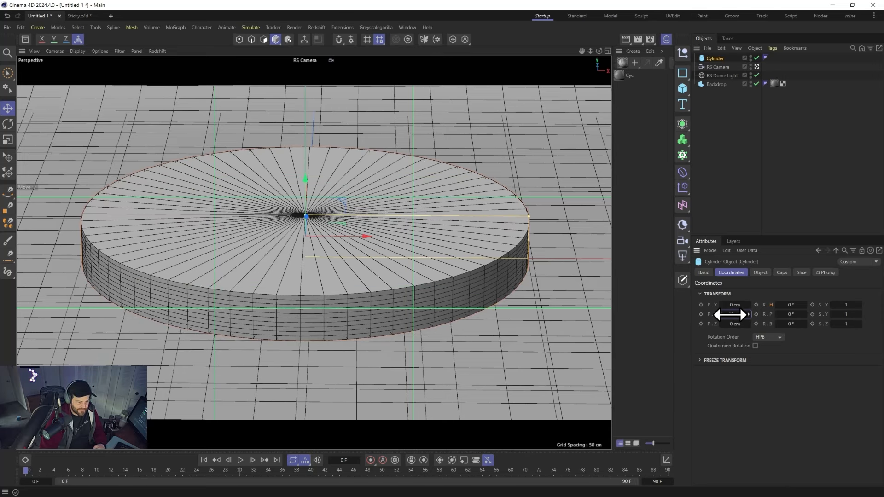
left_click(782, 273)
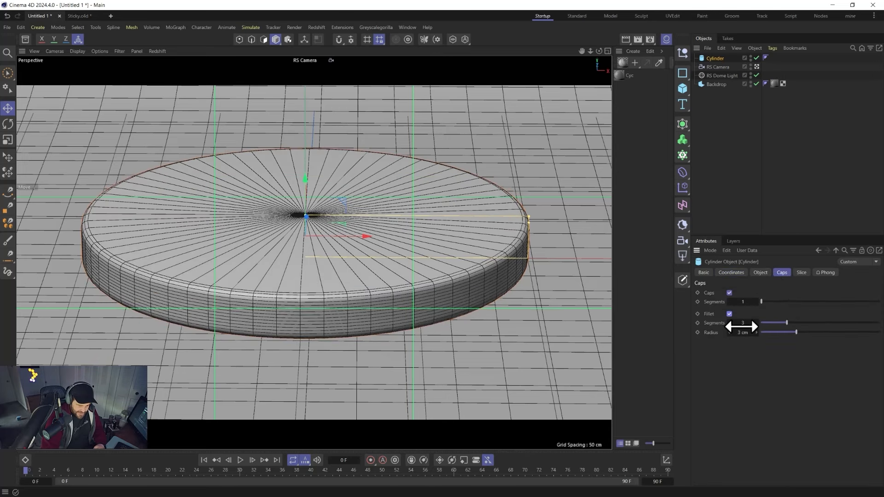
left_click(730, 323)
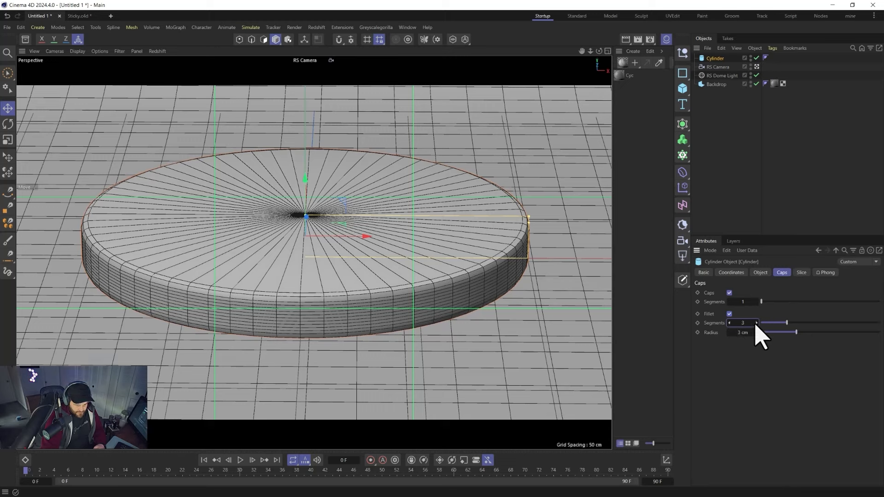
left_click(729, 333)
left_click(730, 333)
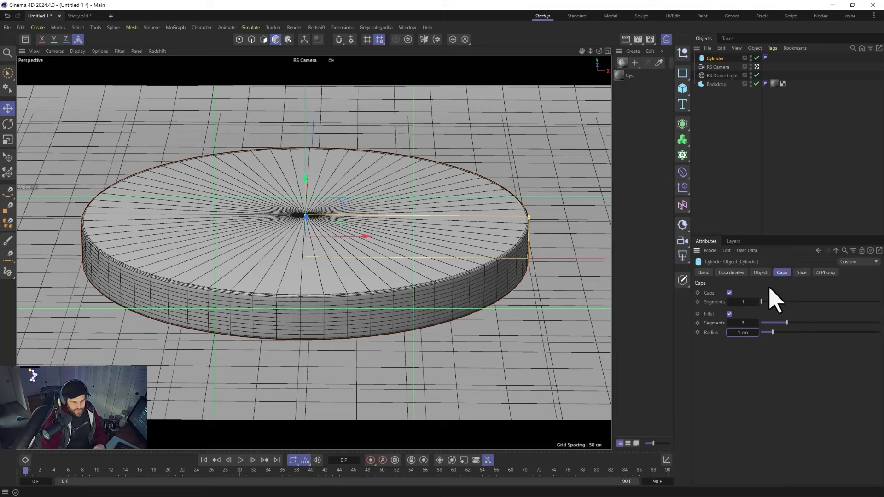
Step: Increase the cylinder's cap segments to 8
left_click(756, 302)
left_click(756, 302)
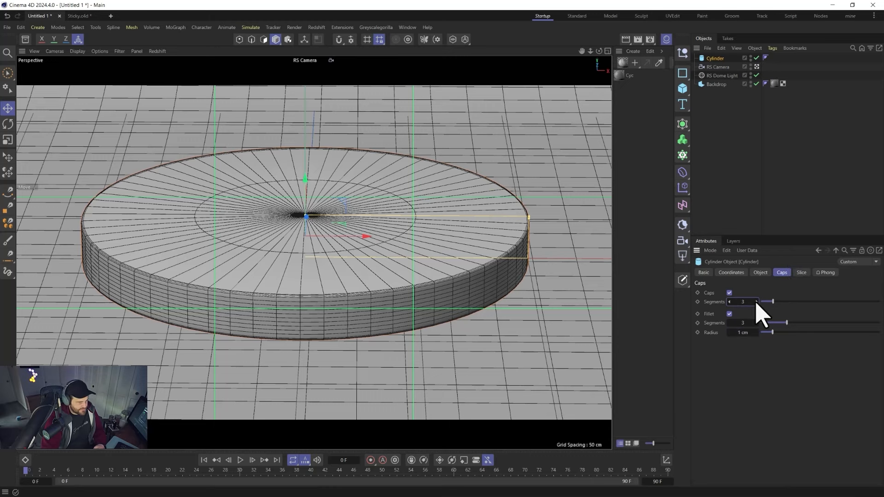
left_click(756, 302)
left_click(756, 302)
left_click(756, 301)
left_click(756, 301)
left_click(756, 301)
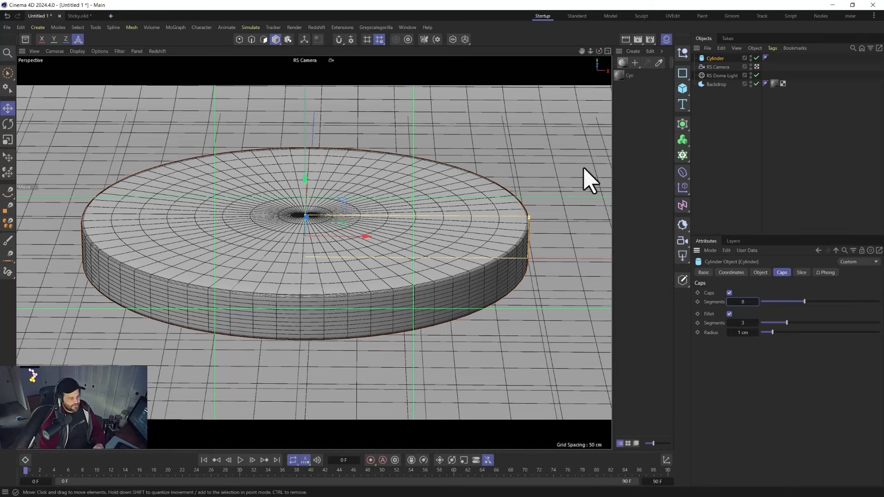
Step: Make the cylinder editable and activate Brush Selection in polygon mode
key("c")
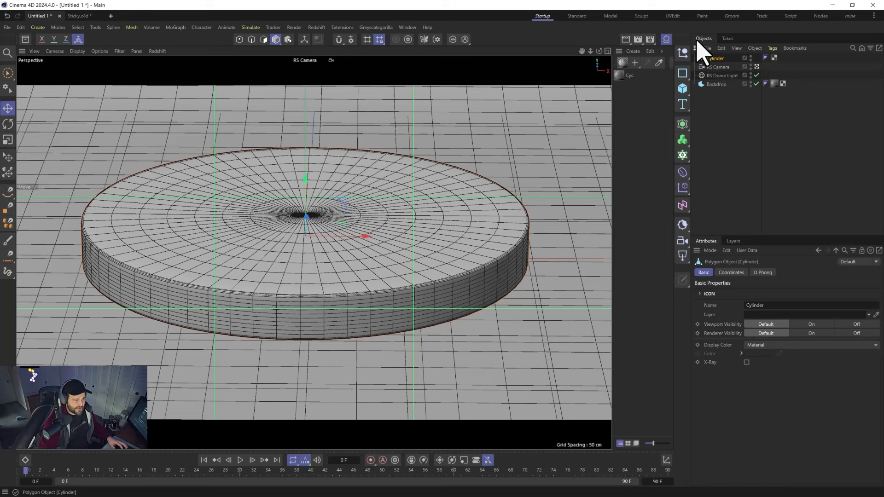
left_click(264, 41)
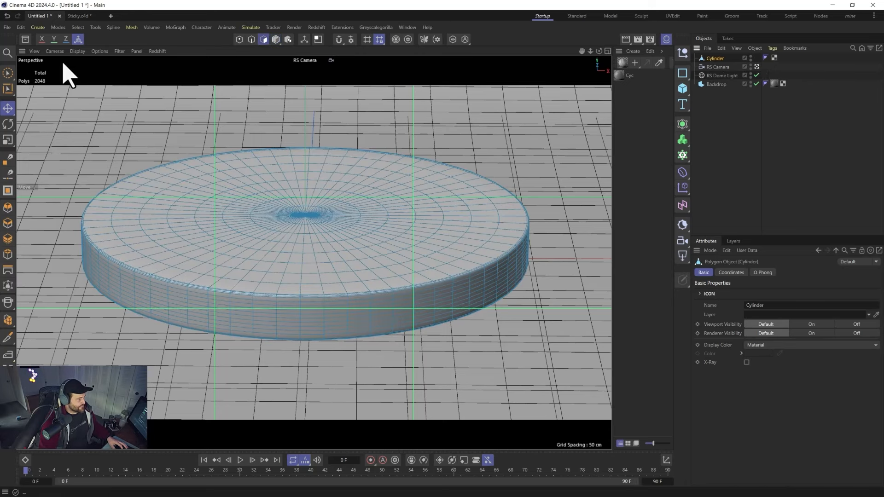
left_click(8, 73)
Step: Enlarge the Brush Selection size to 120 and paint a selection over the middle of the cylinder's top face
left_click(247, 198)
left_click(319, 241)
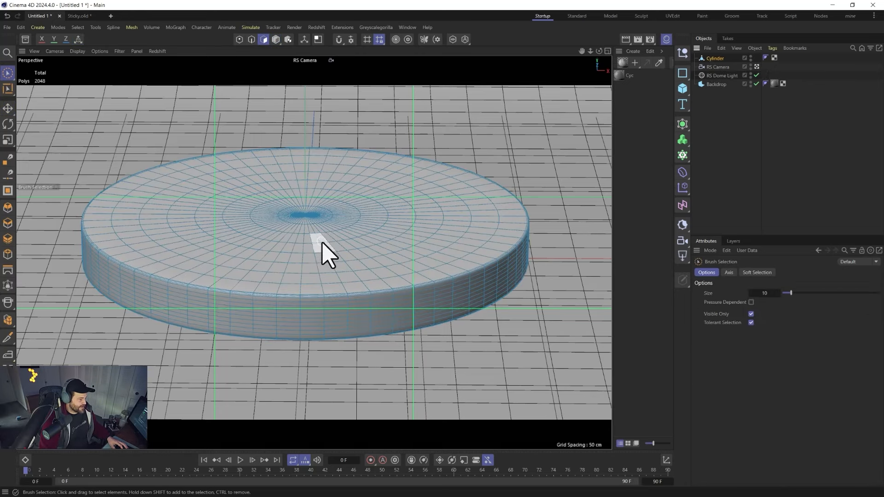
middle_click_drag(321, 240, 339, 201)
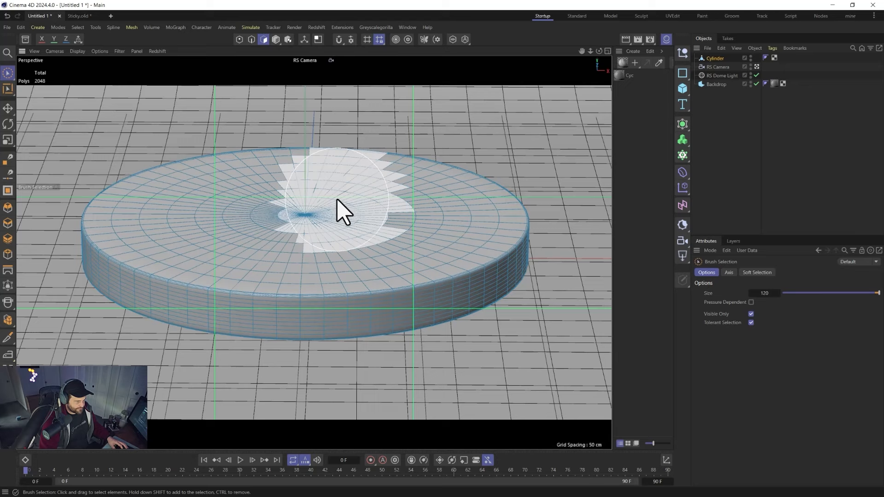
left_click_drag(328, 210, 367, 215)
Step: In the Top view, select the circular group of polygons around the centre of the cylinder's top cap
middle_click(347, 235)
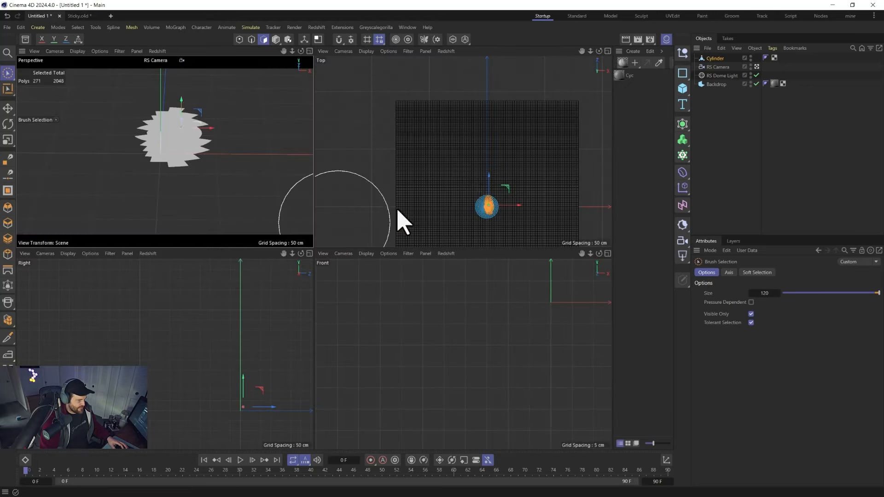
scroll(496, 221, "up", 5)
scroll(496, 221, "up", 5)
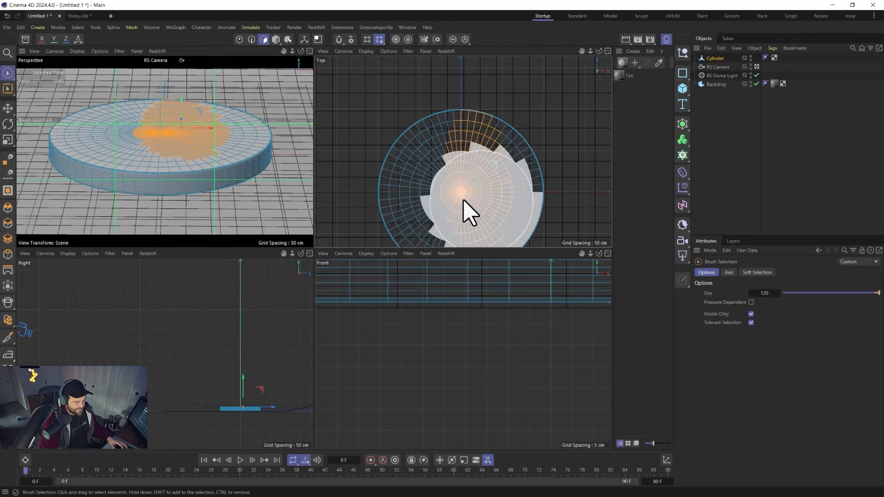
middle_click(463, 205)
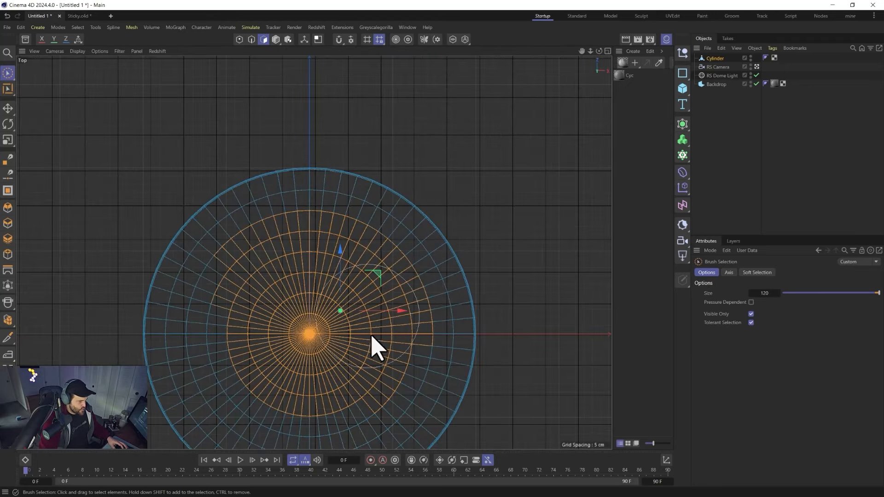
left_click(310, 338)
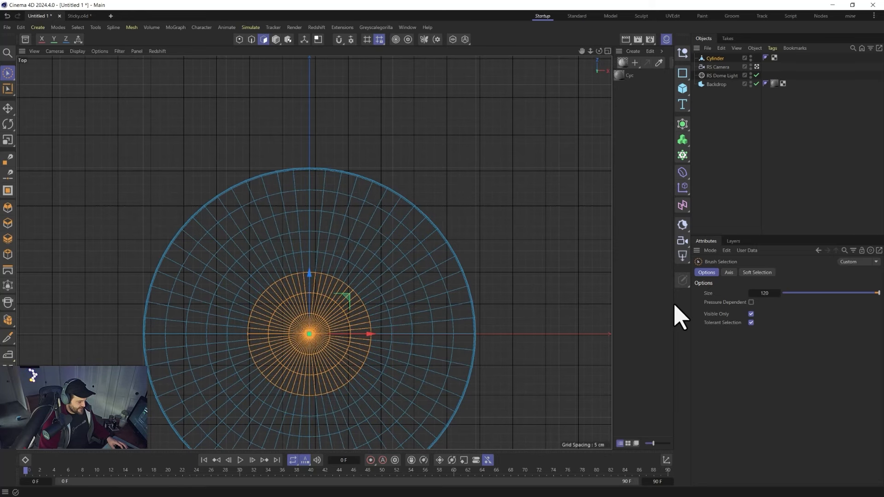
Step: Grow the polygon selection ring by ring until it covers the entire top cap, and return to the perspective view
key("m")
key("y")
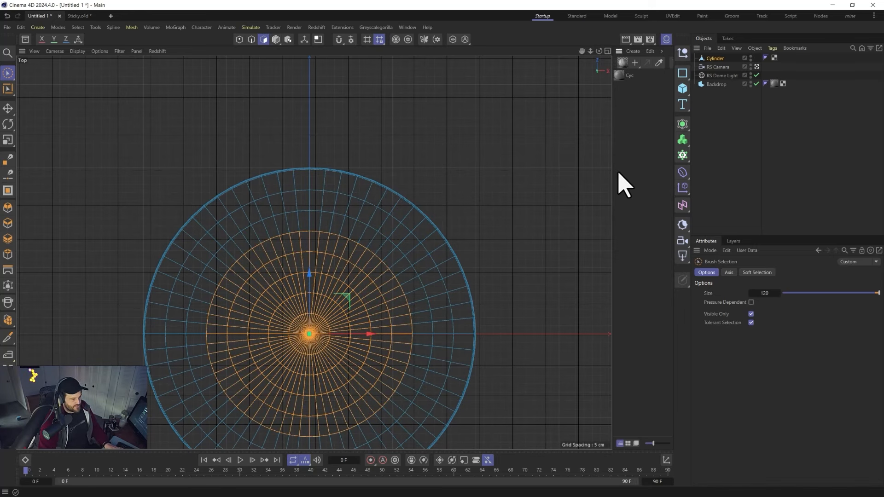
key("m")
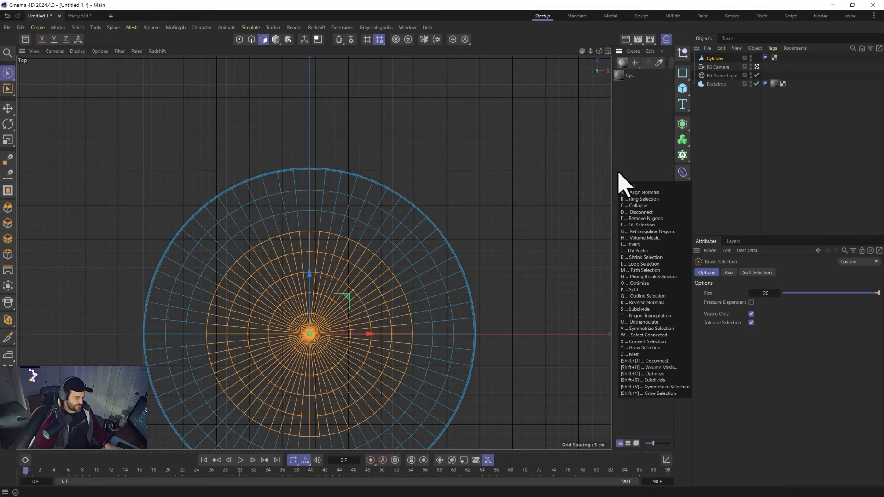
key("y")
key("m")
key("y")
key("m")
key("y")
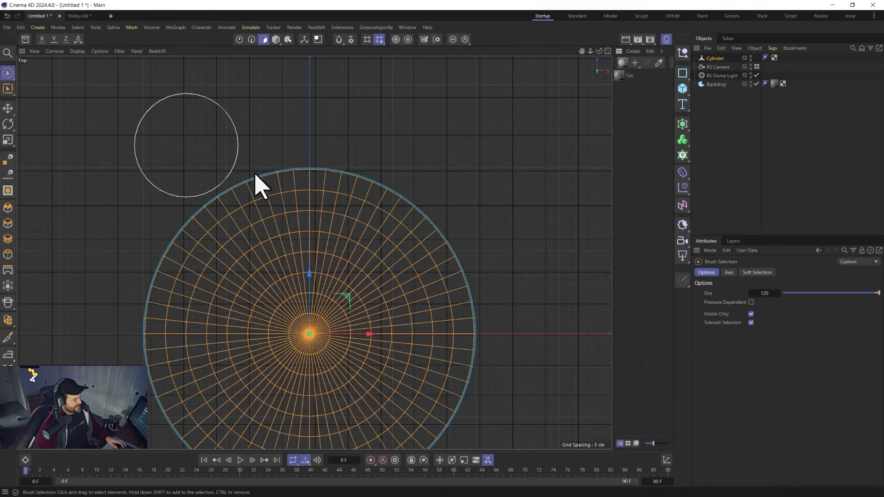
middle_click(301, 191)
middle_click(213, 173)
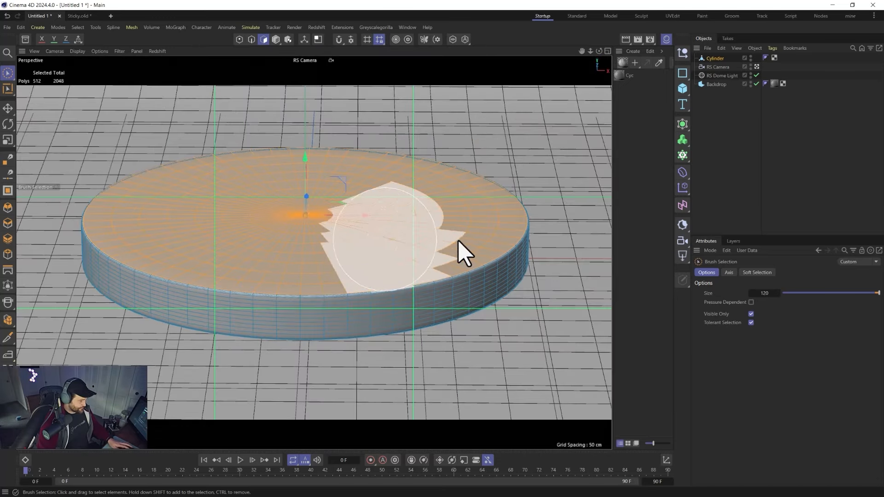
Step: Try scaling the top-cap polygons down slightly and lowering them into the cylinder, and undo both changes
key("e")
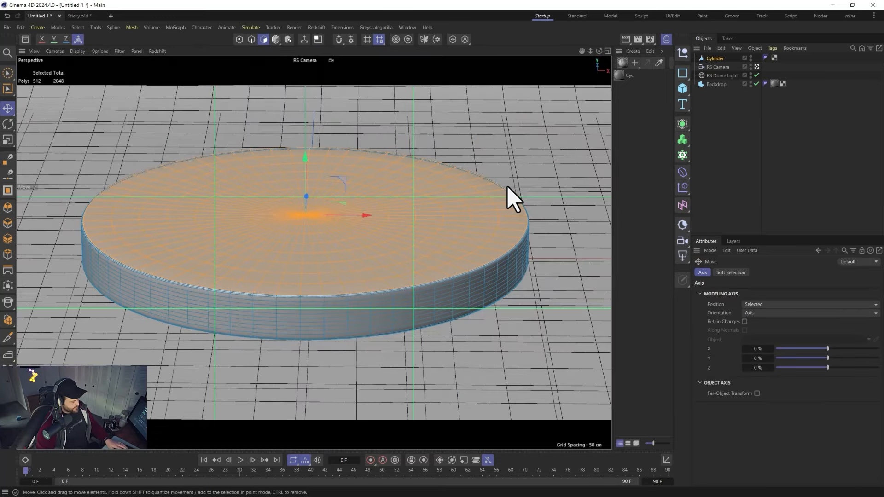
key("t")
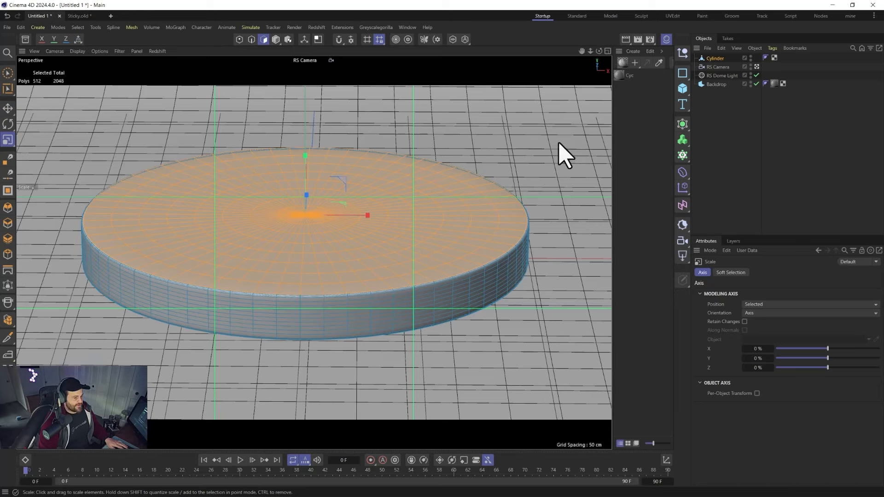
mouse_move(560, 123)
left_mouse_down()
mouse_move(552, 129)
mouse_move(559, 124)
left_mouse_up()
key("e")
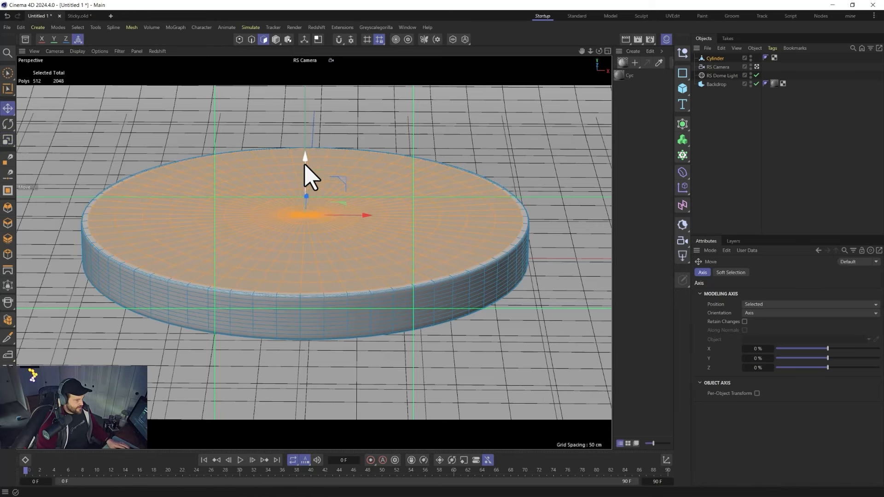
left_click_drag(306, 173, 305, 208)
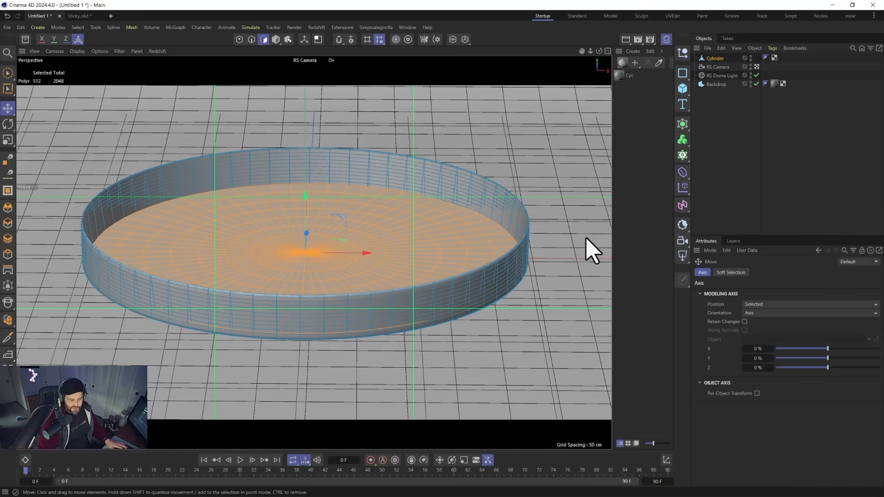
key("ctrl+z")
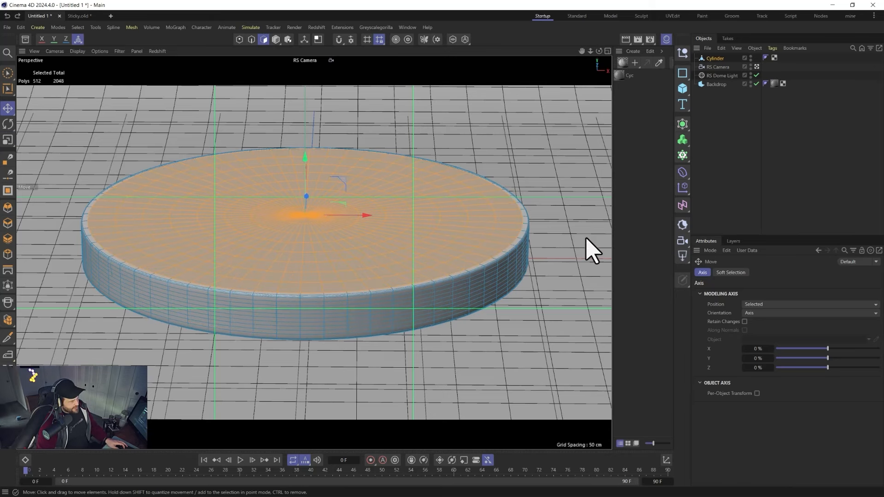
key("ctrl+z")
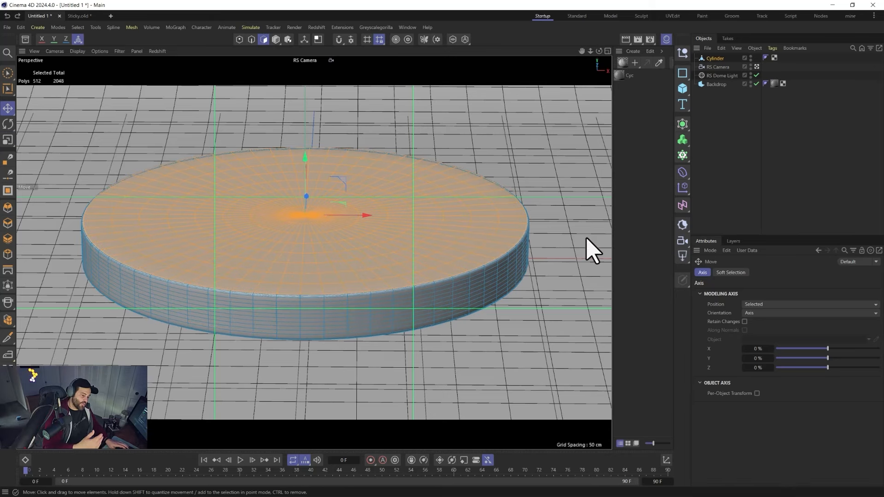
Step: Try several successive scaled extrusions of the top-cap polygons toward the centre, and undo them all
key("t")
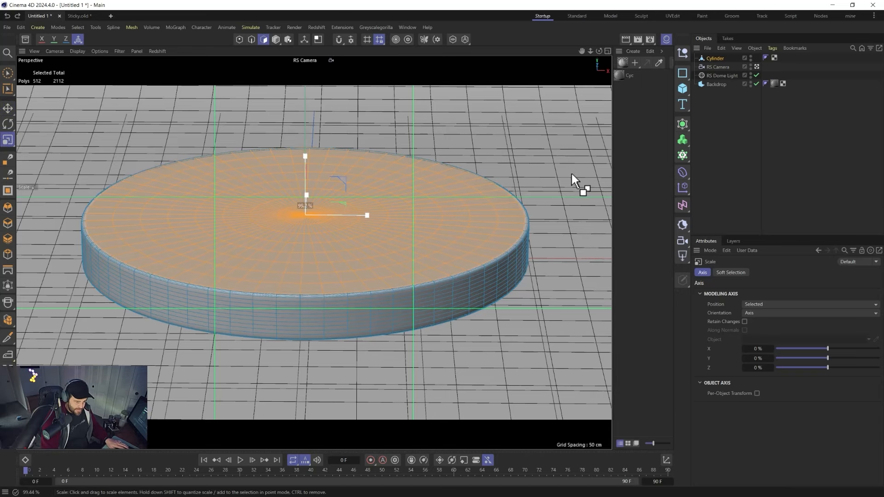
left_click_drag(573, 171, 501, 197, "ctrl")
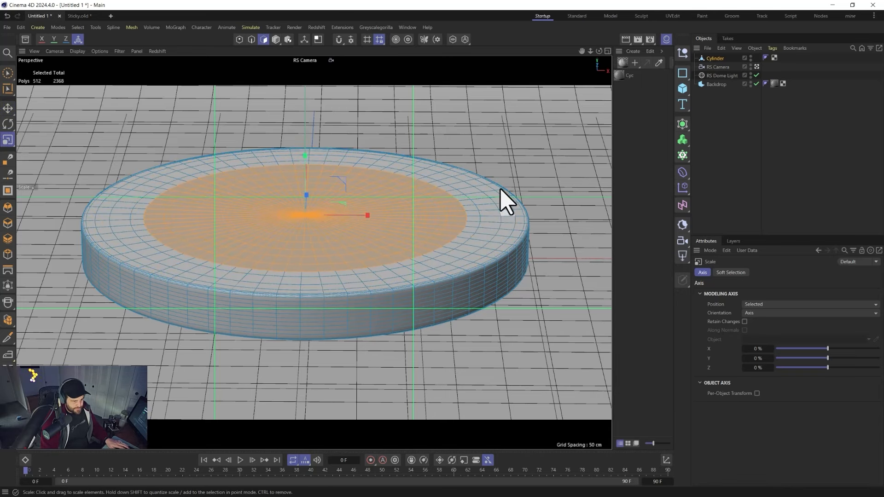
key("ctrl+z")
key("ctrl+z")
key("ctrl+z")
key("ctrl+z")
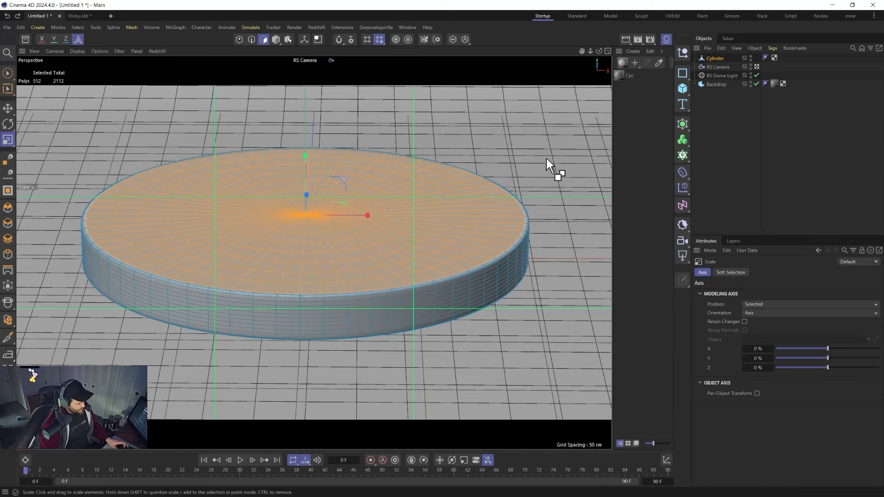
key("ctrl+z")
Step: Inset the top-cap polygons slightly from the rim and extrude them about 0.65 cm downward
left_click_drag(566, 155, 568, 154, "ctrl")
key("e")
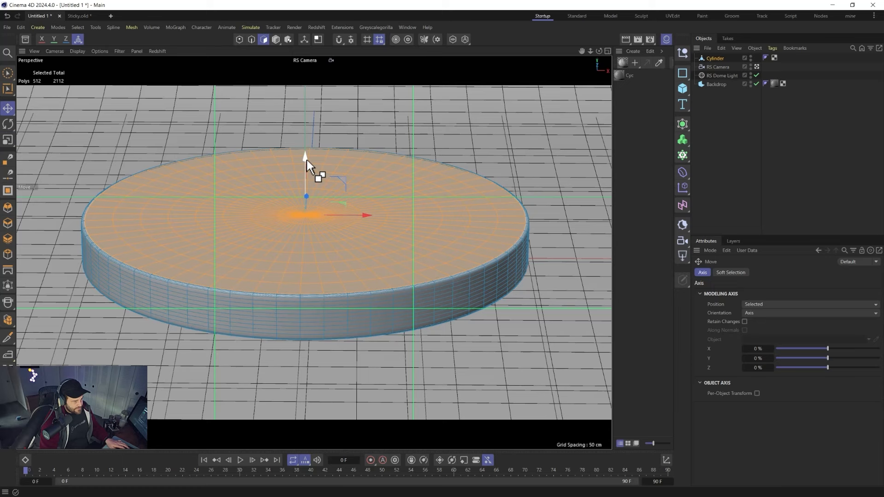
left_click_drag(306, 159, 305, 159, "ctrl")
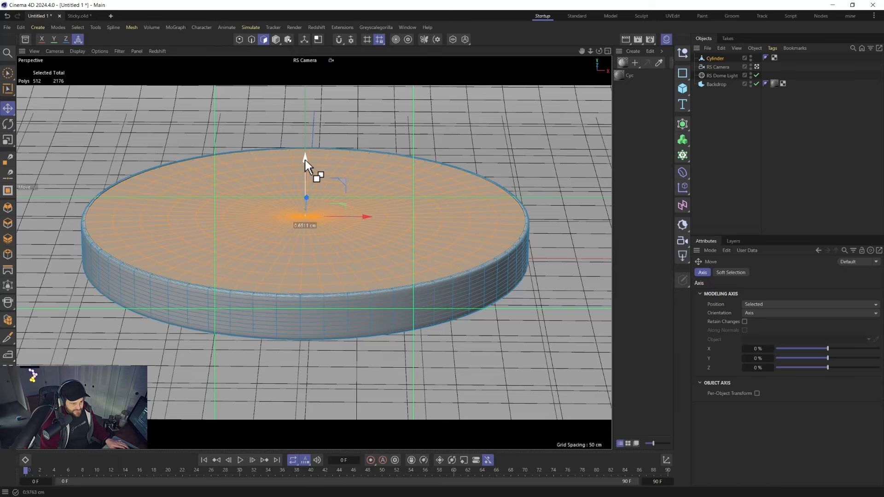
Step: Try another slight inset of the lowered top-cap polygons and undo it
key("t")
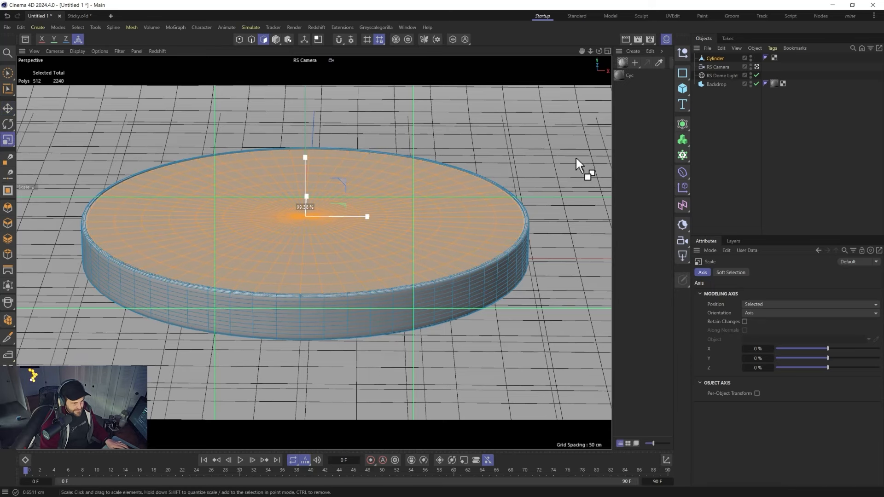
left_click_drag(576, 158, 585, 166, "ctrl")
key("ctrl+z")
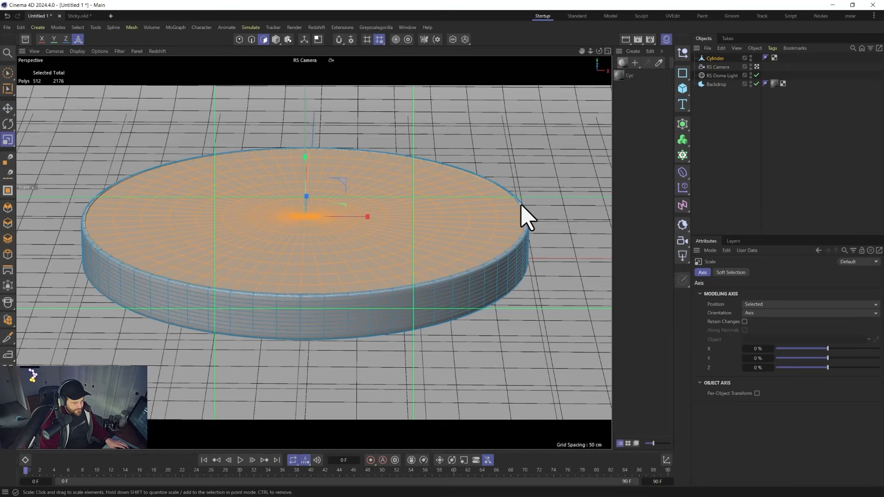
Step: Extrude the top-cap polygons deep down into the cylinder in several segments to form a thin-walled tray
scroll(525, 223, "up", 3)
scroll(525, 223, "up", 4)
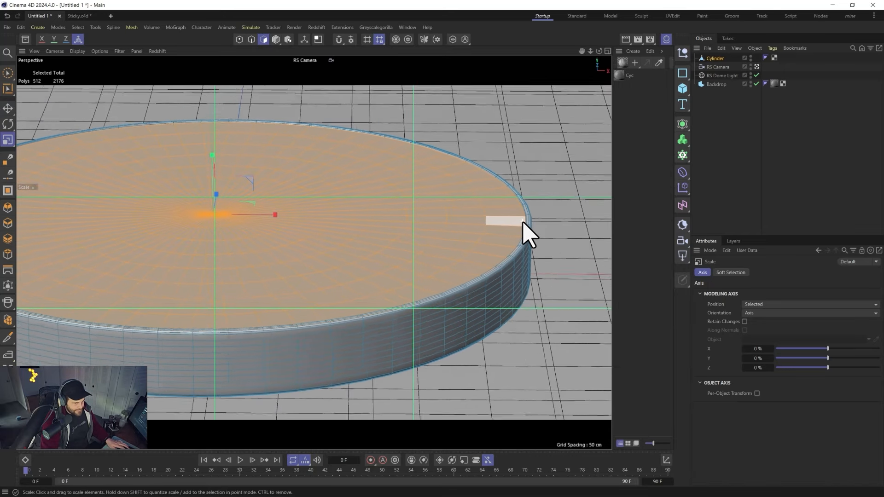
key("e")
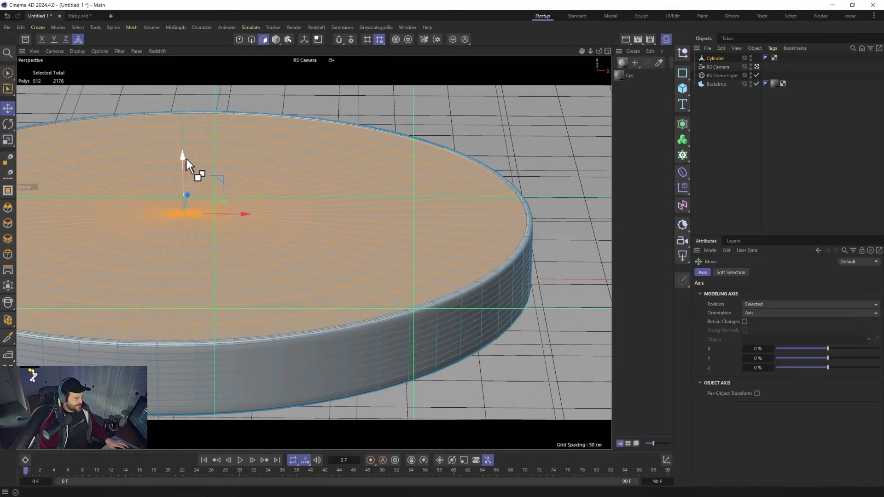
left_click_drag(183, 158, 184, 210, "ctrl")
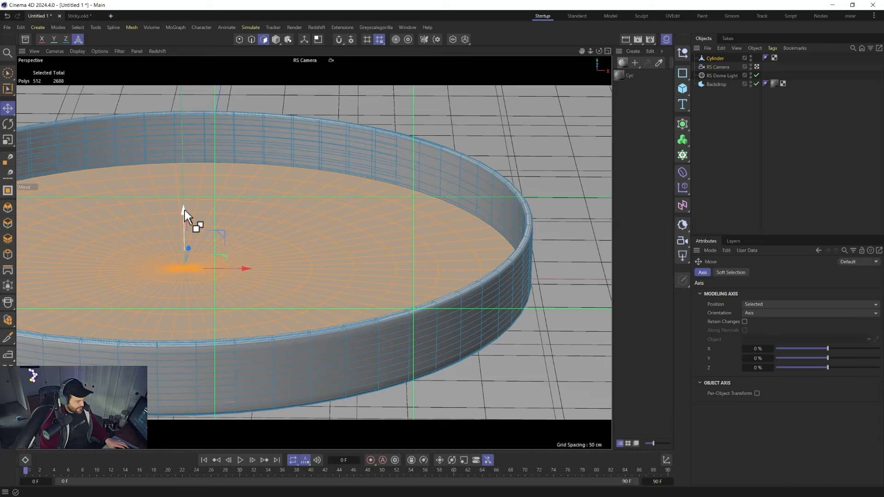
Step: Add tight support loops around the tray floor by insetting it slightly, lowering it about 0.16 cm and insetting it again
key("t")
left_click_drag(591, 184, 585, 180, "ctrl")
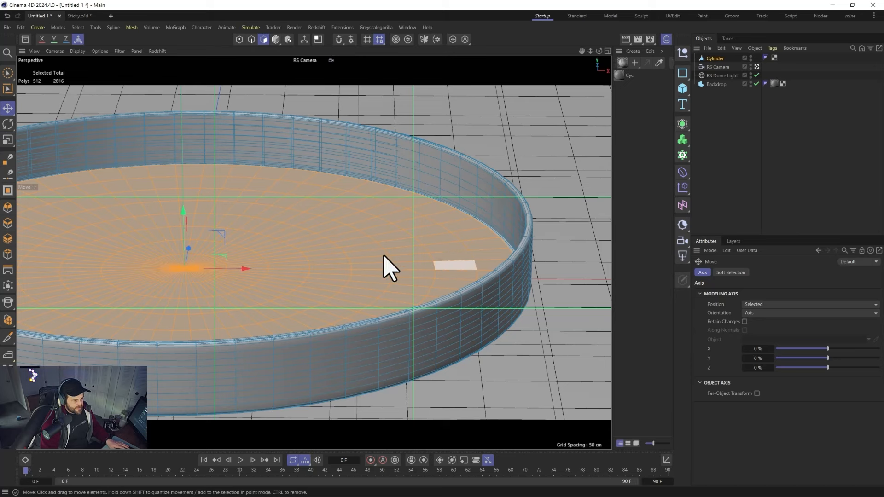
key("e")
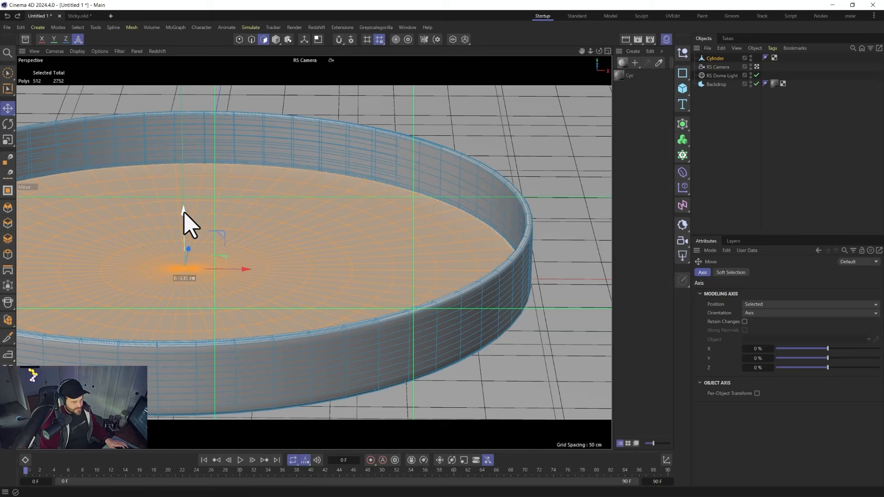
key("t")
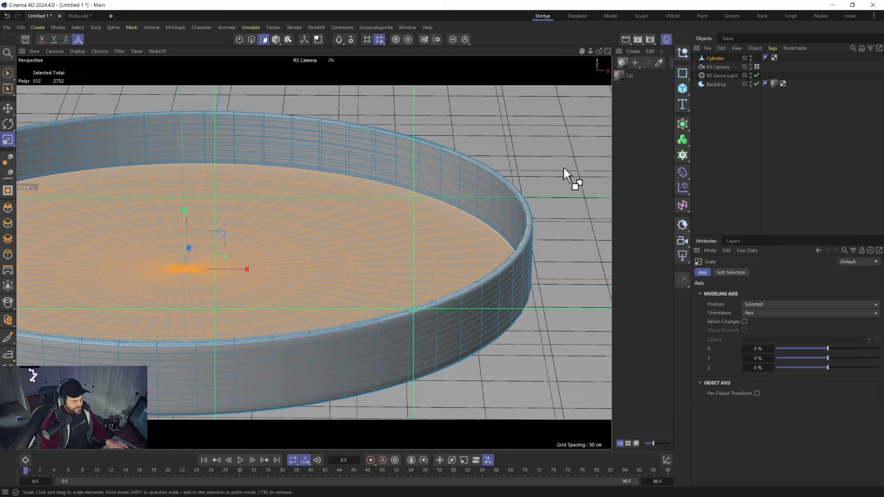
left_click_drag(563, 166, 552, 171, "ctrl")
key("e")
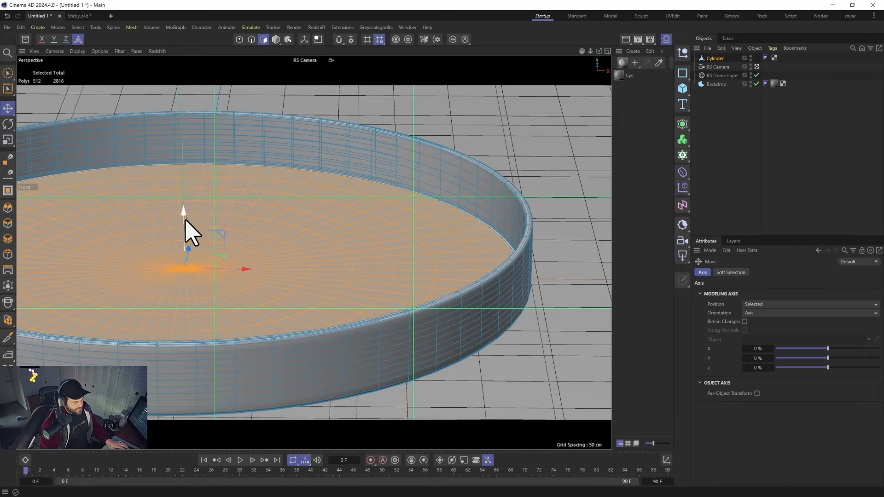
Step: Place the cylinder under a Subdivision Surface generator as its child
right_click_drag(237, 260, 217, 276, "alt")
middle_click_drag(181, 272, 265, 273, "alt")
left_click(716, 58)
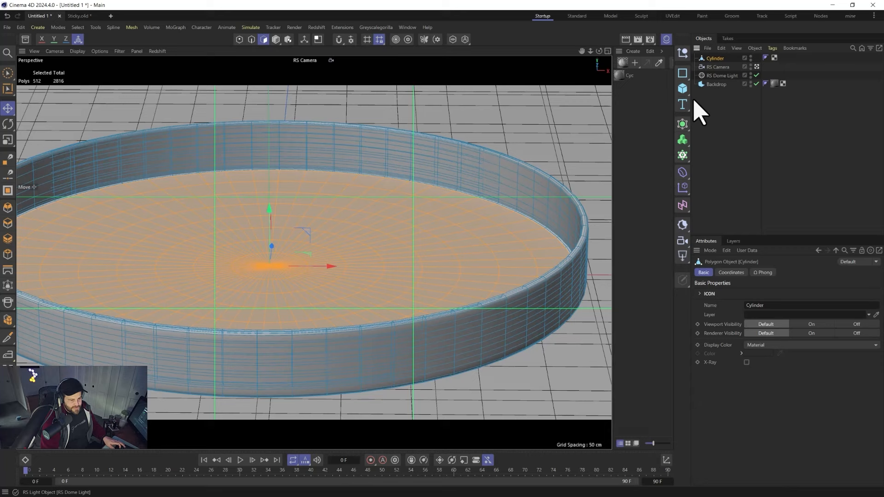
left_click(683, 124, "alt")
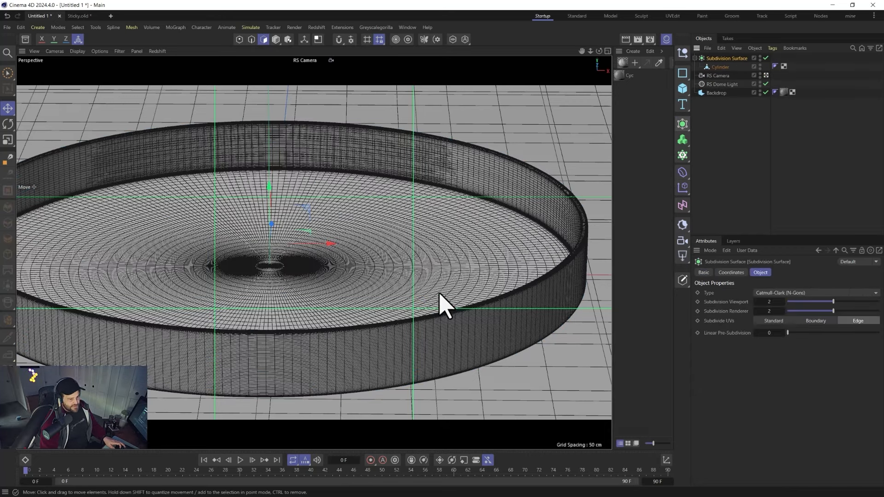
Step: Toggle the Subdivision Surface to compare the smoothed and base meshes, leaving it disabled
left_click(766, 58)
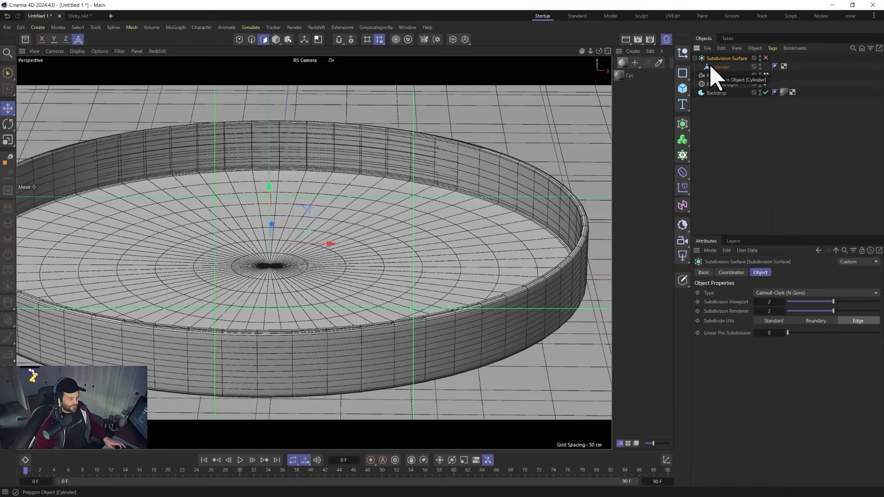
left_click(766, 59)
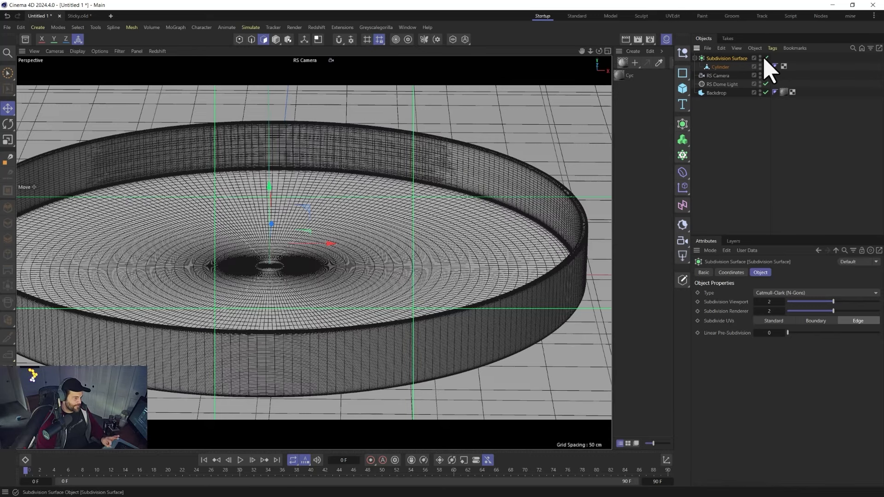
left_click(766, 58)
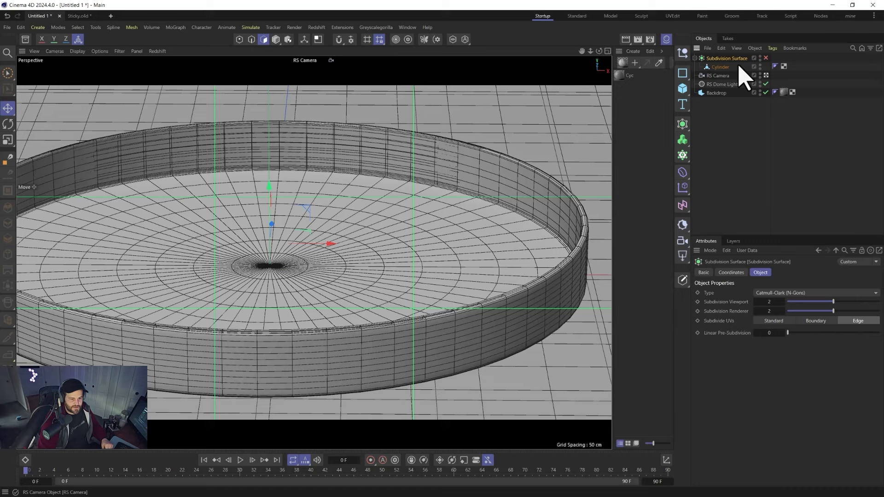
Step: Switch the cylinder from polygon editing to model mode and display the viewport in Gouraud Shading without lines
left_click(720, 67)
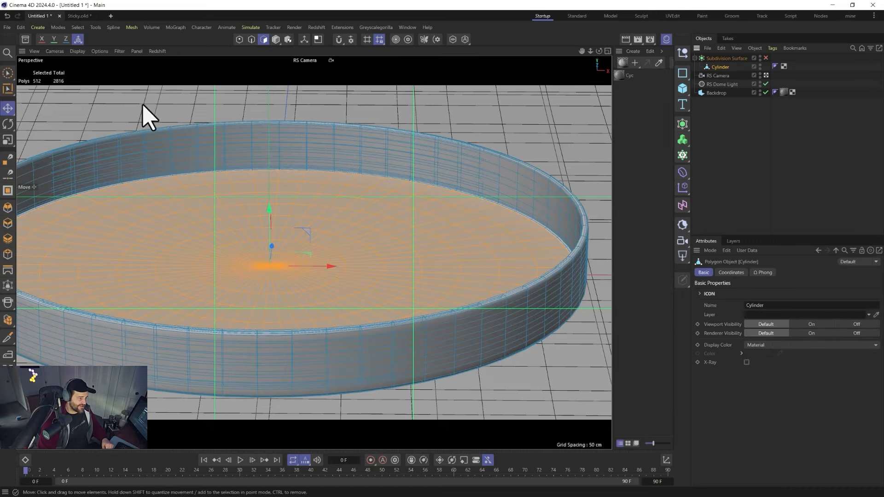
left_click(276, 39)
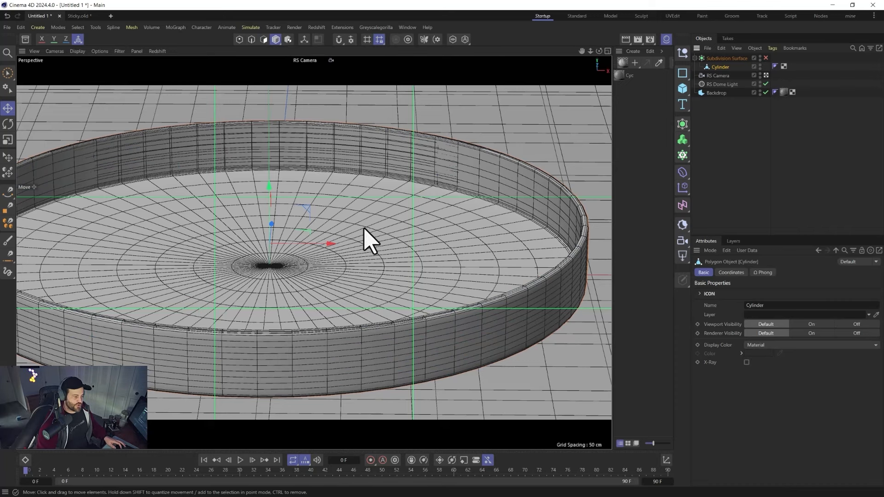
left_click_drag(302, 240, 316, 263, "alt")
left_click(83, 52)
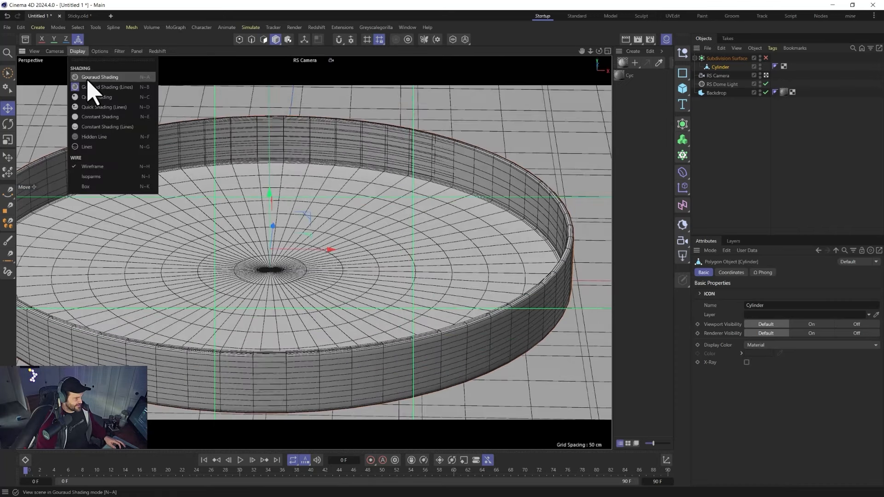
left_click(88, 78)
left_click_drag(315, 256, 328, 297, "alt")
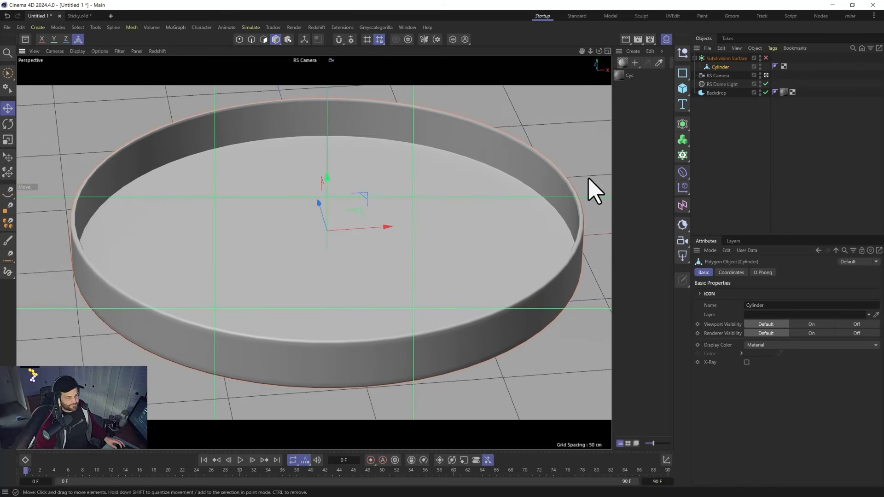
Step: Rename the cylinder object as Tray
double_click(721, 67)
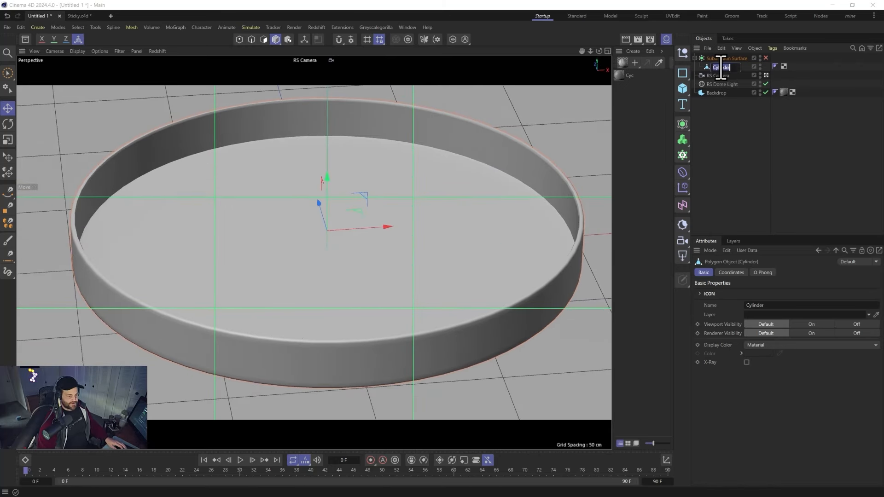
type("Tray")
key("Return")
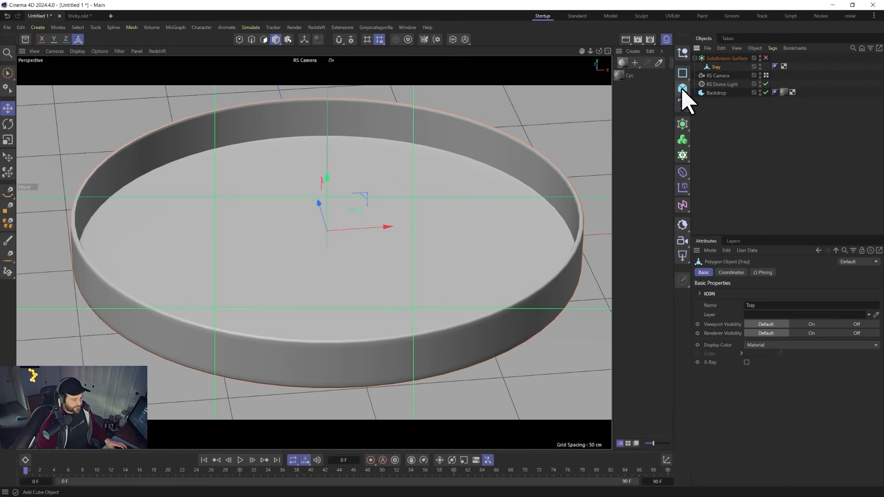
Step: Add a sphere with a 1 cm radius and raise it above the centre of the tray floor
left_click_drag(683, 89, 766, 135)
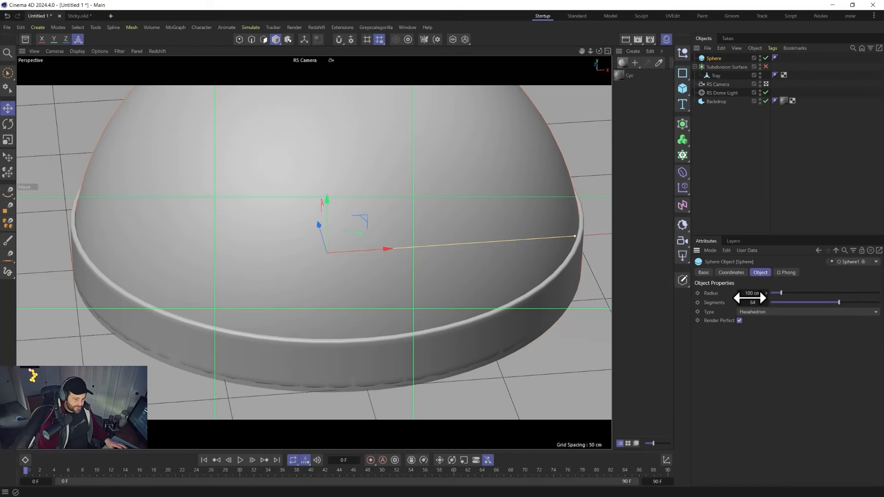
type("1")
key("Return")
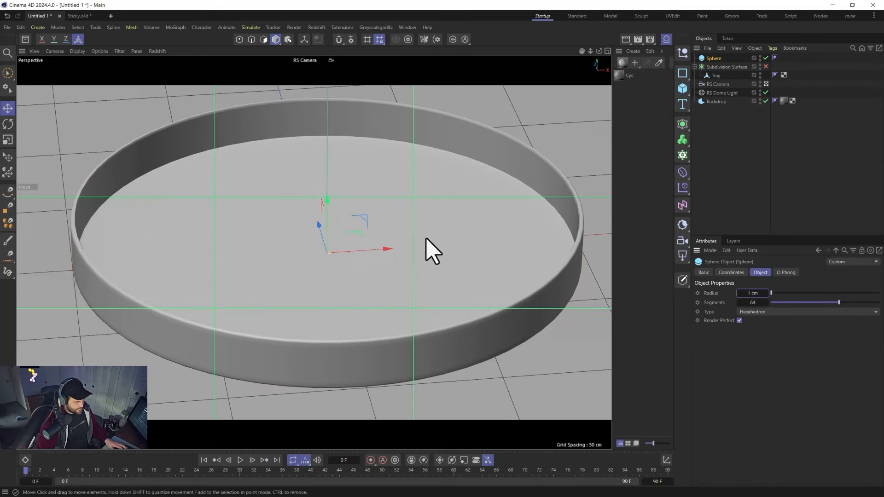
left_click_drag(327, 207, 327, 167)
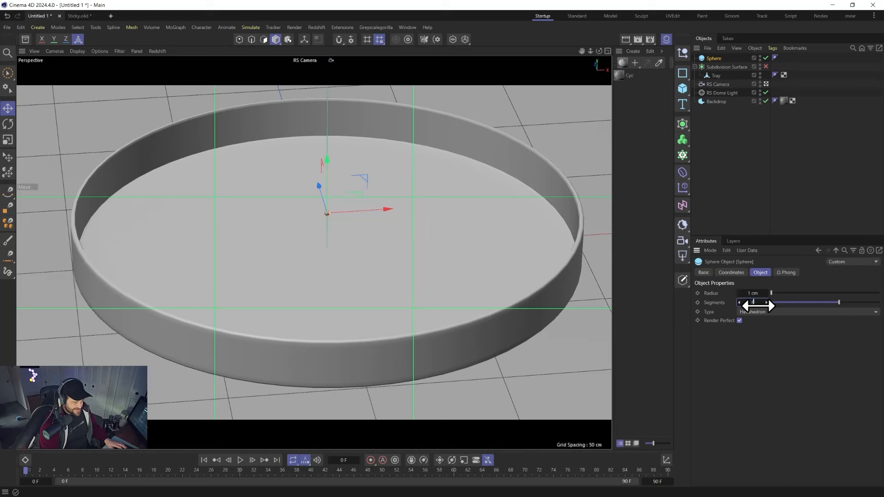
Step: Reduce the sphere to 6 segments
left_click_drag(757, 305, 751, 302)
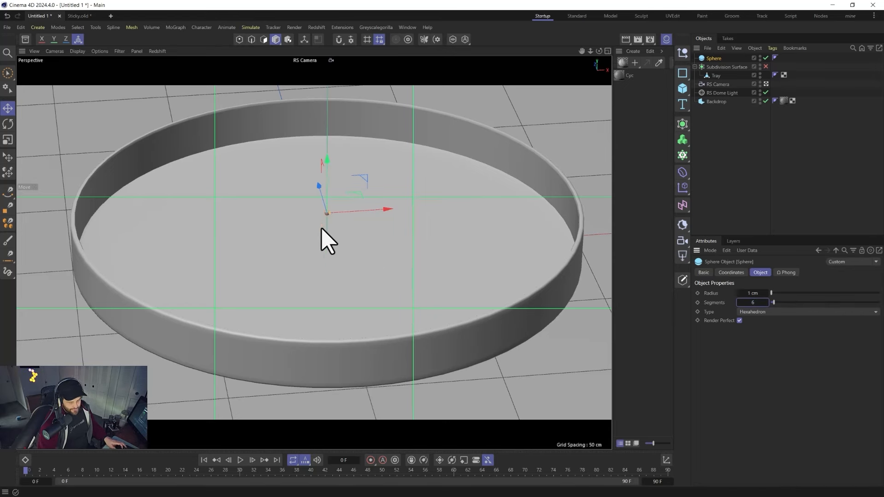
scroll(327, 237, "up", 10)
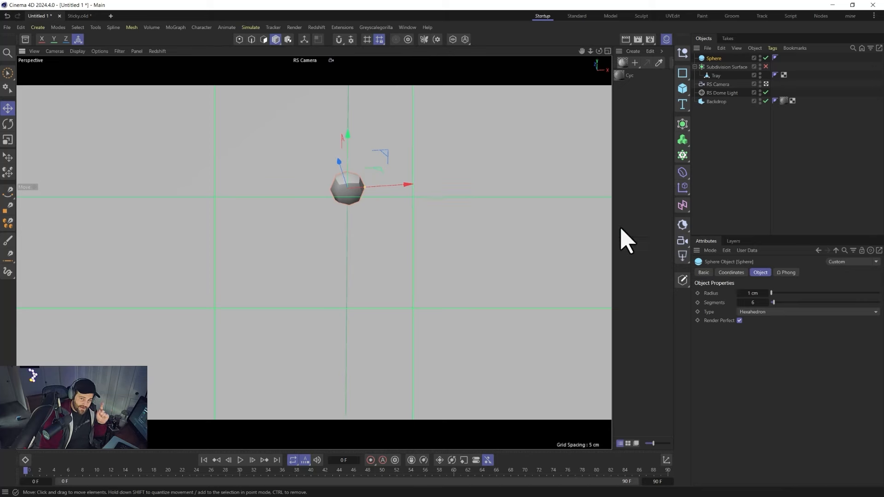
left_click_drag(778, 303, 754, 306)
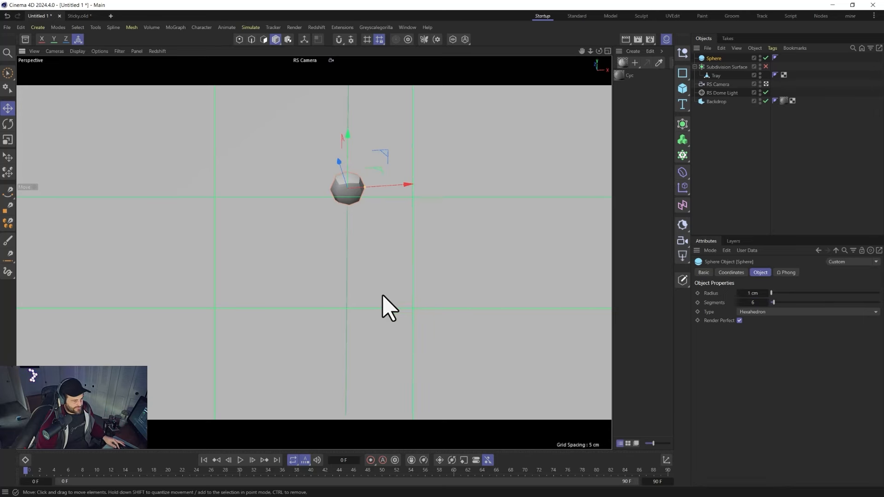
Step: Place the sphere inside a Cloner as its child and set the Cloner's instance mode to Multi-Instance
scroll(383, 296, "down", 10)
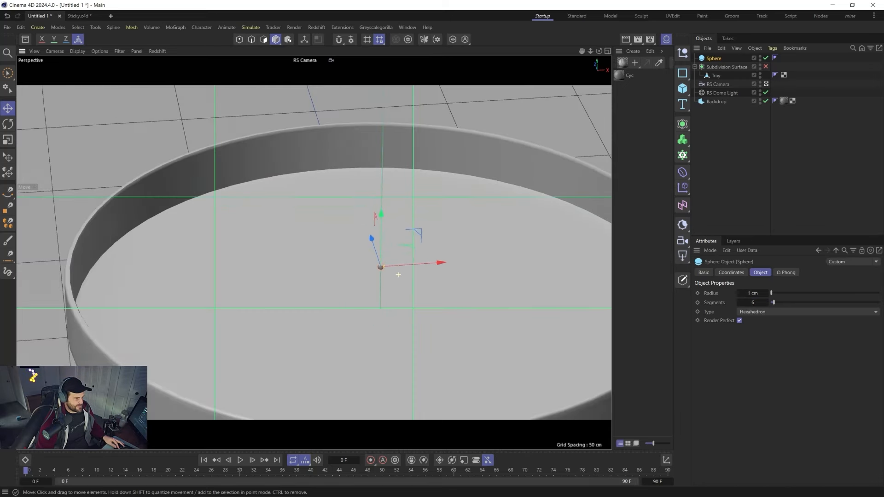
scroll(398, 275, "down", 6)
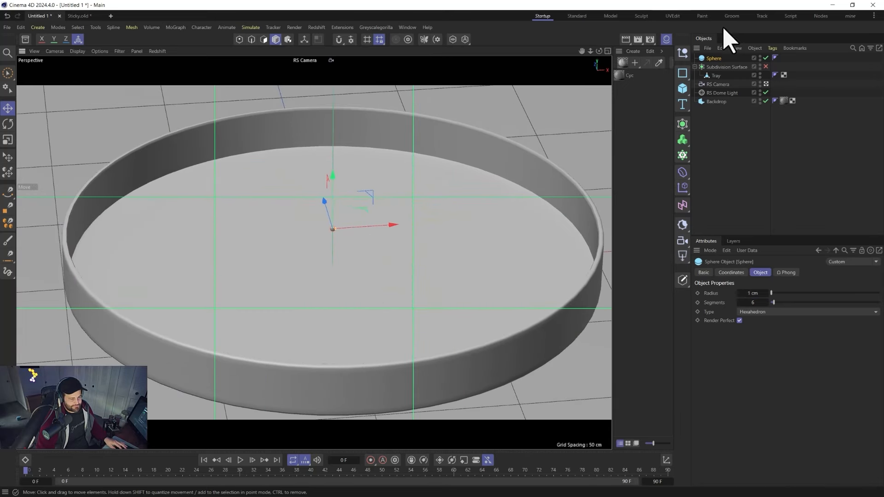
left_click(681, 155, "alt")
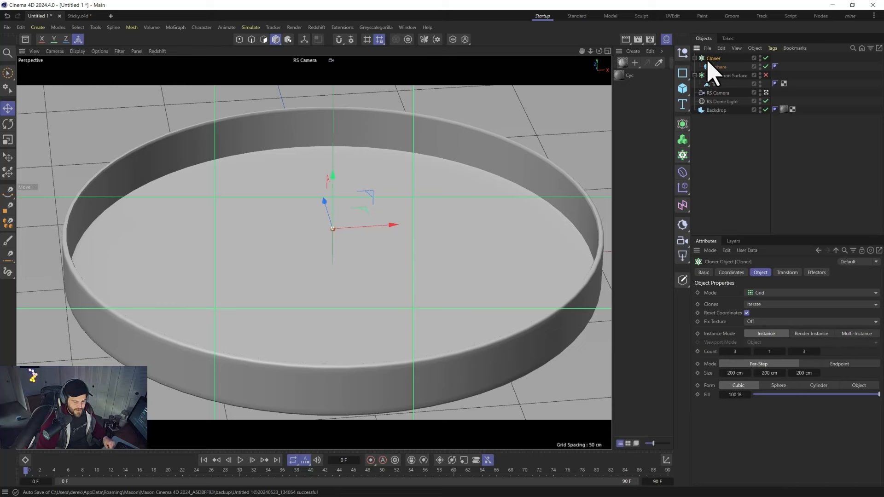
left_click(860, 333)
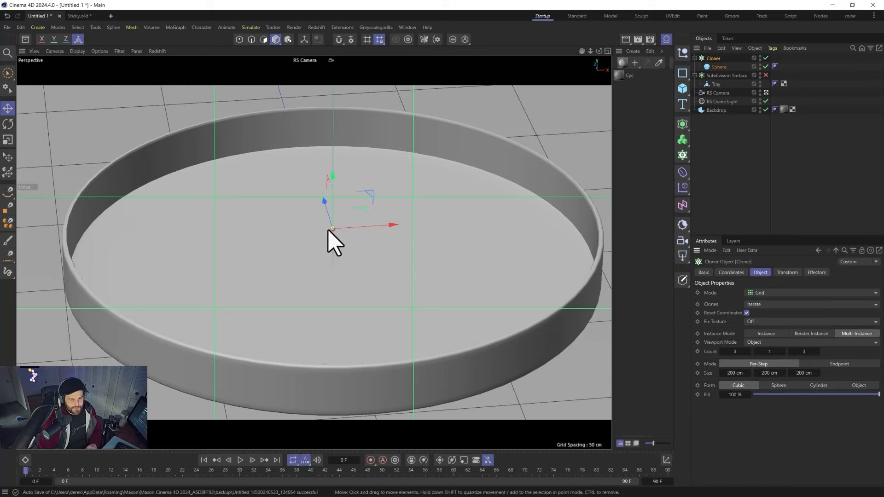
left_click(714, 67)
left_click(714, 59)
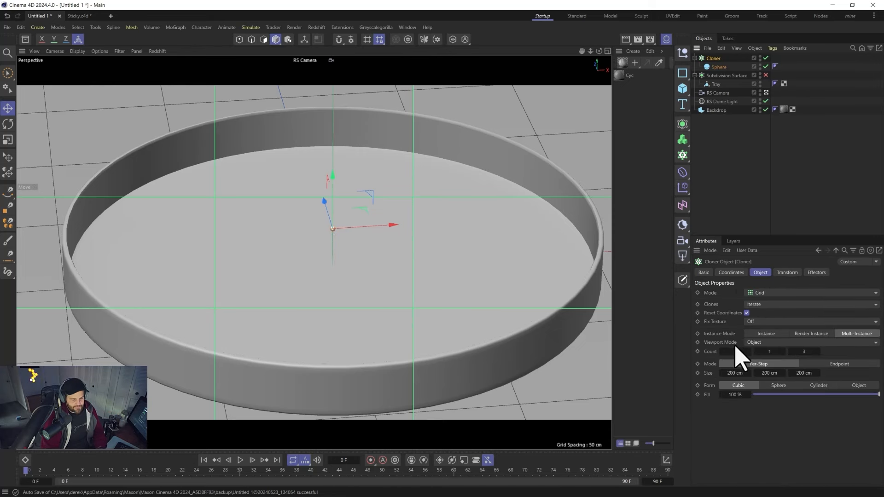
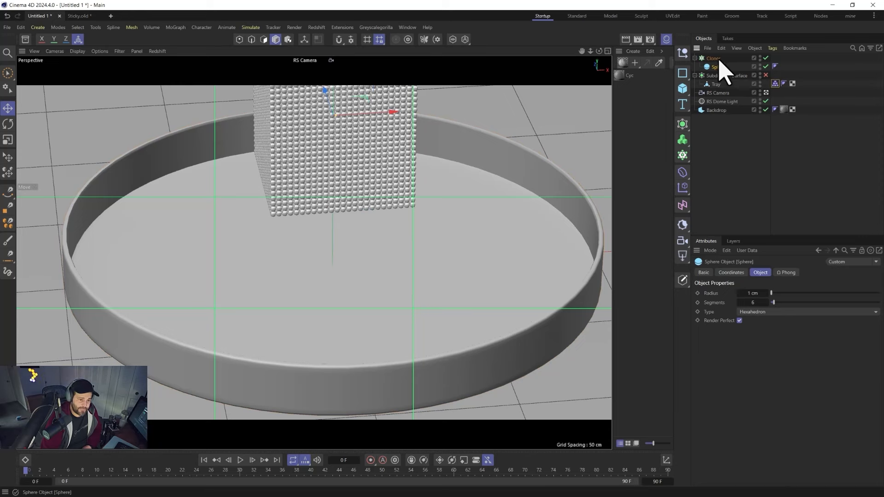
Step: Apply a Rigid Body simulation tag to the Cloner
right_click(718, 60)
mouse_move(737, 193)
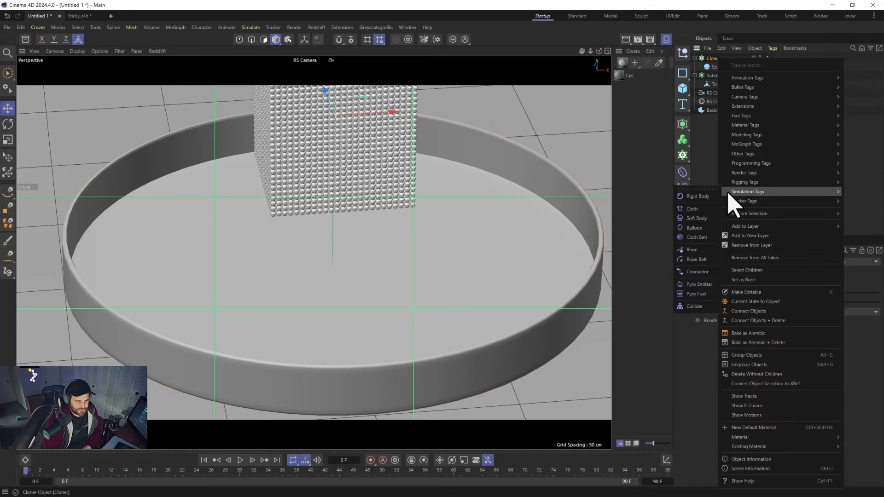
left_click(695, 199)
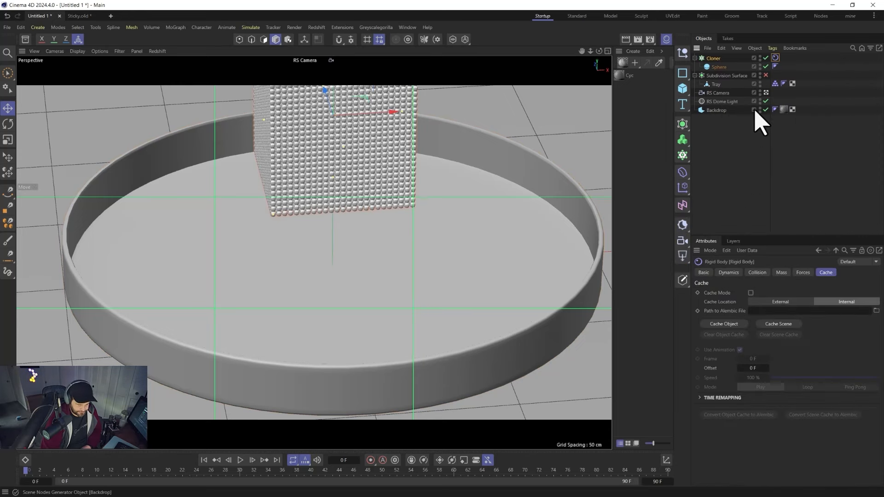
Step: Set the collision thickness of the Cloner's Rigid Body tag to 0.5 cm
left_click(736, 272)
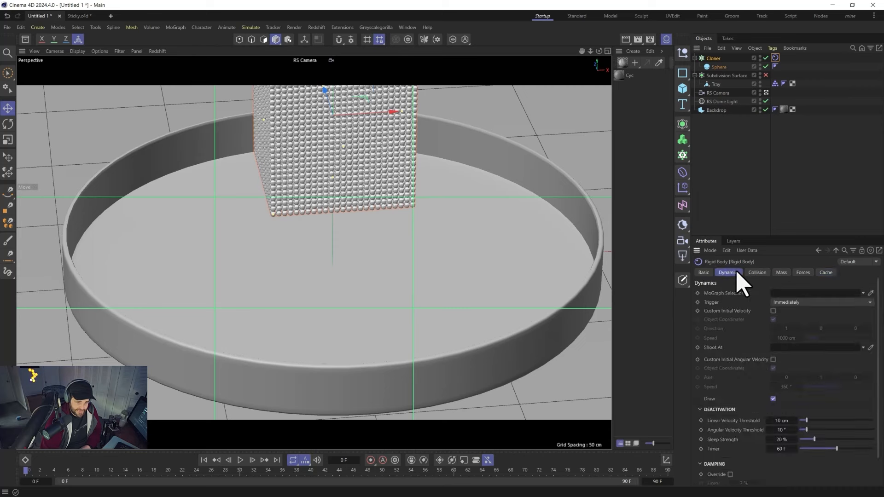
left_click(762, 273)
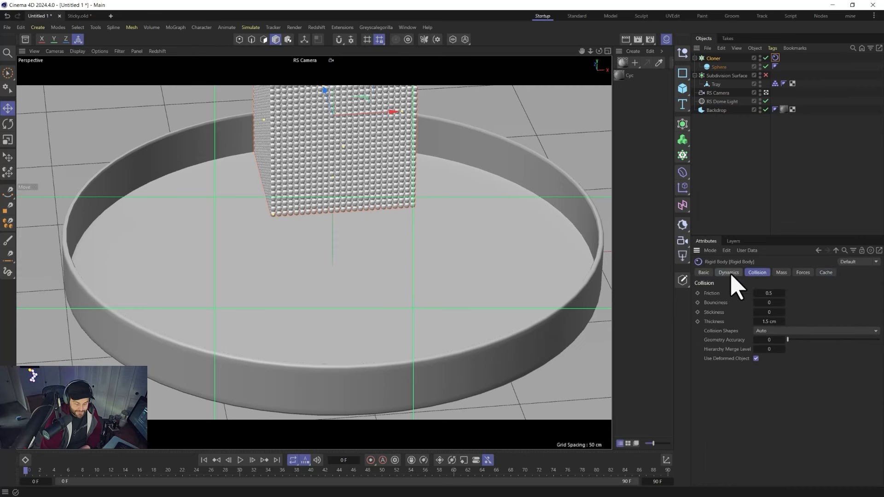
left_click(769, 293)
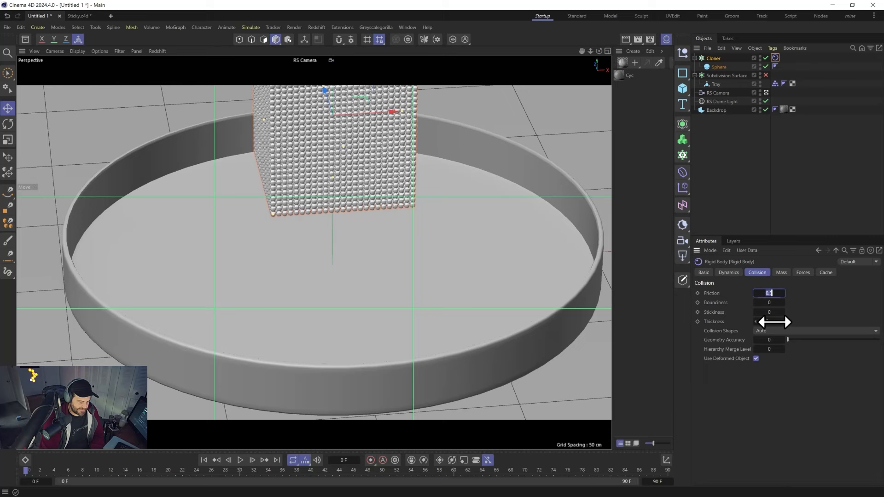
left_click(714, 322)
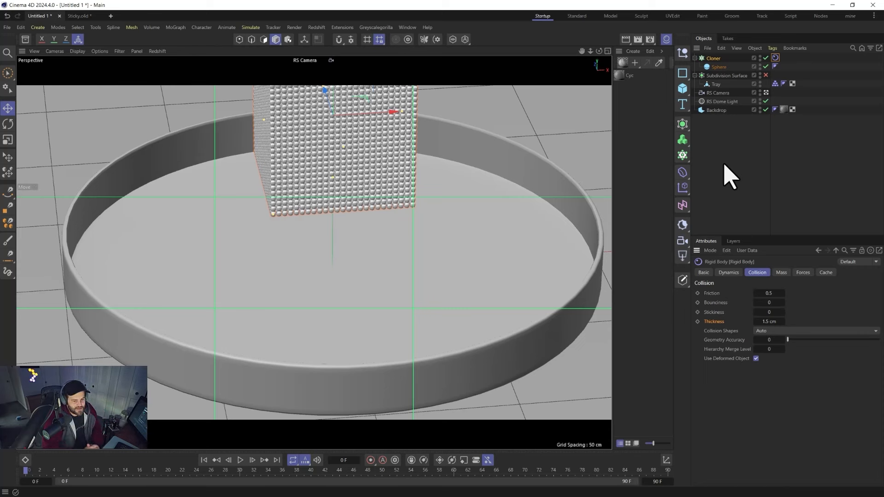
left_click(767, 322)
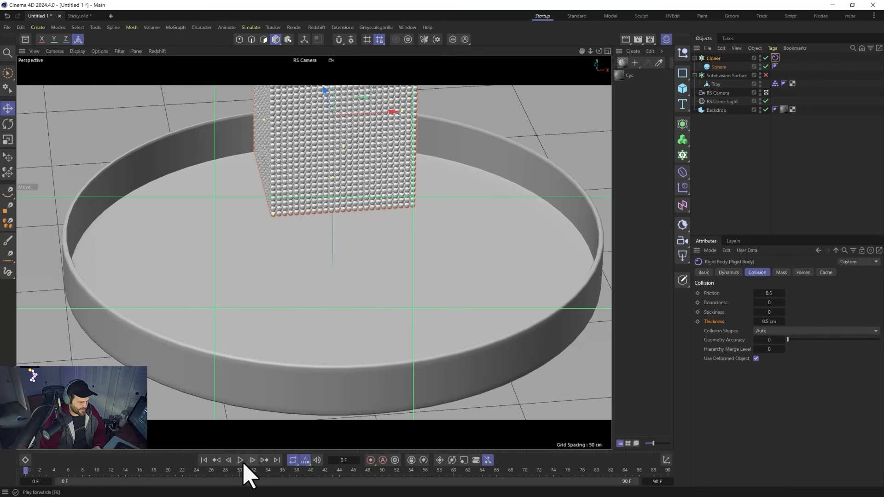
Step: Save the project as sticky 1 in the particles 2024 folder
key("ctrl+s")
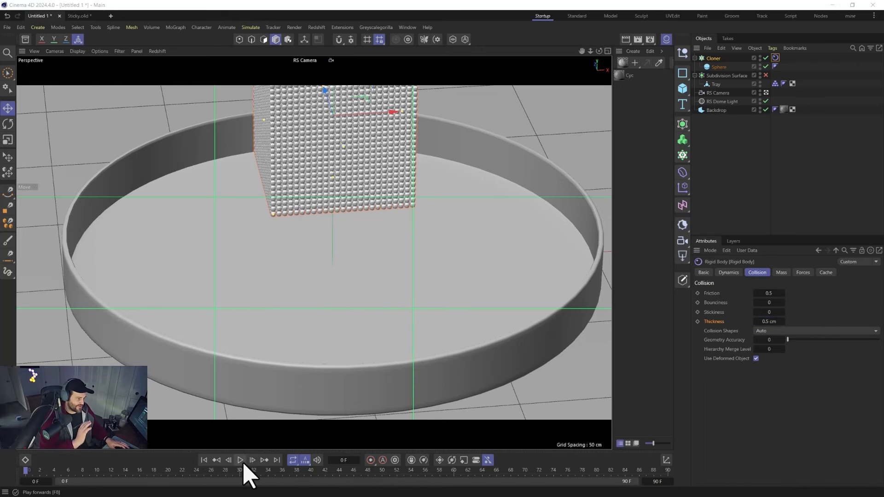
type("sticky 1")
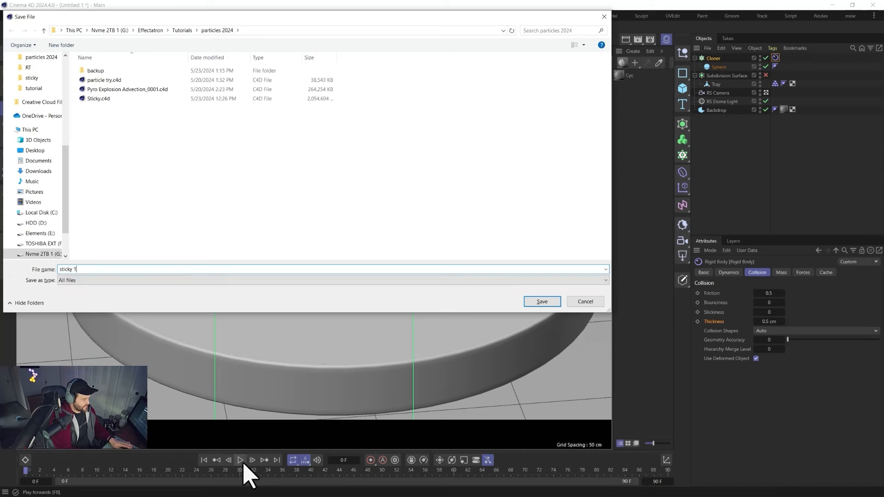
key("Return")
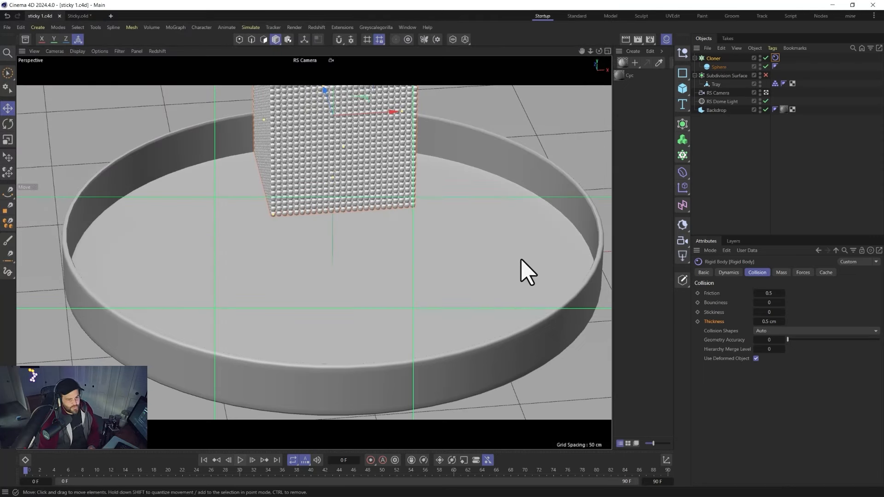
Step: Play the simulation to watch the cloned spheres fall into the tray, stop it and return to the first frame
left_click(240, 460)
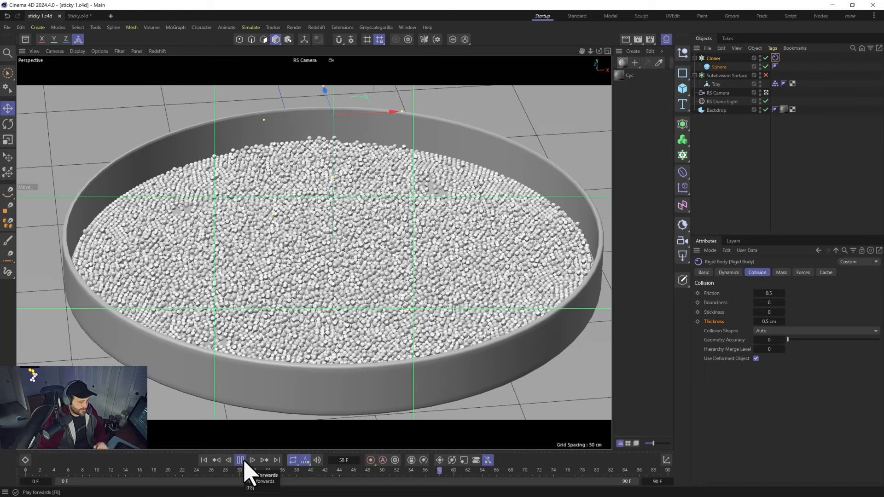
left_click(242, 460)
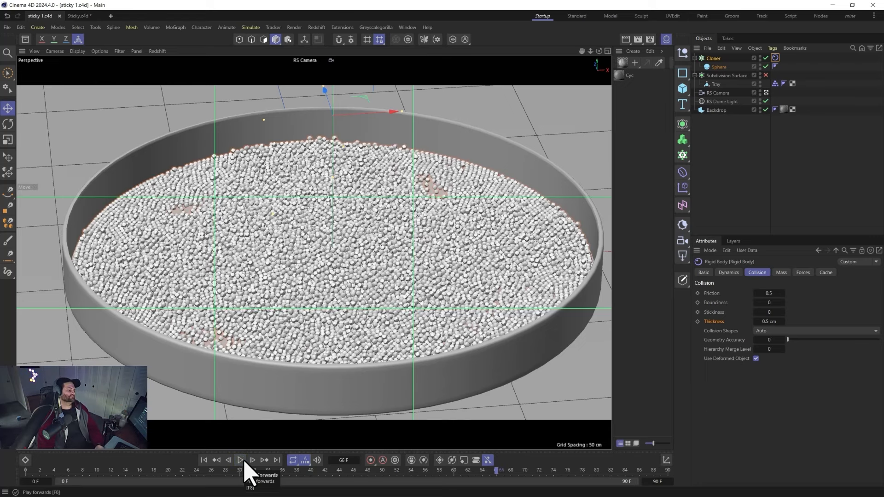
left_click(204, 460)
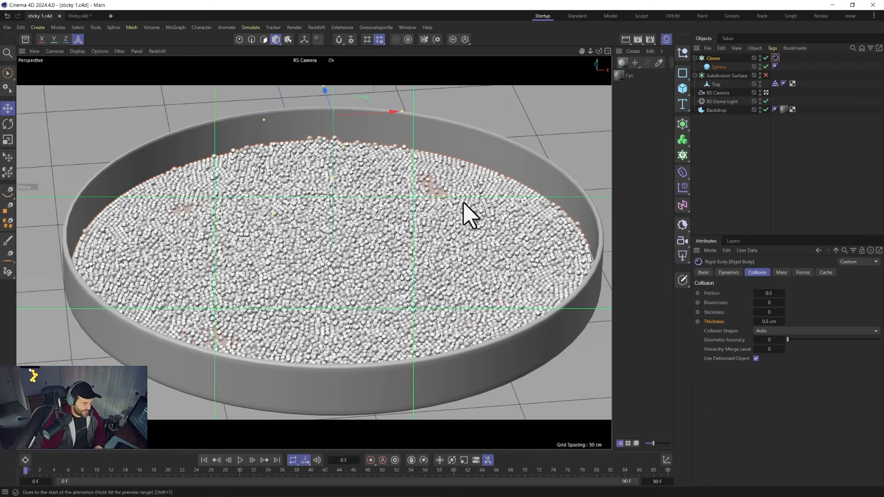
Step: Scale the Tray object down uniformly to about three quarters of its size, undoing the trial scalings before it
left_click(717, 85)
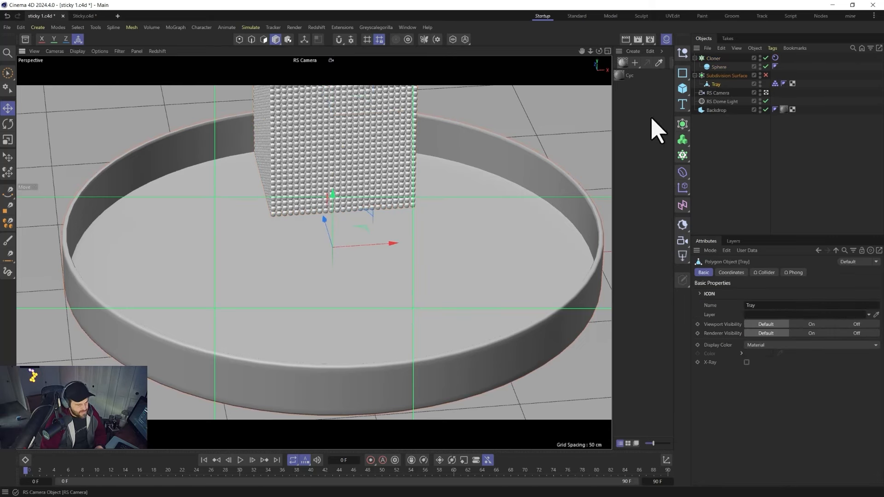
key("t")
left_click_drag(578, 154, 533, 155)
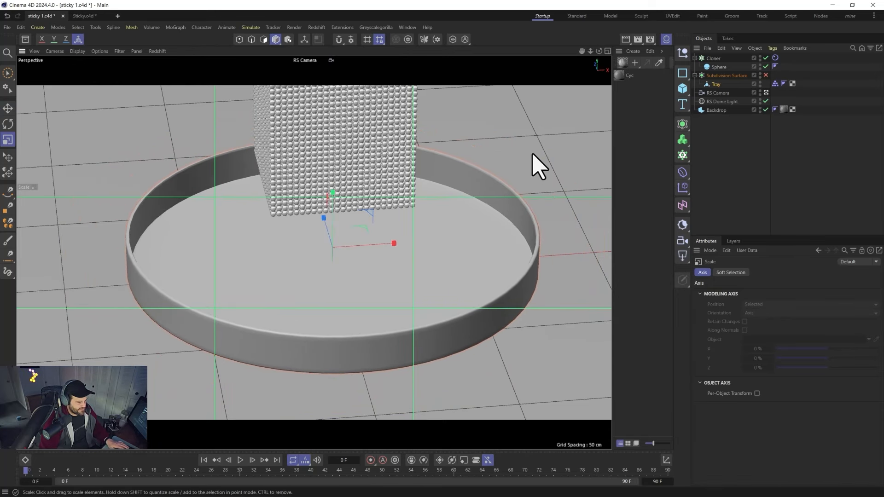
key("ctrl+z")
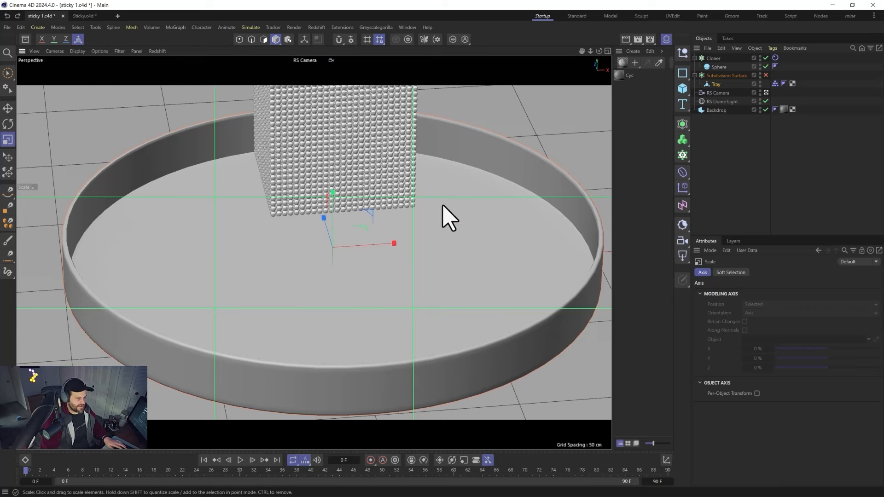
left_click_drag(594, 143, 542, 156)
key("ctrl+z")
left_click_drag(584, 134, 505, 169)
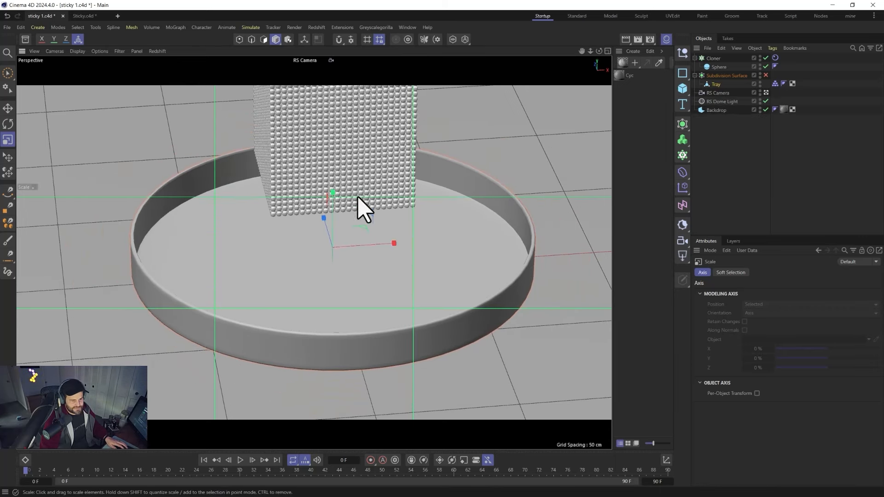
Step: Play the simulation to check how the spheres fill the resized tray, stop it and return to the first frame
left_click(240, 461)
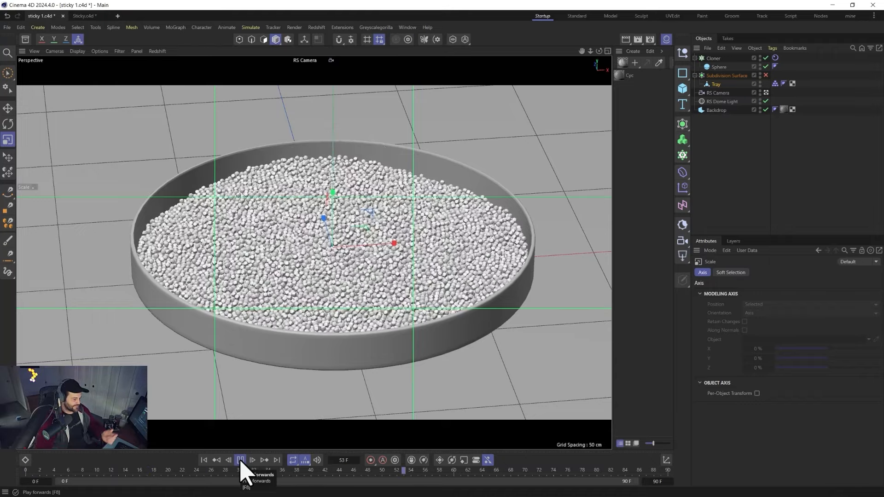
left_click(240, 460)
left_click(204, 460)
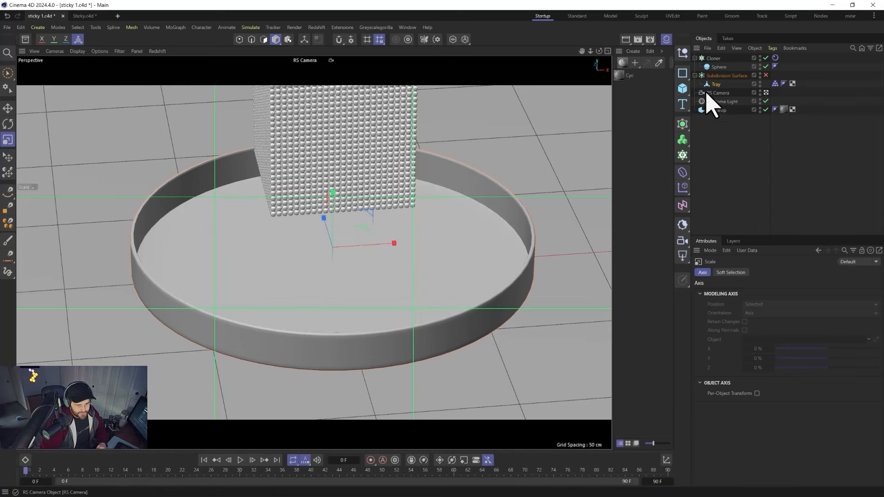
Step: Set the Cloner's vertical grid count to 40, play the simulation to check the fill, and return to the first frame
left_click(714, 59)
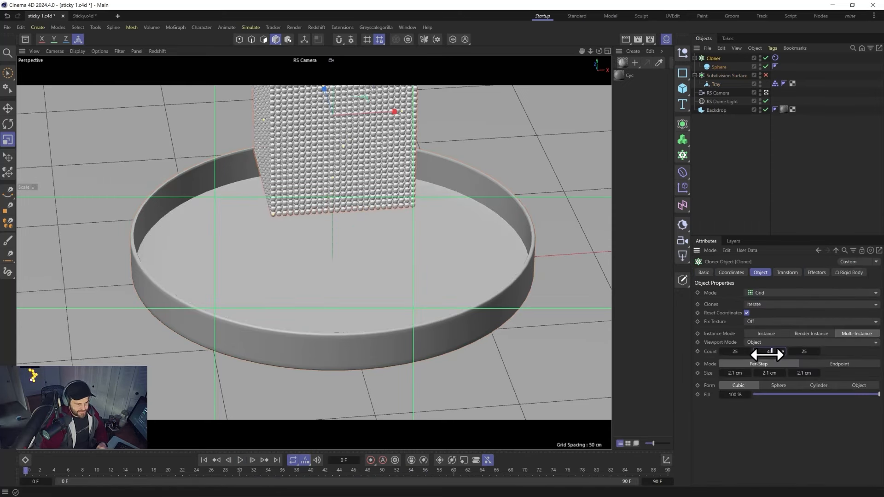
left_click_drag(767, 355, 770, 354)
left_click(240, 461)
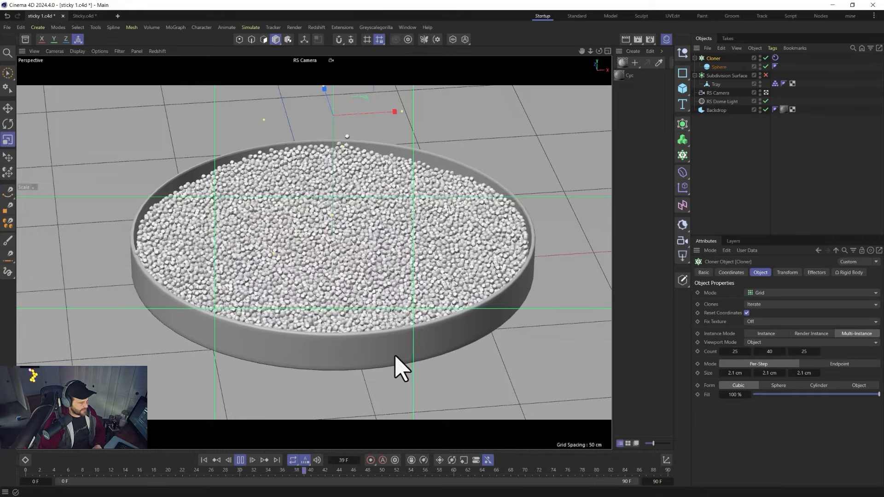
left_click(241, 460)
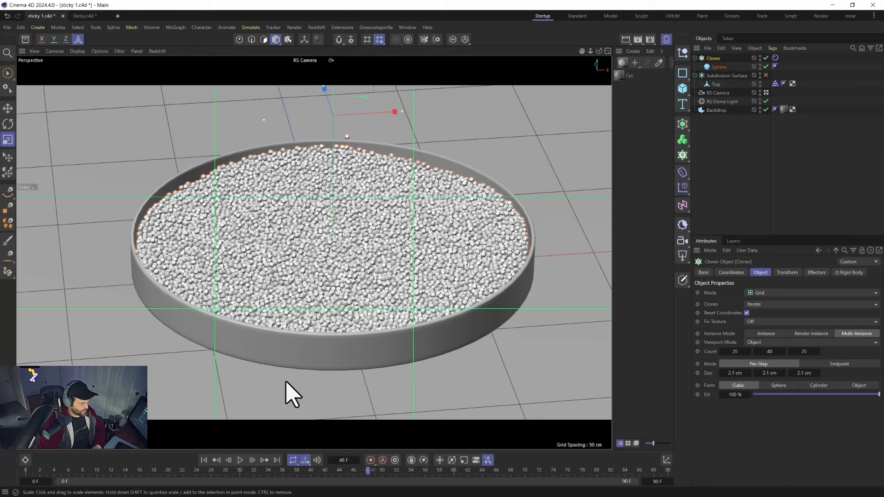
left_click_drag(227, 391, 258, 349, "alt")
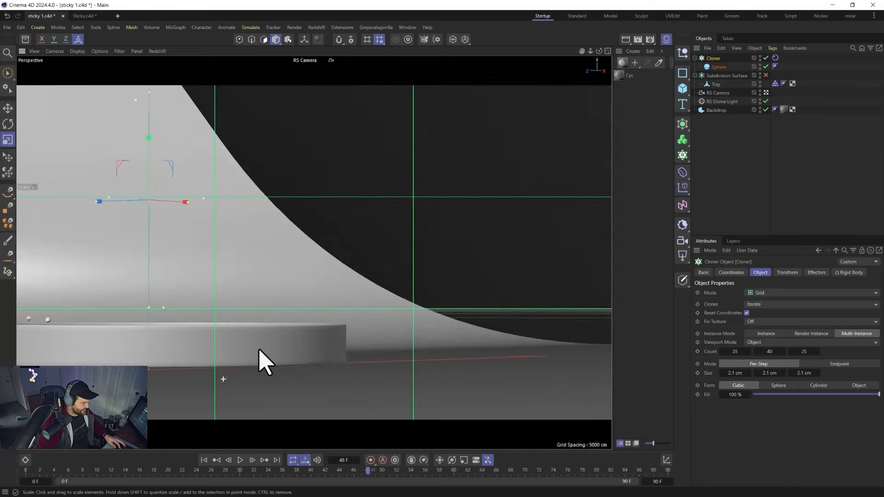
key("ctrl+shift+z")
left_click(206, 460)
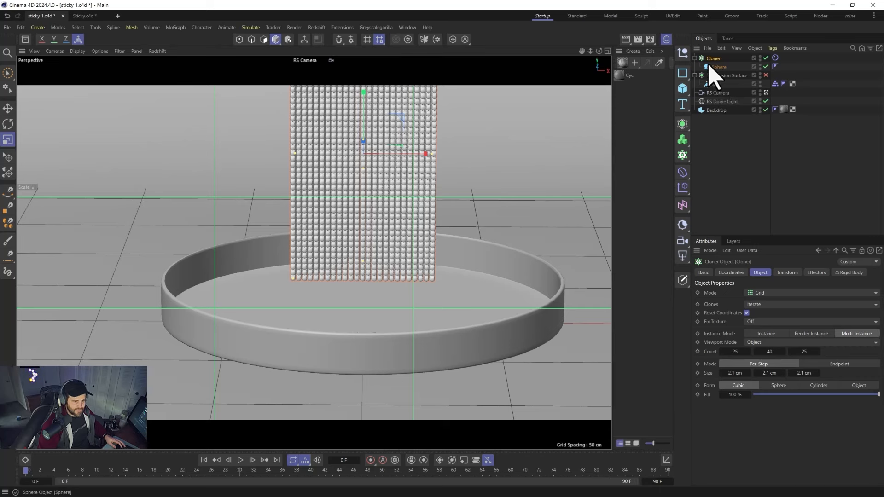
Step: Scale the Tray object up uniformly by about 15 percent
left_click(715, 85)
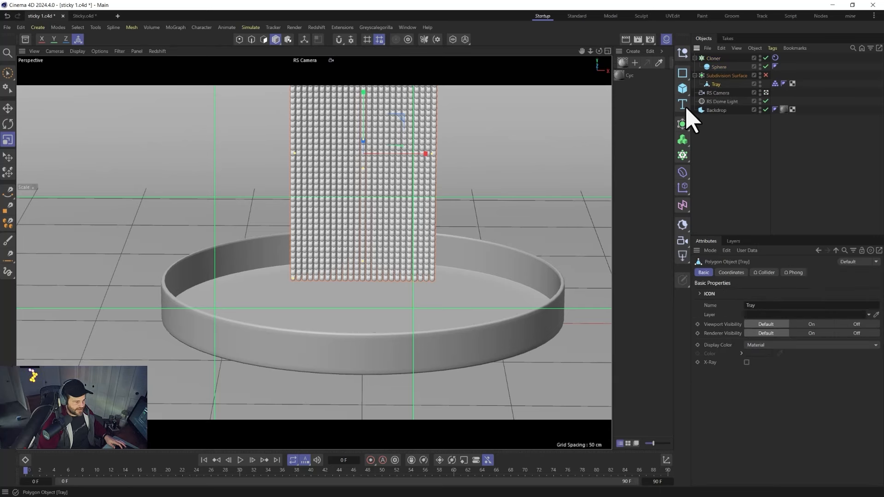
key("t")
left_click_drag(494, 296, 530, 271)
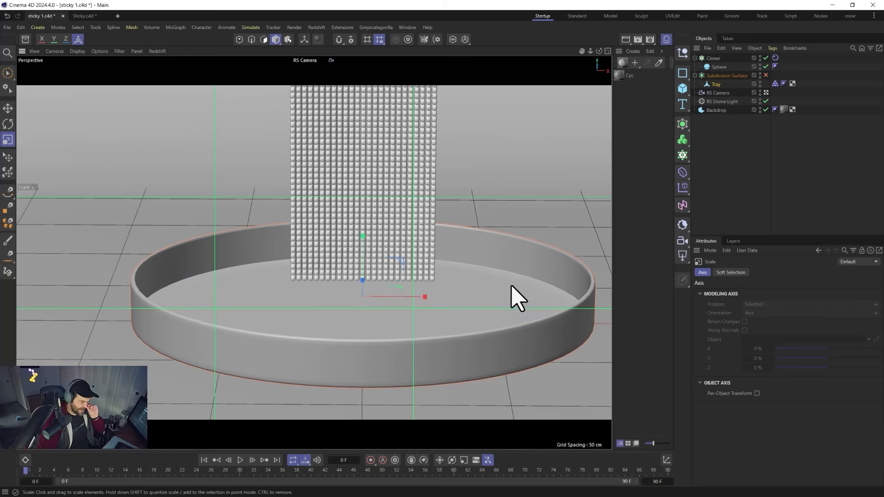
Step: Simulate until the spheres settle around frame 85, set that as the Cloner Rigid Body's initial state, and return to the first frame
left_click(241, 461)
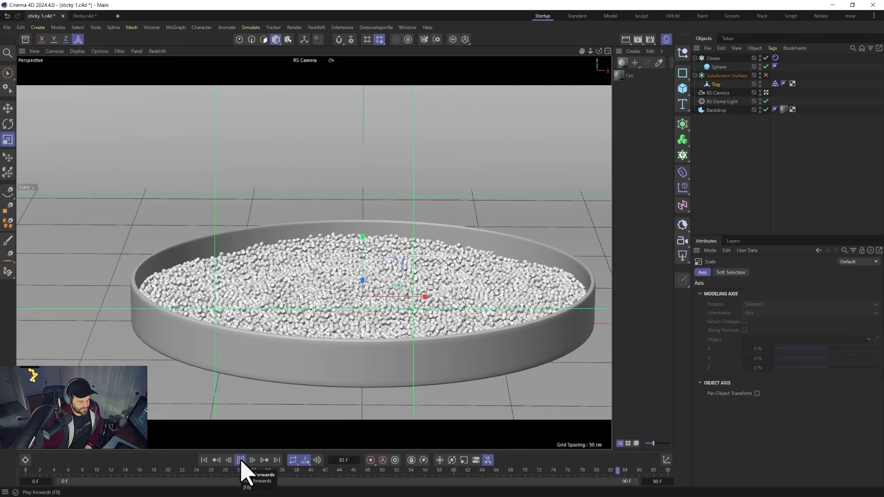
left_click(240, 460)
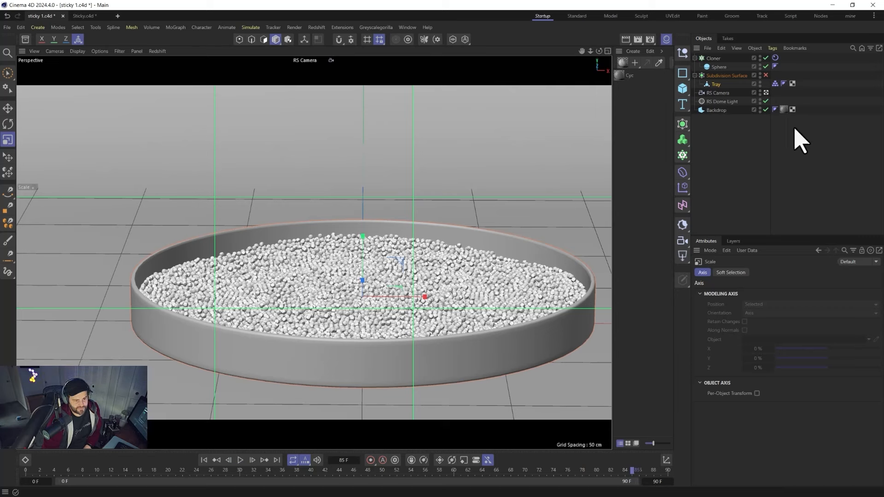
left_click(776, 58)
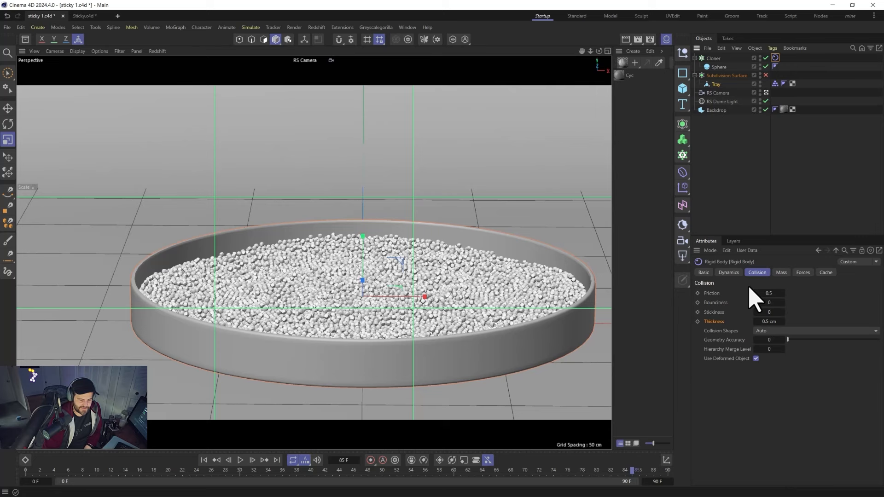
left_click(738, 275)
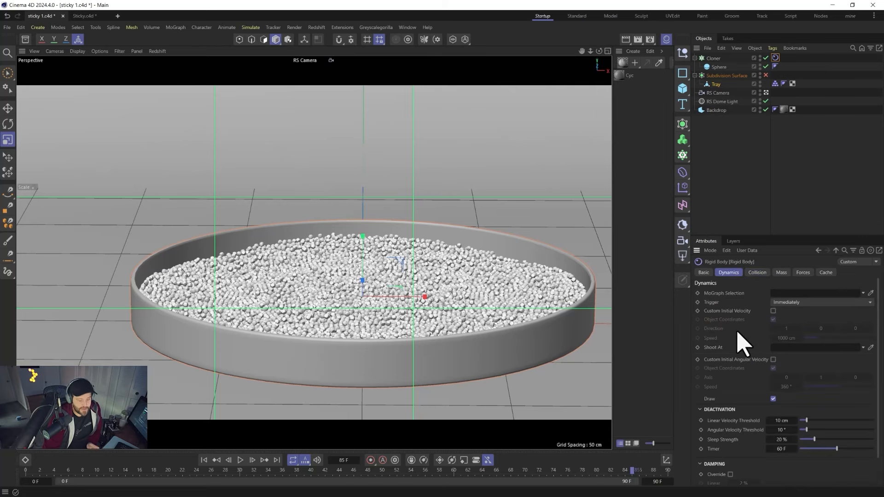
scroll(737, 347, "down", 2)
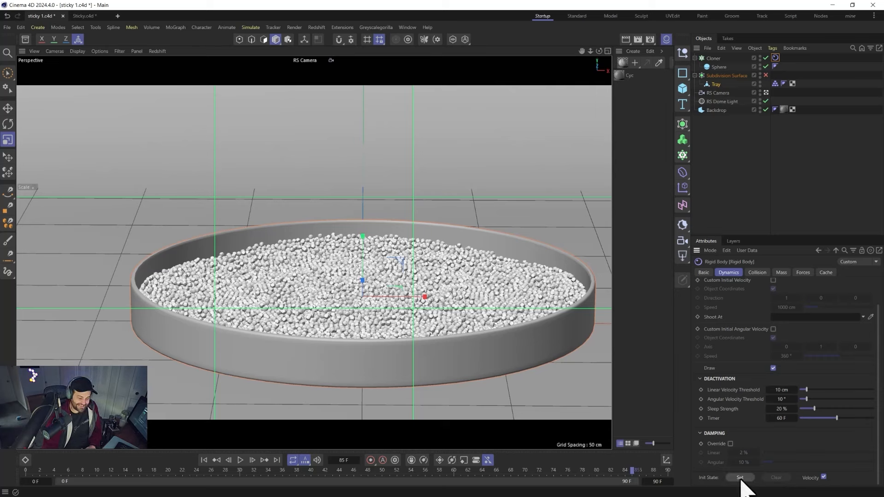
left_click(204, 461)
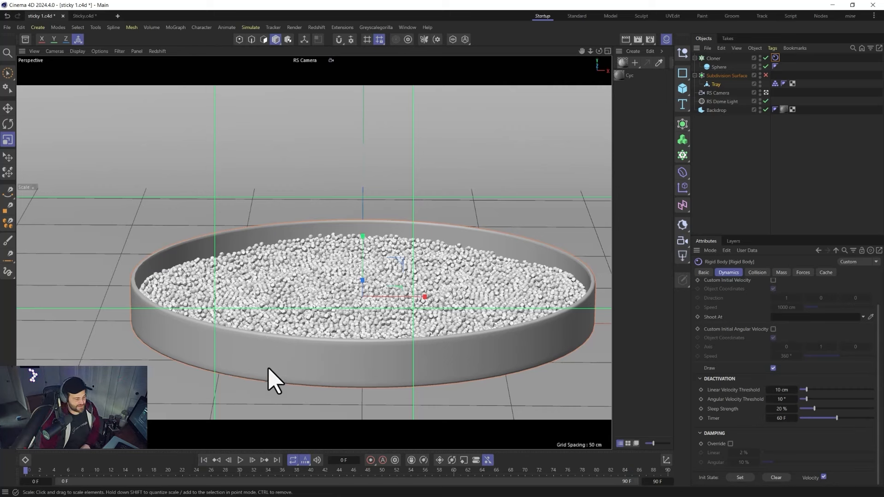
Step: Set the Cloner Rigid Body's sleep strength to 60%, timer to 5 F and overridden linear damping to 10%, testing playback before and after
left_click(238, 461)
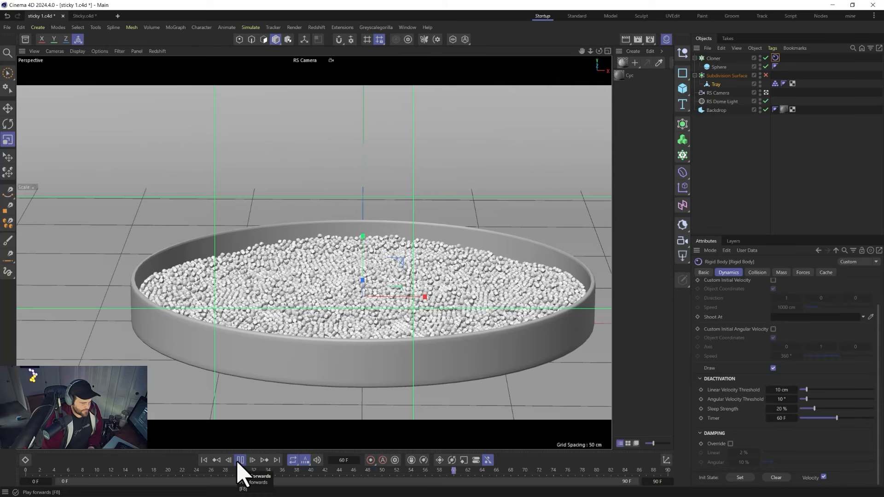
left_click(240, 460)
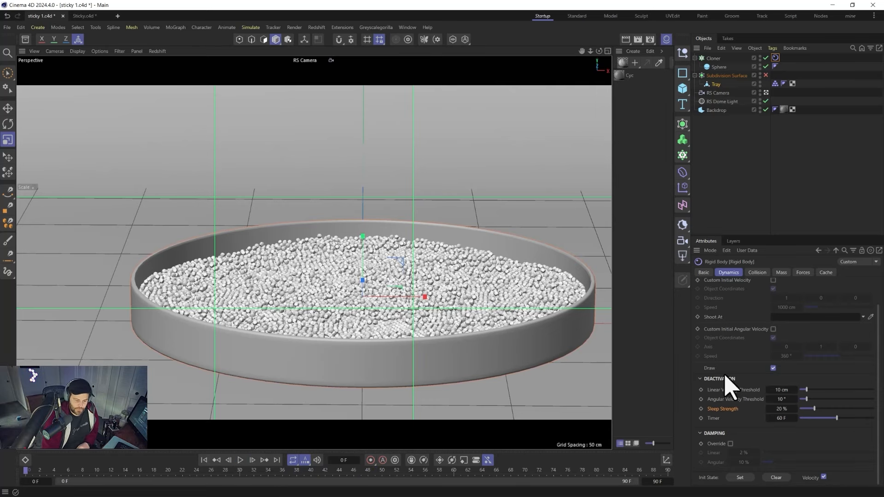
left_click_drag(815, 409, 847, 409)
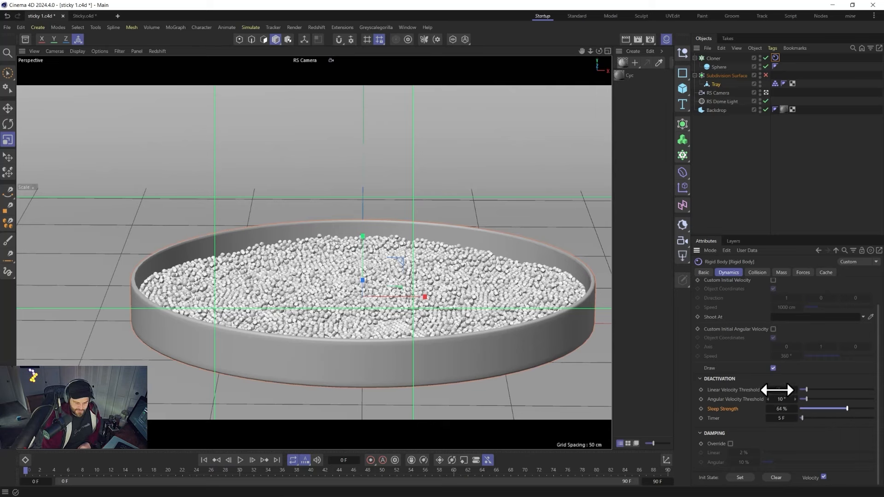
left_click(846, 410)
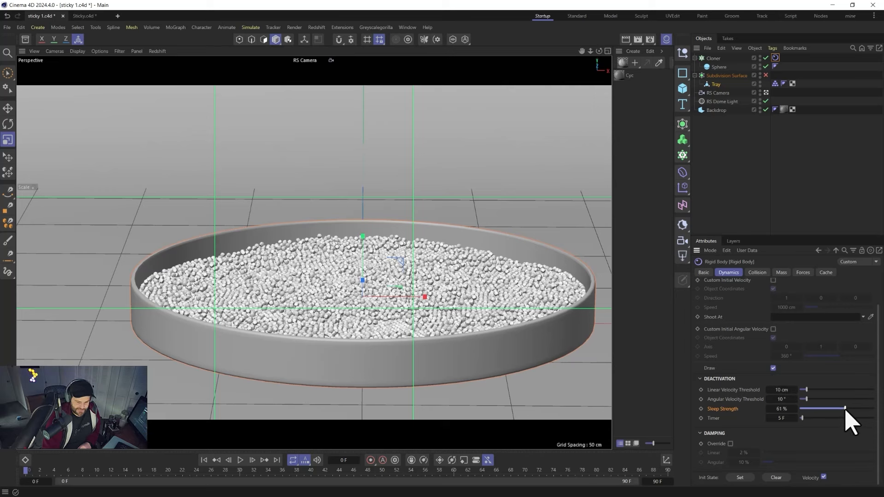
left_click(731, 443)
left_click_drag(763, 453, 772, 454)
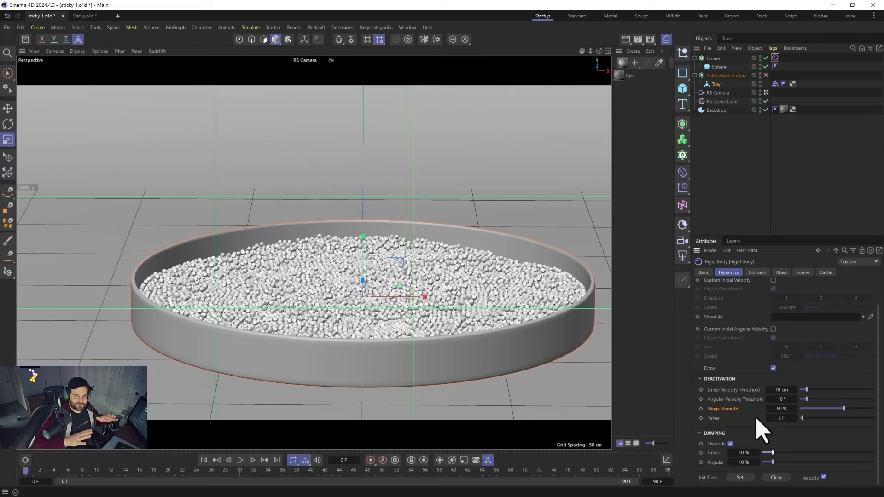
left_click(240, 460)
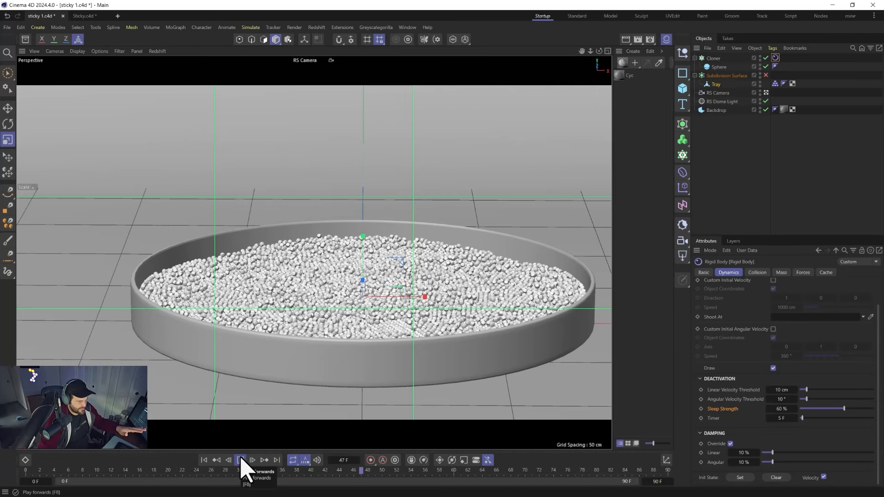
left_click(241, 460)
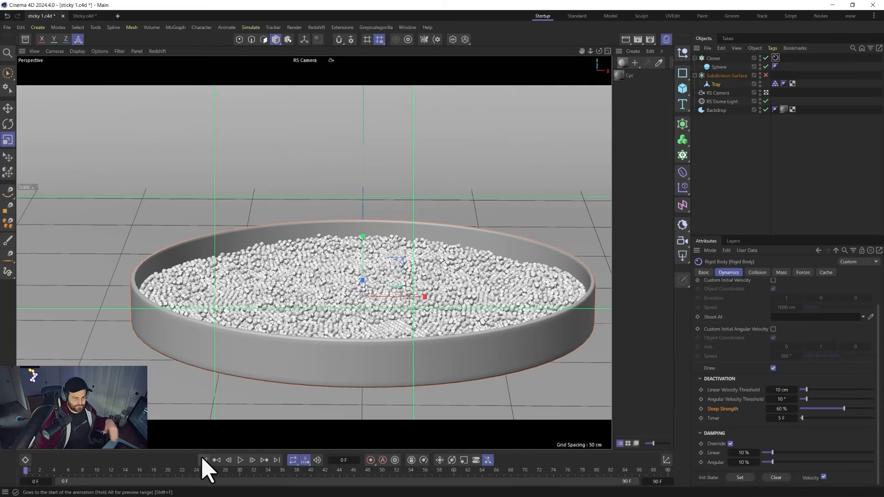
Step: Add a Figure primitive to the scene and give it a Collider simulation tag
left_click(683, 89)
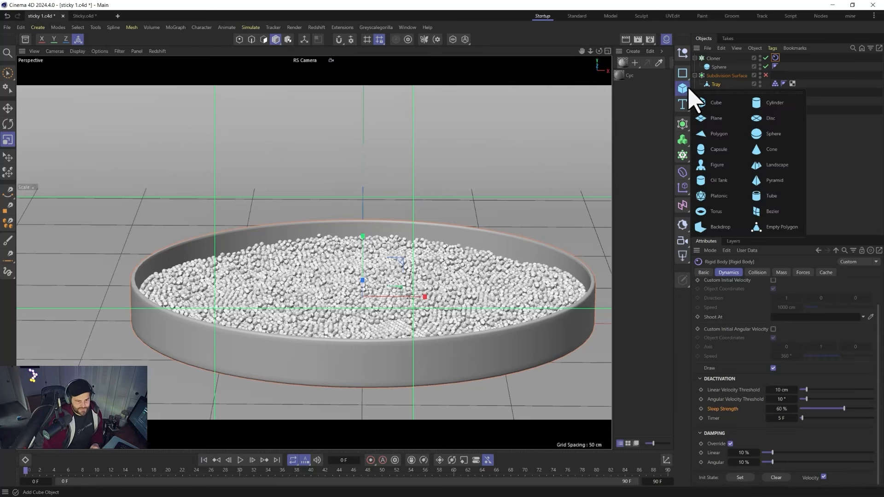
left_click(717, 165)
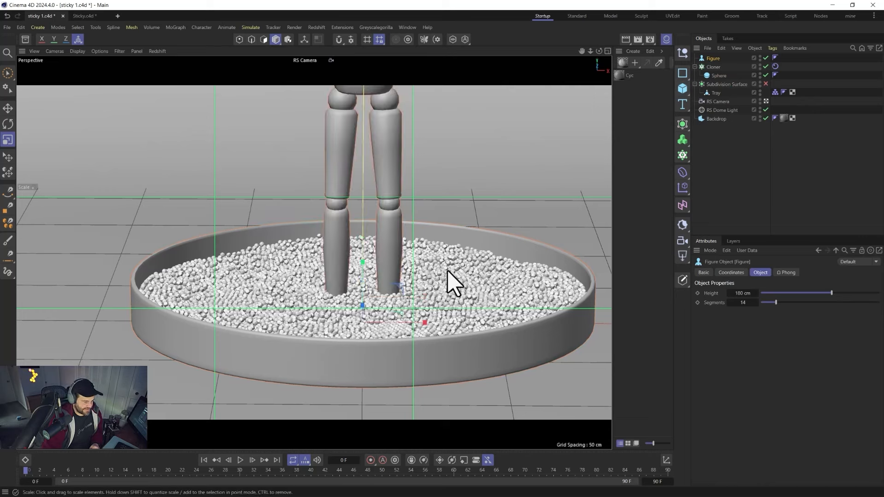
right_click(715, 60)
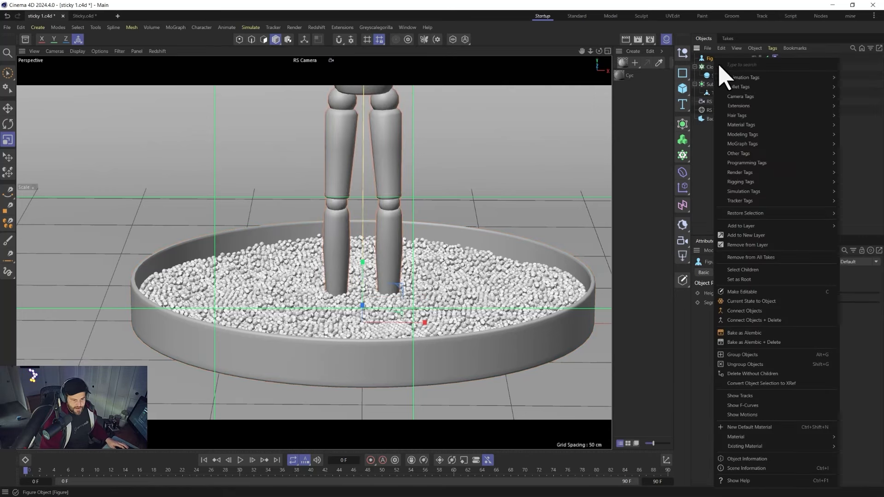
mouse_move(745, 190)
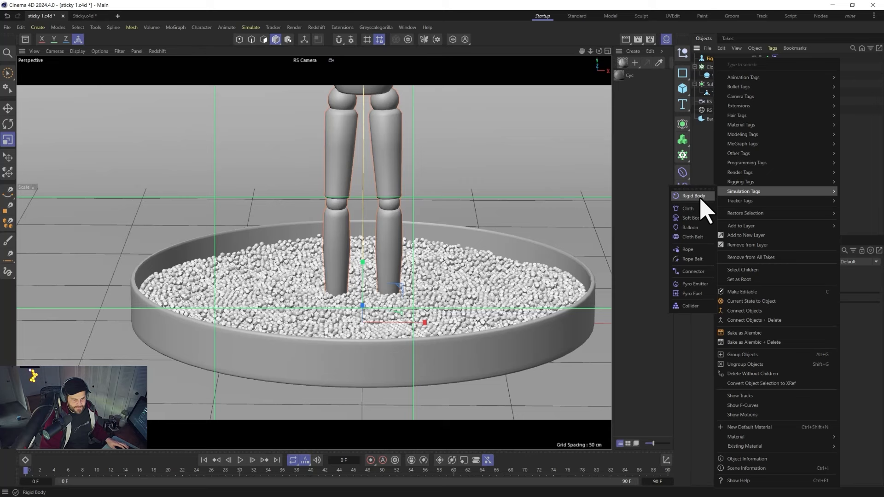
left_click(691, 306)
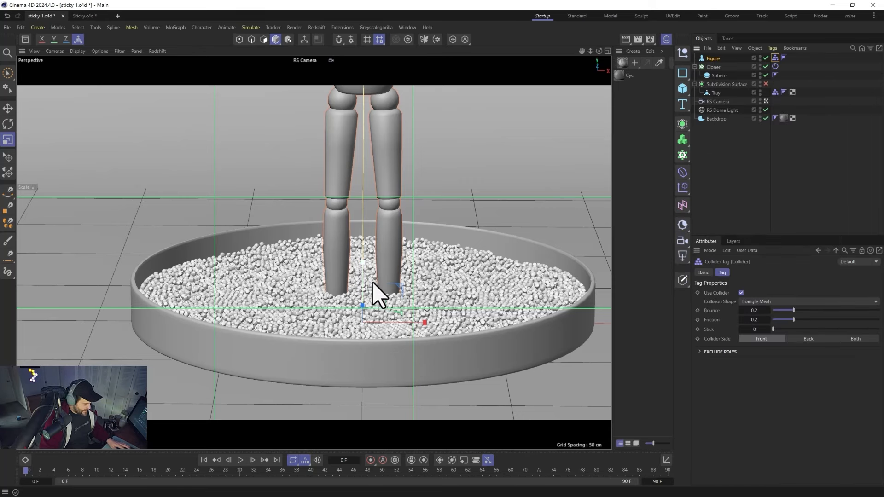
Step: Raise the Figure above the tray's spheres and extend the project timeline to 480 frames
key("e")
left_click_drag(404, 296, 453, 244)
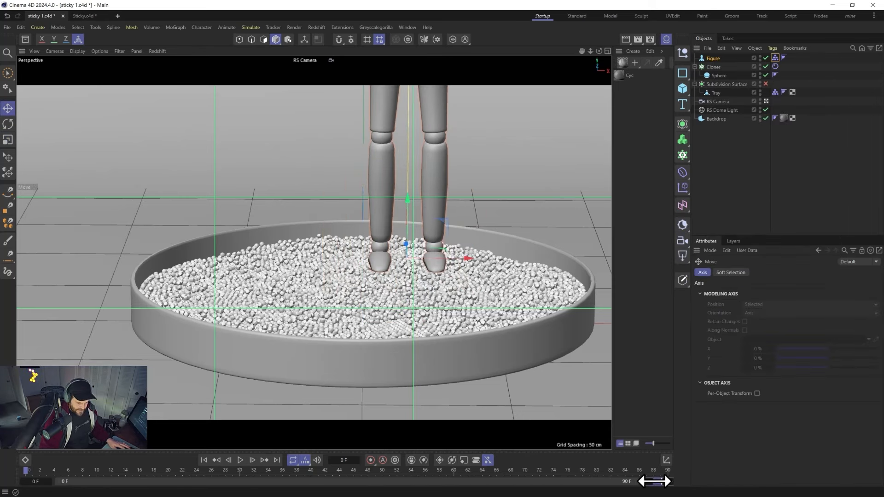
left_click_drag(654, 481, 651, 479)
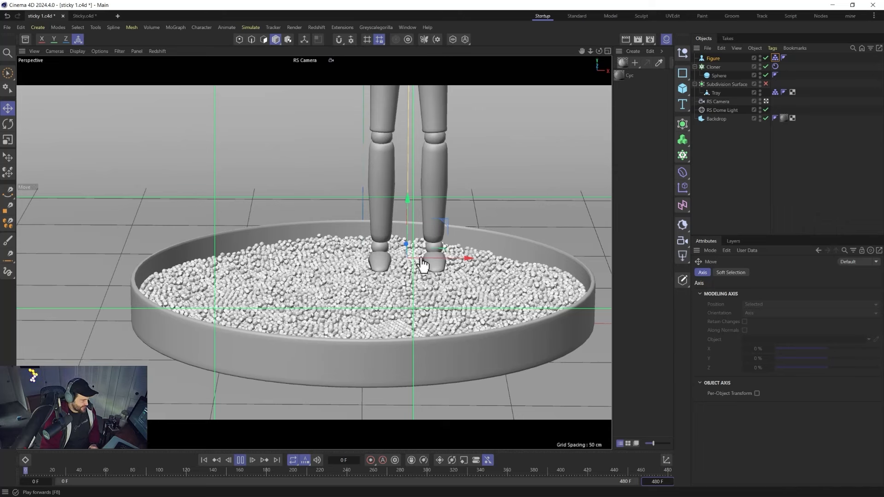
Step: Test the collision by moving the Figure through the spheres during playback, return to the first frame and delete the Figure
left_click_drag(445, 223, 361, 282)
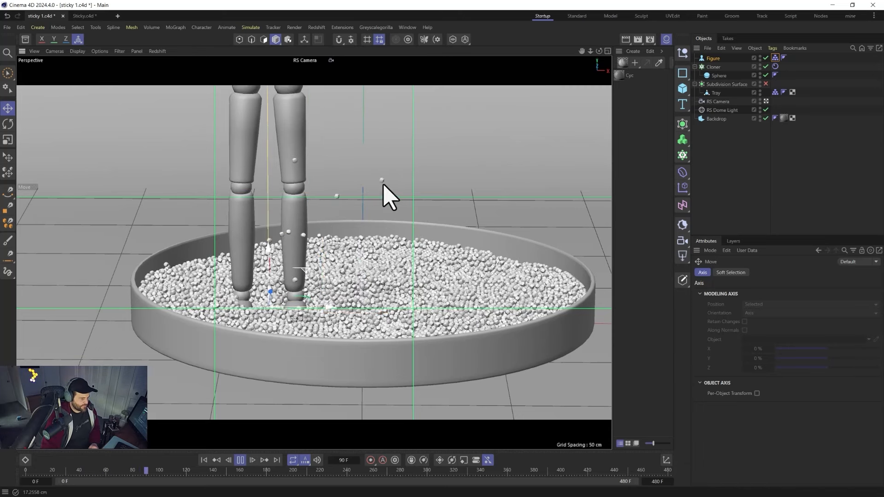
left_click(241, 460)
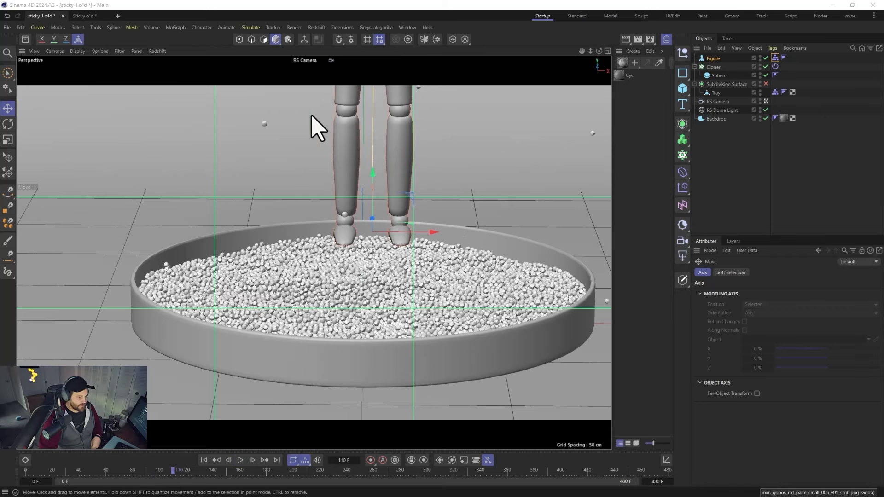
left_click_drag(405, 196, 535, 277)
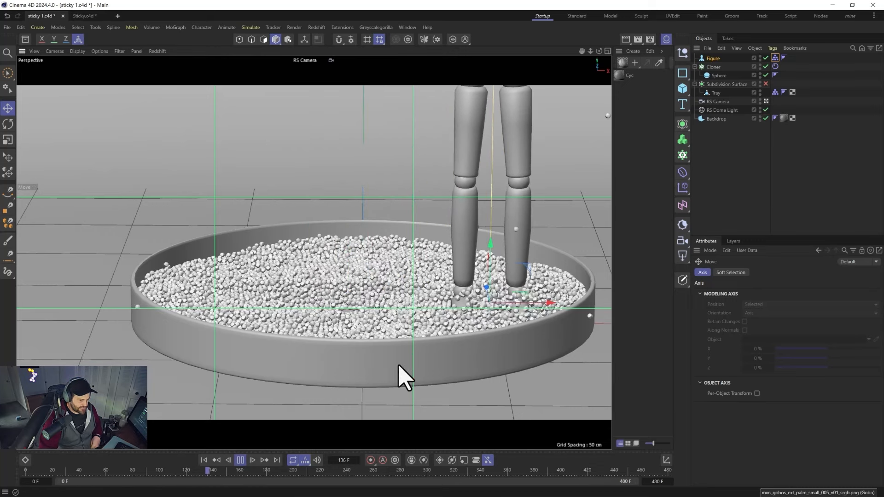
left_click(240, 460)
left_click(204, 461)
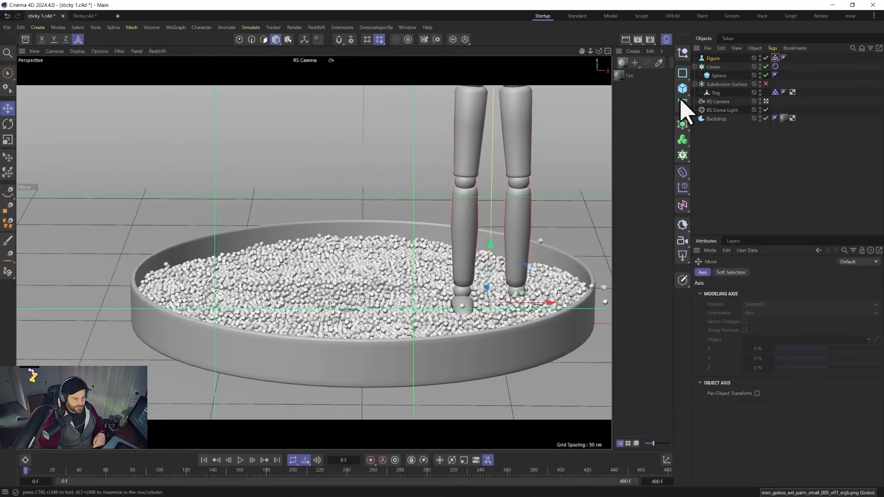
left_click(713, 58)
key("Delete")
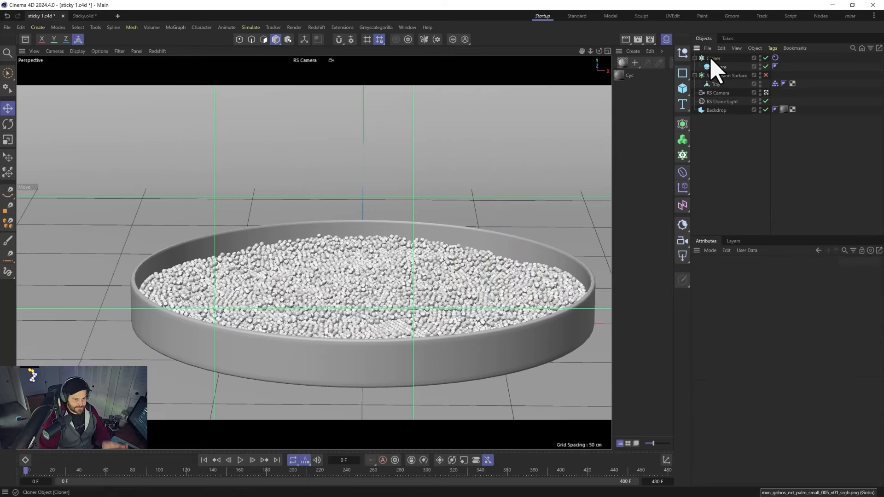
Step: Add a Cube primitive sized 5 cm in X and 10 cm in Y, and raise it into the tray of spheres
left_click(683, 89)
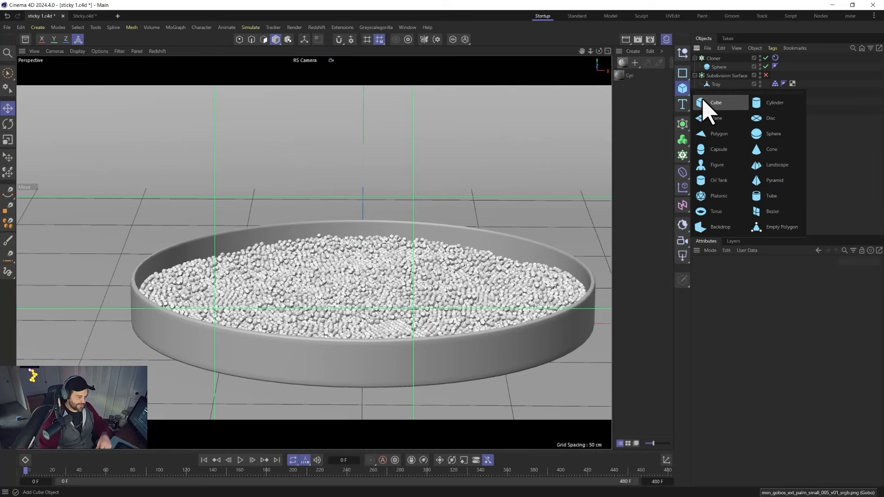
left_click(703, 101)
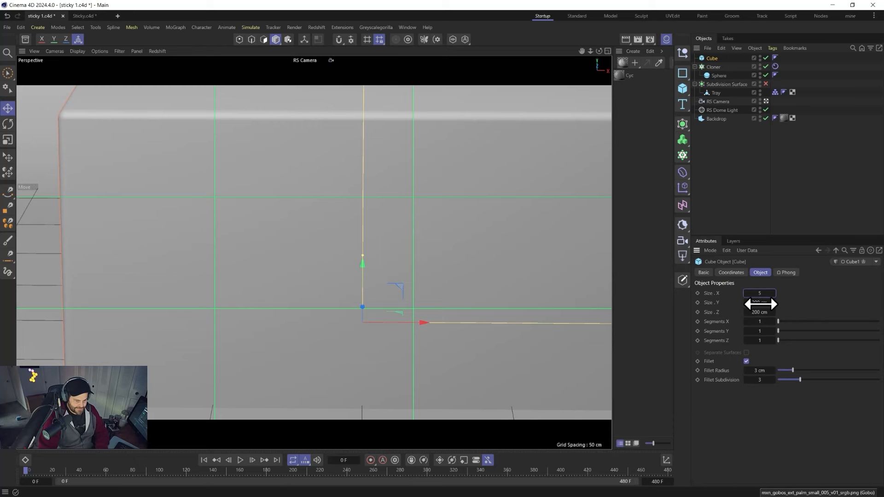
key("Tab")
type("10")
key("Return")
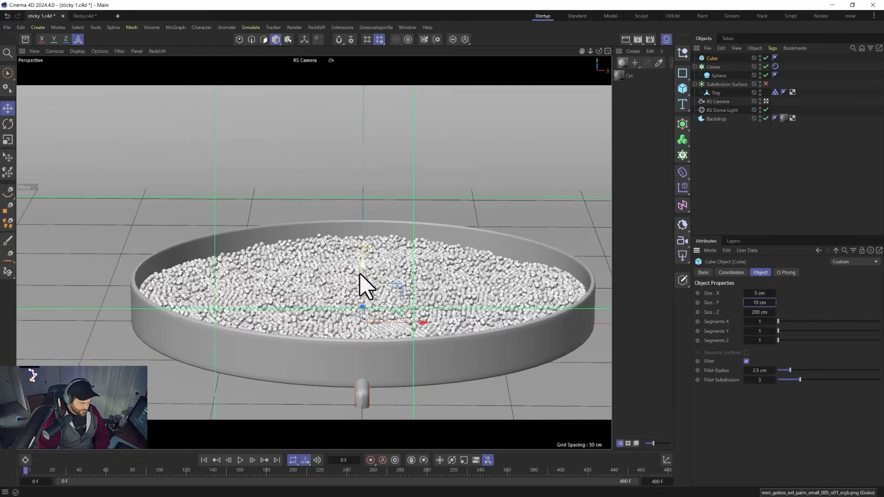
left_click_drag(365, 283, 365, 252)
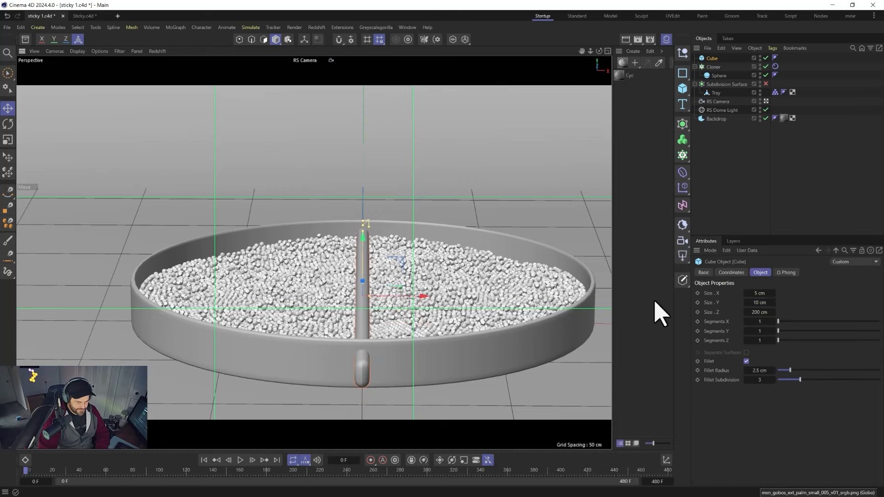
Step: Fit the Cube to the tray's diameter with a Z size of 167 cm and reduce its fillet radius to 0.5 cm
left_click_drag(766, 312, 750, 312)
middle_click(497, 299)
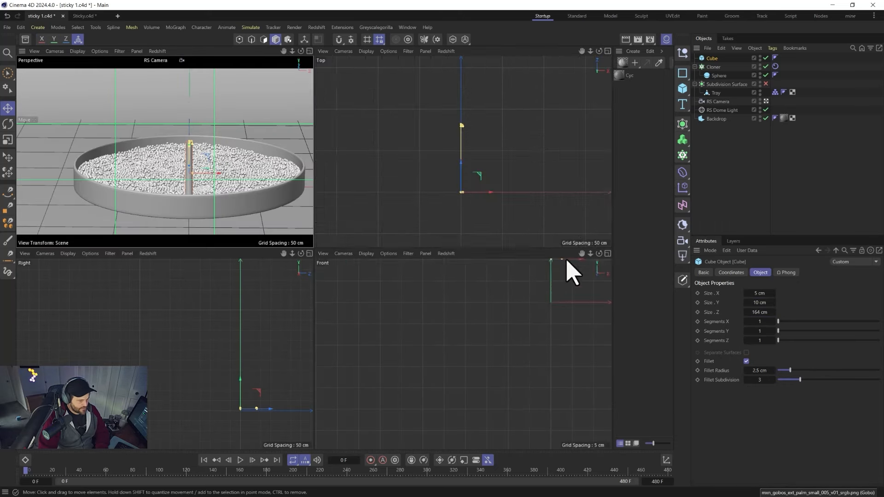
left_click(774, 313)
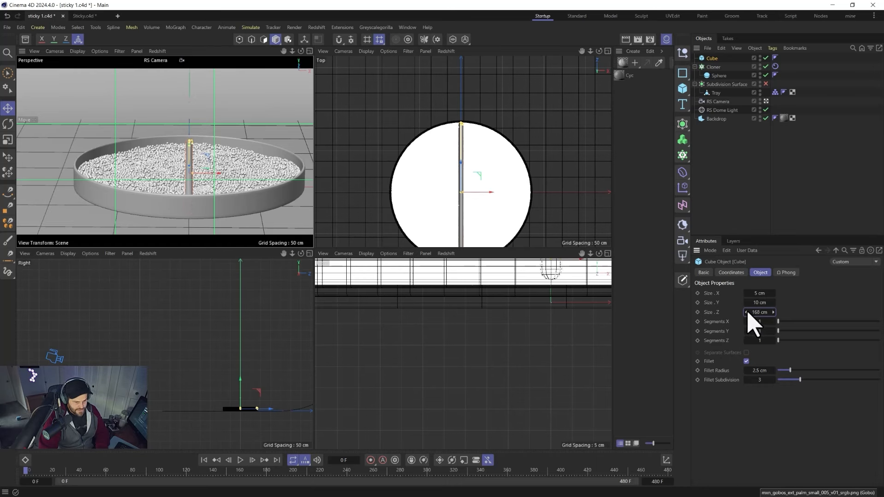
left_click(774, 312)
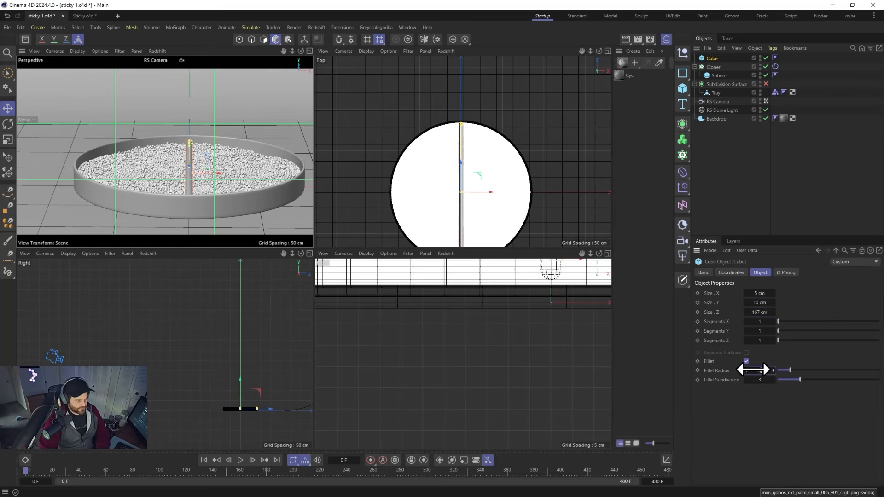
left_click_drag(752, 370, 755, 370)
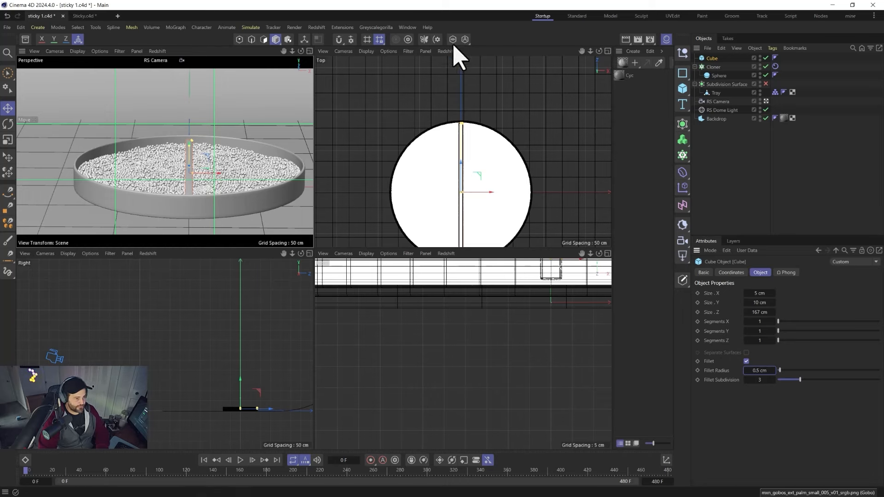
middle_click(214, 148)
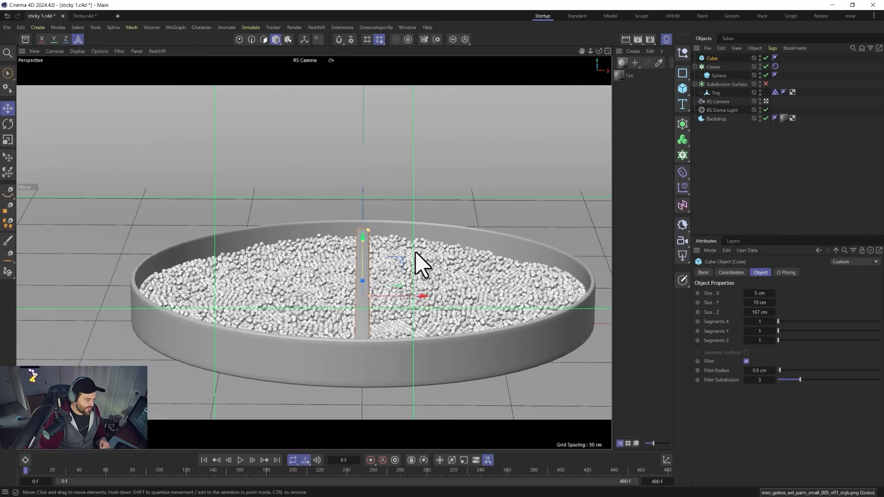
Step: Isolate the Cube bar in the viewport and view it from an angle
left_click(456, 43)
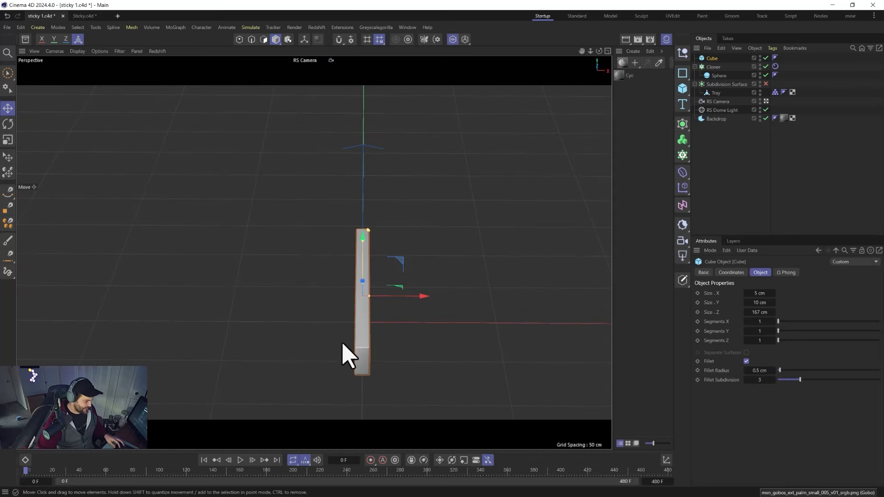
left_click_drag(343, 330, 406, 331, "alt")
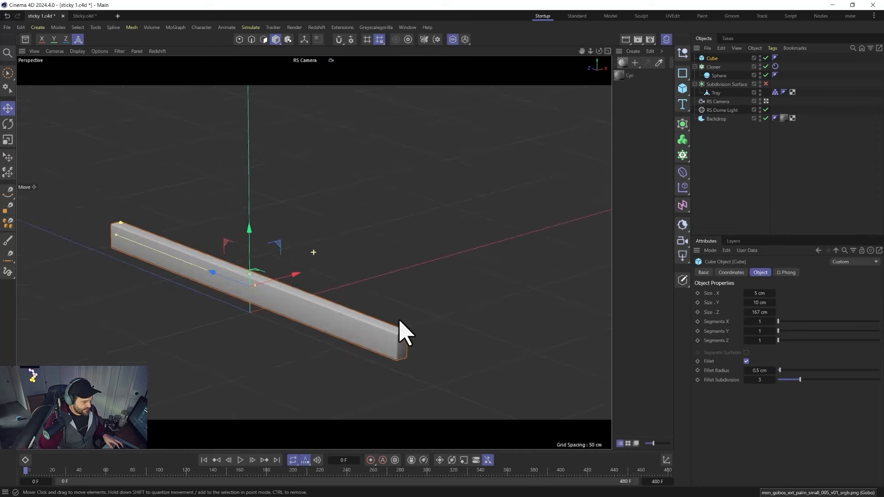
middle_click_drag(277, 325, 313, 254, "alt")
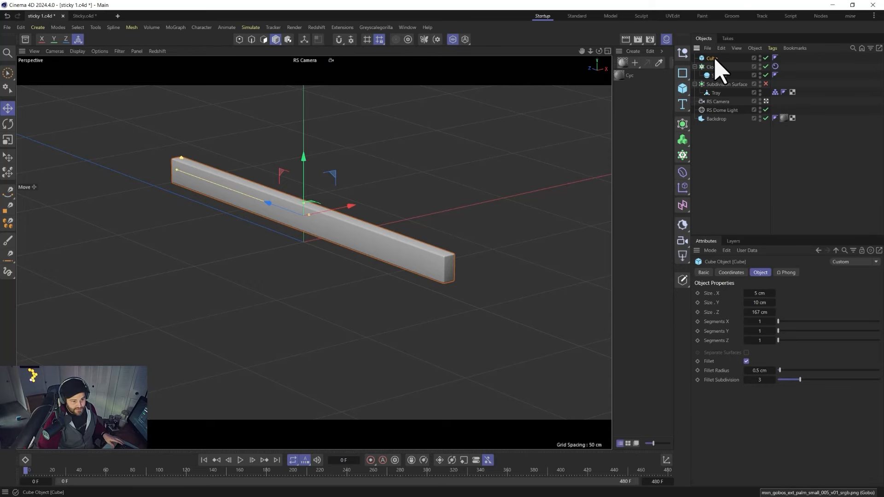
Step: Duplicate the bar and move the copy along its length so its end sits near the original's midpoint, slightly lower than the original
left_click_drag(714, 57, 712, 52, "ctrl")
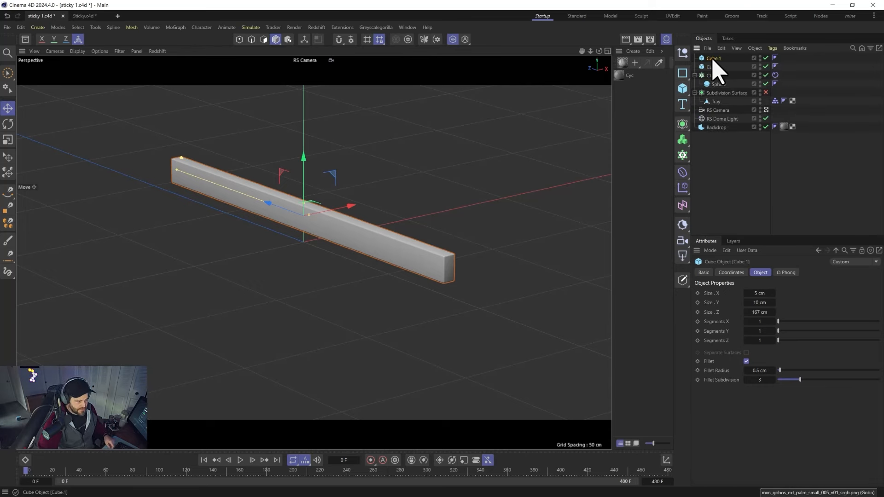
left_click_drag(283, 207, 190, 168)
left_click_drag(178, 134, 168, 152)
key("r")
left_click_drag(256, 247, 341, 239, "alt")
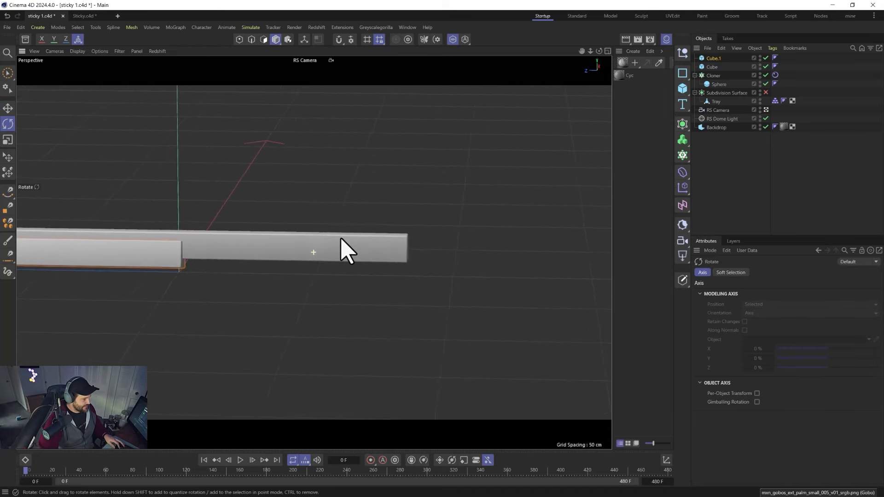
left_click_drag(233, 278, 401, 261, "alt")
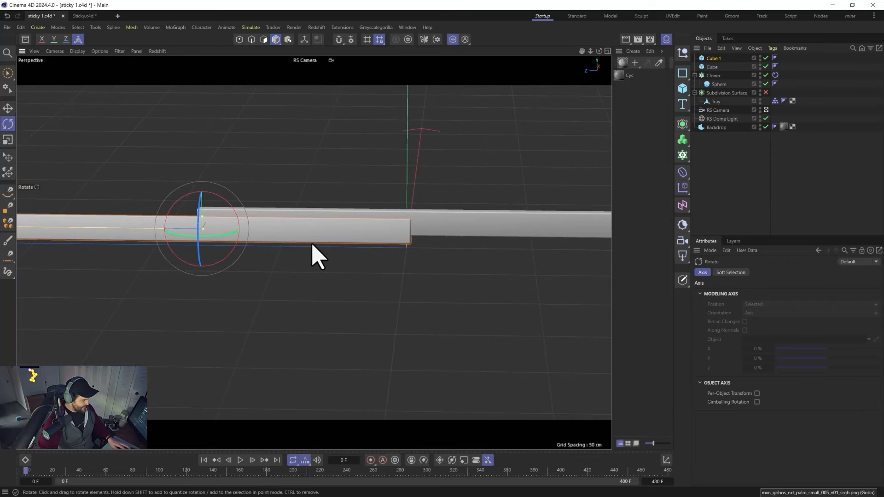
key("e")
mouse_move(164, 233)
left_mouse_down()
mouse_move(160, 243)
mouse_move(155, 232)
left_mouse_up()
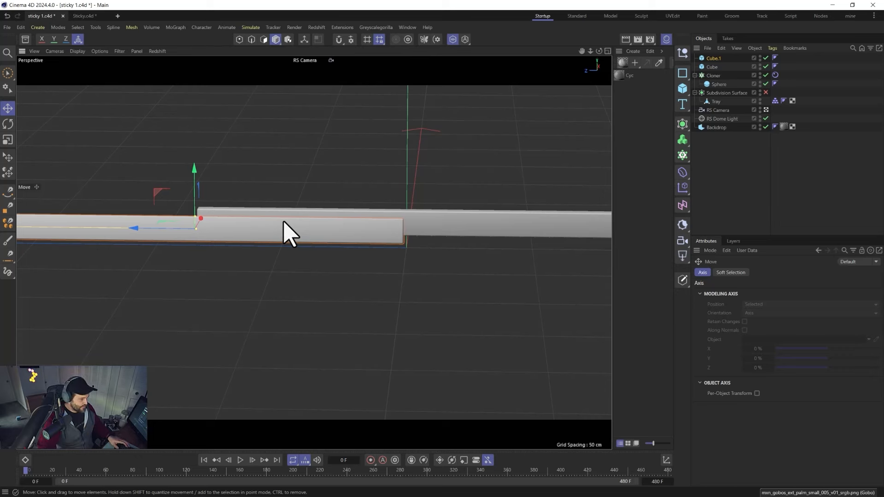
left_click_drag(194, 189, 195, 187)
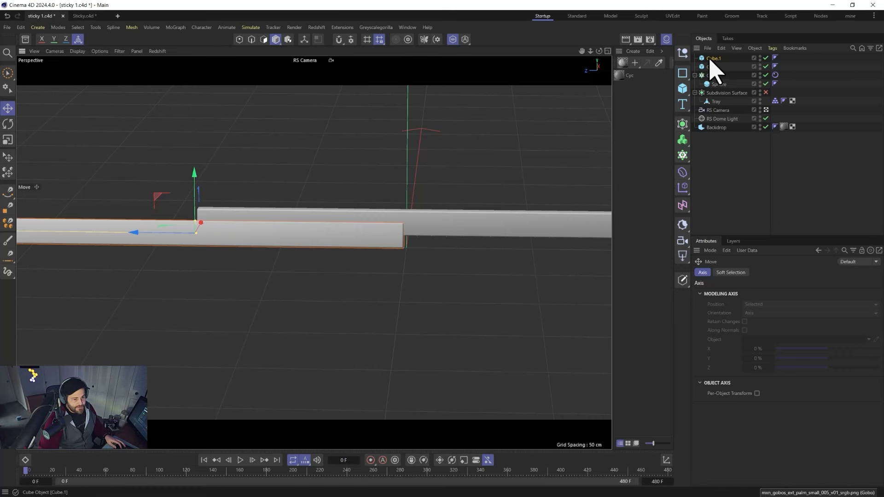
Step: Duplicate the original bar, shorten the copy to 6 cm in Z and place it first in the object hierarchy
left_click_drag(713, 69, 712, 68)
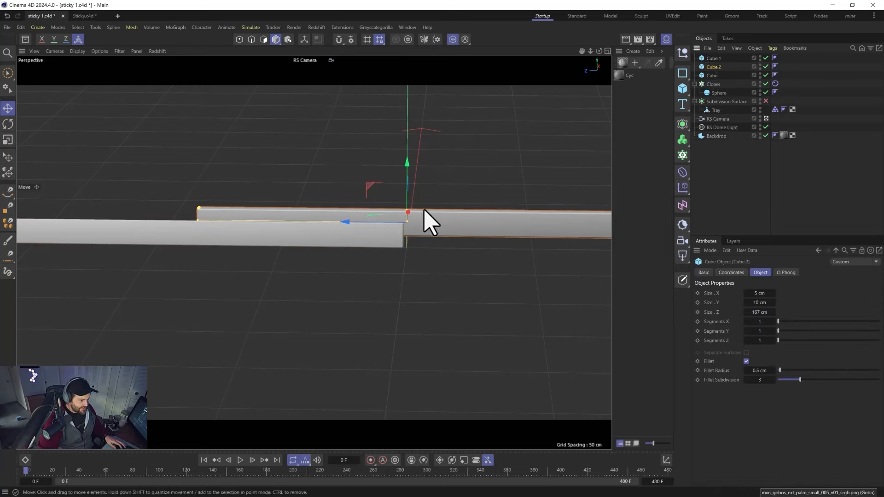
left_click_drag(197, 221, 397, 234)
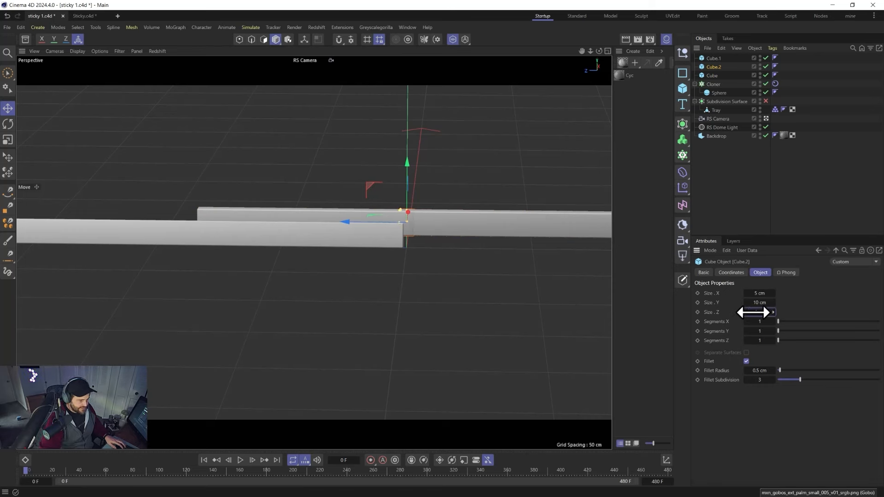
type("6")
key("Return")
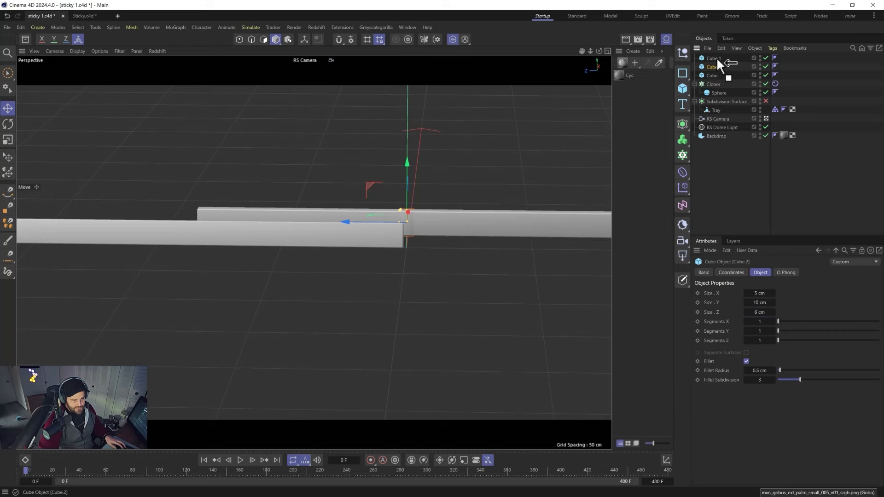
left_click_drag(717, 57, 714, 54)
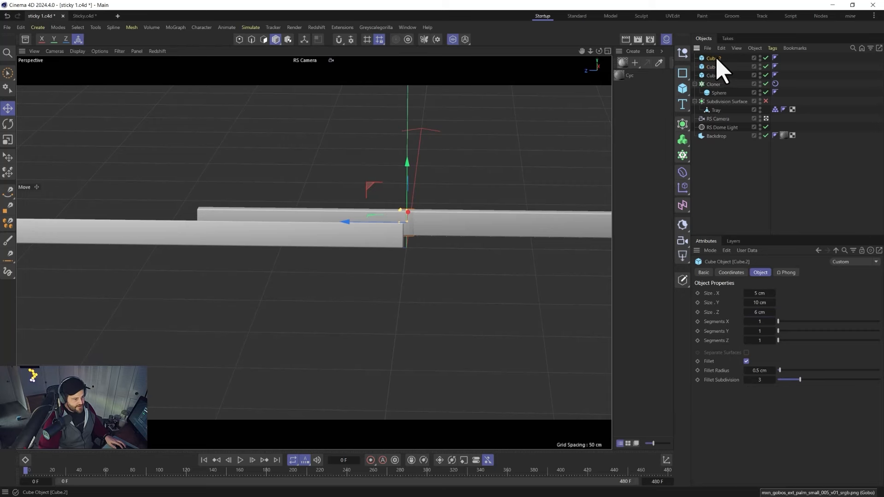
right_click_drag(412, 226, 450, 231, "alt")
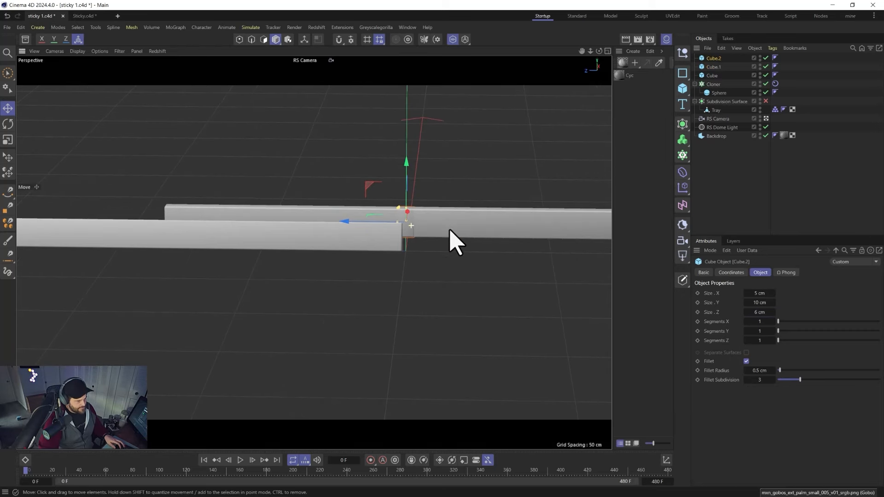
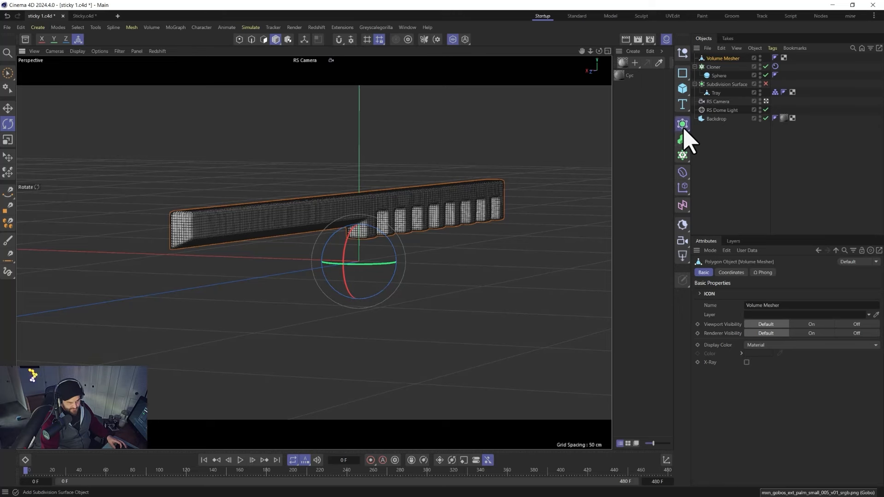
Step: Remesh the Volume Mesher bar, convert the result to an editable polygon object and display it with Gouraud Shading without lines
left_click(683, 131)
left_click(713, 259)
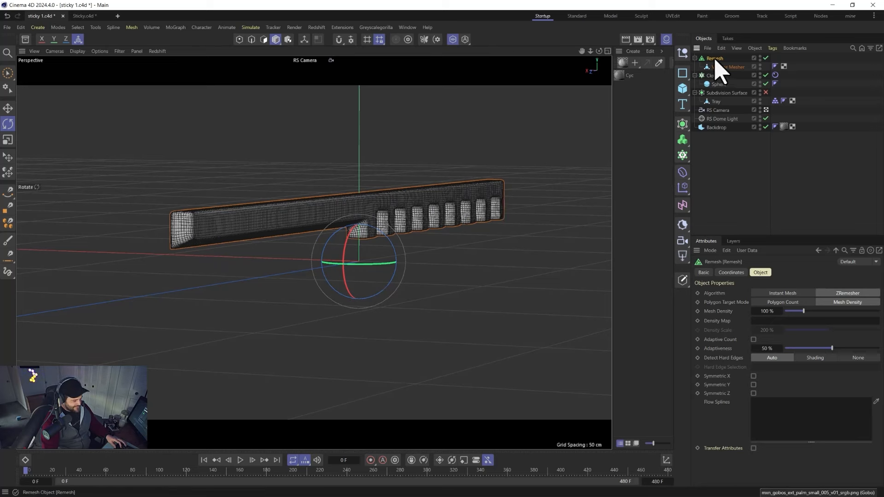
key("c")
left_click(77, 52)
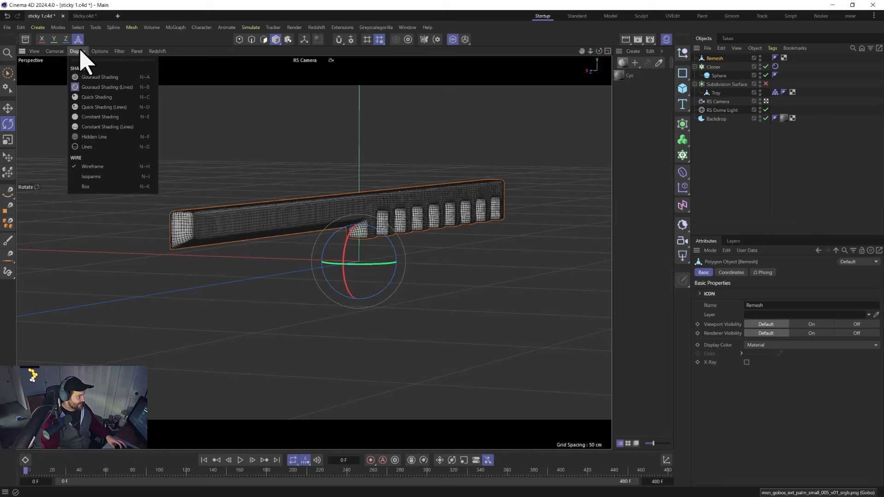
left_click(85, 90)
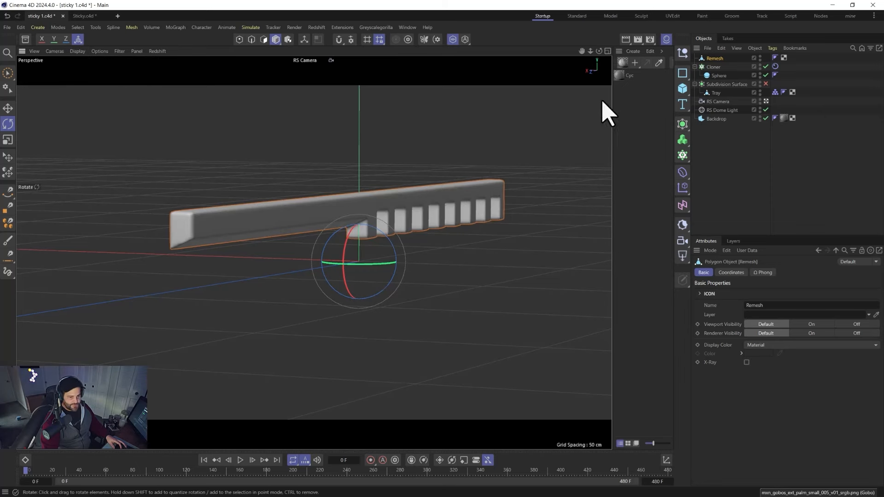
Step: Try a Subdivision Surface on the remeshed bar and undo it
left_click(684, 125, "alt")
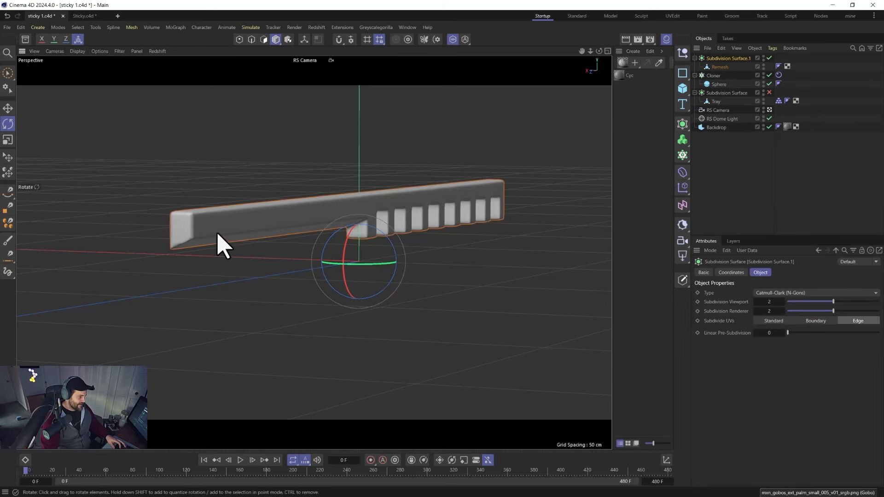
key("ctrl+z")
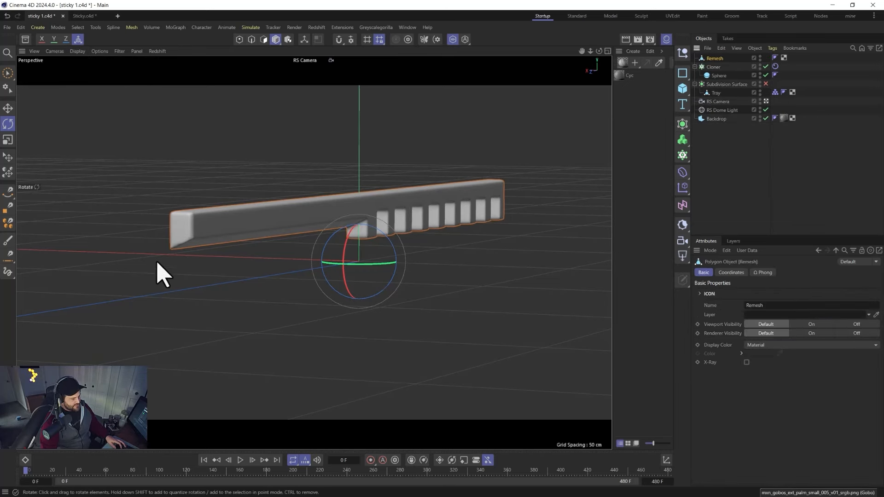
Step: Add a Smoothing deformer to the remeshed bar with strength 18%, 31 iterations and stiffness 49%, checking the rounded corners
scroll(188, 247, "up", 10)
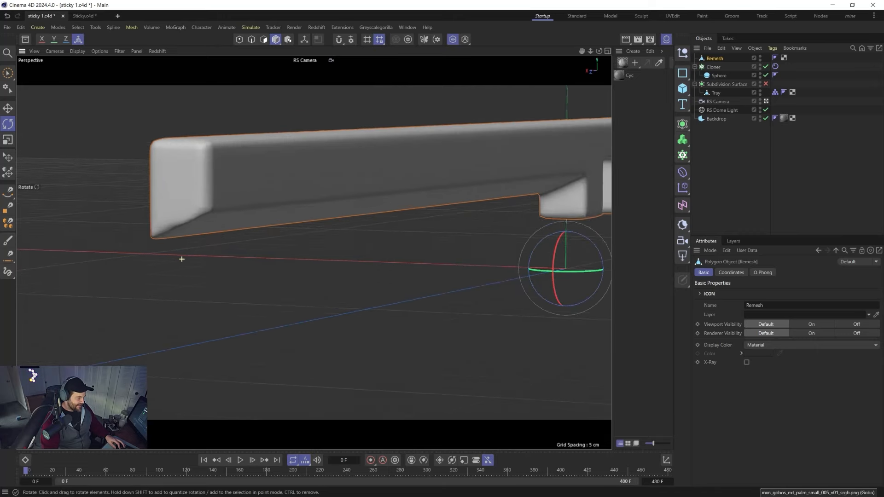
scroll(184, 263, "up", 5)
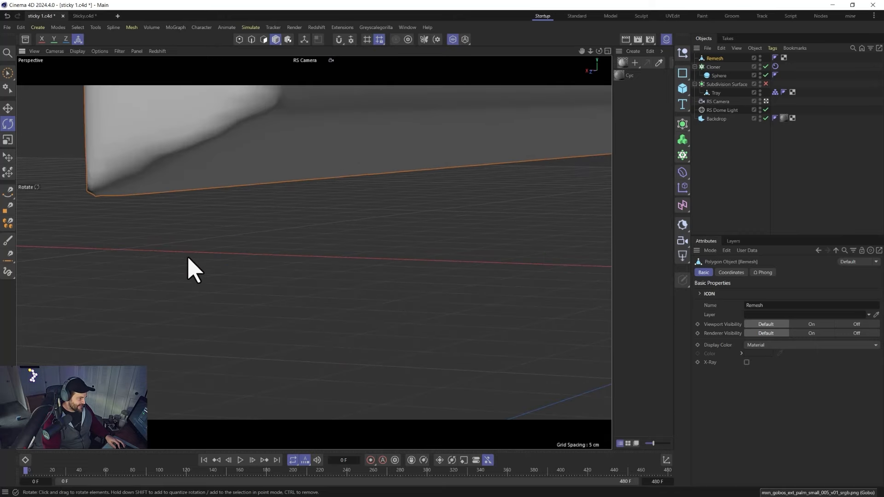
scroll(247, 192, "up", 5)
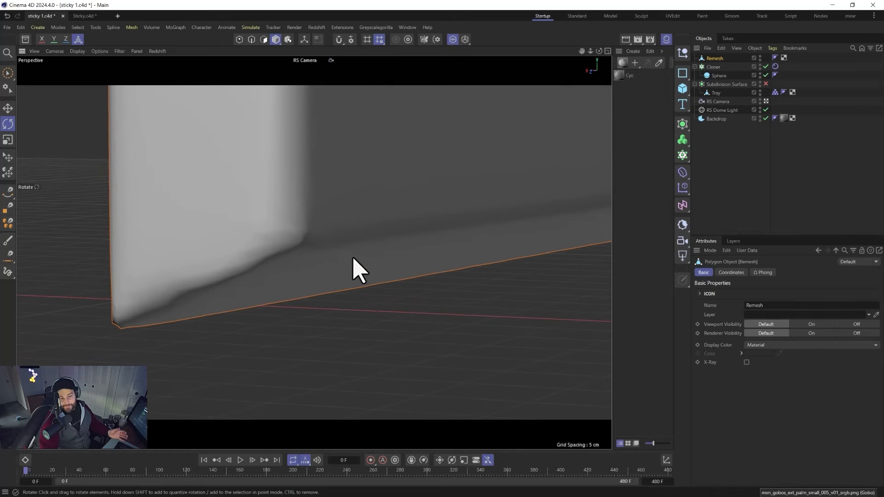
left_click(683, 173)
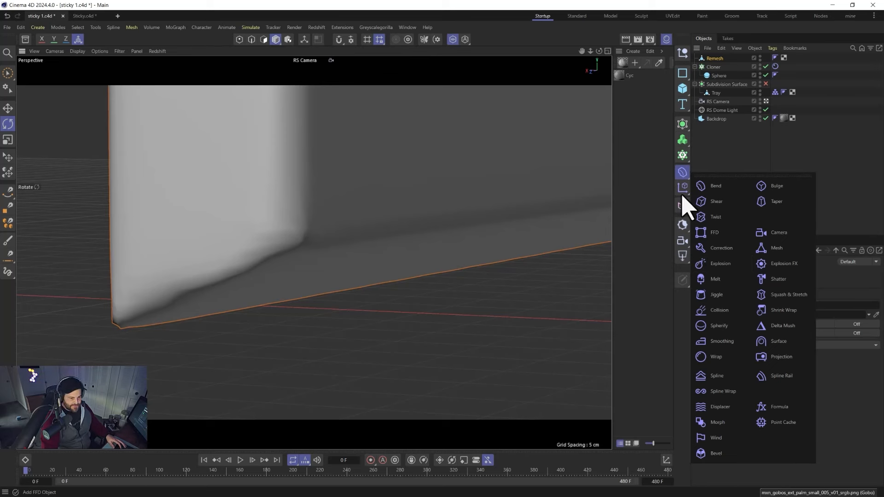
left_click(719, 348)
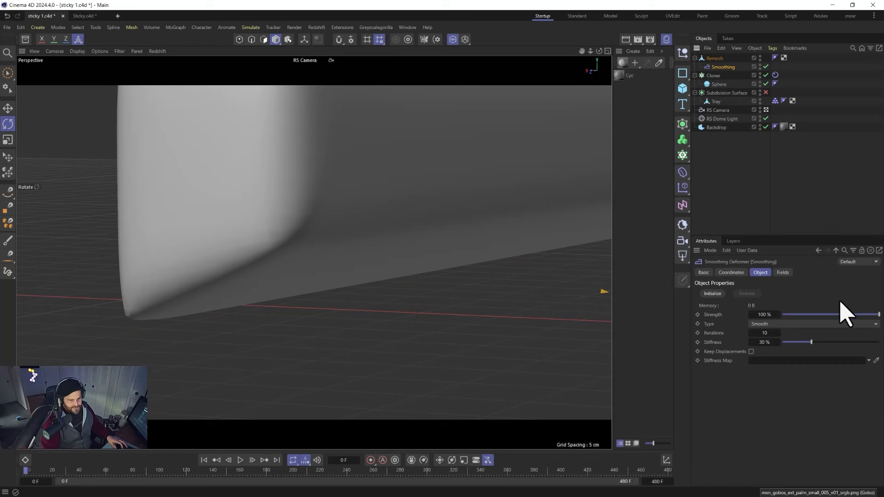
left_click_drag(858, 313, 801, 315)
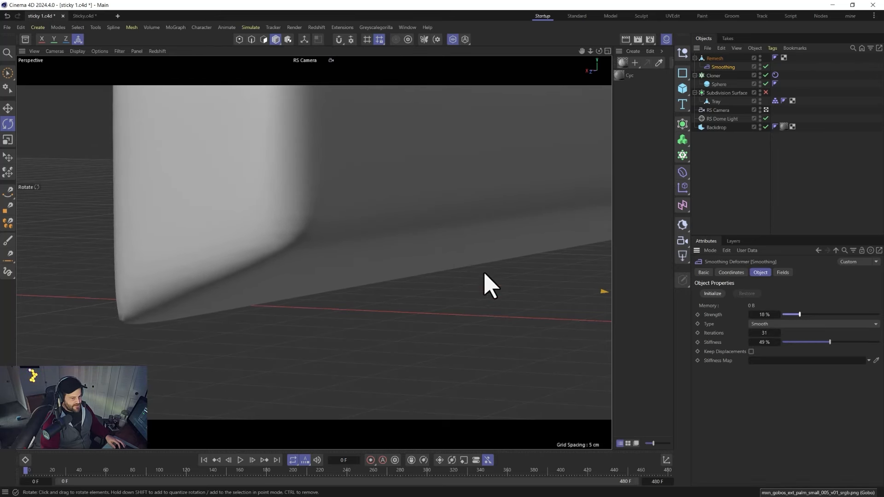
left_click_drag(450, 209, 407, 260, "alt")
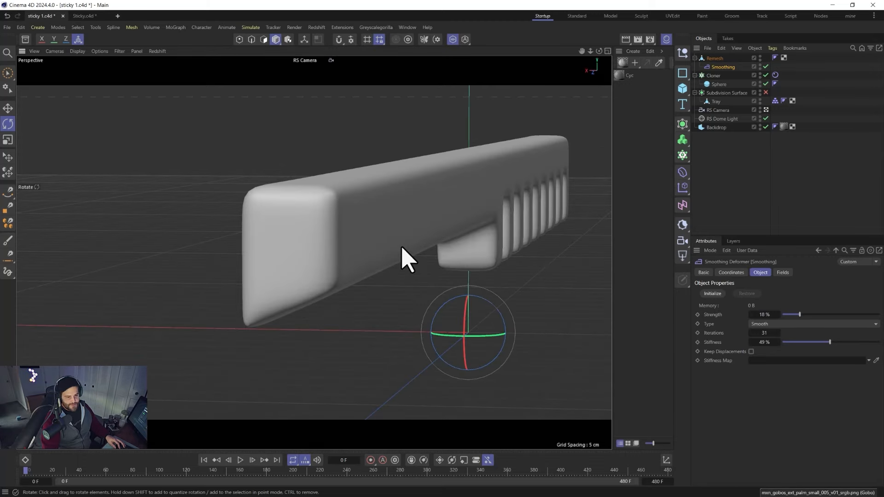
Step: Inspect the bar's smoothed teeth up close, then turn off solo display to bring back the tray and spheres
middle_click_drag(480, 230, 350, 227, "alt")
left_click_drag(446, 204, 259, 217, "alt")
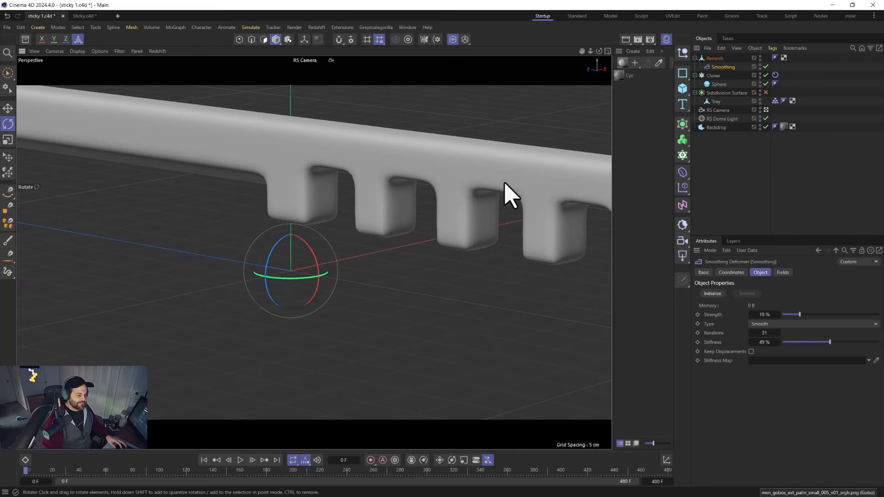
scroll(303, 171, "down", 2)
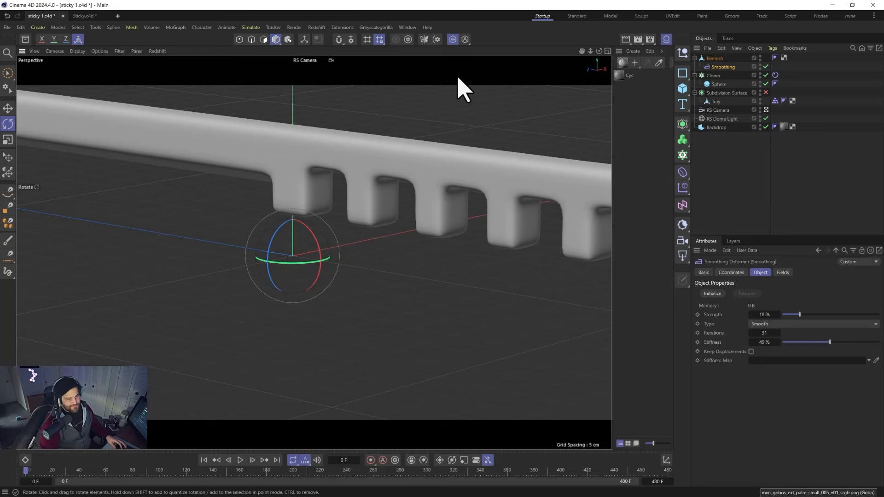
left_click(453, 39)
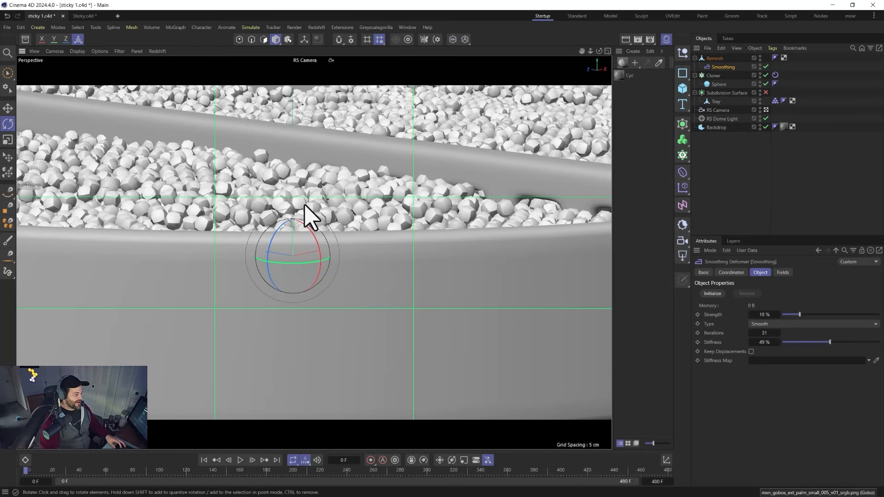
right_click_drag(287, 203, 268, 149, "alt")
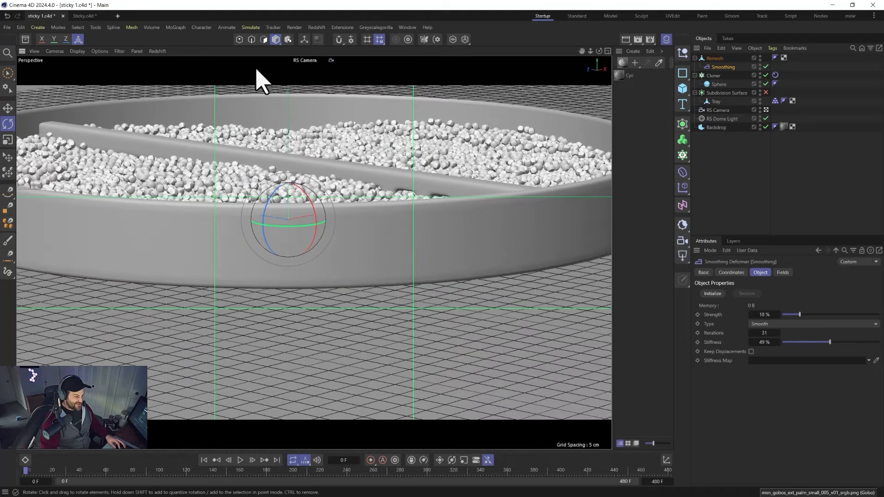
middle_click_drag(283, 177, 303, 207, "alt")
left_click_drag(304, 216, 337, 236, "alt")
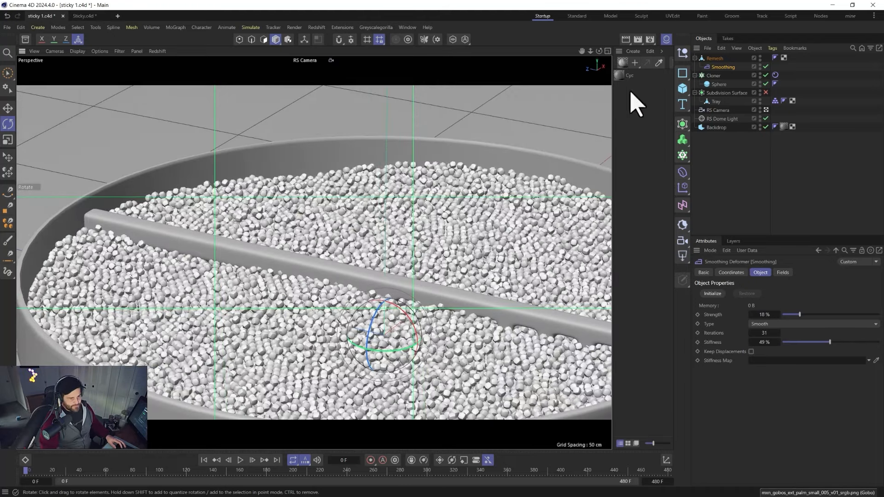
Step: Animate the remeshed bar's heading rotation to about 720° at frame 240
left_click(708, 60)
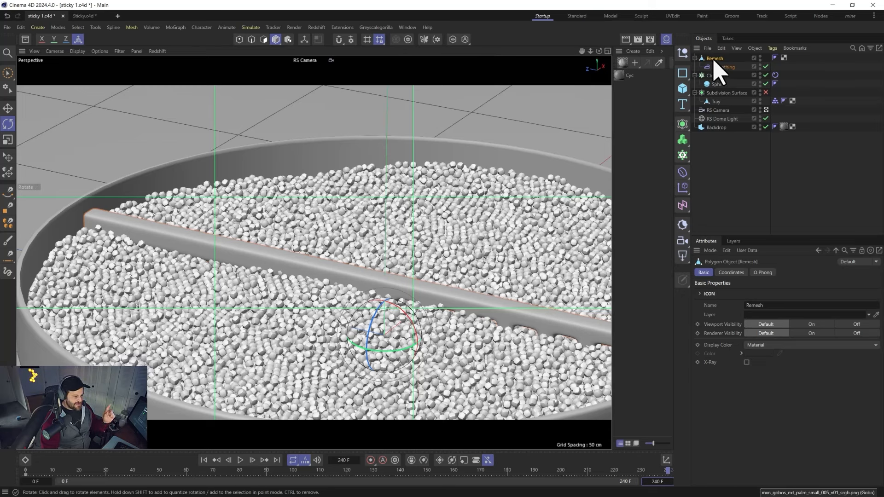
key("r")
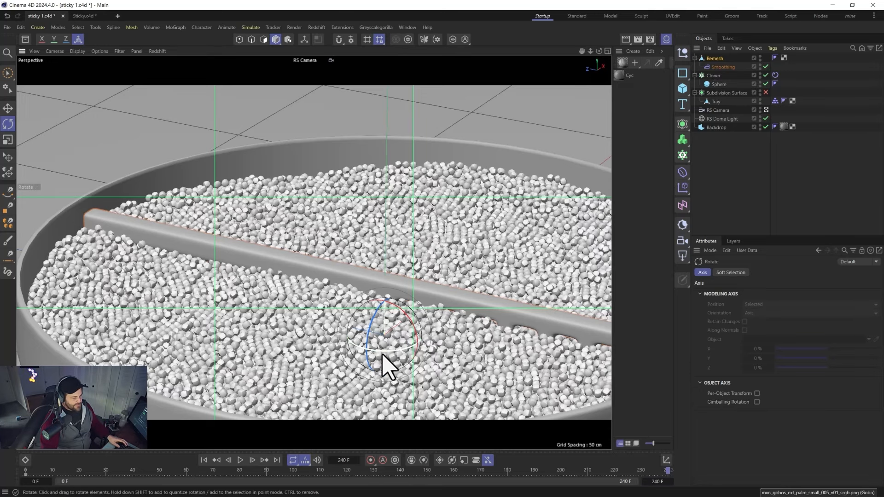
left_click_drag(382, 354, 375, 398)
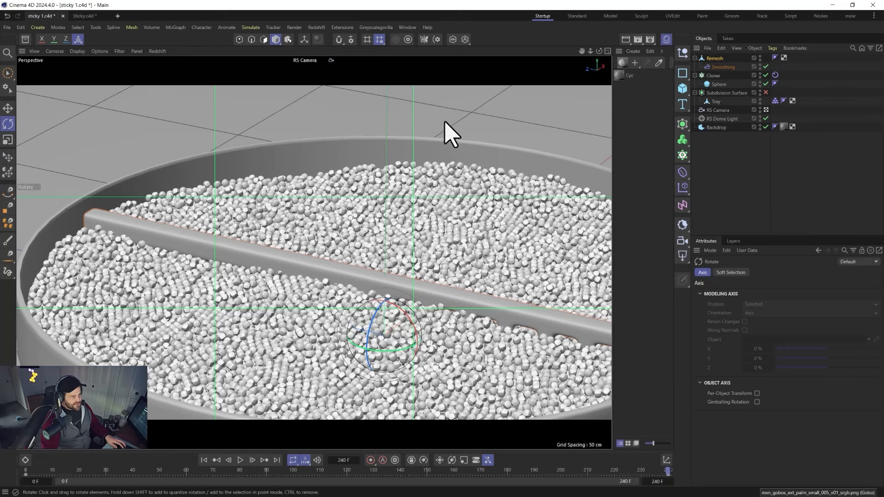
Step: Set all of the bar's animation keys to linear interpolation in the F-Curve timeline and save the project at frame 0
left_click(407, 28)
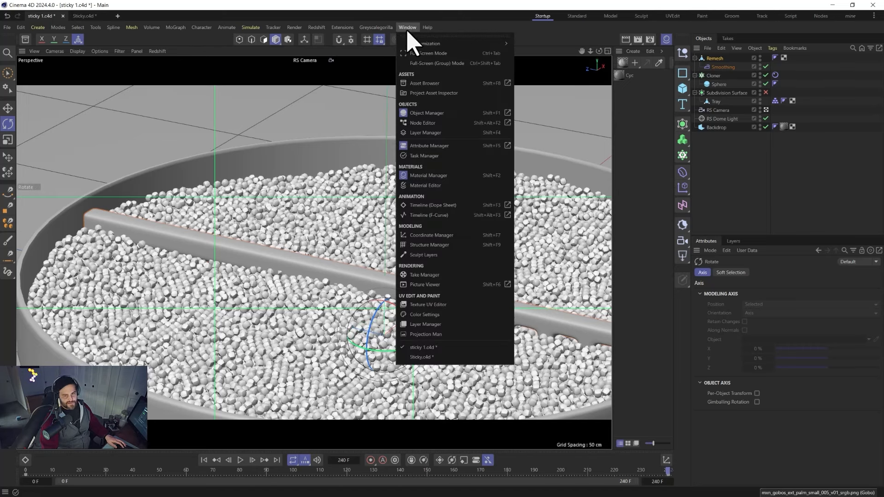
left_click(466, 216)
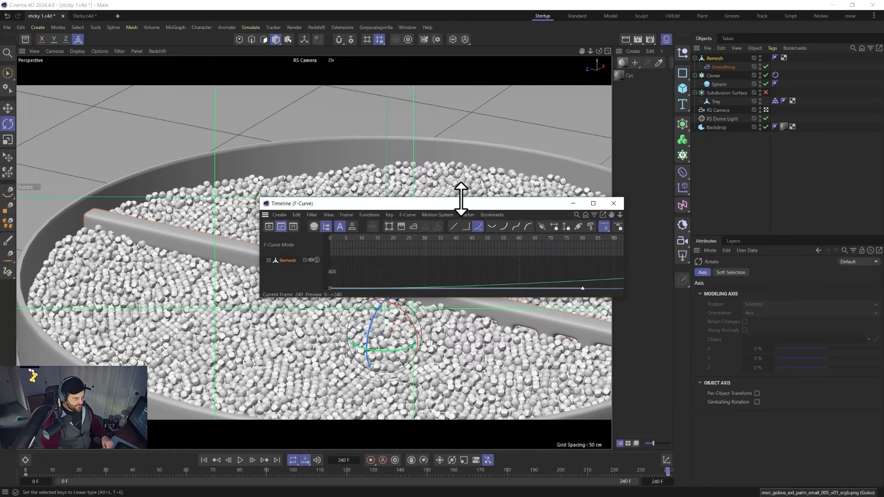
left_click_drag(461, 199, 454, 48)
left_click(284, 115)
left_click_drag(383, 52, 274, 118)
left_click(187, 175)
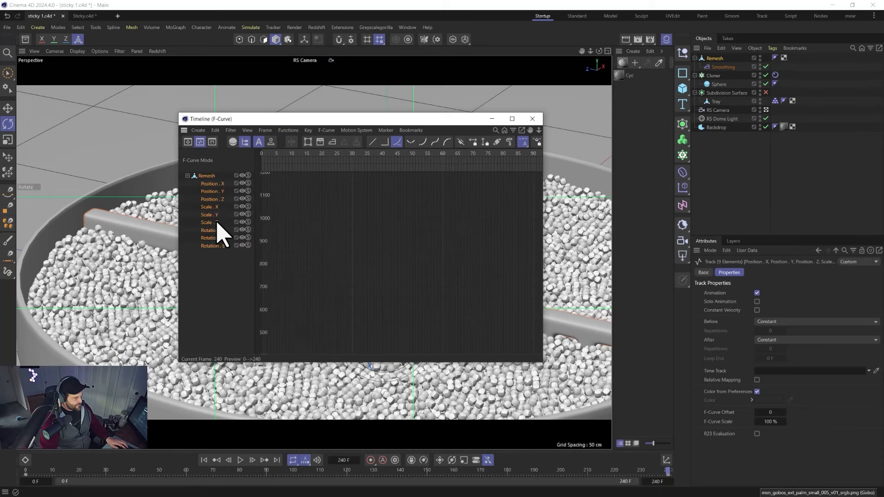
key("h")
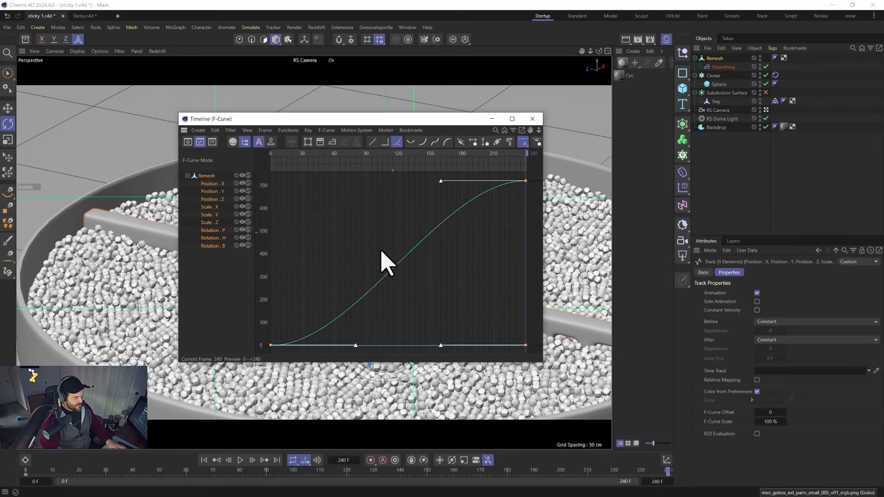
left_click(373, 143)
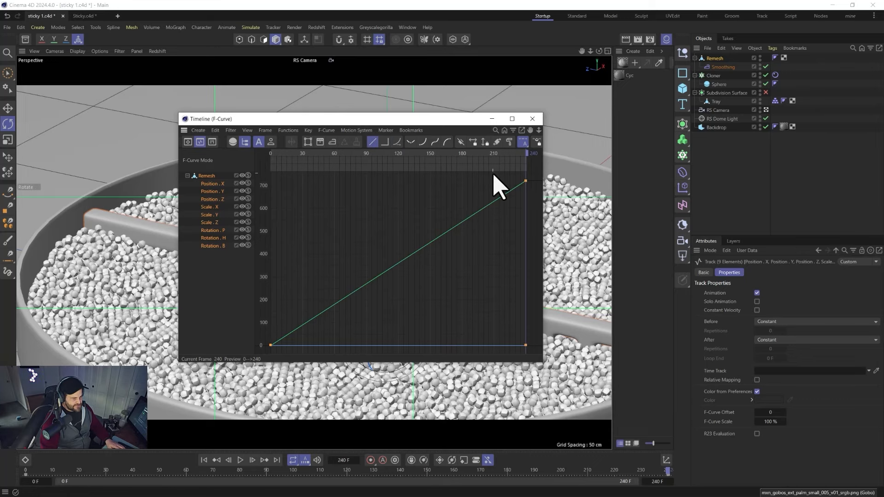
left_click(533, 118)
left_click(204, 460)
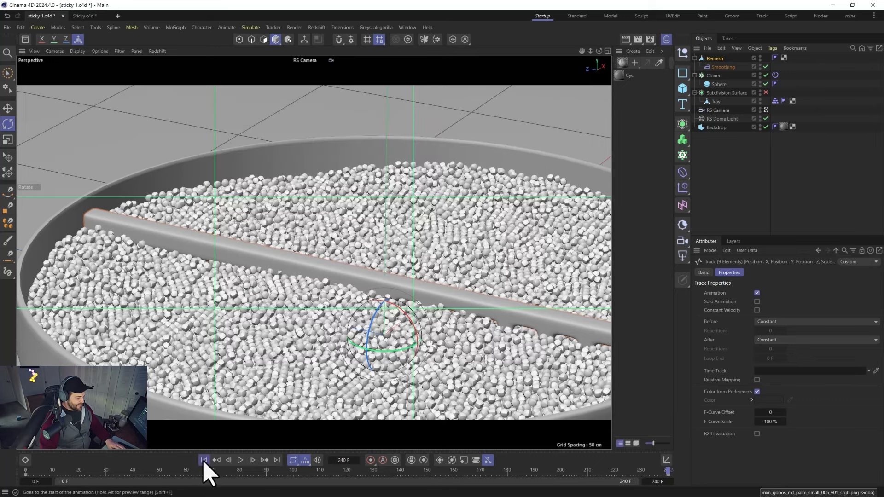
key("ctrl+s")
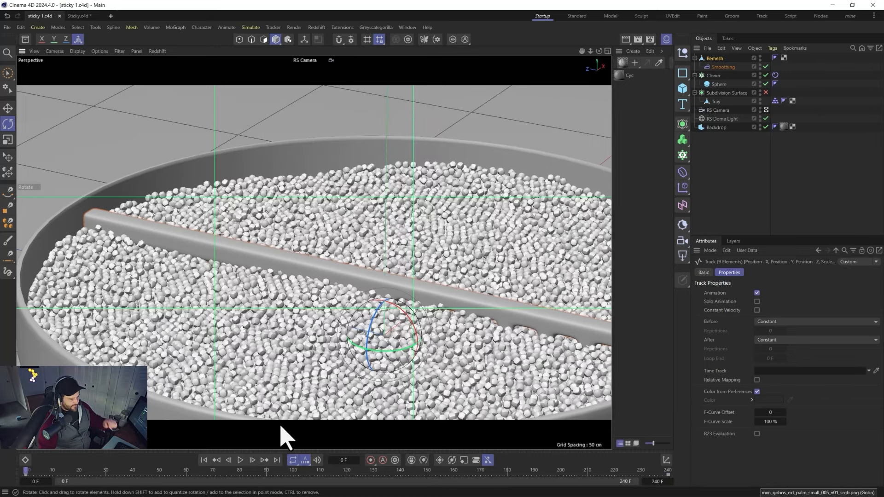
Step: Add a Collider tag to the remeshed bar and preview how the rotating bar pushes the spheres
right_click(717, 59)
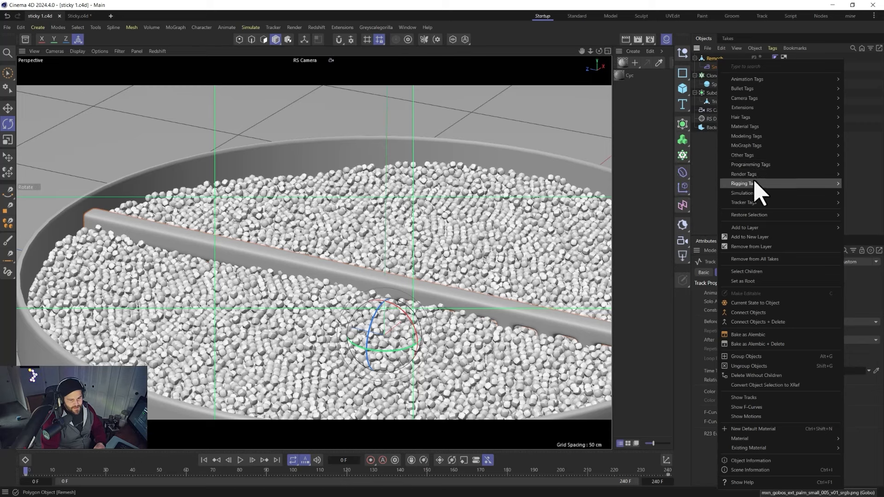
mouse_move(755, 184)
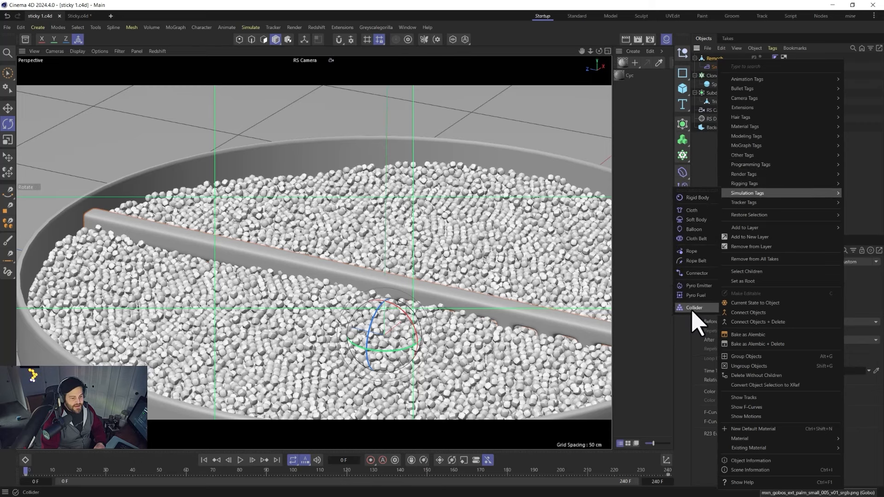
left_click(694, 308)
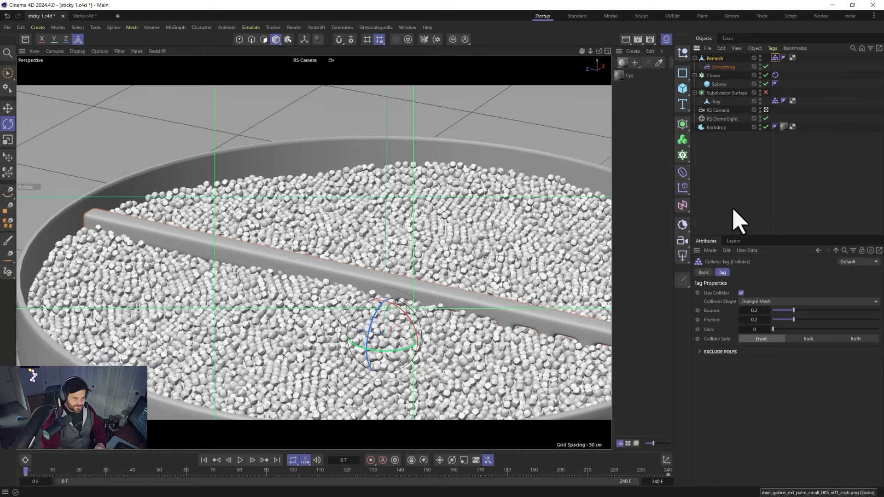
left_click(241, 461)
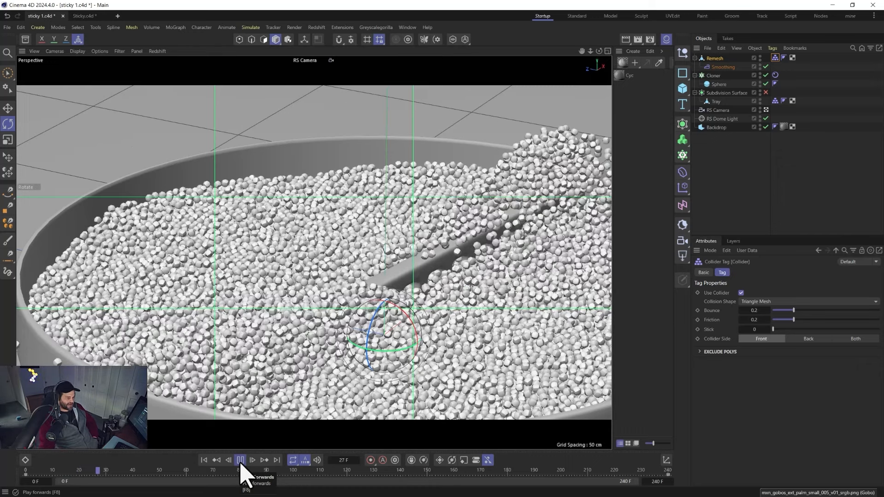
left_click(241, 462)
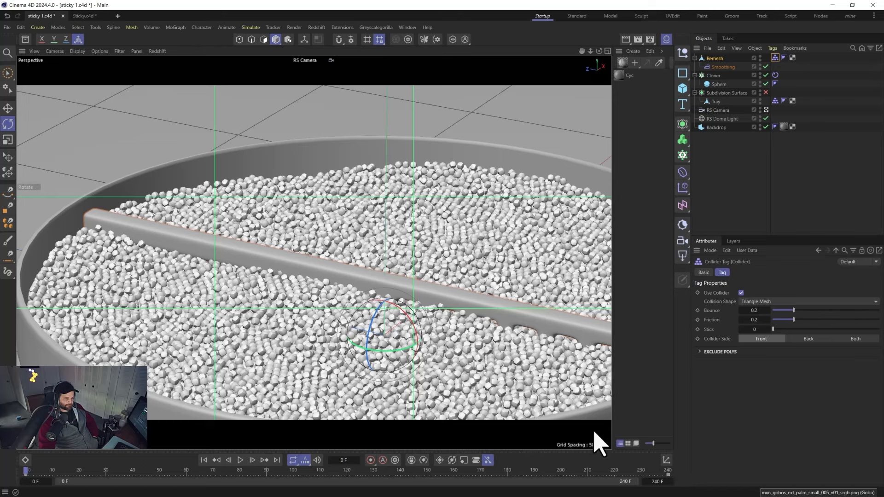
Step: Extend the animation to 480 frames, move the bar's end keys to frame 480 and return to the start
left_click(276, 460)
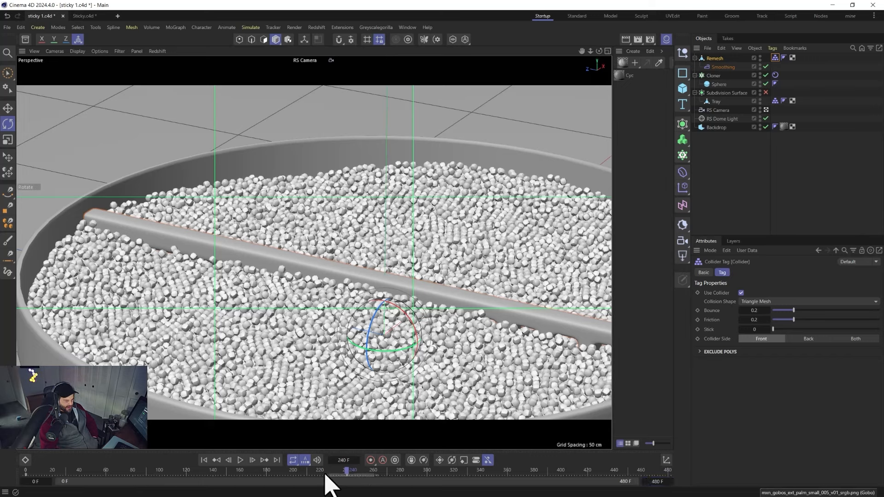
left_click_drag(325, 475, 668, 477)
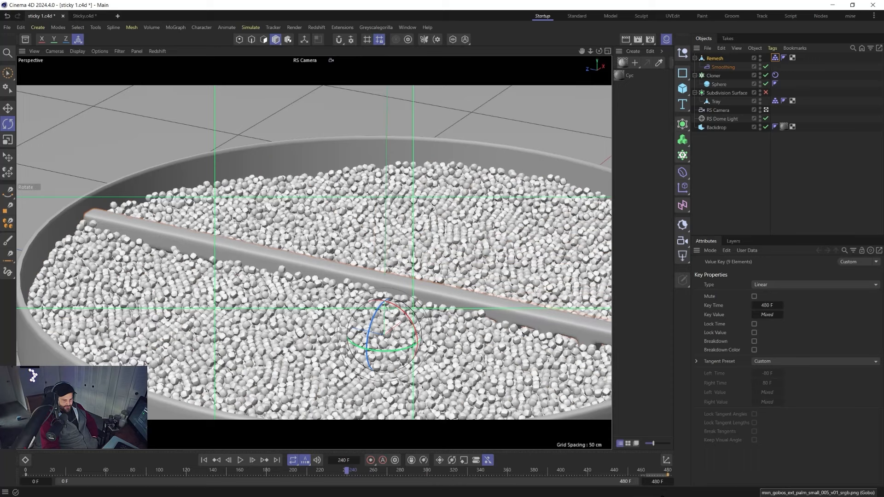
left_click(204, 460)
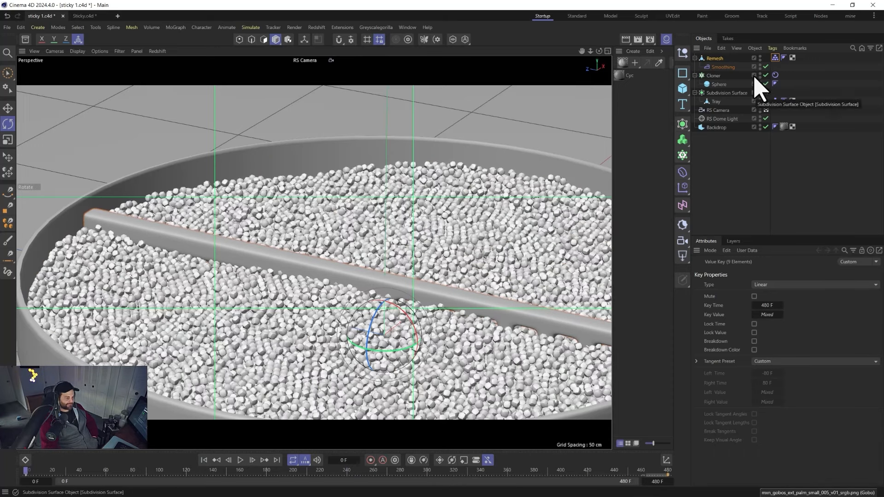
Step: Set the stickiness of the Cloner's Rigid Body tag to 0.2, replay the simulation and rewind to the start
left_click(715, 59)
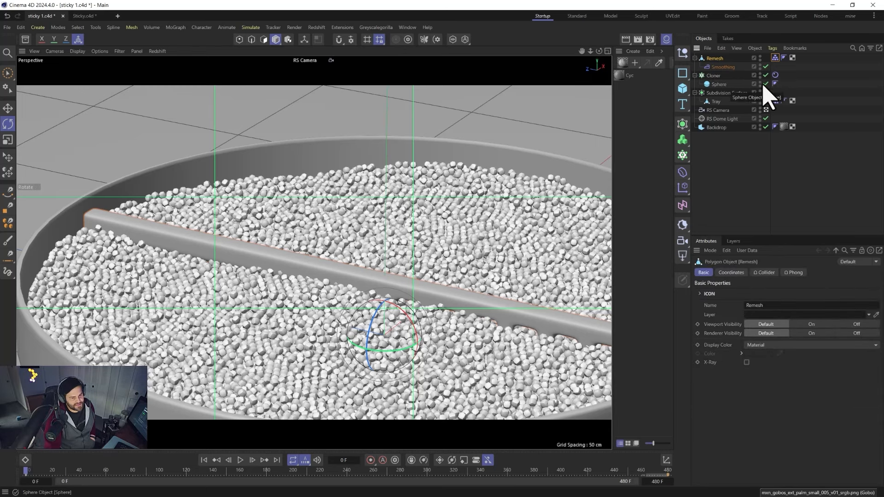
left_click(776, 75)
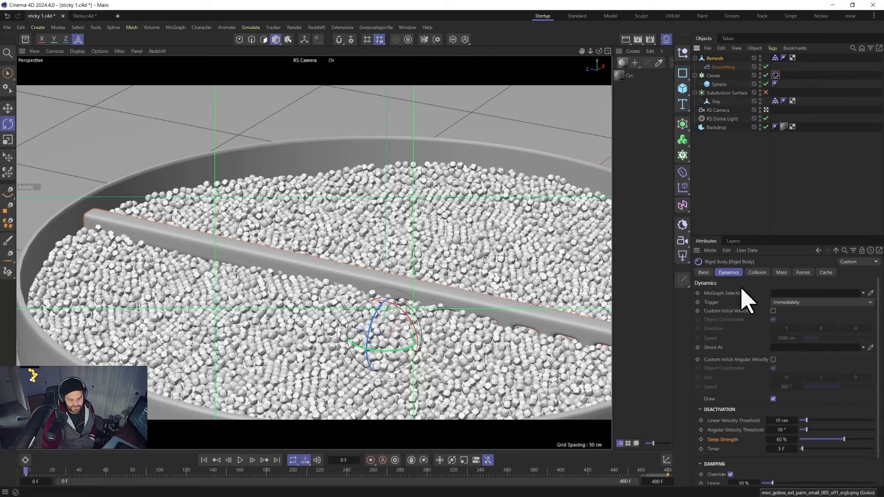
left_click(762, 273)
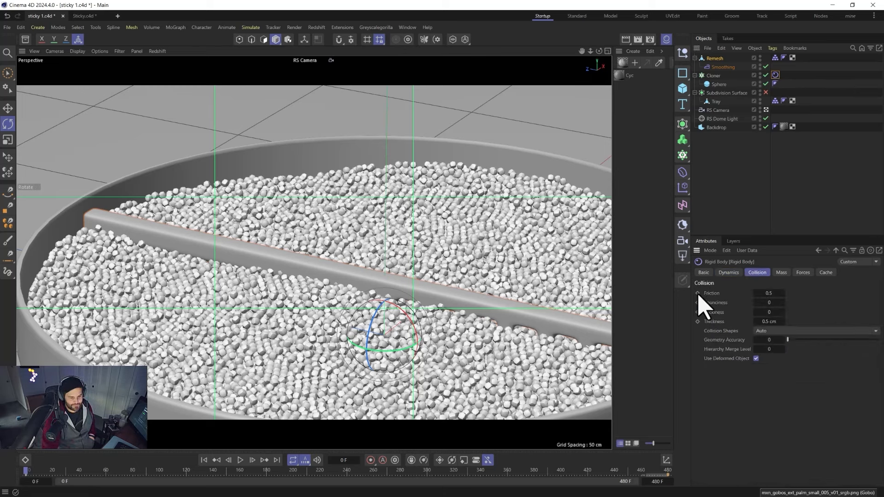
left_click(775, 313)
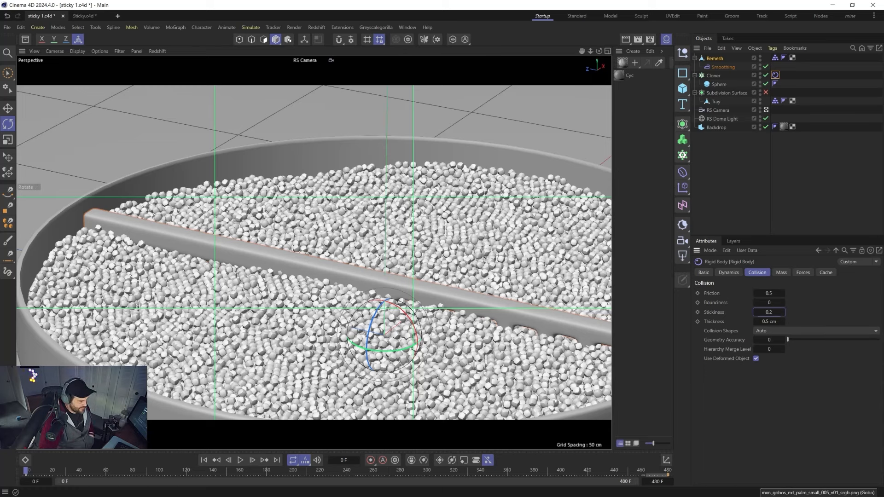
left_click(205, 463)
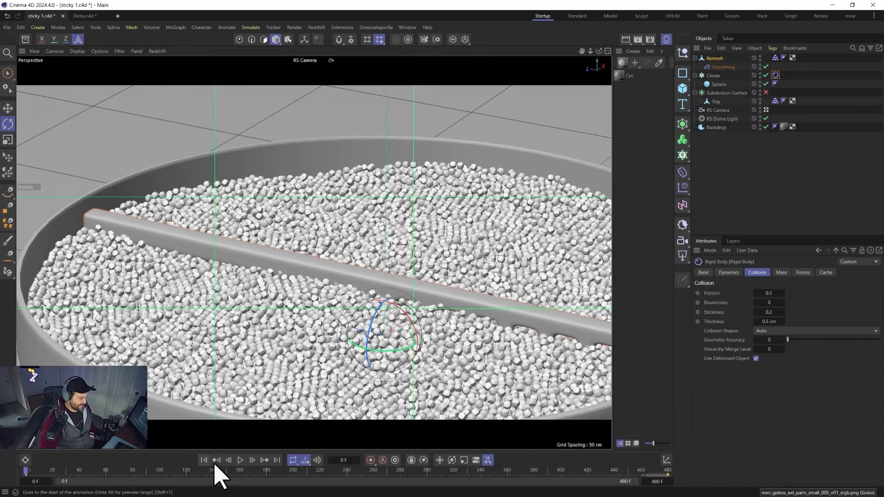
left_click(239, 461)
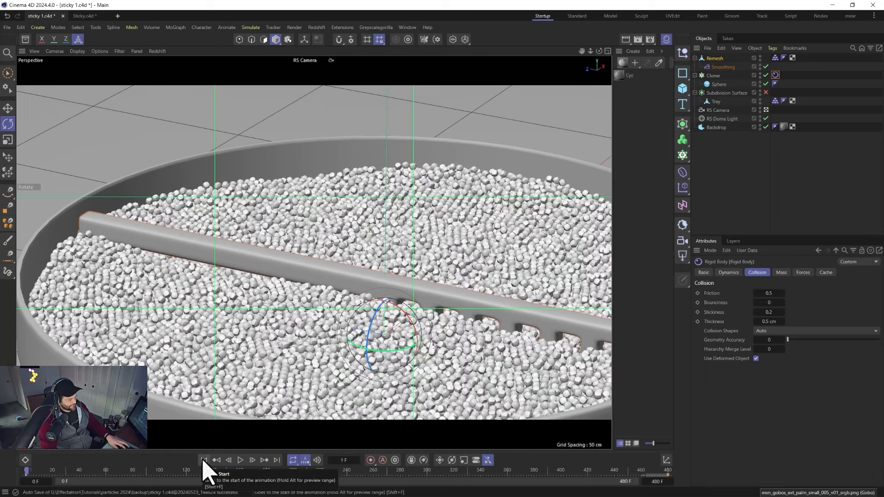
left_click(204, 460)
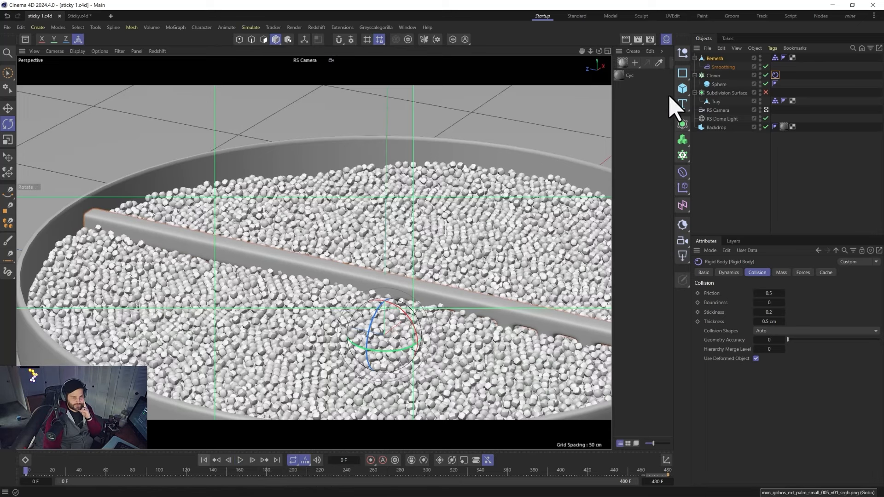
Step: Parent the remeshed bar to a new Null and raise the Null slightly so the teeth sit higher in the spheres
left_click(712, 60)
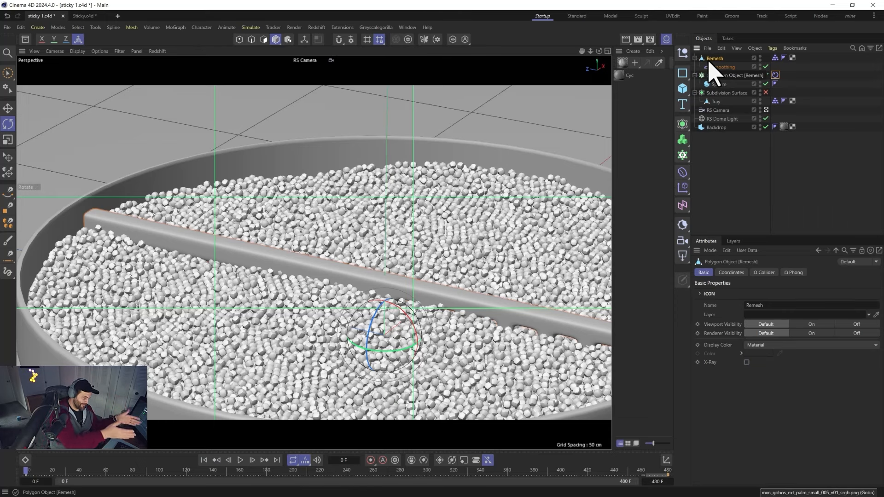
left_click(683, 53)
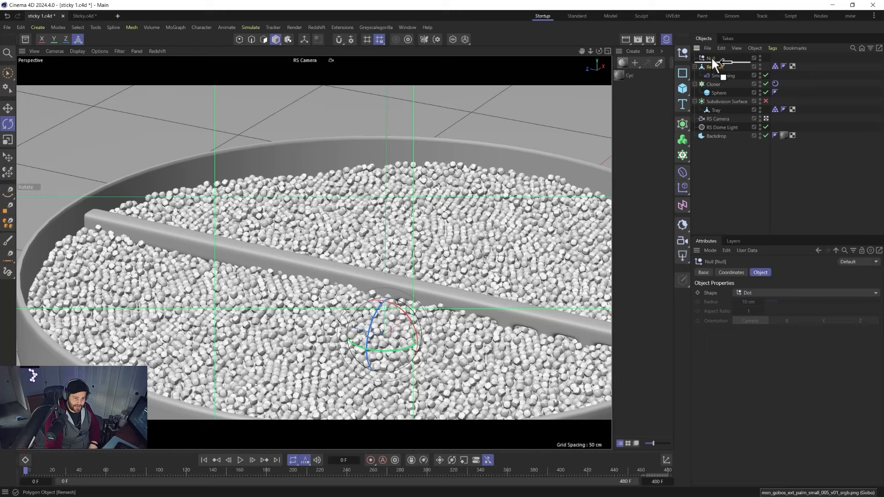
left_click_drag(712, 59, 713, 61)
key("e")
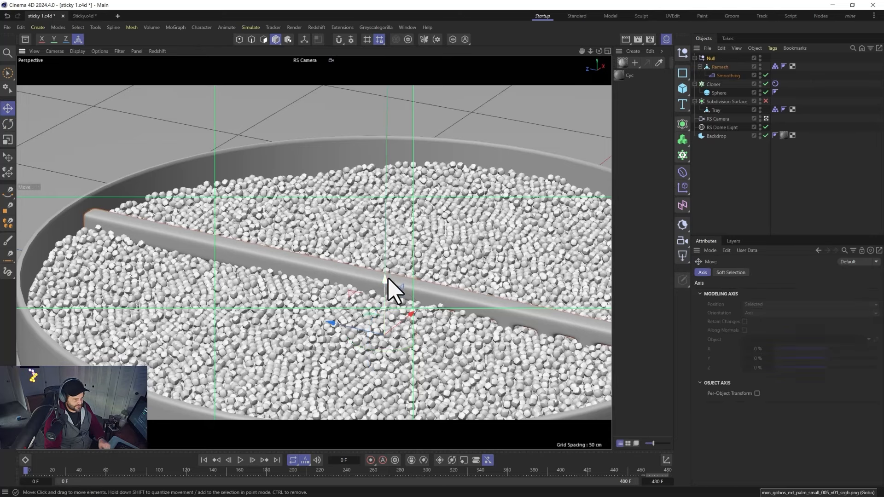
left_click_drag(387, 290, 384, 282)
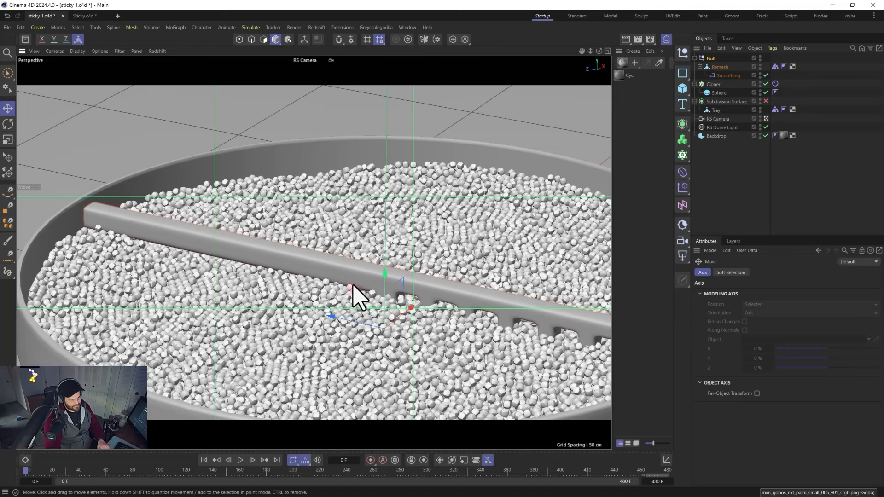
Step: Simulate the raised bar up to frame 64, pause there and open the Redshift RenderView
left_click(240, 461)
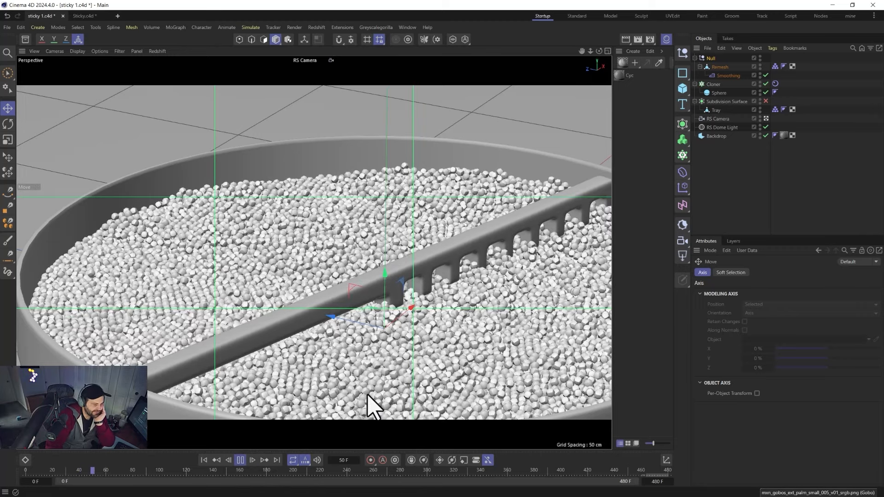
left_click(241, 460)
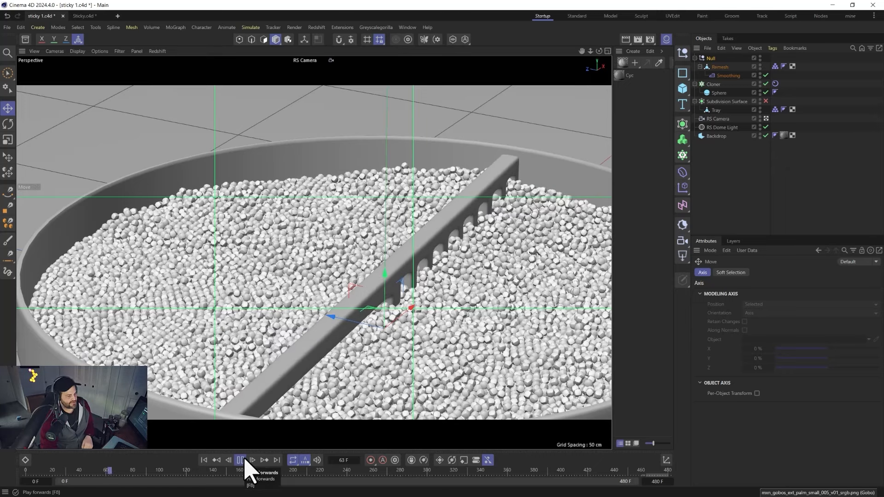
left_click(297, 28)
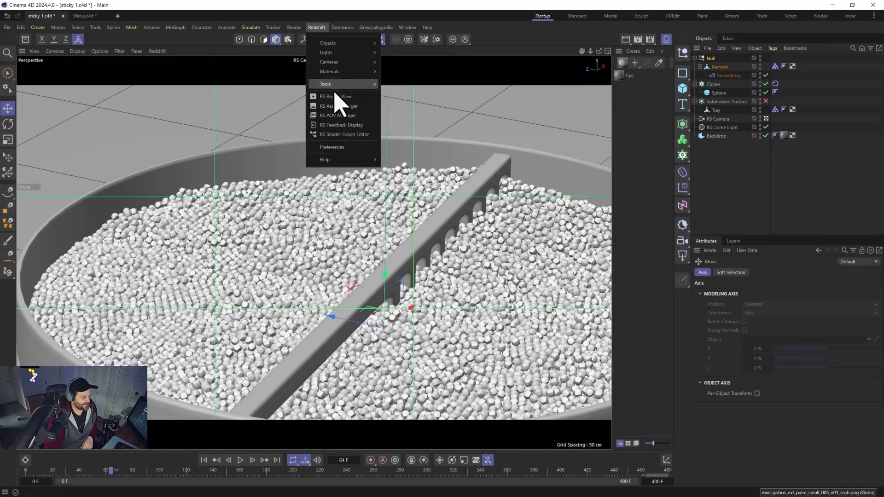
Step: Preview the tray, beads and toothed bar in the Redshift RenderView, and close the preview
left_click(340, 110)
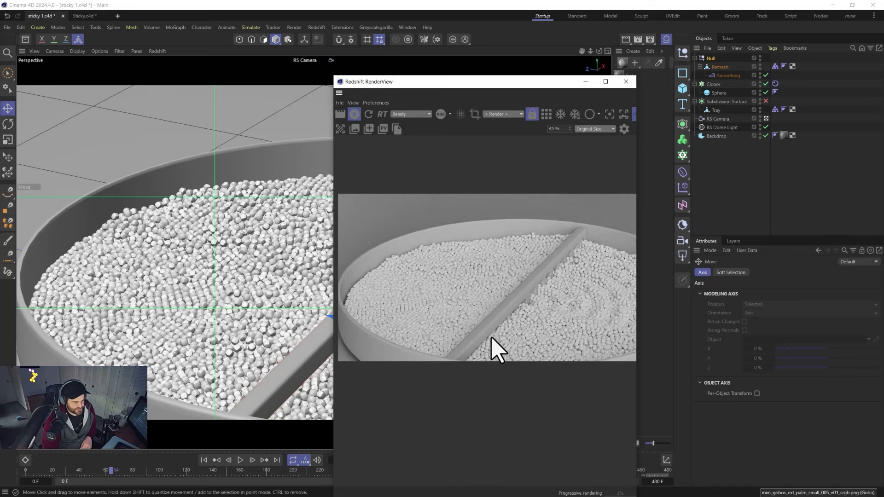
left_click(626, 82)
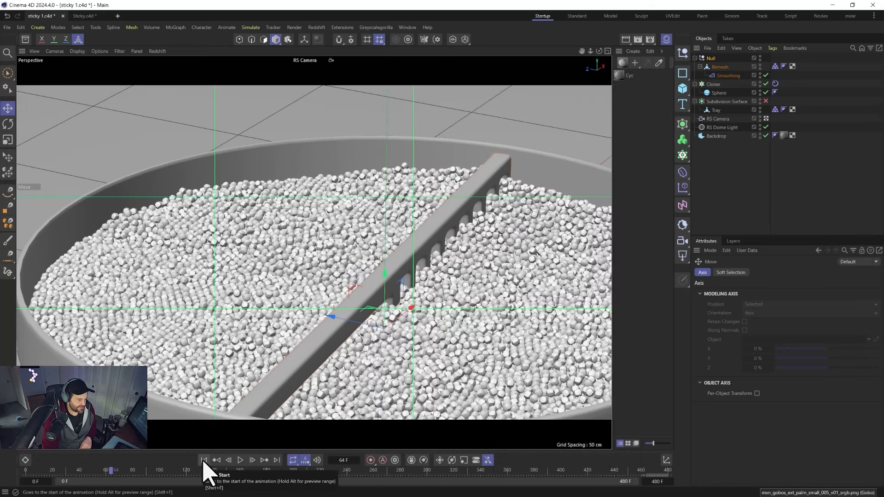
Step: Scale the toothed bar along its vertical axis and lower it by about 3.5 cm into the beads
key("t")
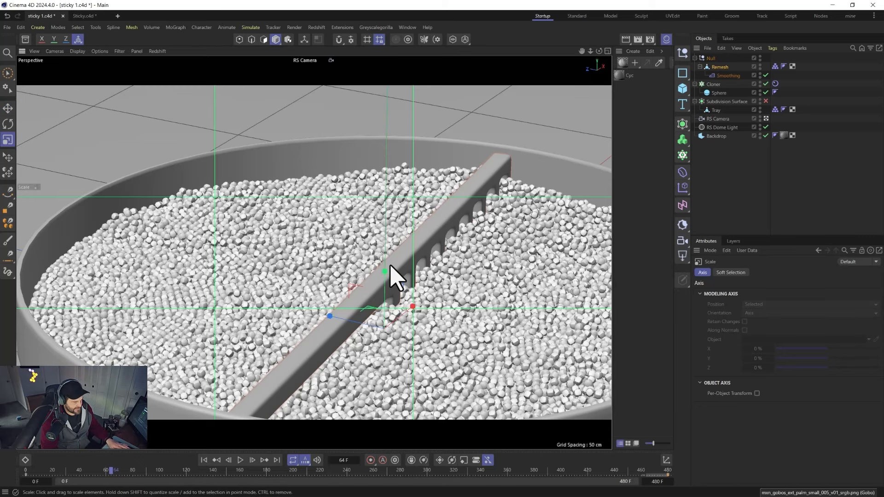
mouse_move(385, 272)
left_mouse_down()
mouse_move(384, 258)
mouse_move(383, 288)
left_mouse_up()
key("e")
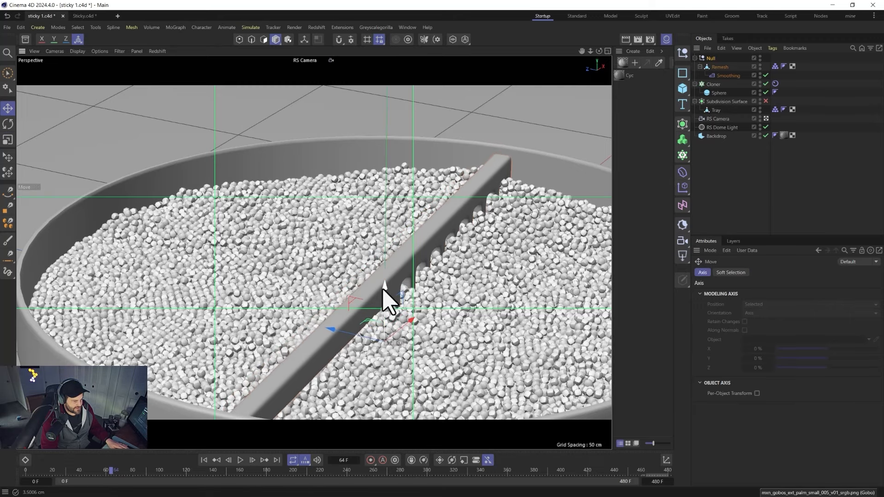
Step: Fine-tune the toothed bar's height in the beads and scale it vertically to about 95%
left_click_drag(338, 368, 409, 368, "alt")
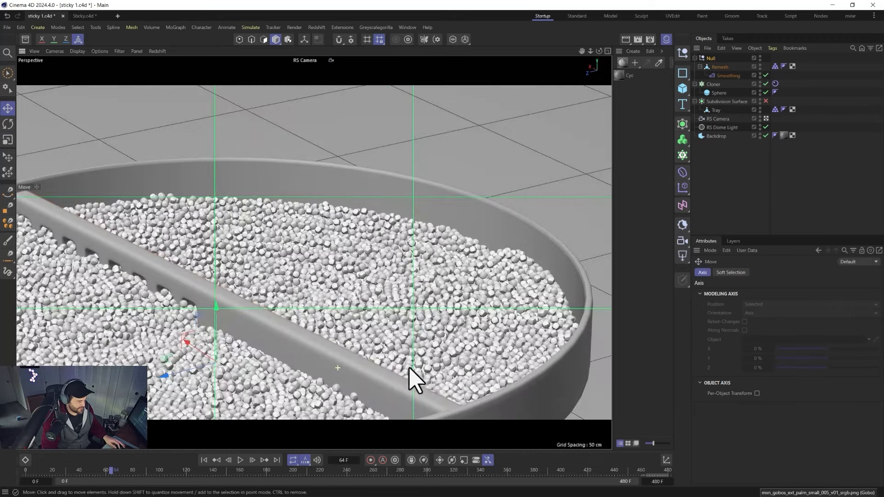
left_click_drag(218, 326, 220, 332)
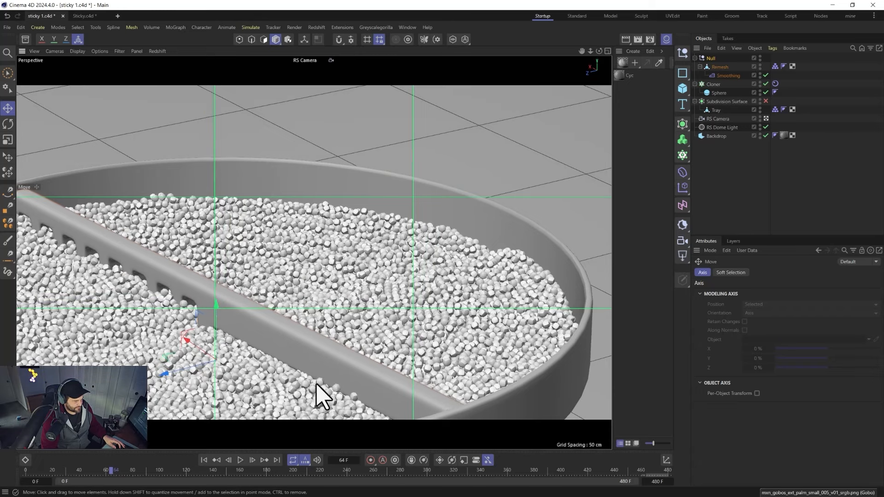
left_click_drag(277, 352, 227, 336, "alt")
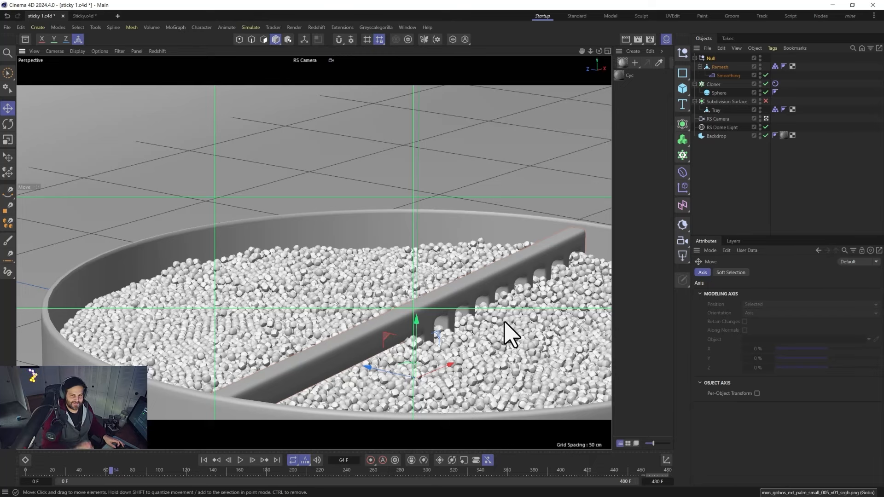
left_click_drag(417, 329, 415, 322)
key("t")
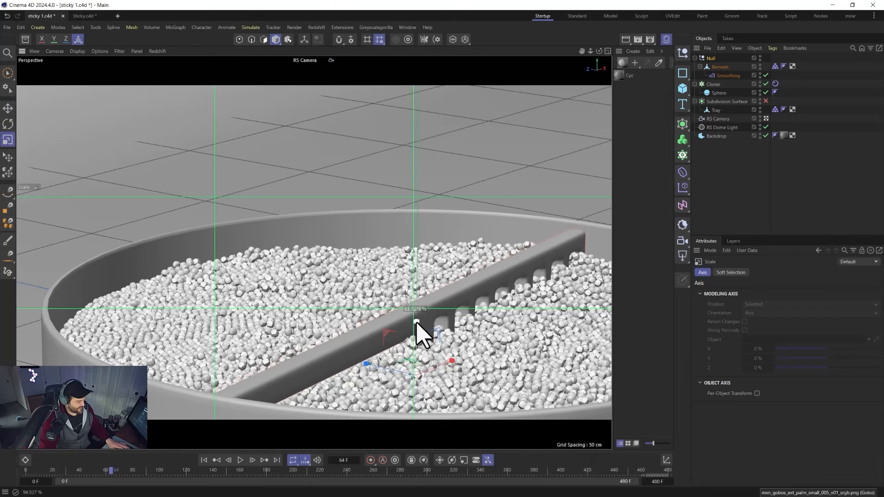
key("e")
Step: Replay the bead simulation from frame 0 with the tray seen from above, and pause it at frame 143
left_click_drag(411, 369, 488, 371, "alt")
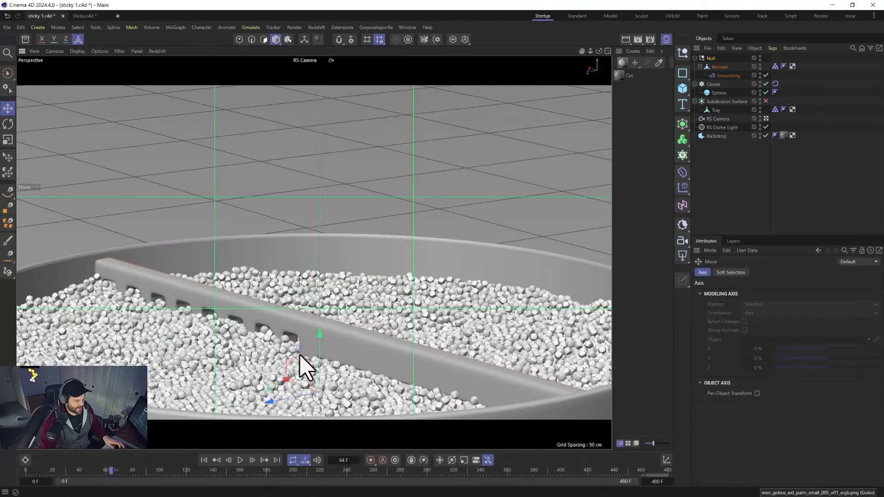
left_click_drag(396, 383, 316, 375, "alt")
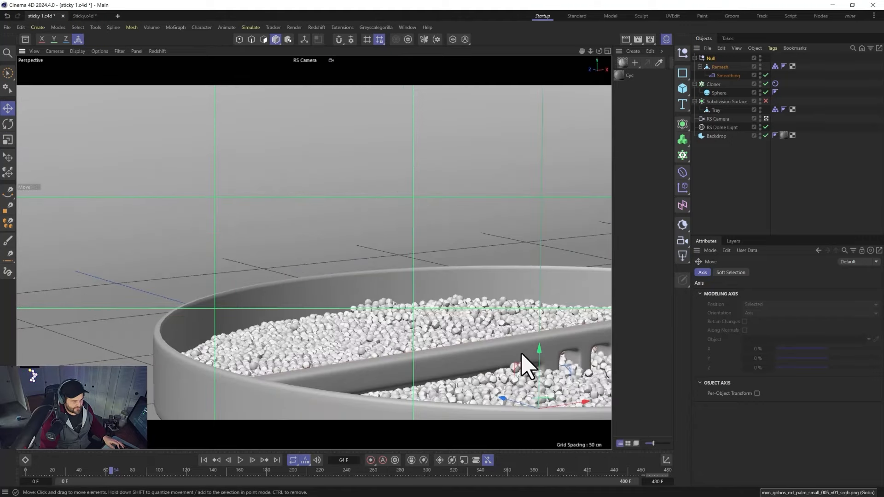
left_click_drag(522, 354, 450, 250, "alt")
scroll(369, 299, "down", 2)
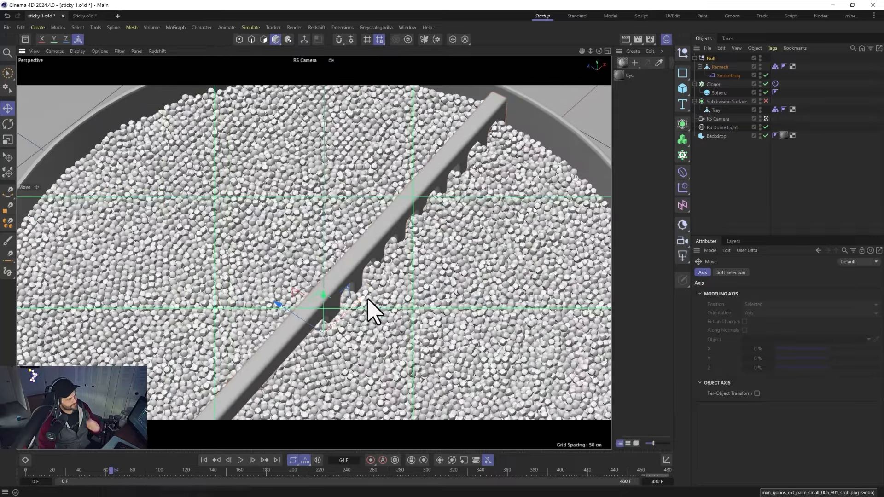
scroll(369, 323, "down", 3)
middle_click_drag(332, 386, 316, 310, "alt")
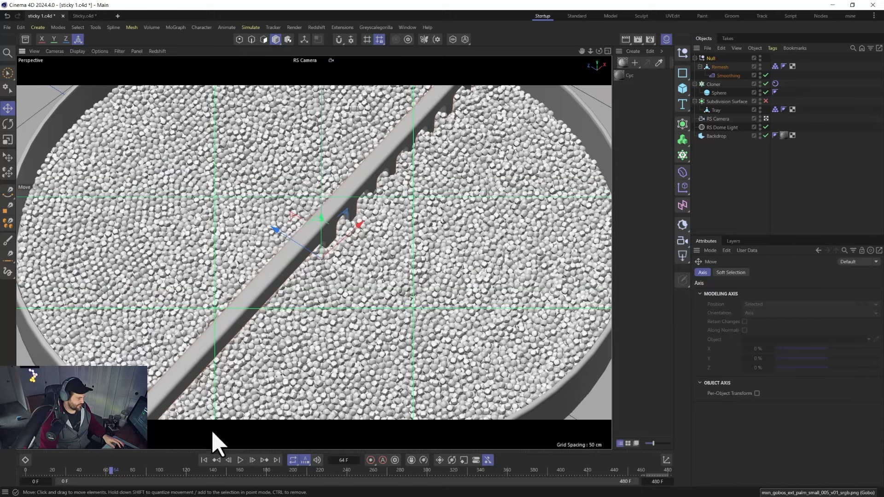
key("shift+f")
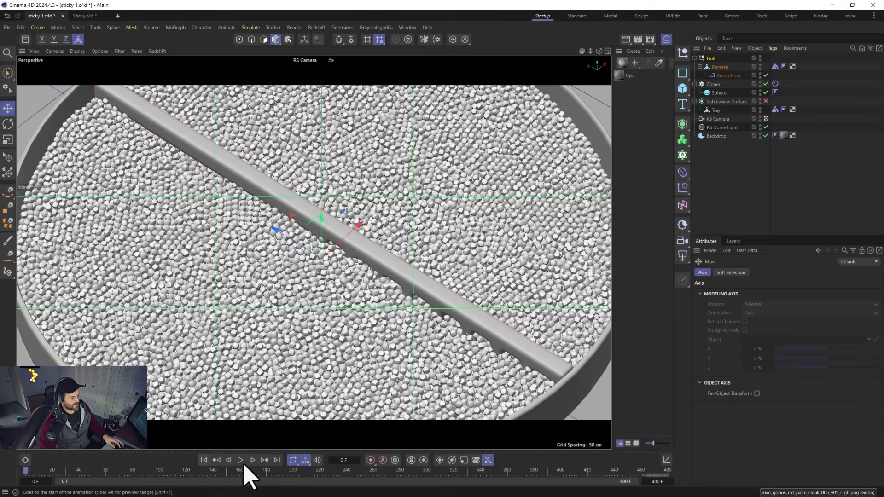
left_click(241, 461)
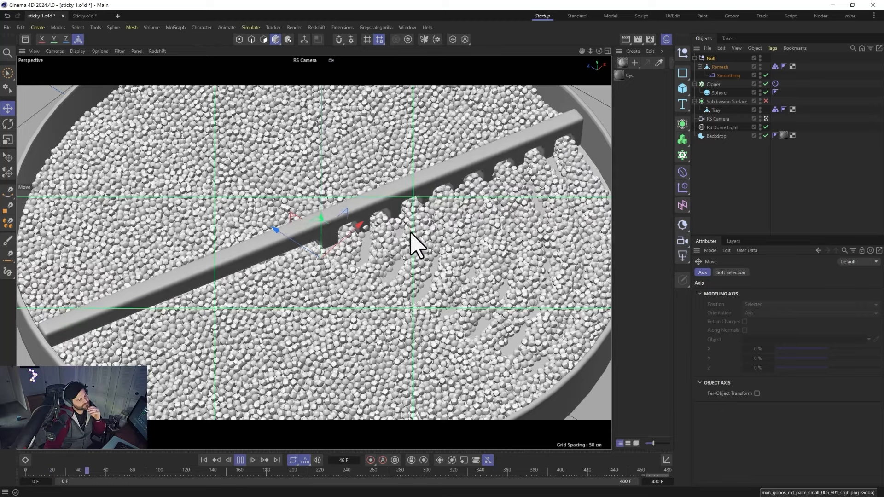
right_click(716, 71)
mouse_move(749, 172)
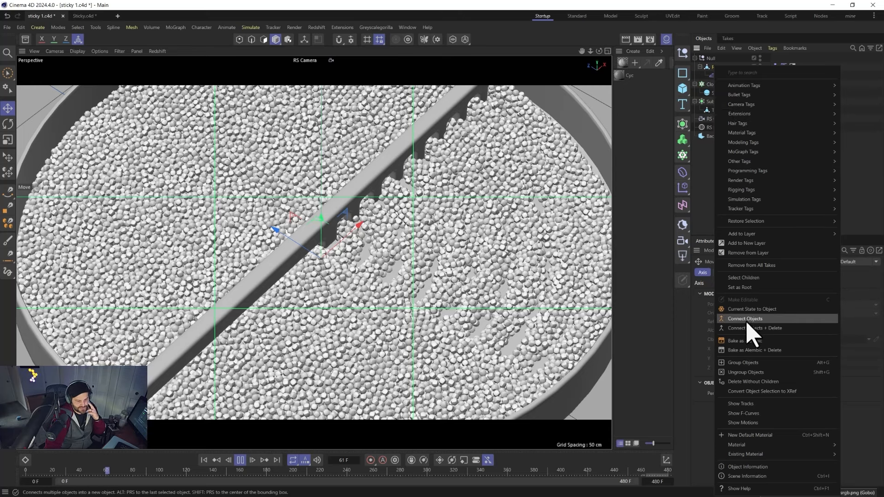
left_click(704, 187)
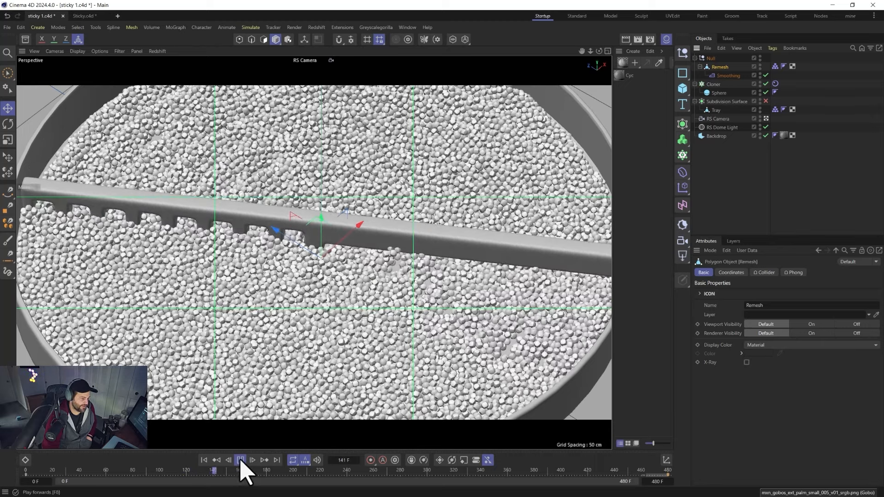
left_click(241, 461)
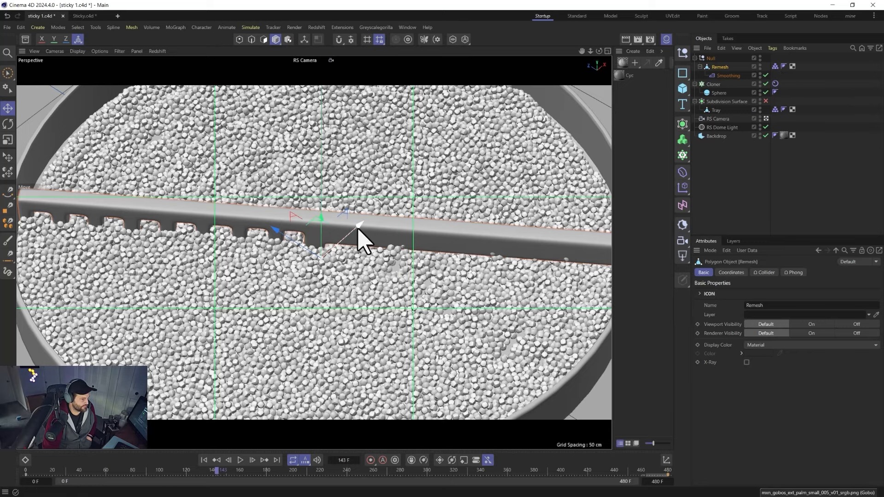
Step: Render the paused frame in the Redshift RenderView to check the grooves in the beads, and close it
left_click(312, 27)
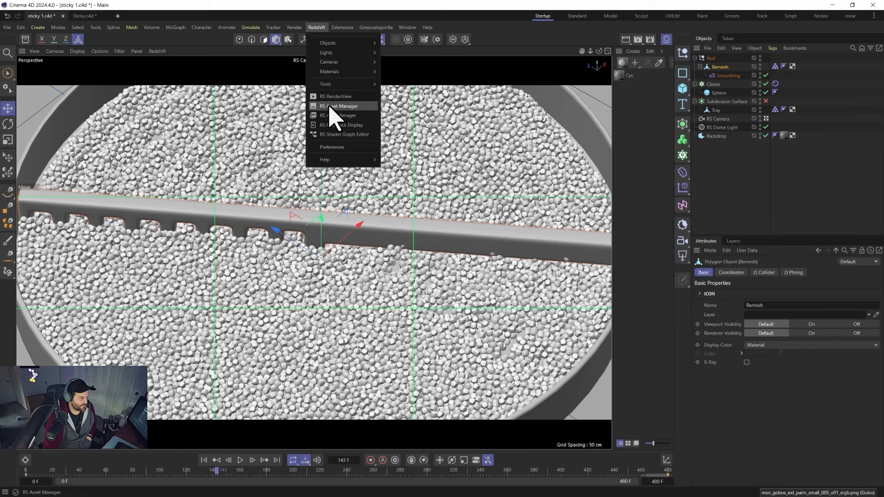
left_click(326, 98)
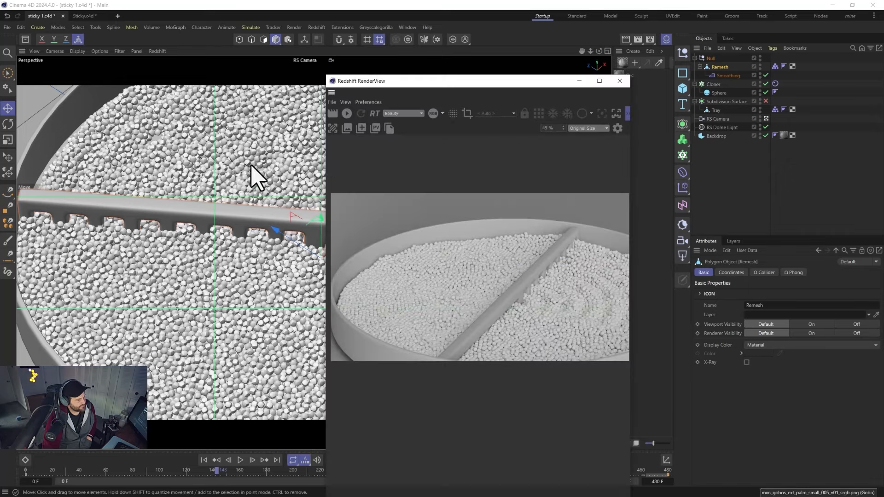
left_click(345, 114)
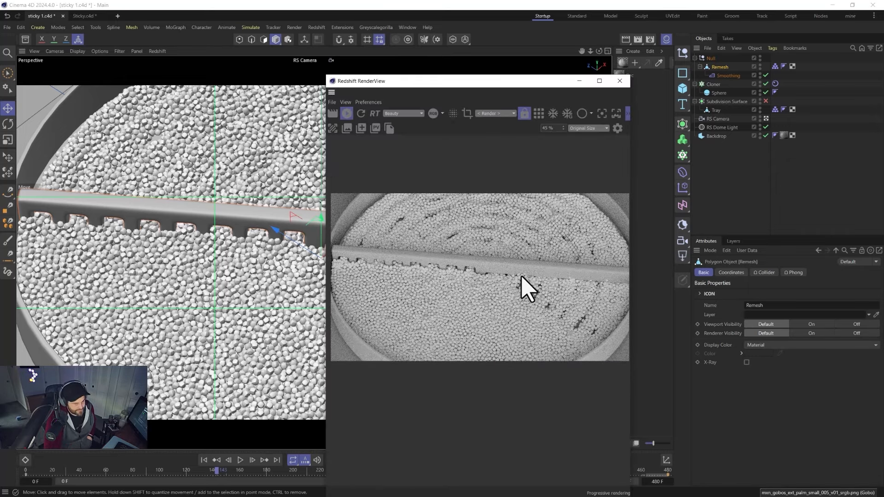
left_click(620, 81)
Step: Adjust the toothed bar's vertical scale slightly and raise it a little in the beads
key("t")
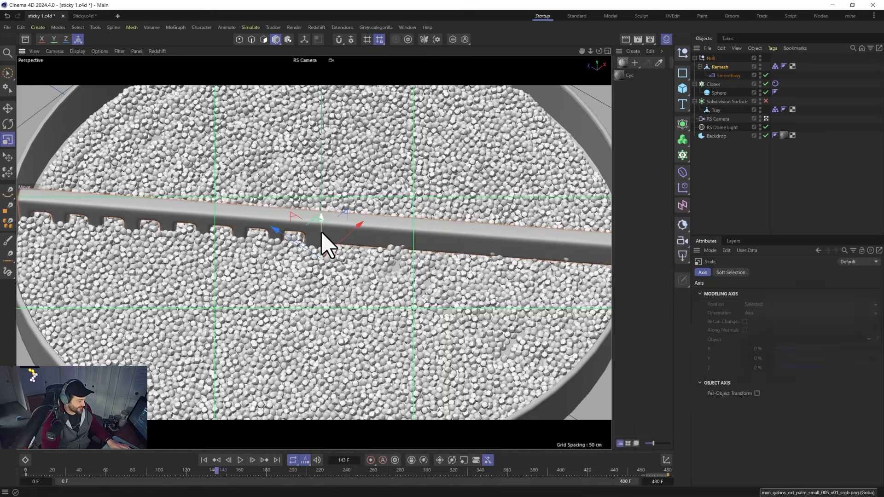
left_click_drag(322, 227, 319, 228)
key("e")
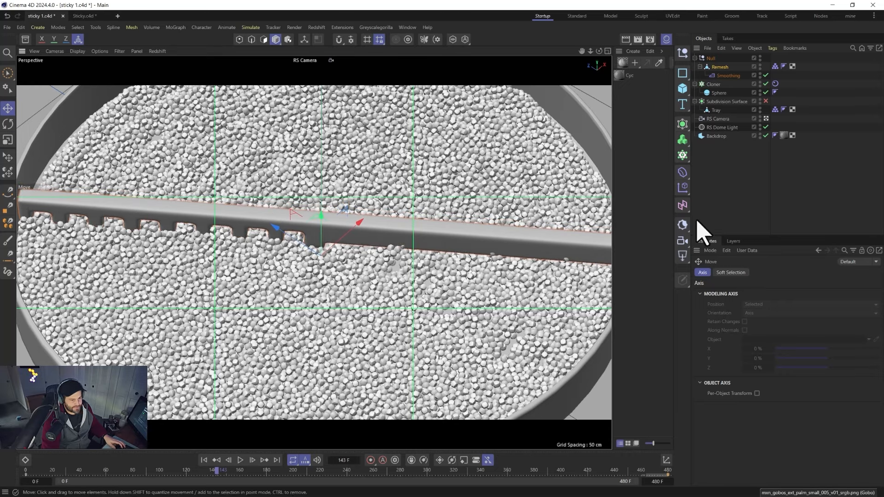
Step: Return to frame 0, isolate the Remesh bar in the viewport and switch to polygon editing
left_click(720, 67)
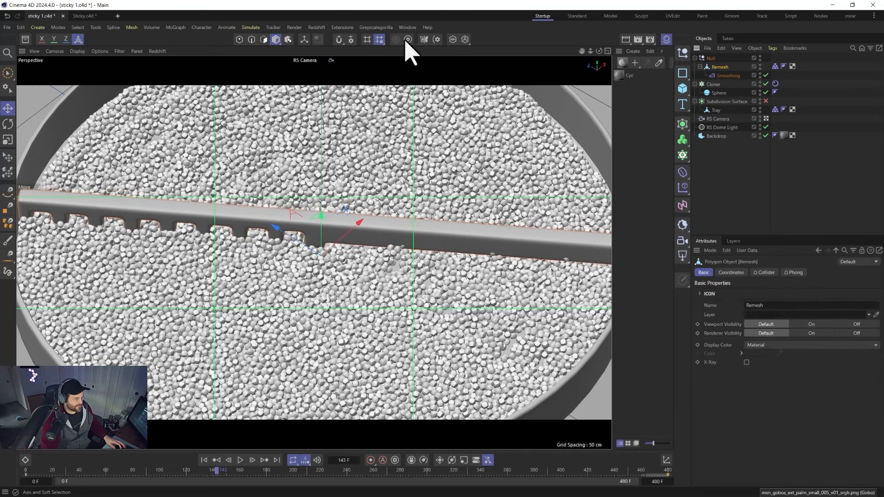
left_click(204, 460)
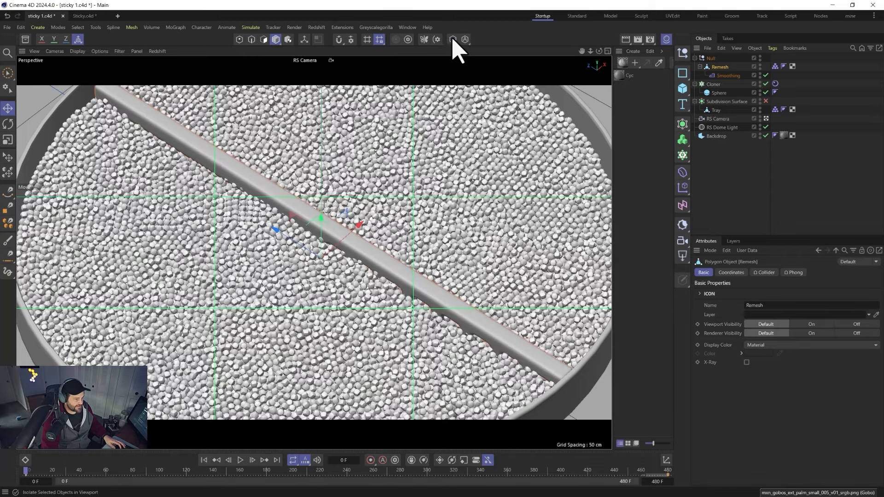
left_click(453, 40)
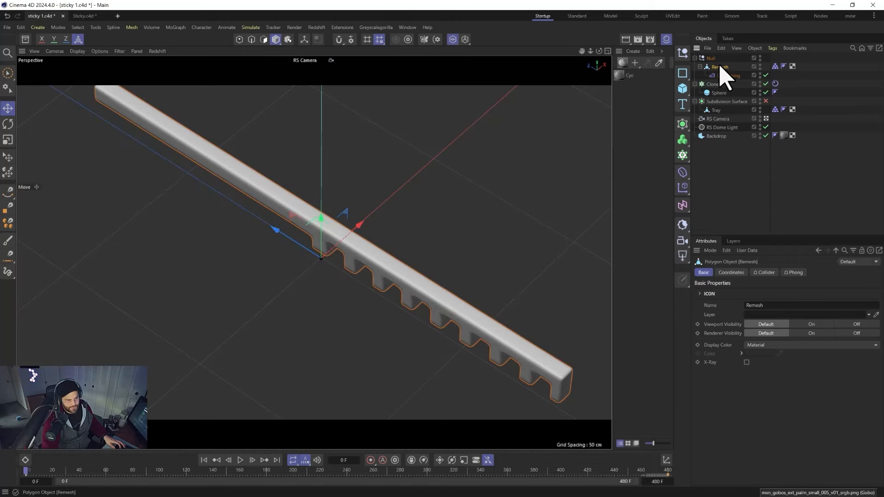
left_click(263, 40)
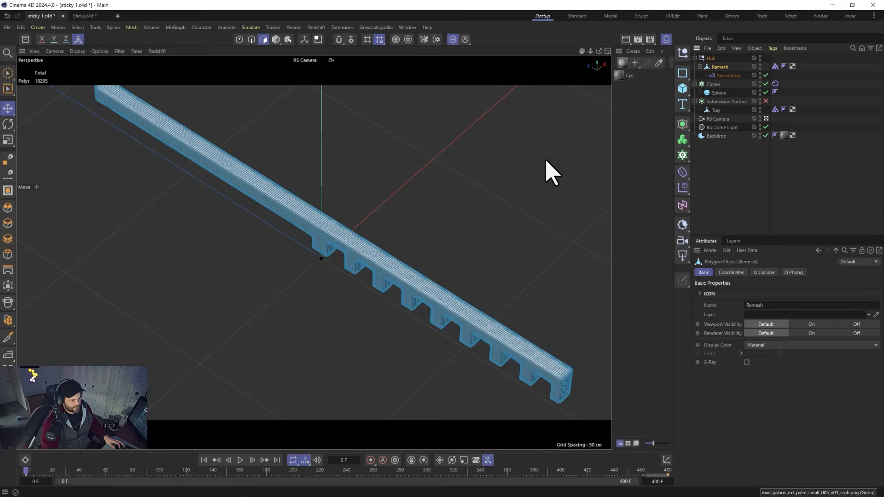
Step: Select all polygons of the bar's toothless half with Rectangle Selection in the Right view
left_click_drag(249, 293, 322, 244, "alt")
middle_click(335, 265)
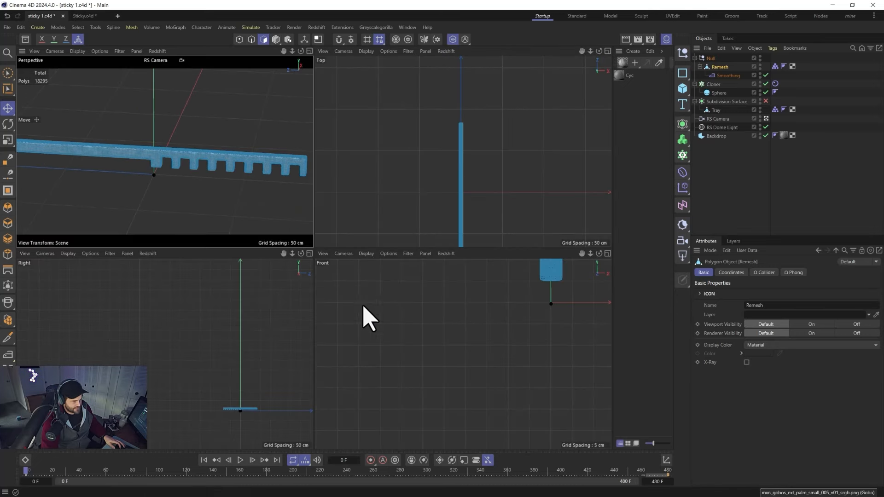
middle_click(245, 420)
scroll(446, 375, "up", 4)
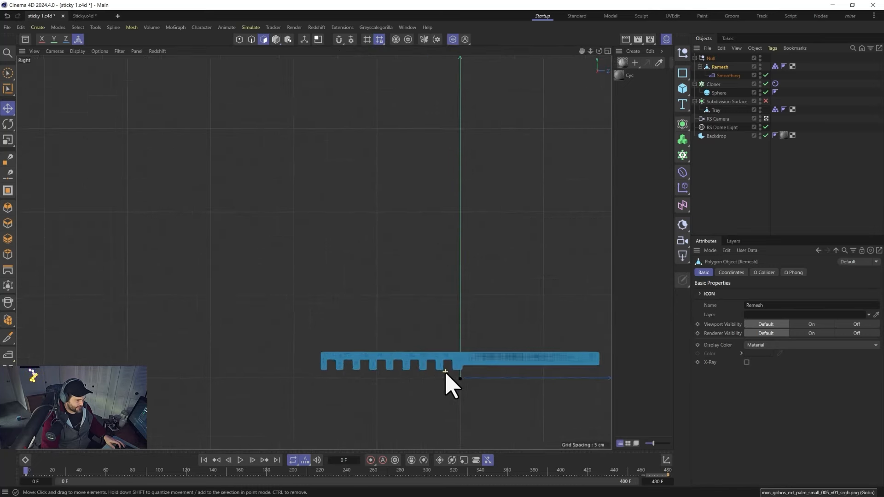
middle_click_drag(440, 343, 287, 324, "alt")
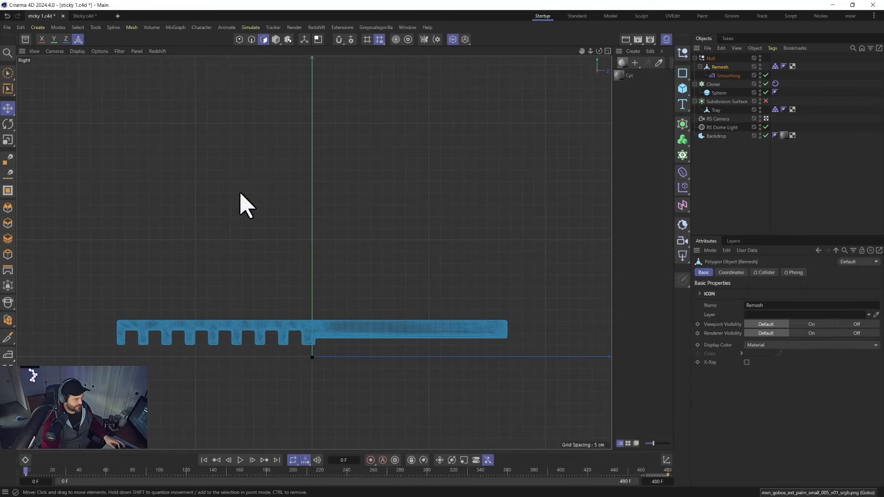
left_click(7, 74)
left_click(51, 103)
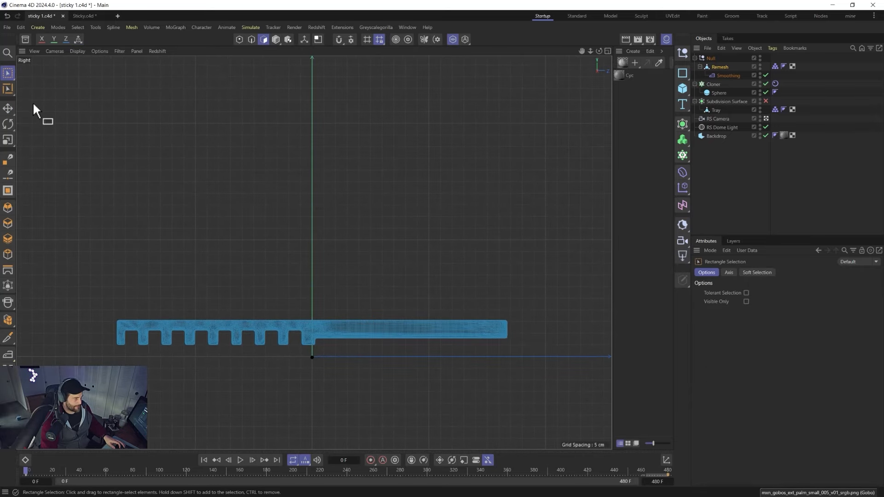
left_click_drag(572, 255, 316, 376)
scroll(392, 346, "up", 8)
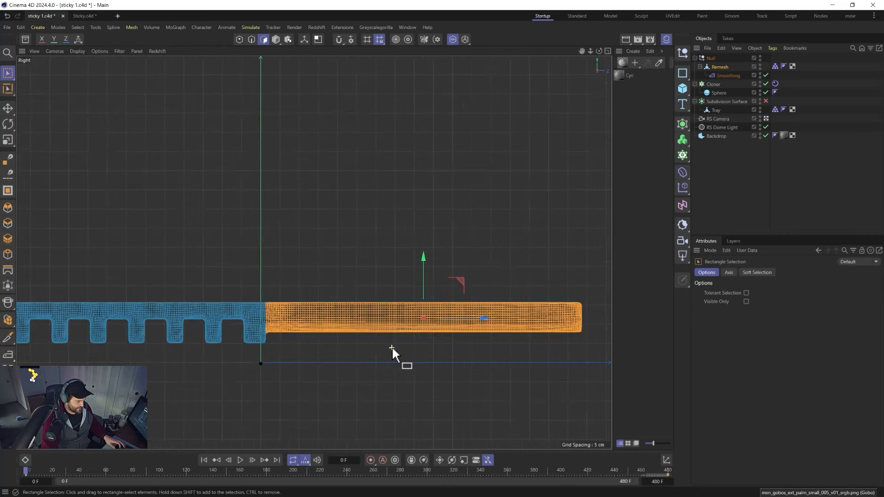
Step: Grow and shrink the polygon selection until its edge sits just past the last tooth on the toothless half
key("u")
key("y")
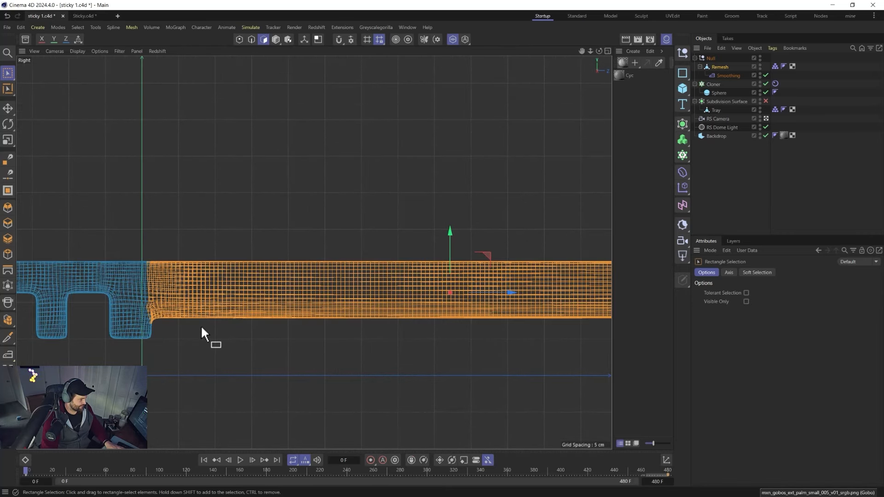
key("u")
key("k")
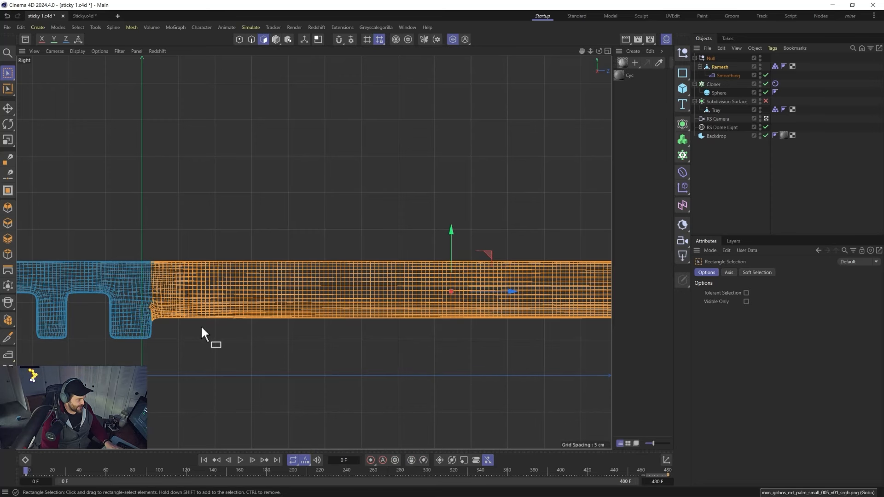
key("u")
key("Escape")
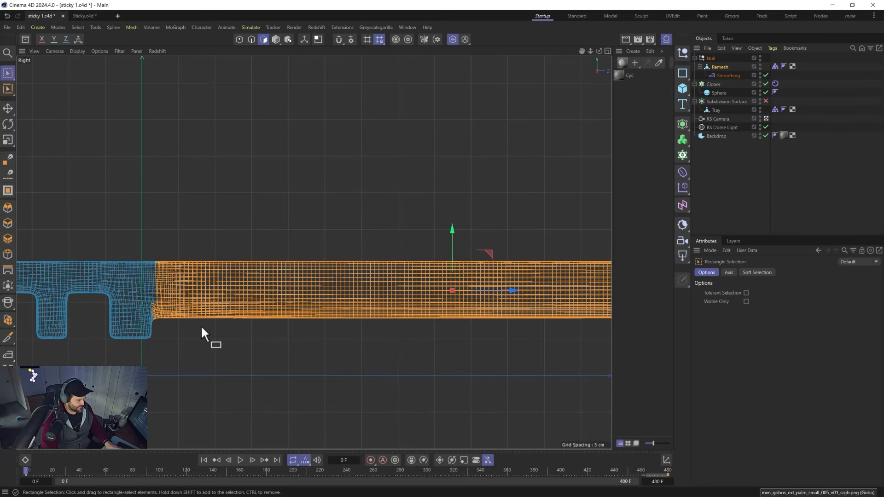
key("u")
key("y")
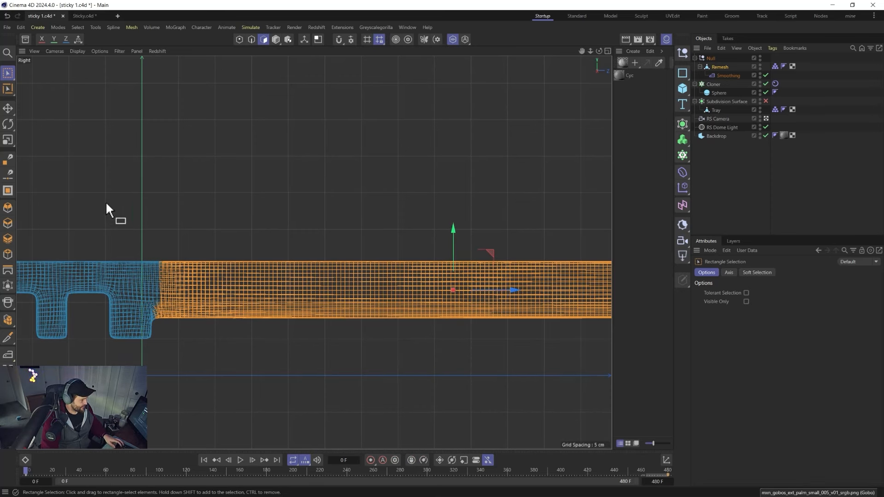
Step: Trim the polygon selection beside the last tooth with Rectangle Selection, deselecting stray polygons in the Right and Top views
left_click_drag(99, 205, 159, 330, "ctrl")
left_click_drag(127, 249, 162, 336)
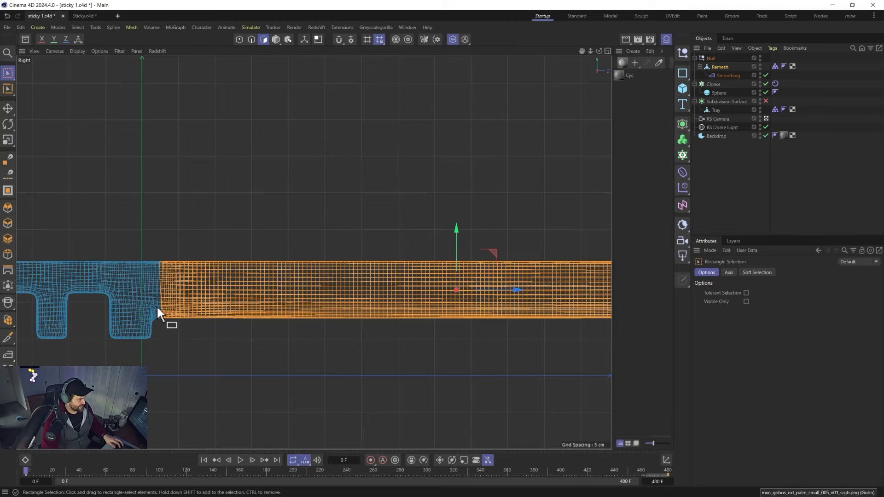
left_click_drag(313, 358, 249, 345, "alt")
middle_click(254, 327)
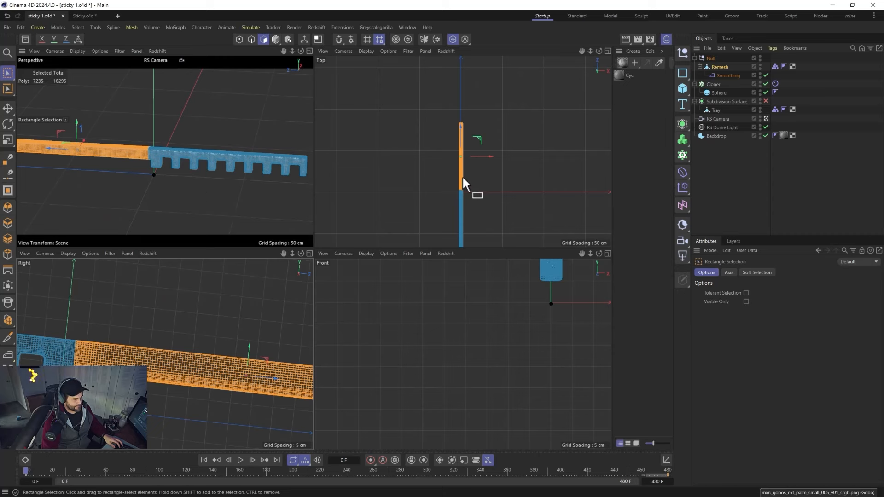
scroll(463, 192, "up", 8)
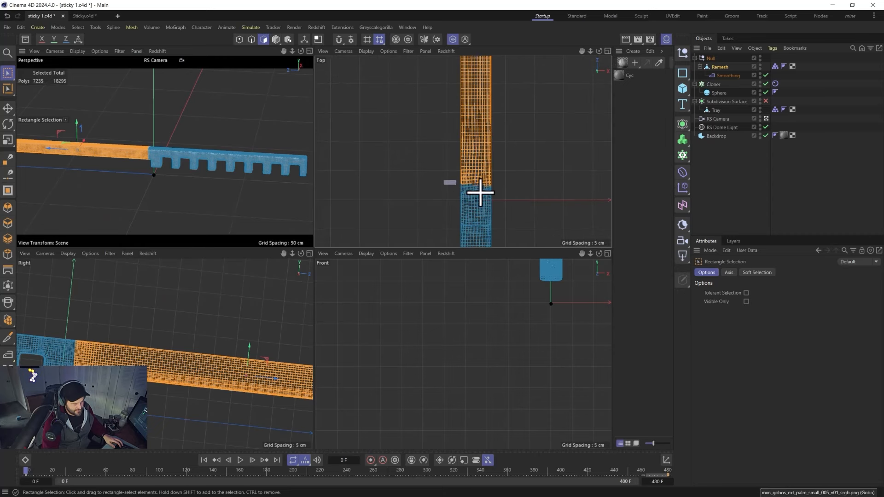
left_click_drag(444, 181, 510, 205, "ctrl")
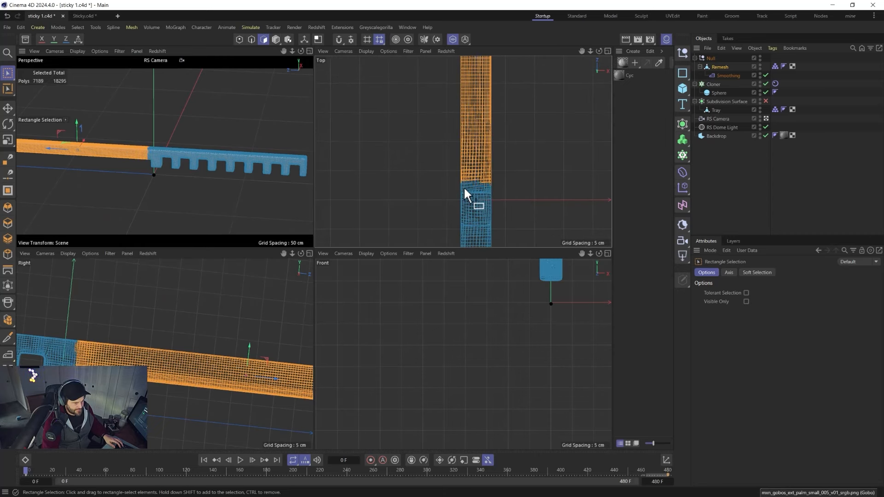
left_click_drag(445, 160, 460, 182)
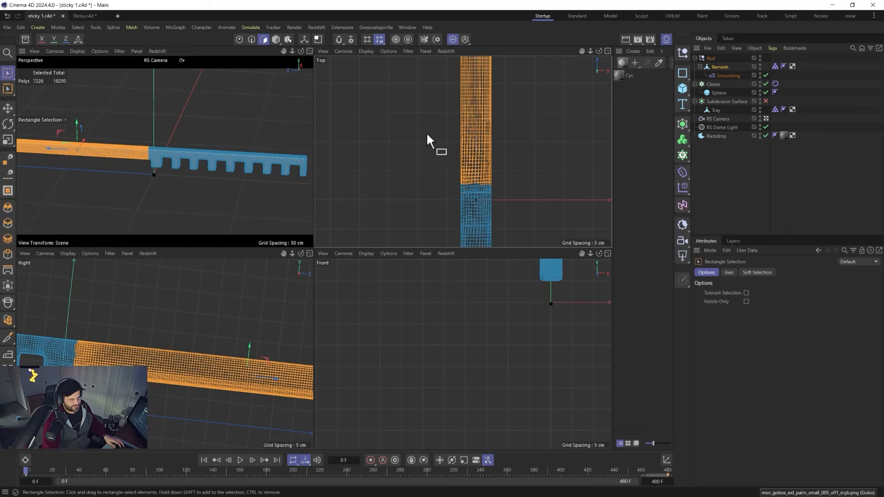
left_click_drag(439, 176, 502, 214, "ctrl")
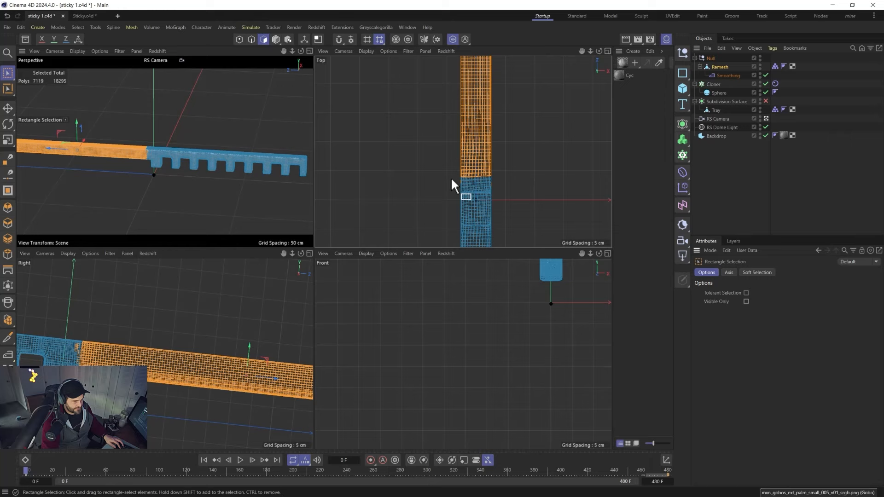
left_click_drag(452, 178, 535, 213, "ctrl")
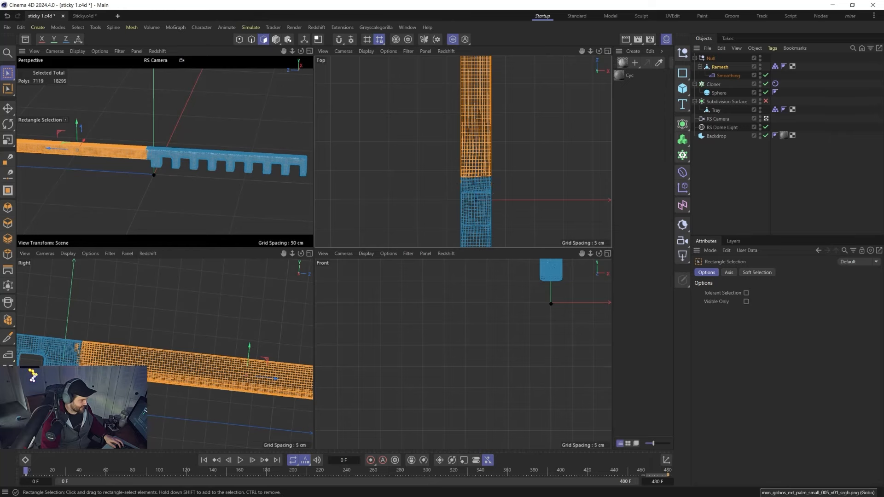
Step: Deselect the leftover polygons near the last tooth in the Right view so the toothless half's selection ends in a straight edge
middle_click(116, 365)
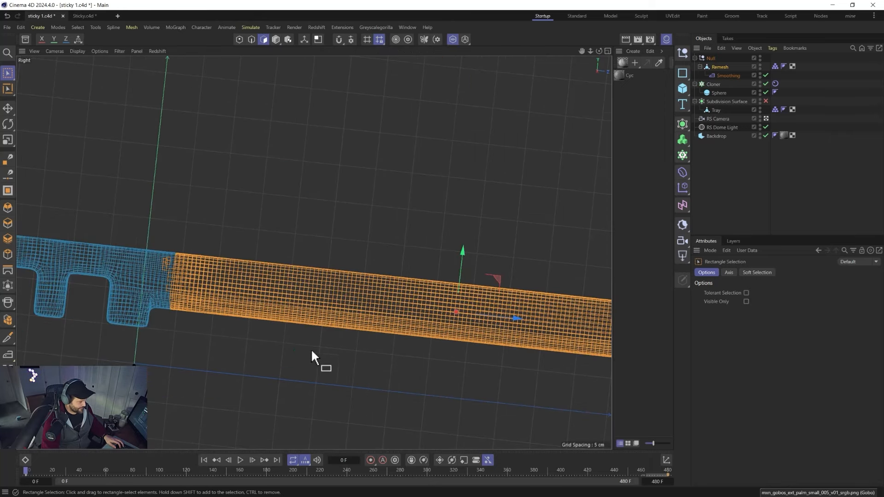
middle_click(322, 350)
scroll(211, 366, "up", 2)
middle_click(228, 372)
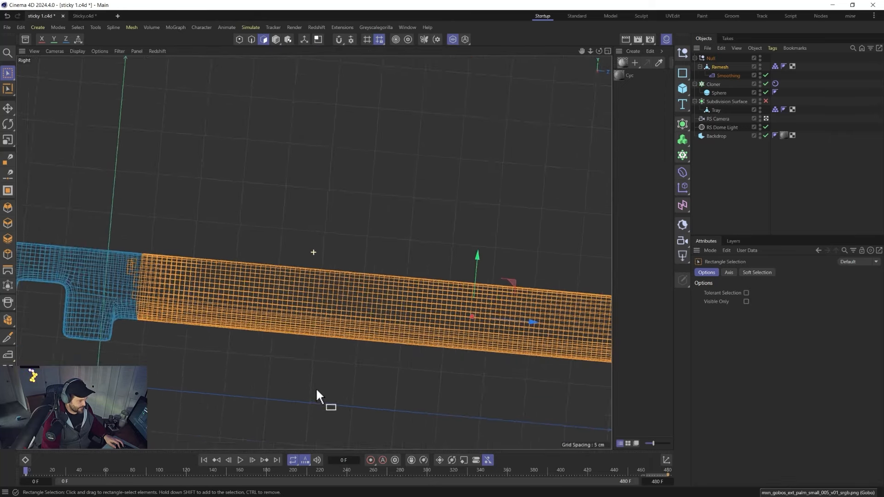
left_click_drag(76, 244, 141, 344, "ctrl")
left_click_drag(109, 271, 146, 341, "ctrl")
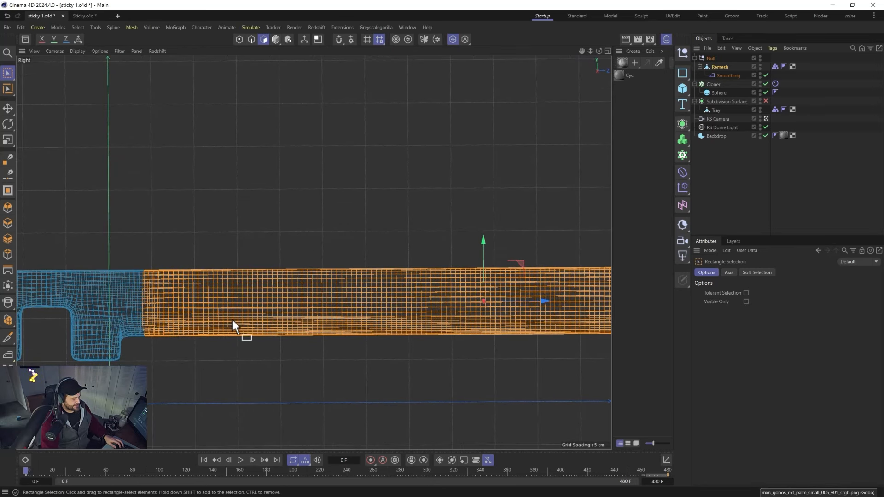
Step: Scale the selected toothless half taller and shift it vertically so its underside reaches slightly above the tooth tips, keeping its top flush
key("t")
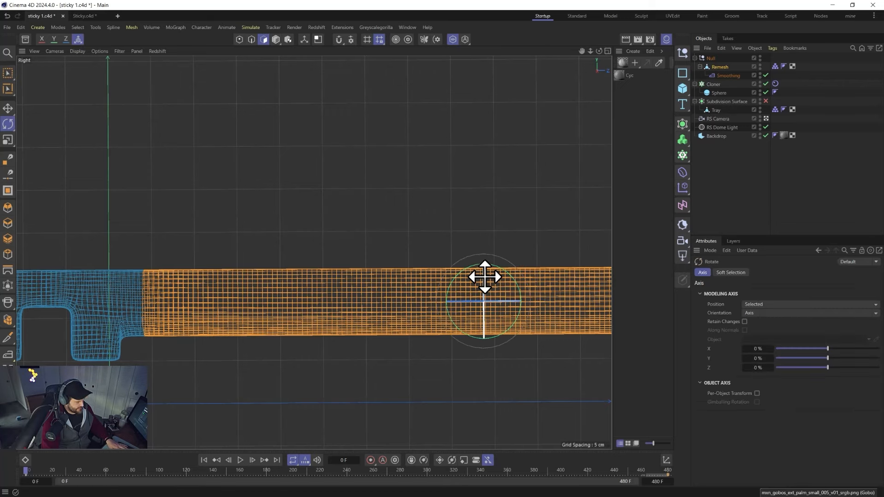
mouse_move(485, 252)
left_mouse_down()
mouse_move(484, 233)
mouse_move(490, 263)
left_mouse_up()
key("e")
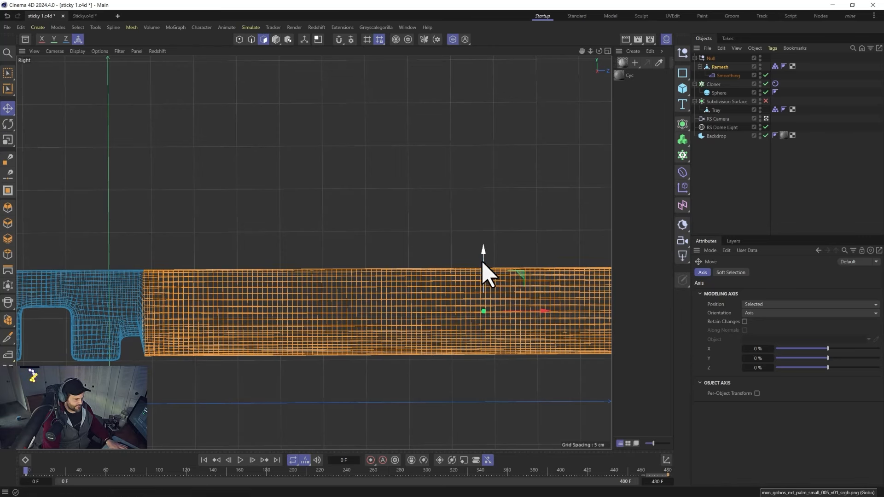
key("t")
left_click_drag(484, 256, 483, 261)
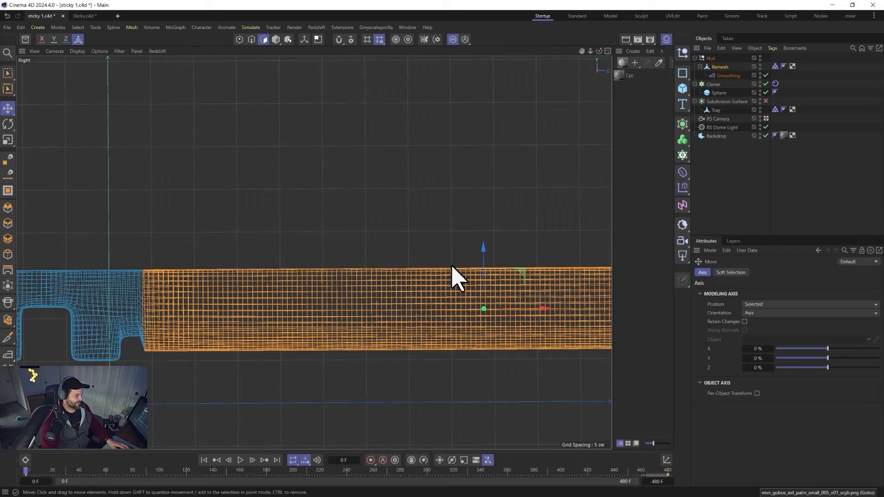
key("t")
left_click_drag(484, 249, 484, 254)
key("e")
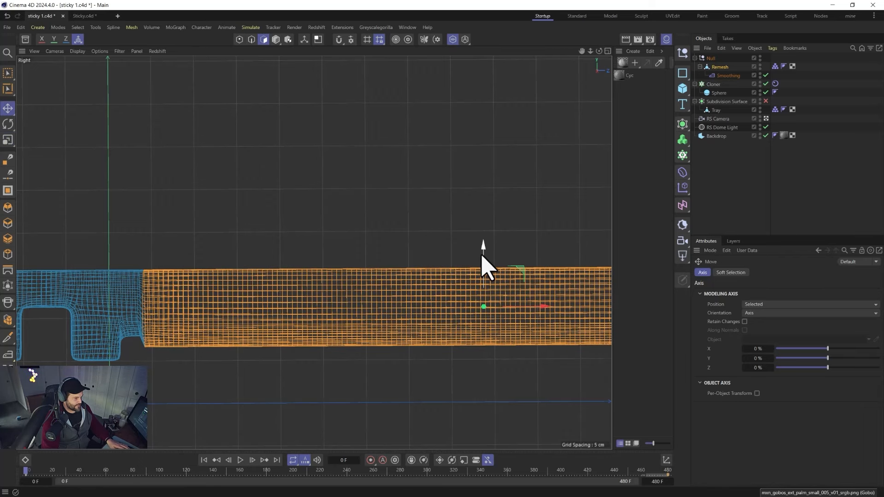
Step: Switch back to model mode in the Perspective view, show the whole scene again and save the file
middle_click(483, 258)
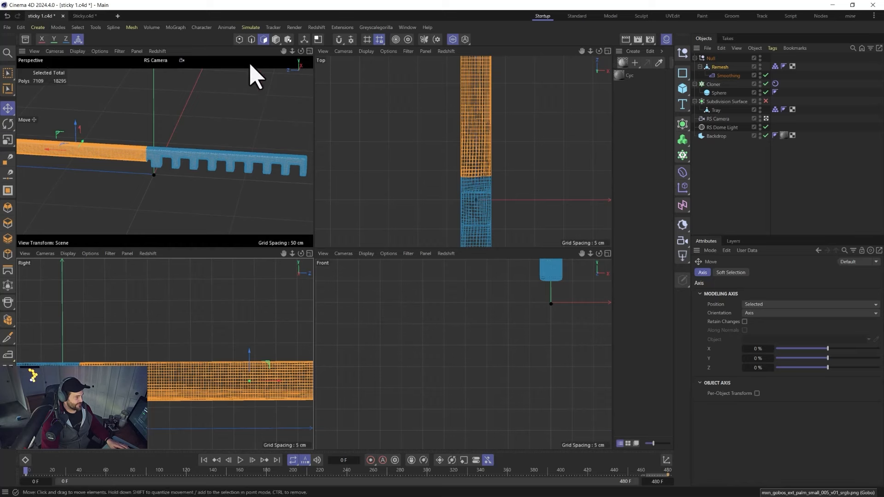
left_click(276, 40)
middle_click(138, 152)
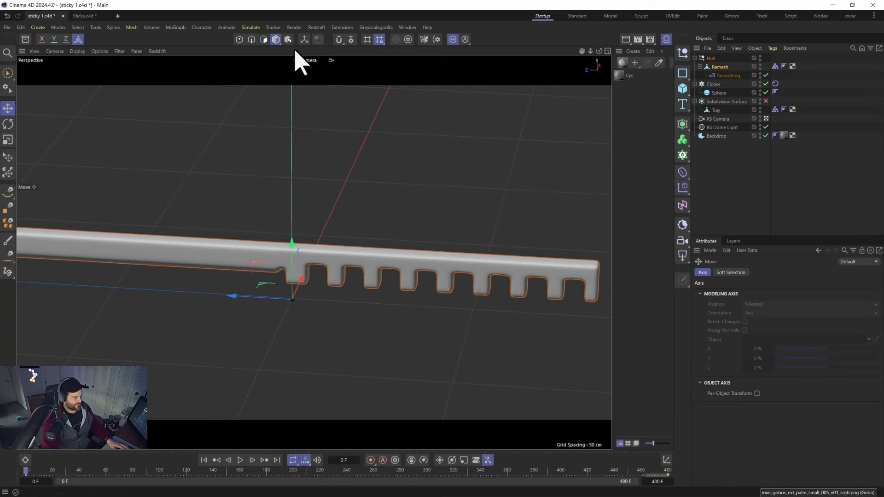
left_click(453, 40)
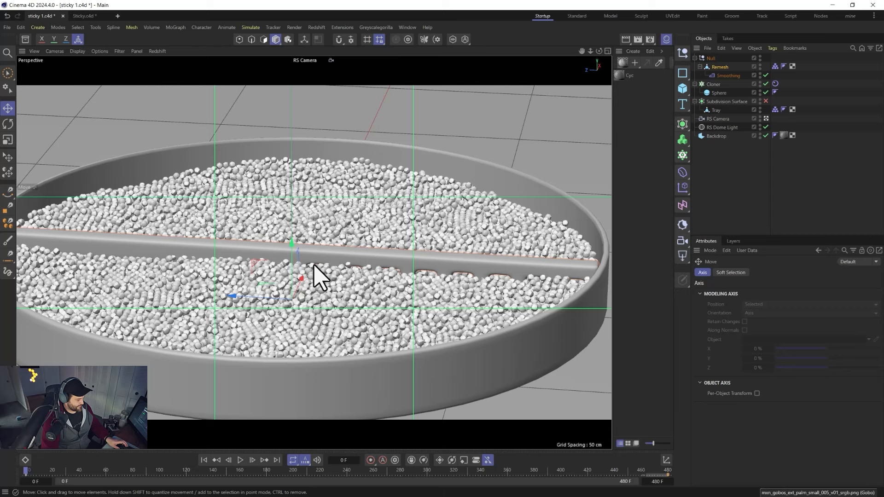
key("ctrl+s")
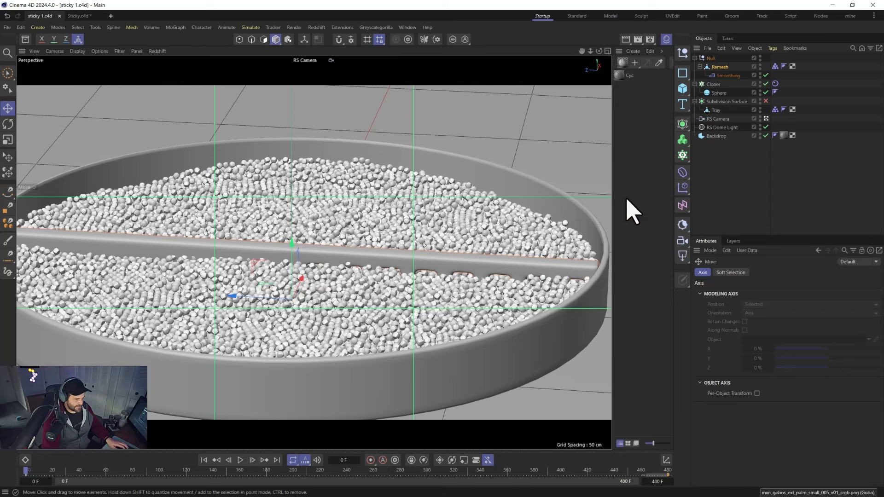
Step: Raise the bar's parent Null slightly in the beads and play the simulation to frame 166
left_click(714, 59)
left_click_drag(292, 244, 292, 253)
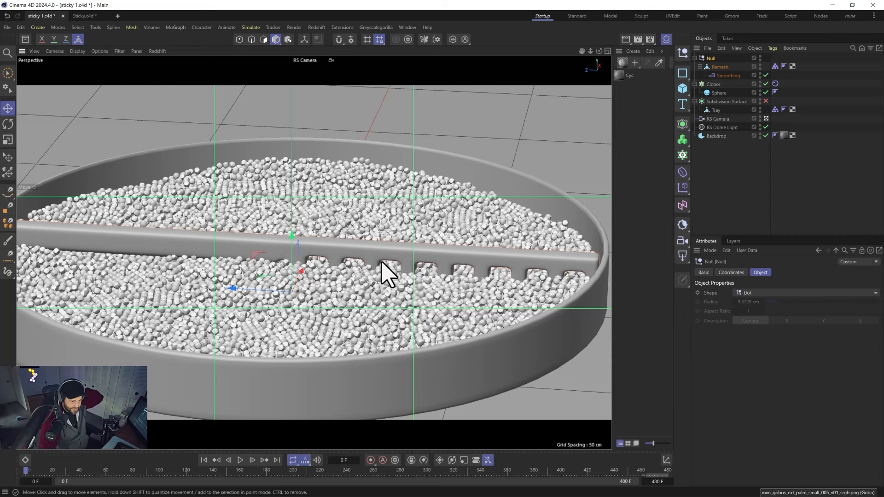
left_click(240, 460)
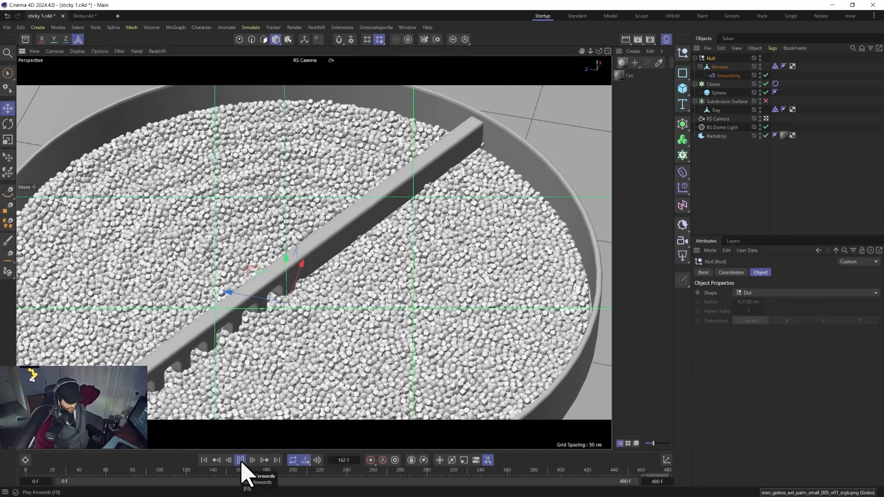
left_click(240, 460)
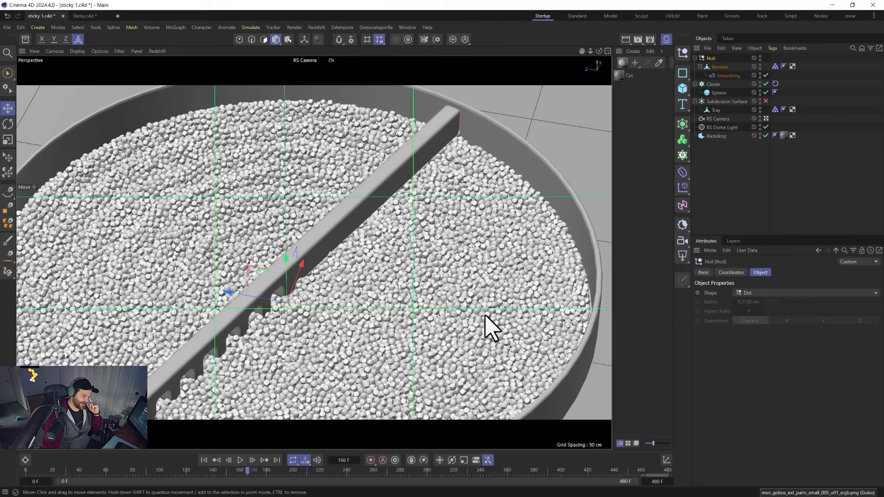
Step: Render the current frame in Redshift RenderView and examine the raked grooves and the smoothed beads at several zoom levels
left_click(318, 27)
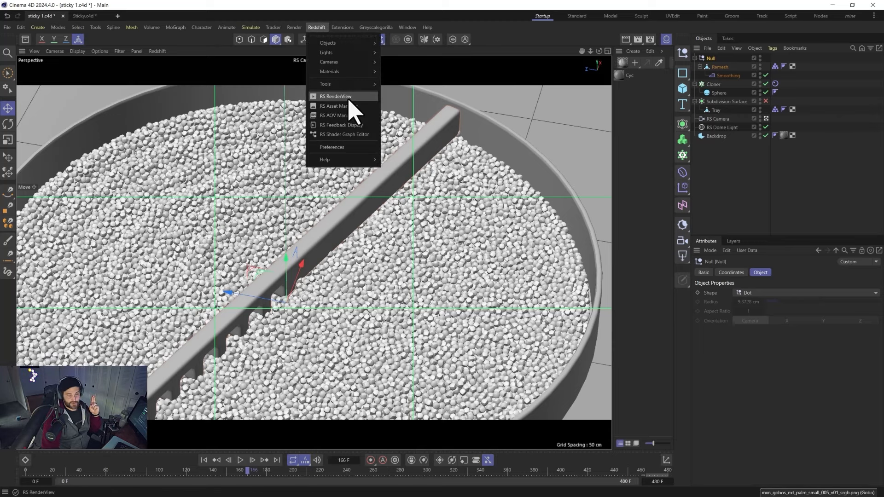
left_click(349, 96)
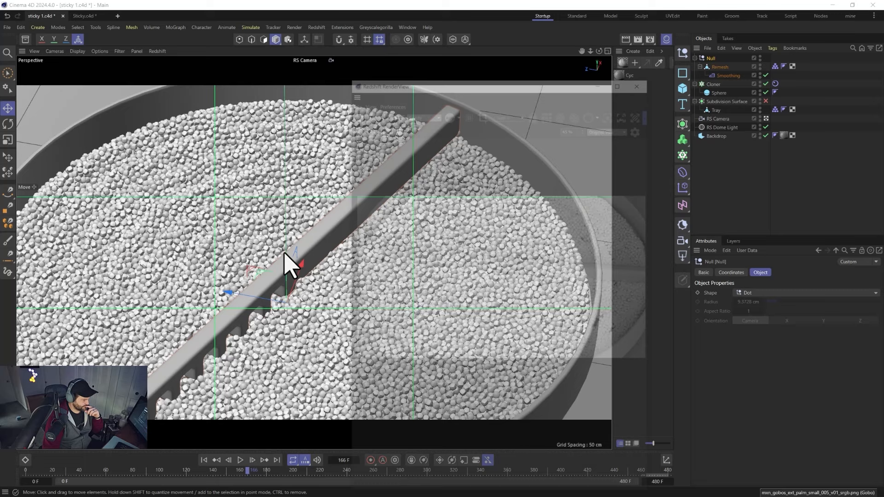
left_click(368, 114)
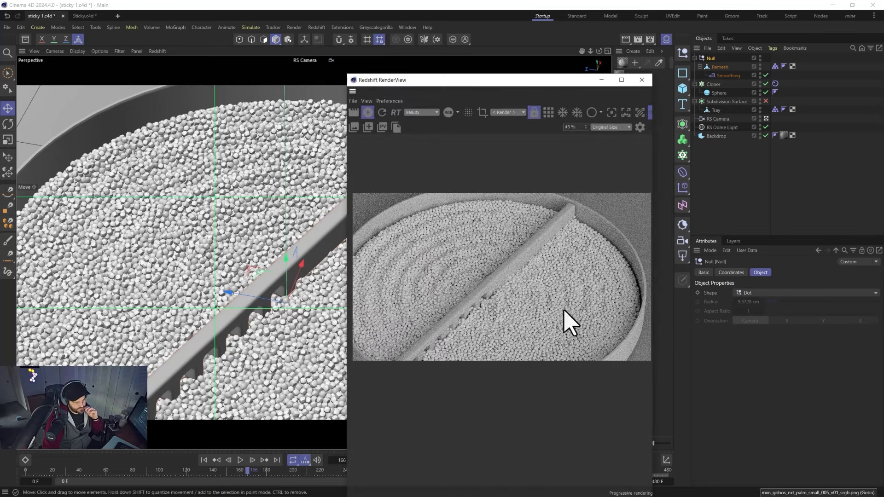
scroll(569, 332, "up", 2)
scroll(569, 331, "down", 2)
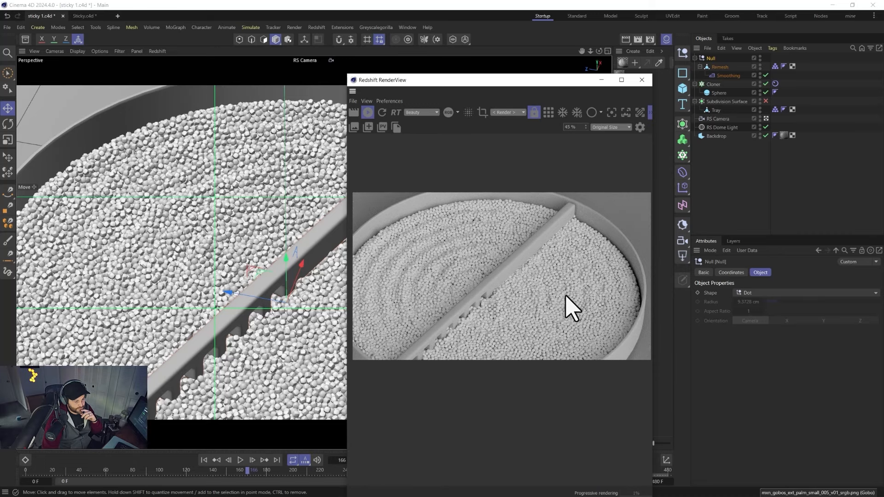
scroll(581, 317, "up", 3)
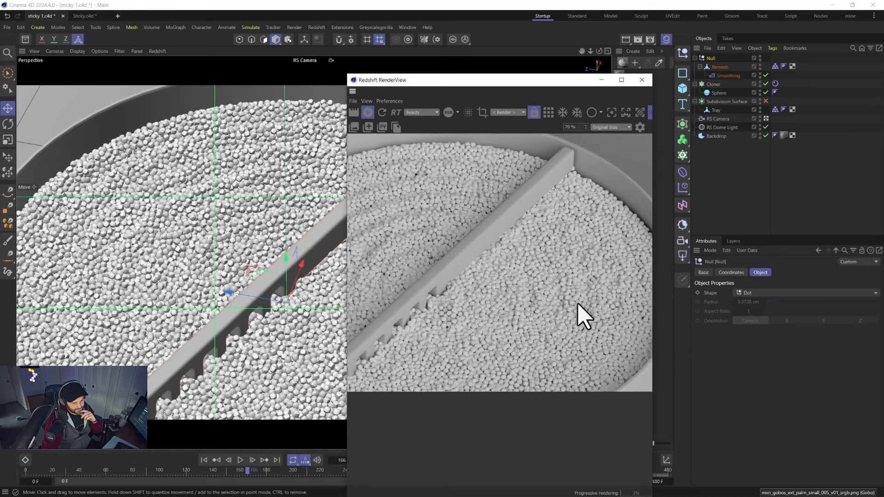
scroll(578, 313, "down", 2)
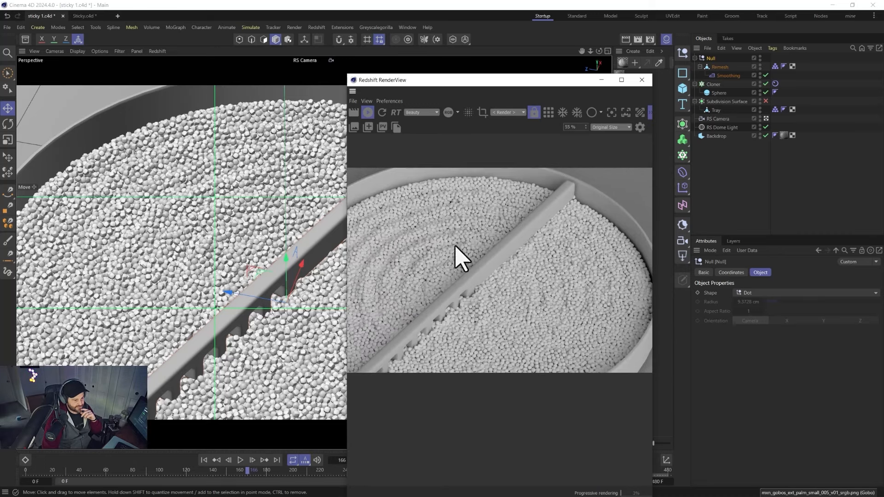
scroll(451, 254, "down", 1)
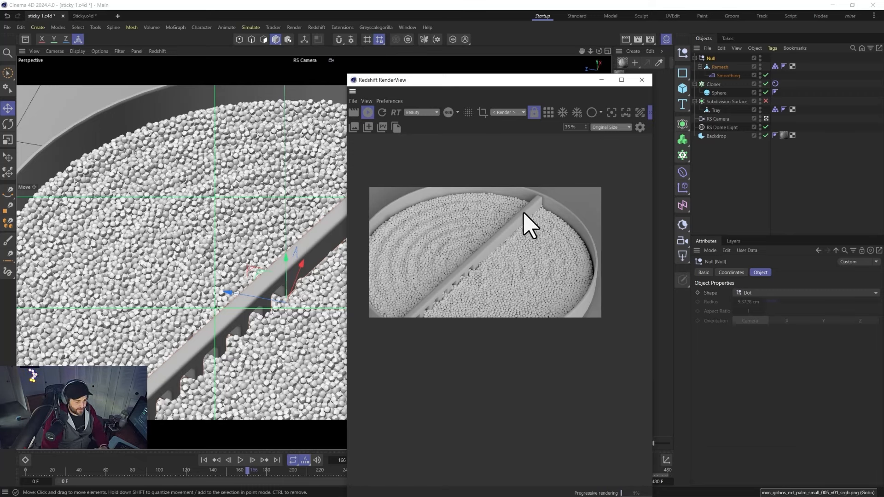
left_click(642, 80)
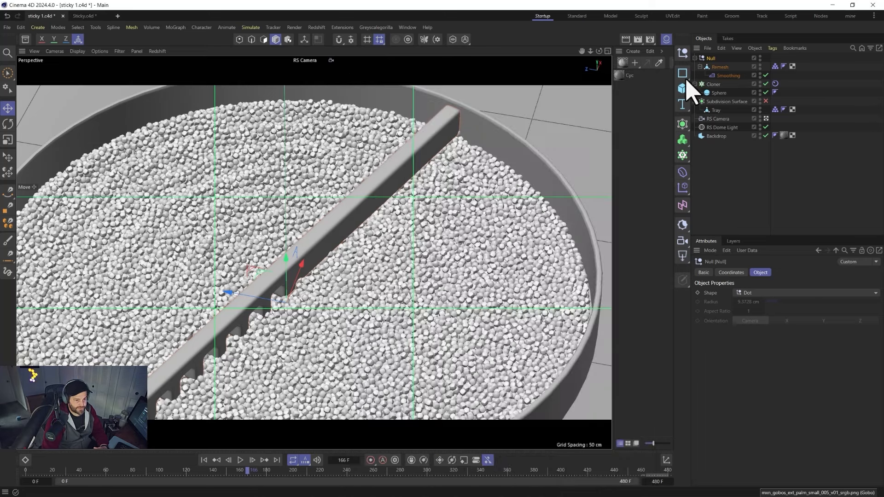
Step: Review the Cloner's Rigid Body collision settings, return to frame 0 and save the scene
left_click(775, 83)
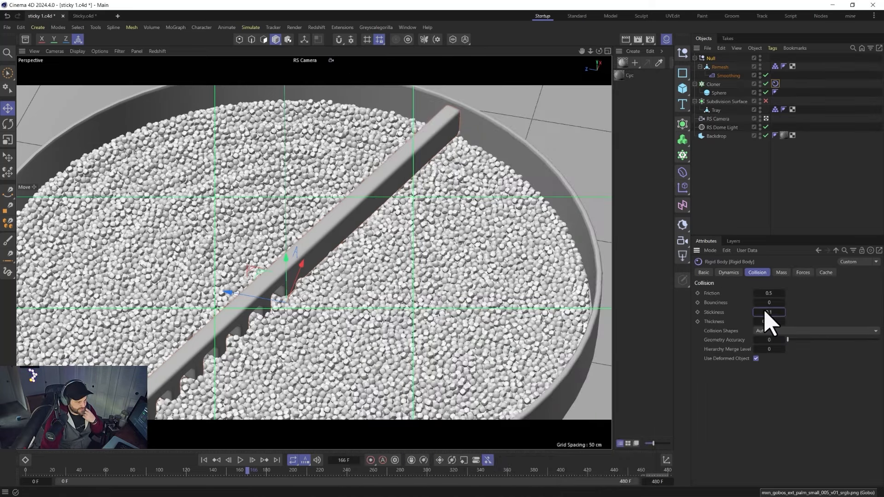
left_click(203, 460)
key("ctrl+s")
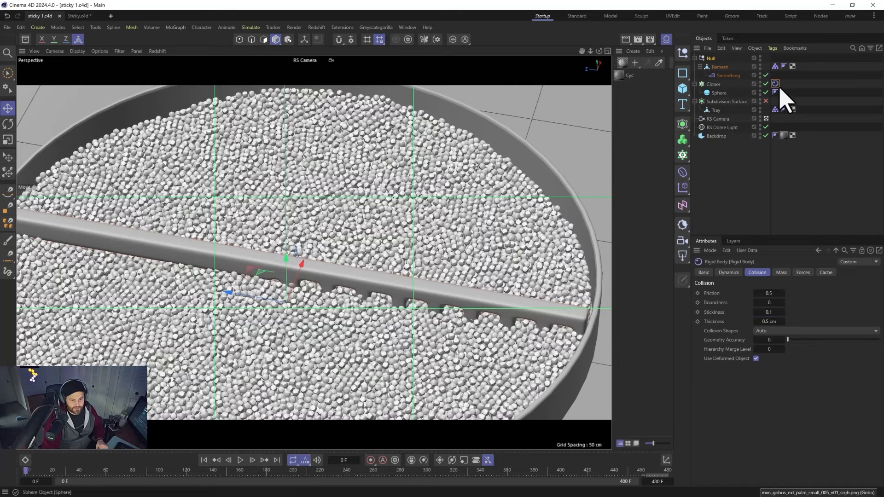
Step: Cache the whole scene's simulation internally from the Cloner's Rigid Body tag and return to frame 0
left_click(776, 84)
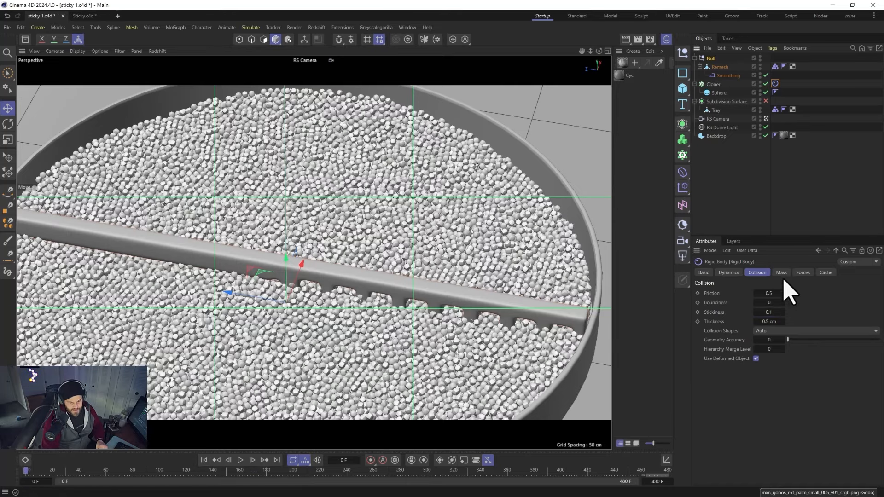
left_click(827, 273)
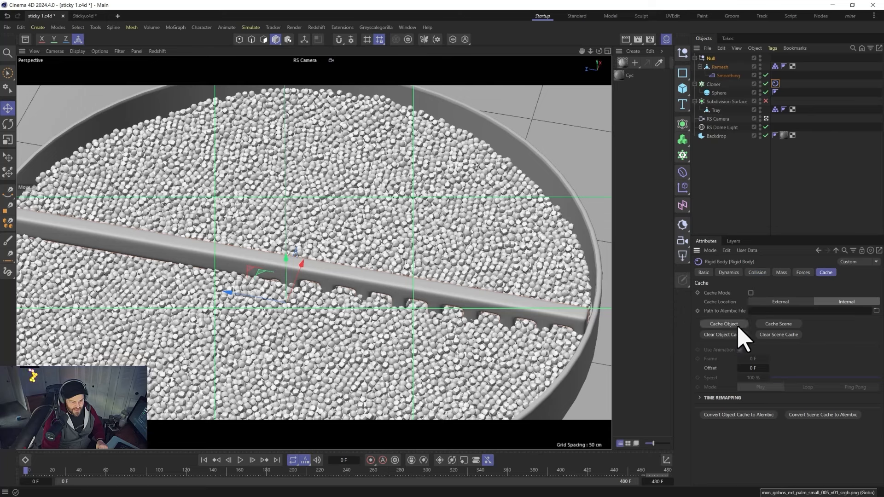
left_click(777, 325)
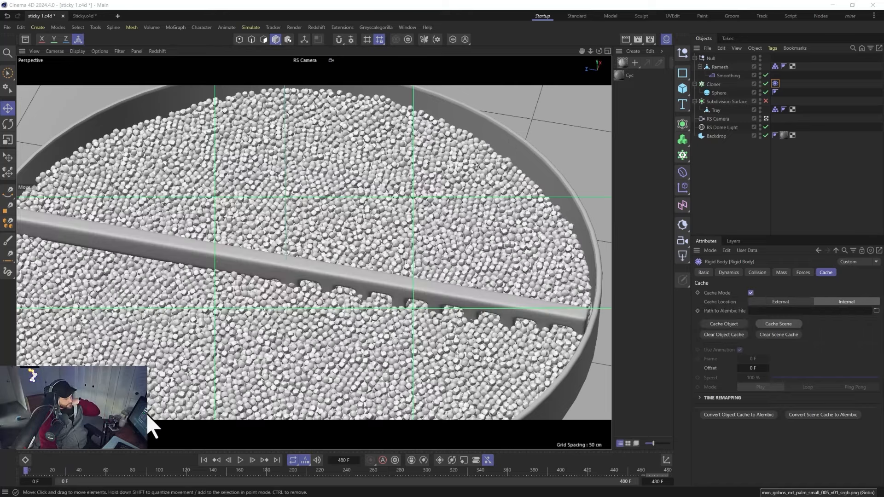
left_click(203, 461)
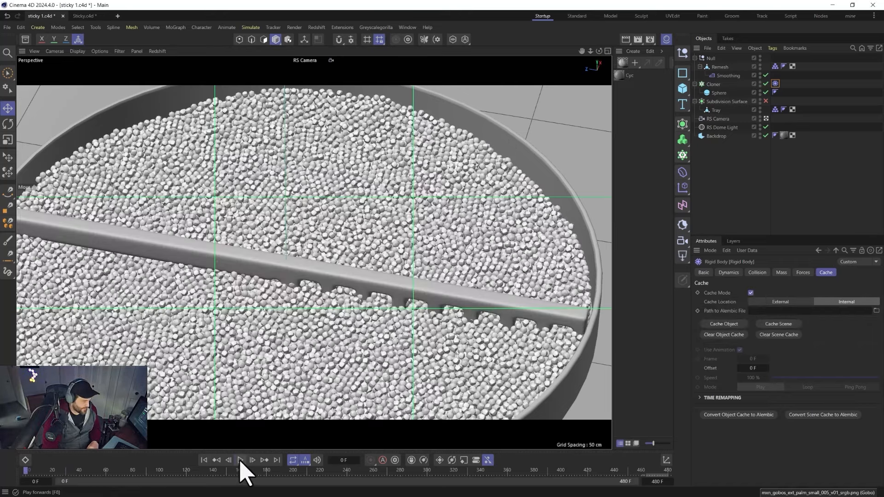
Step: Play the cached simulation and review the Dynamics settings of the Cloner's Rigid Body tag
left_click(241, 460)
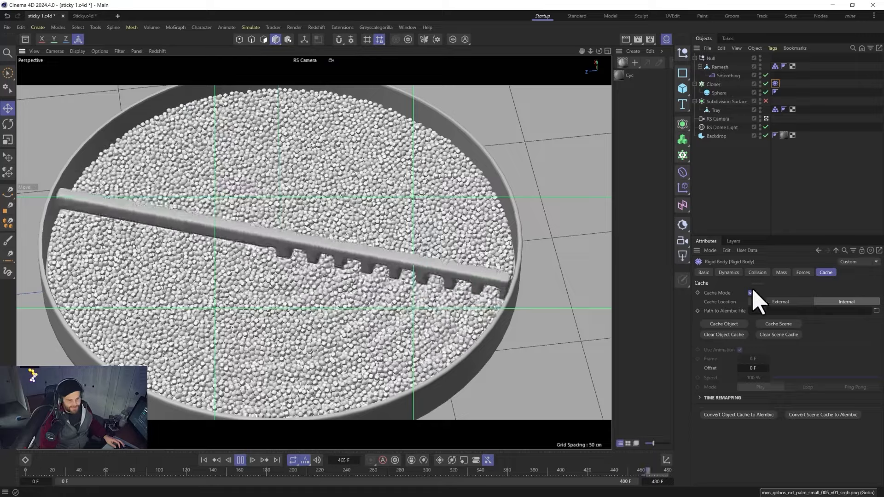
left_click(757, 273)
left_click(736, 273)
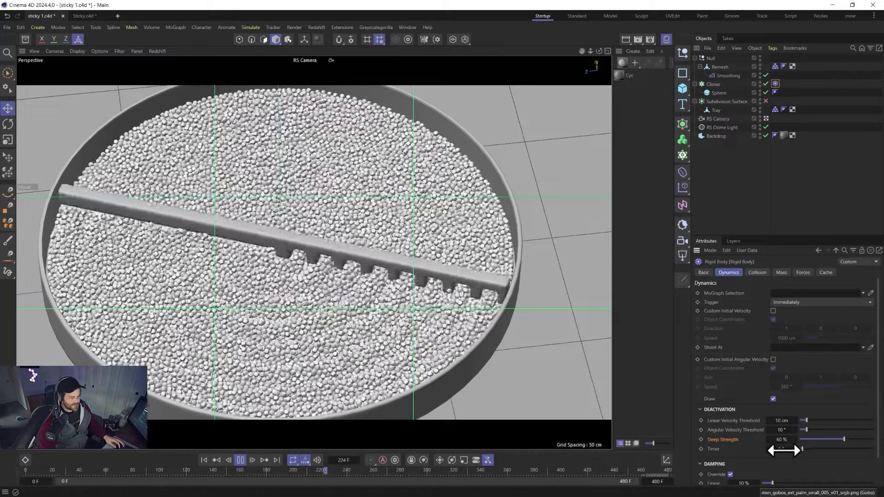
Step: Set the project simulation's Smoothing Iterations to 1 and replay the simulation from frame 0
left_click(722, 194)
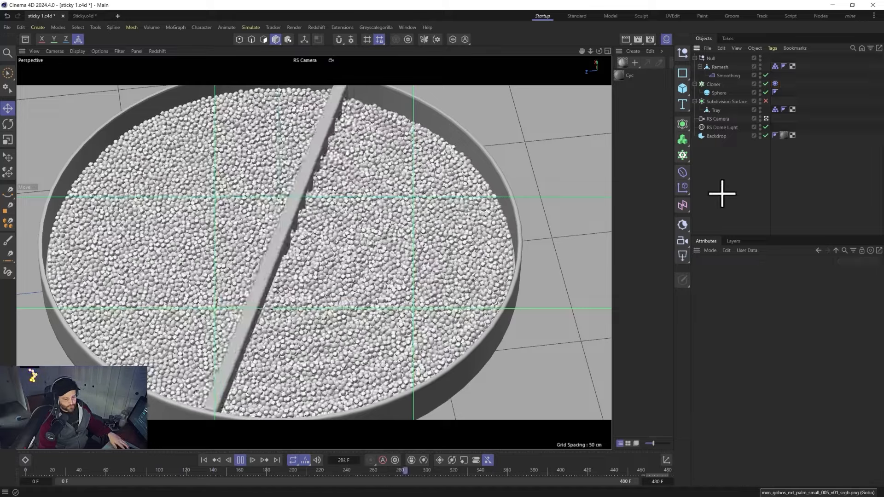
key("ctrl+d")
left_click(855, 272)
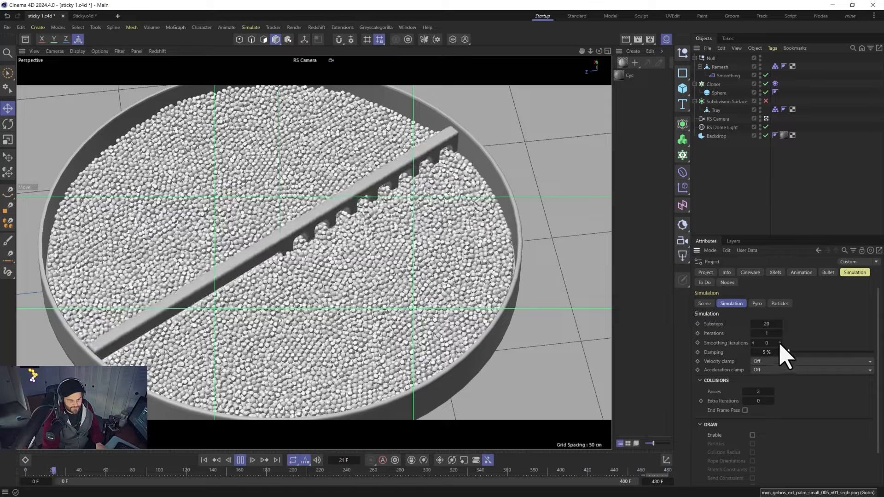
left_click(780, 343)
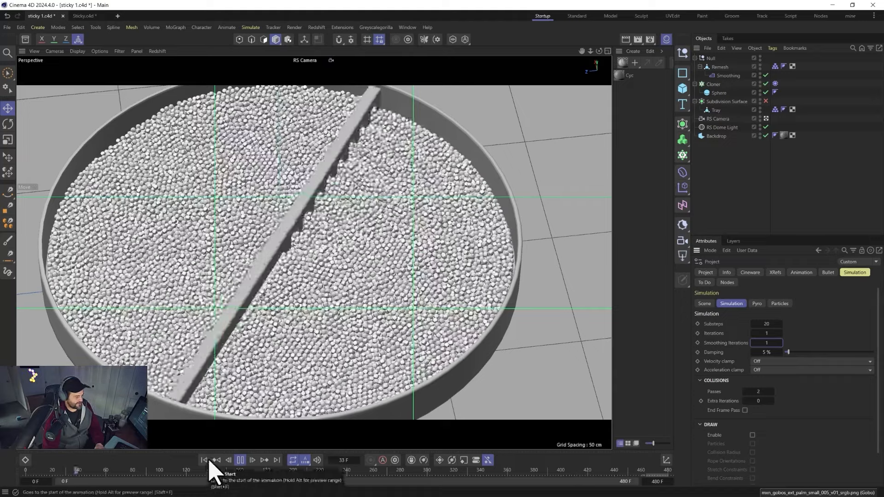
left_click(206, 461)
left_click(240, 460)
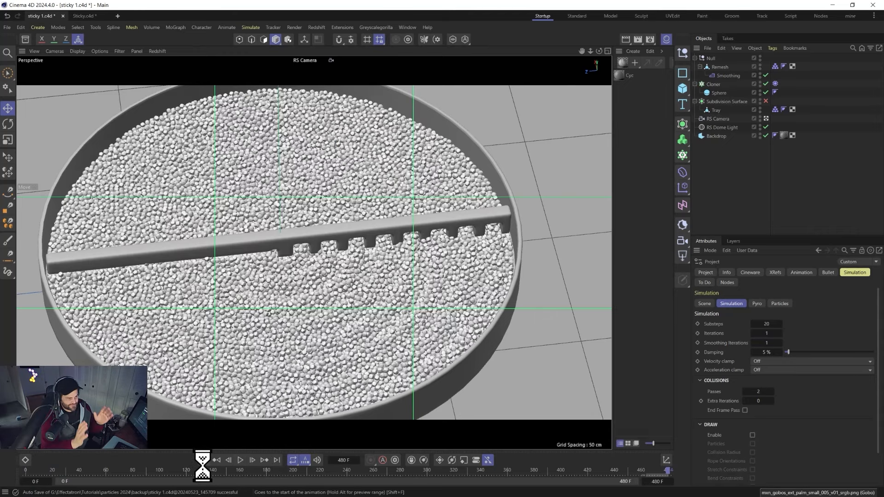
Step: Render the current frame in Redshift RenderView, examine the raked rings in the beads and close the render window
left_click(320, 27)
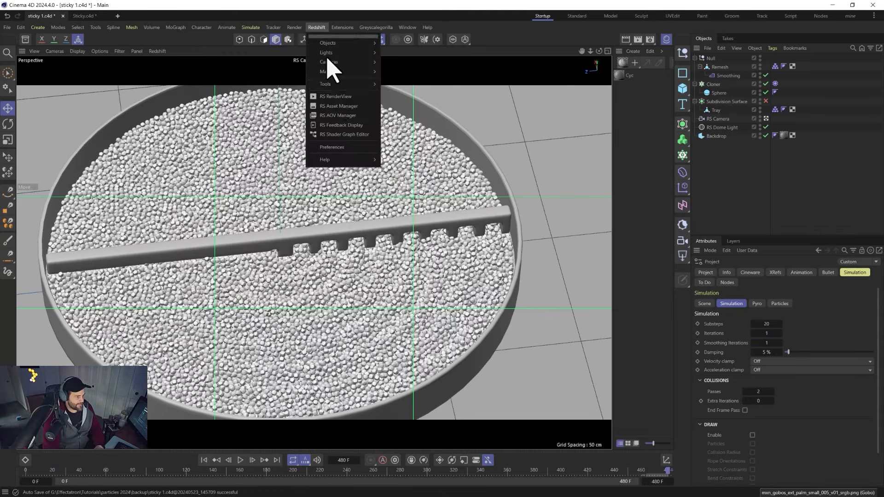
left_click(336, 95)
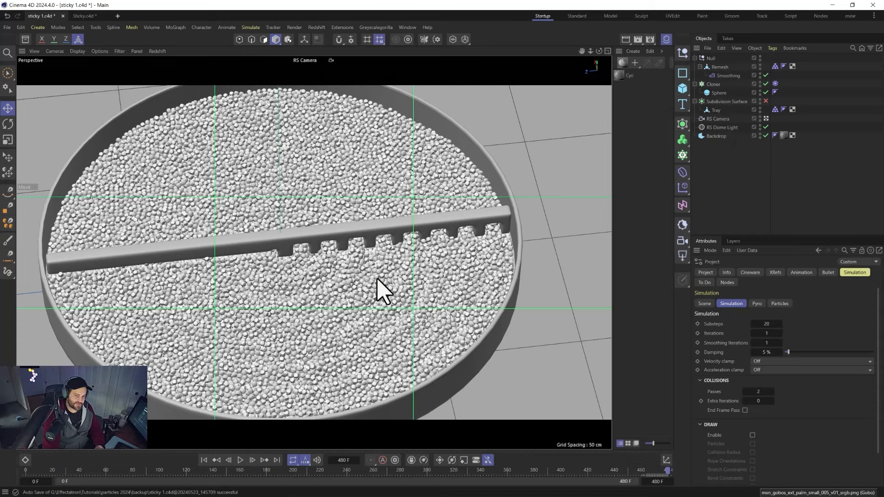
left_click(356, 113)
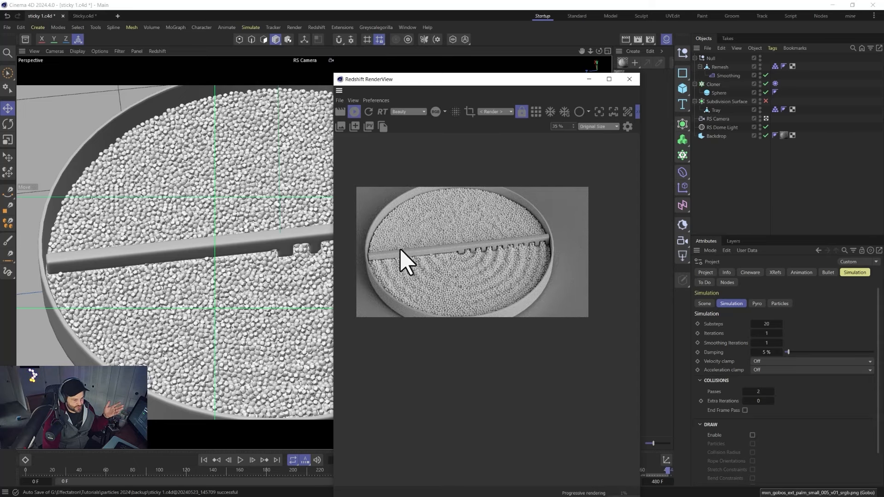
left_click(630, 79)
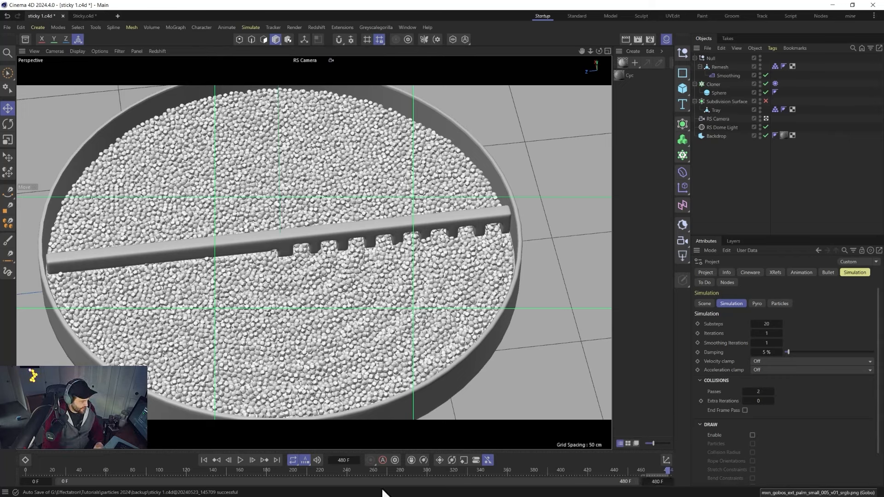
Step: Limit the timeline to frames 120 through 360 and go to the start of that range
left_click(42, 484)
type("12")
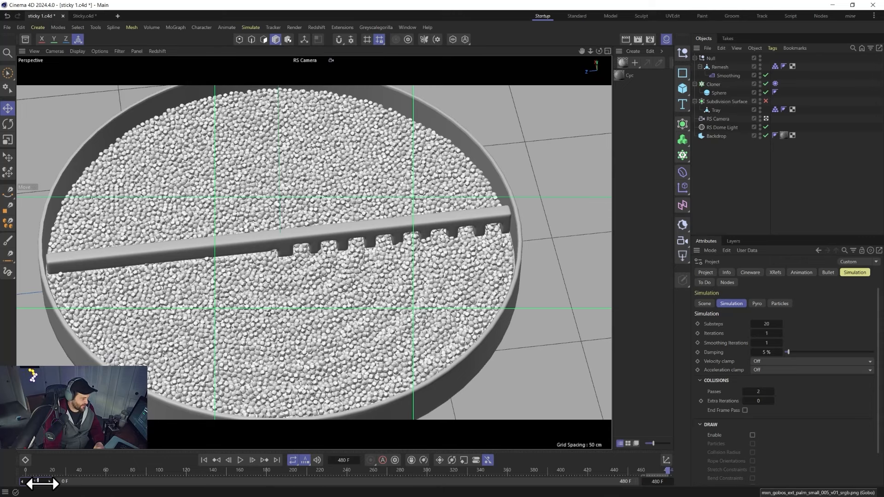
type("0")
key("Return")
left_click(651, 484)
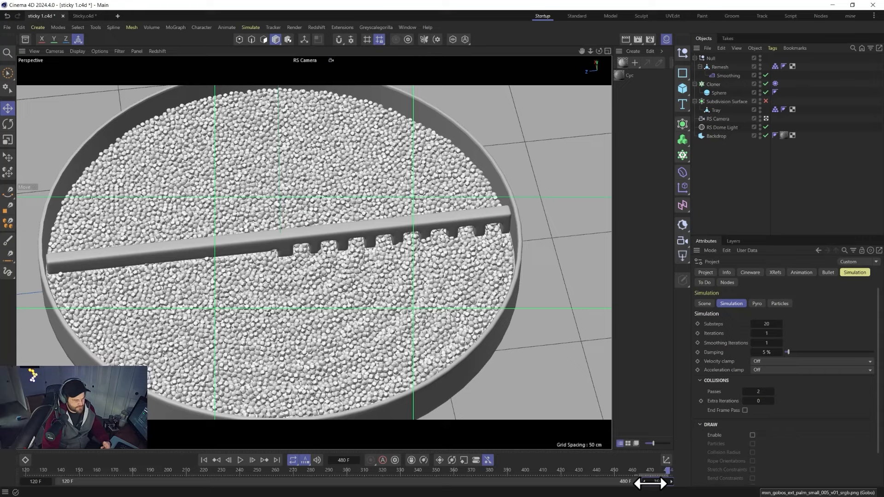
type("360")
key("Return")
left_click(203, 460)
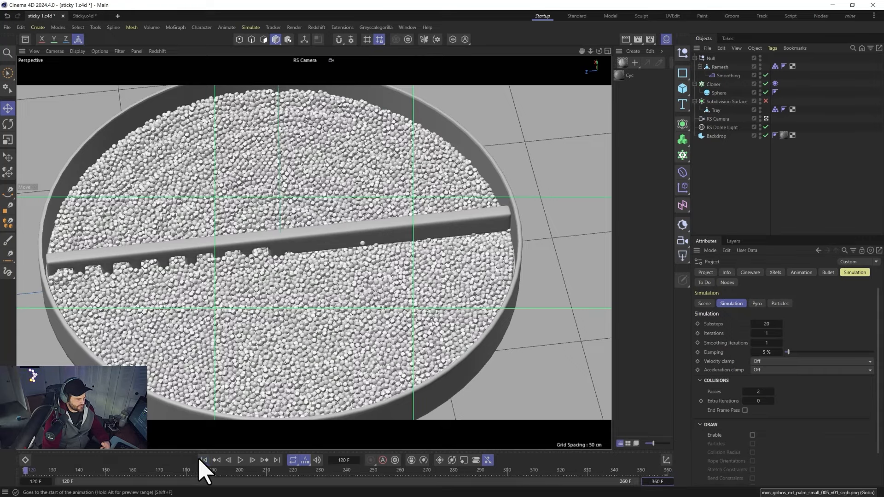
Step: Play the simulation in the shortened range and examine the tray from different angles, stopping at frame 211
left_click(240, 460)
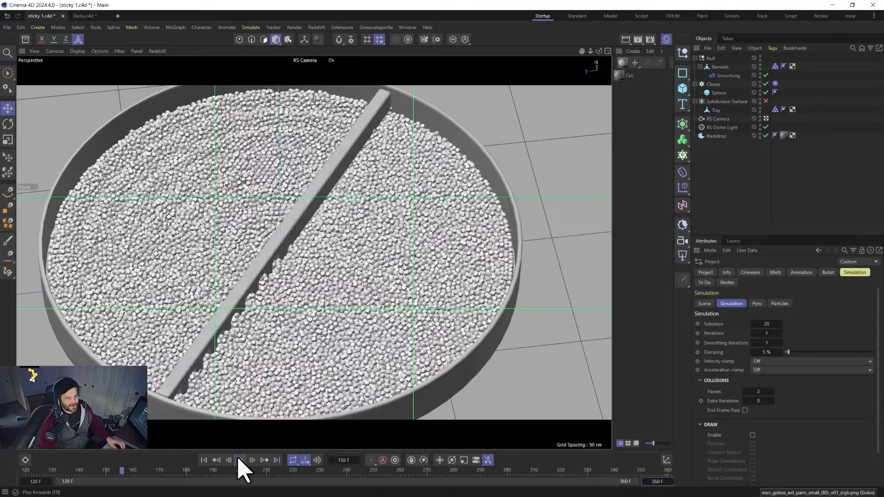
left_click(239, 460)
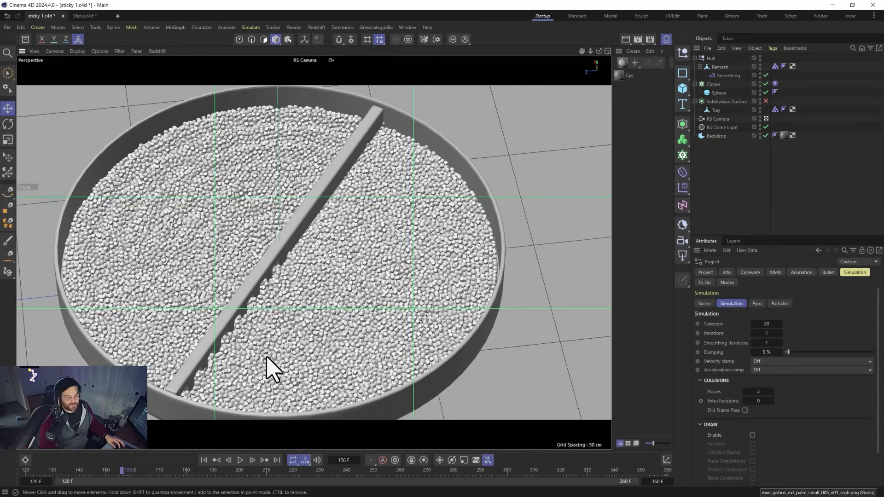
middle_click_drag(233, 336, 361, 326, "alt")
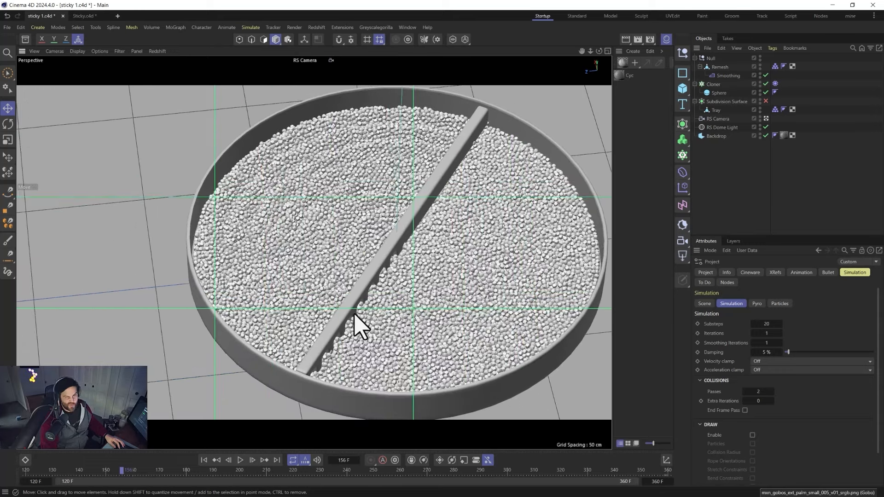
right_click_drag(339, 325, 339, 321, "alt")
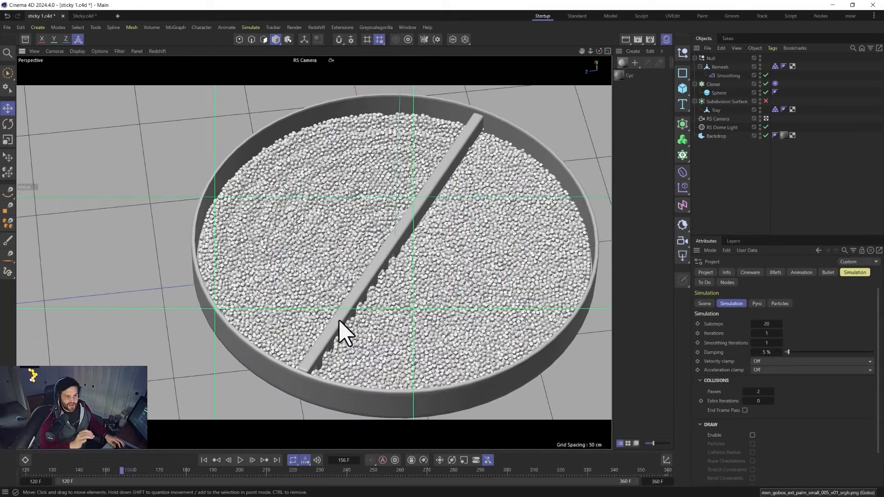
mouse_move(339, 321)
left_mouse_down("alt")
mouse_move(336, 357)
mouse_move(345, 330)
left_mouse_up("alt")
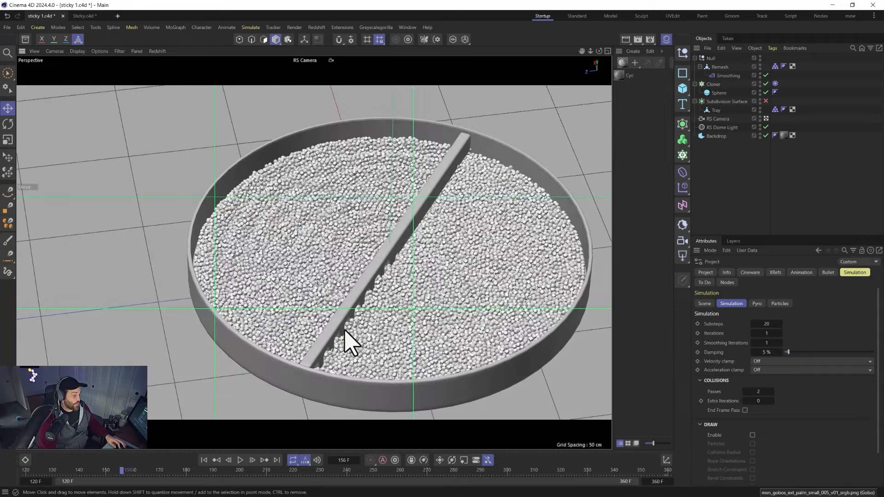
left_click(204, 461)
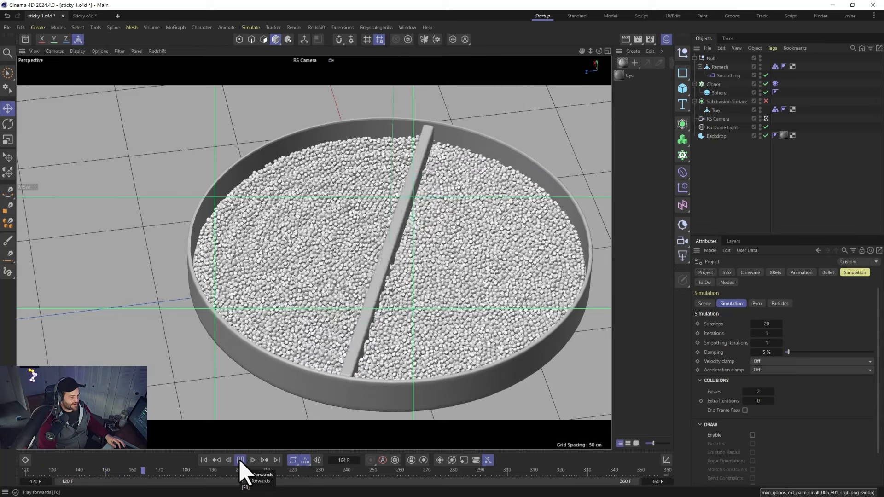
left_click(240, 461)
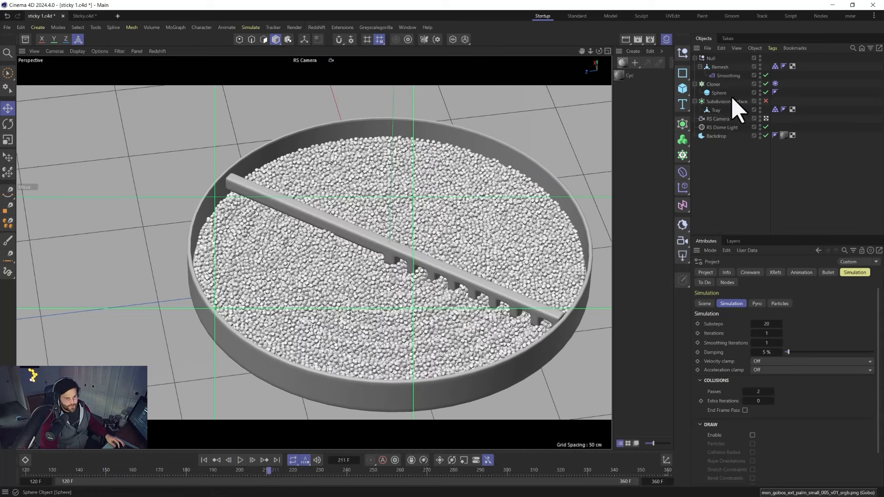
Step: Set the cloned Sphere's segments to 48 and its radius to 0.98 cm
left_click(718, 92)
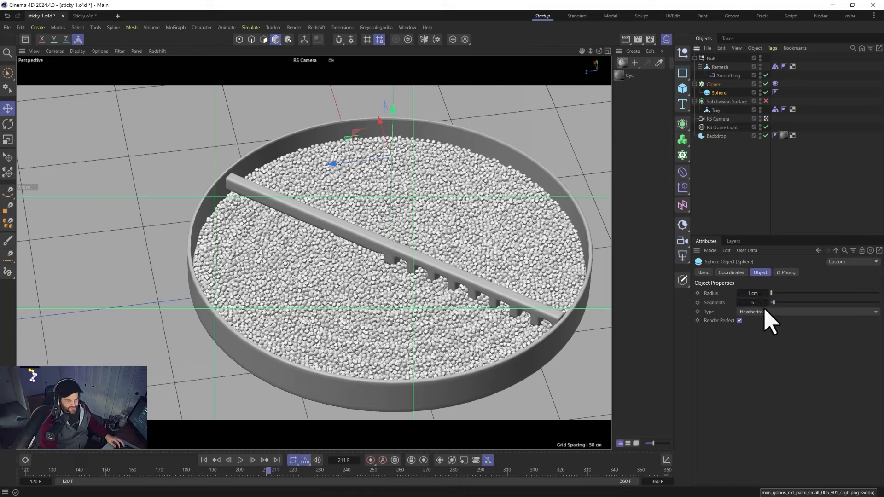
left_click_drag(756, 303, 756, 303)
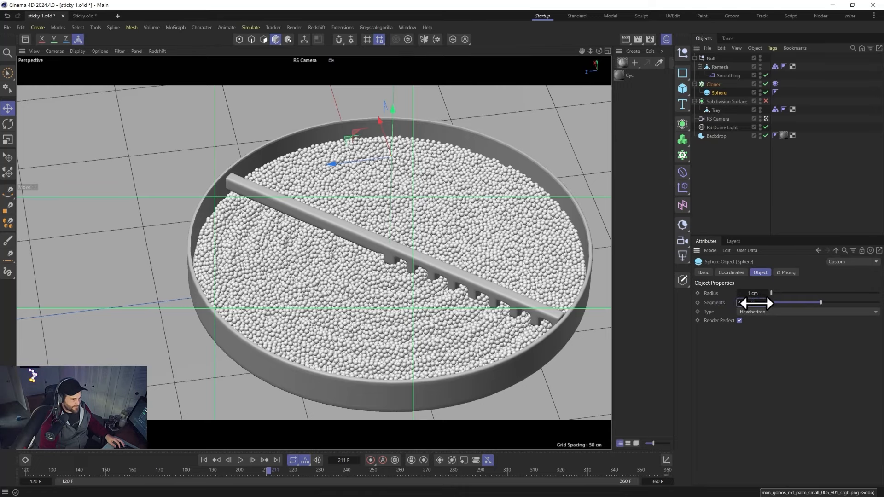
scroll(422, 302, "up", 10)
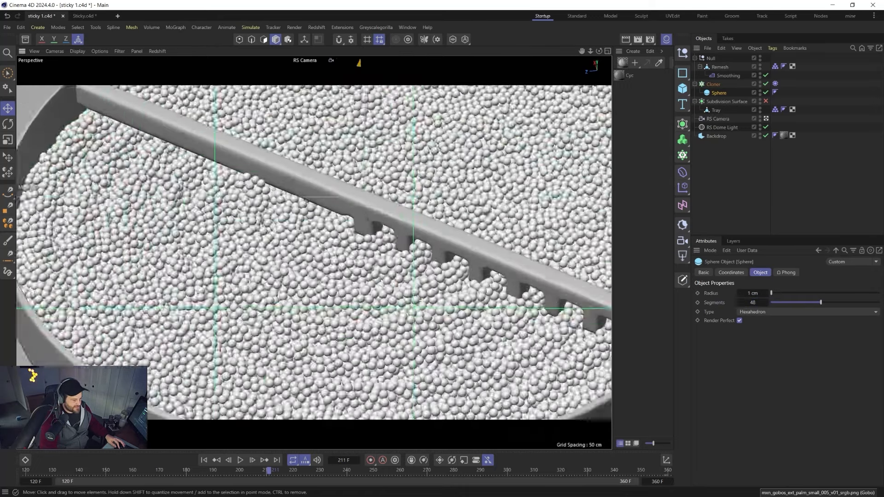
scroll(422, 300, "up", 6)
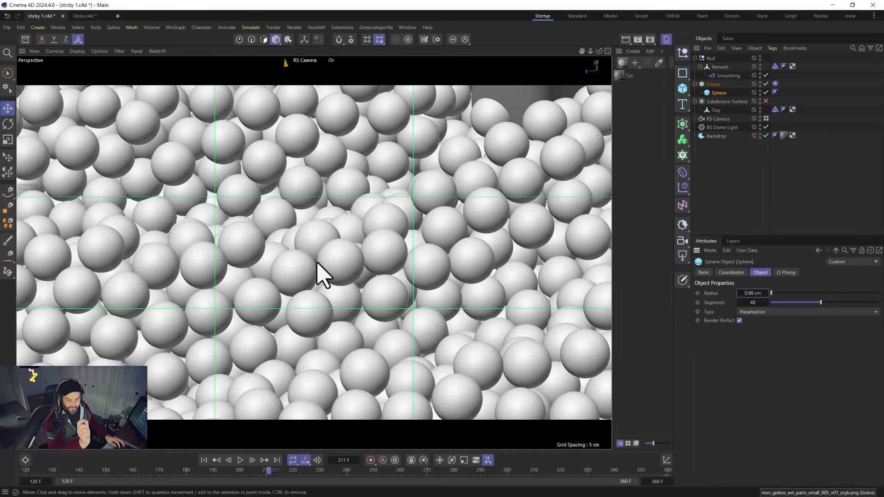
Step: Scale the Tray down slightly so its inner wall sits closer to the beads
right_click_drag(377, 227, 371, 433, "alt")
right_click_drag(387, 184, 367, 193, "alt")
middle_click_drag(313, 227, 333, 163, "alt")
left_click_drag(331, 249, 226, 297, "alt")
left_click(167, 151)
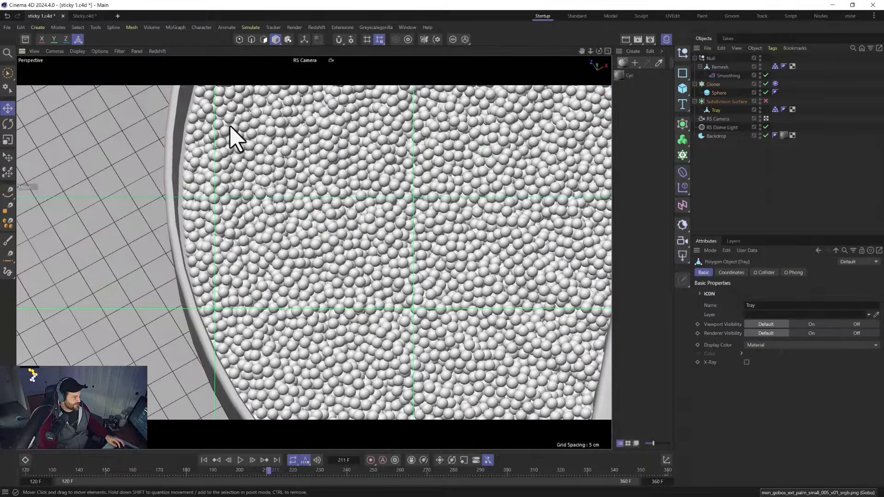
key("t")
right_click_drag(371, 193, 454, 231, "alt")
left_click_drag(450, 220, 448, 219)
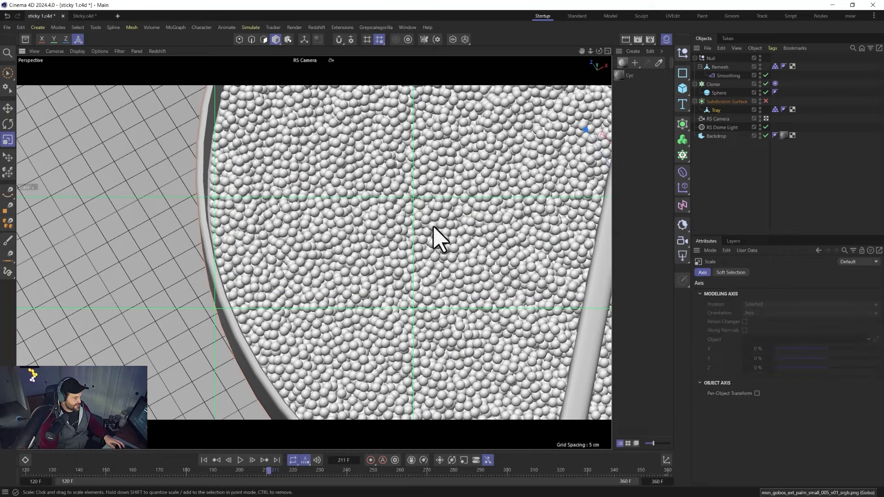
Step: Frame the whole tray at a raised oblique angle through the RS Camera and open the camera's object properties
left_click_drag(345, 247, 464, 217, "alt")
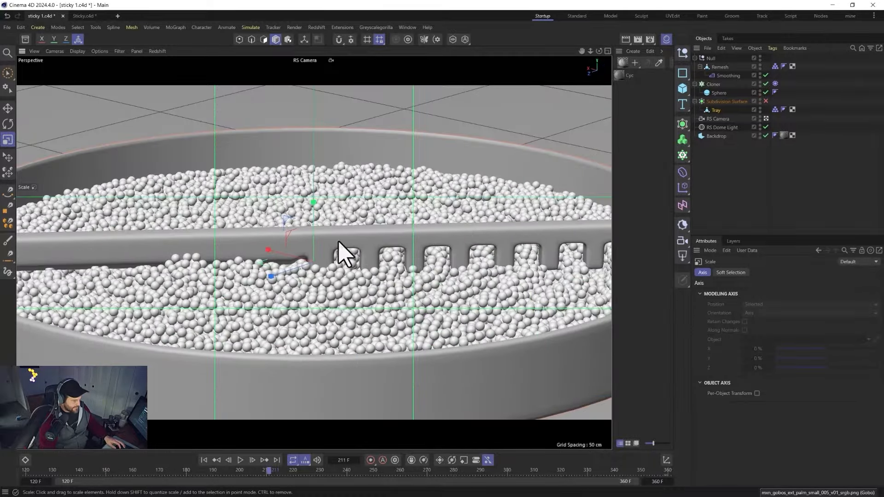
scroll(344, 267, "up", 3)
scroll(361, 331, "down", 5)
left_click_drag(352, 415, 354, 318, "alt")
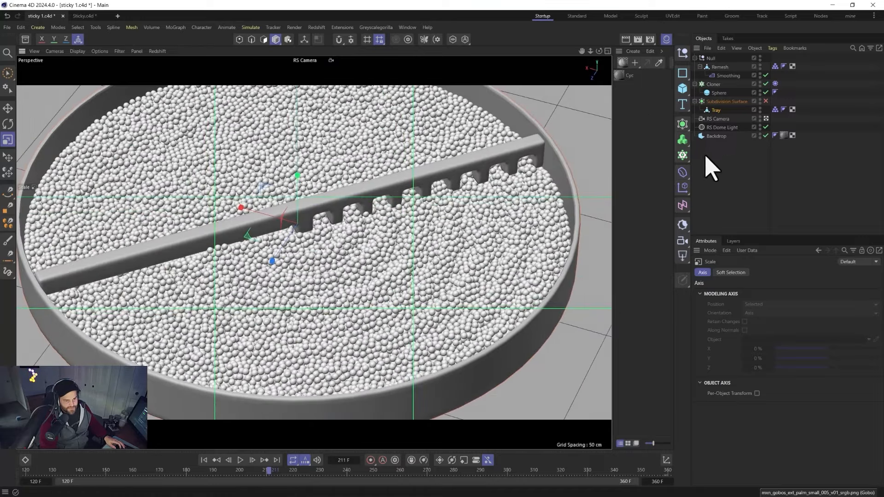
left_click(719, 120)
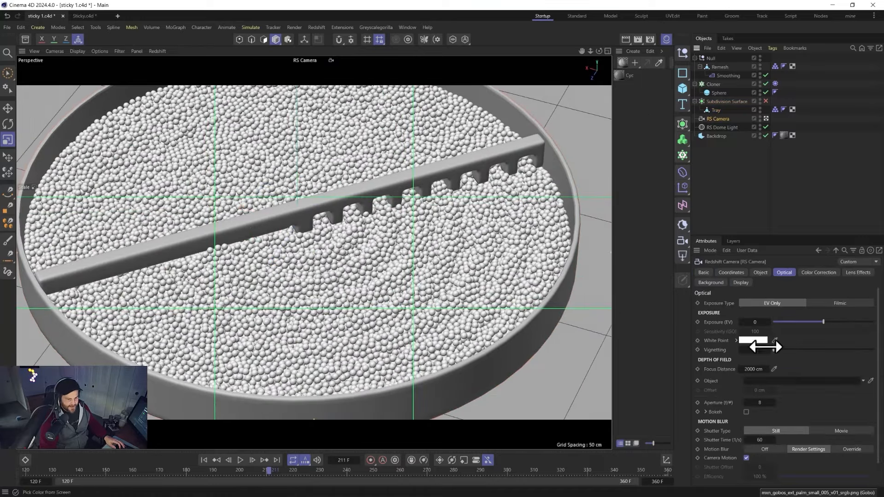
left_click(761, 272)
right_click_drag(353, 241, 346, 317, "alt")
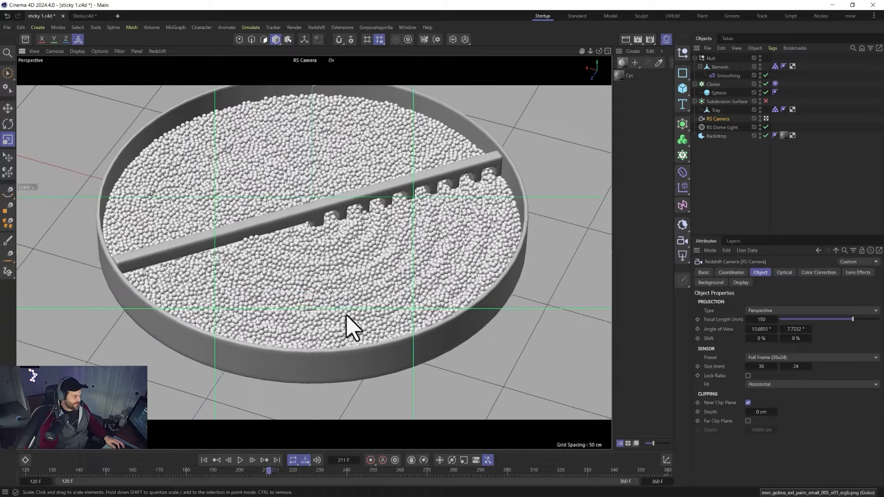
middle_click_drag(347, 317, 383, 304, "alt")
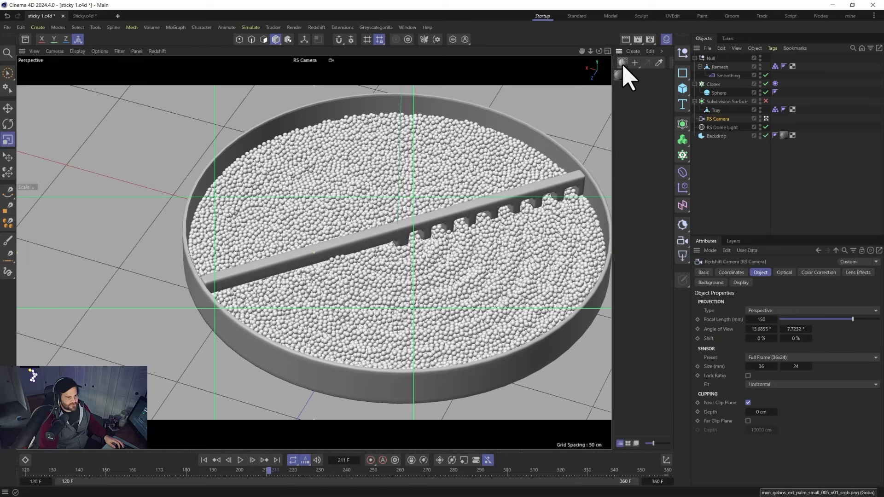
Step: Apply a new RS Standard material to the Tray and enable its parent Subdivision Surface
left_click_drag(621, 73, 786, 134)
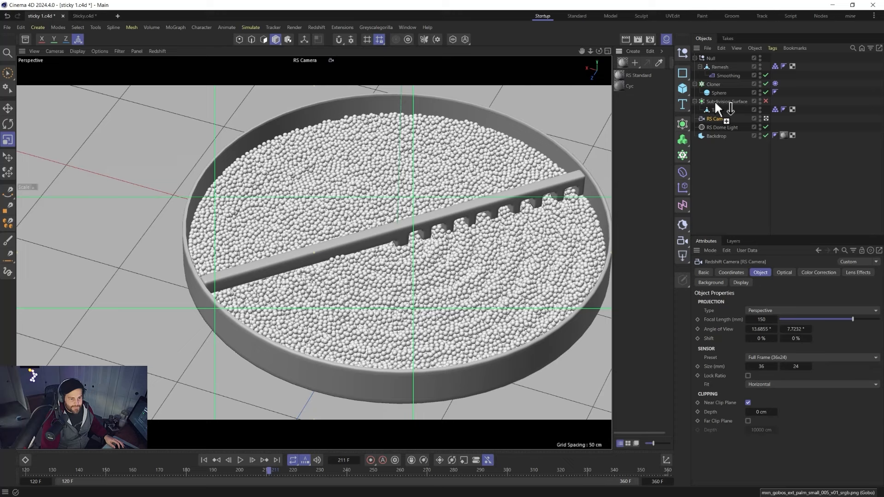
left_click_drag(717, 108, 716, 110)
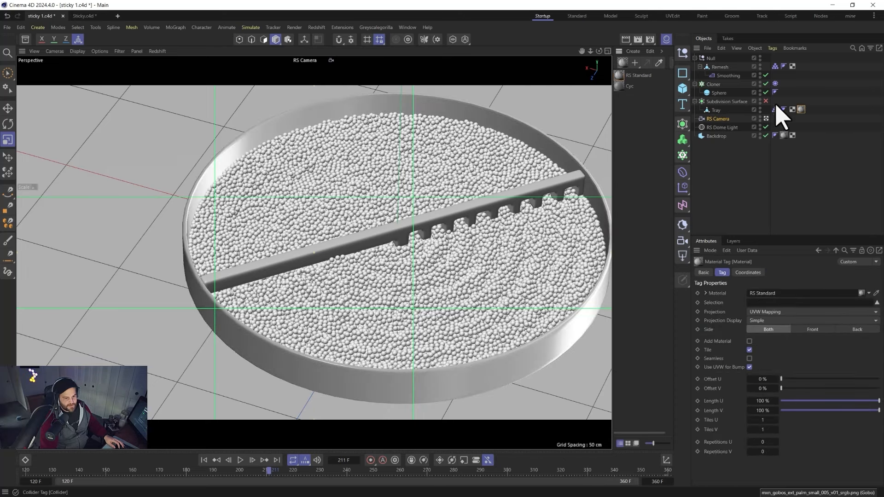
left_click(766, 101)
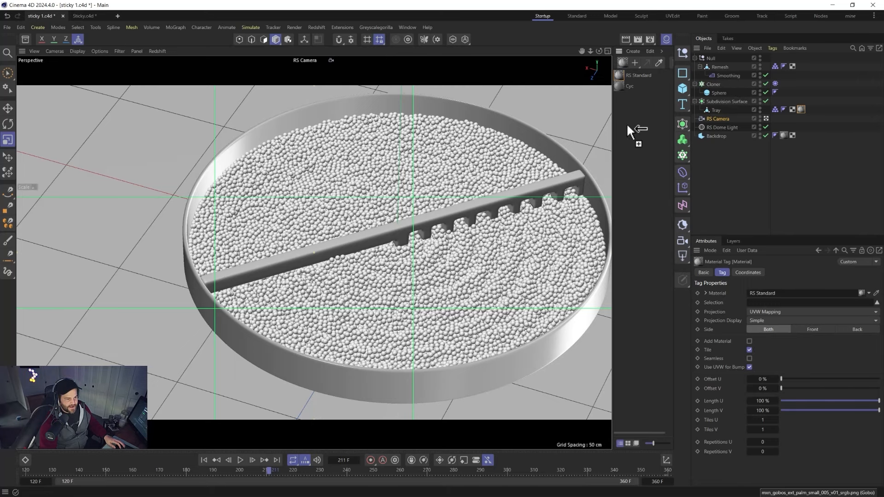
Step: Duplicate the RS Standard material and set the copy's base color to a saturated blue, RGB 12, 56, 166
left_click_drag(628, 127, 624, 96, "ctrl")
double_click(635, 97)
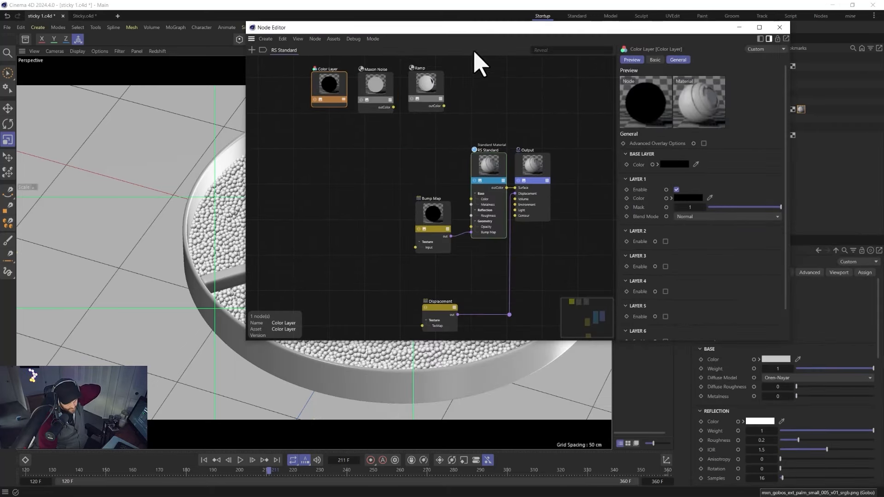
left_click(494, 162)
left_click(699, 155)
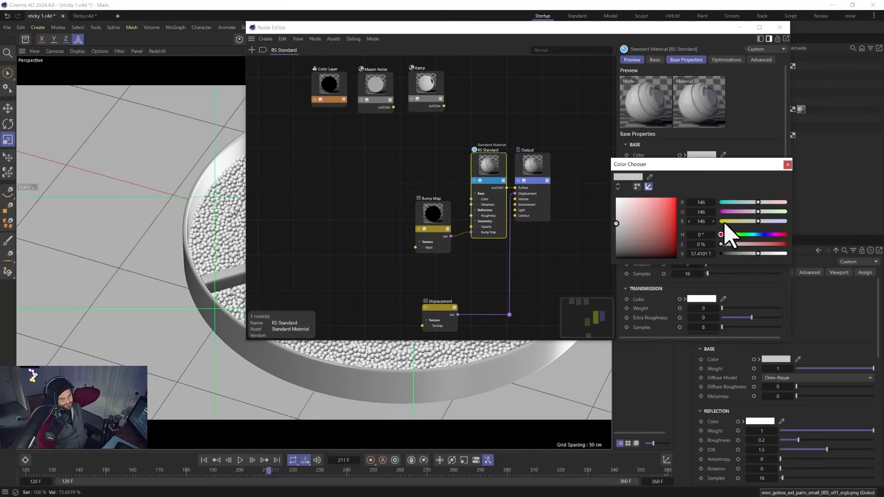
left_click(761, 235)
left_click_drag(656, 215, 672, 219)
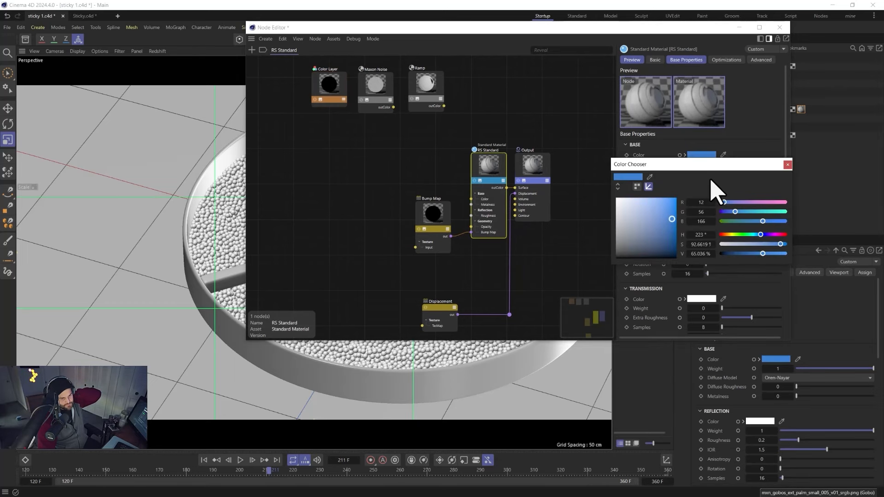
left_click(787, 164)
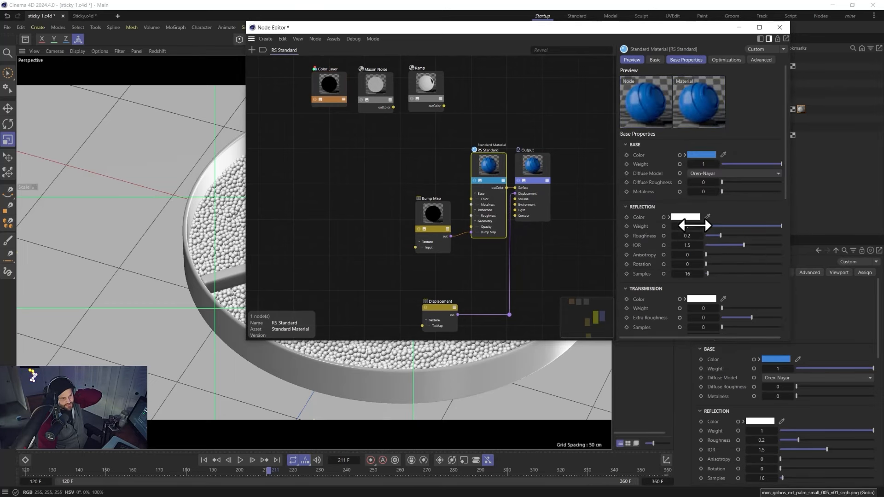
Step: Set the blue material's transmission weight to 1 and its transmission color to light blue, RGB 53, 94, 242
left_click(712, 299)
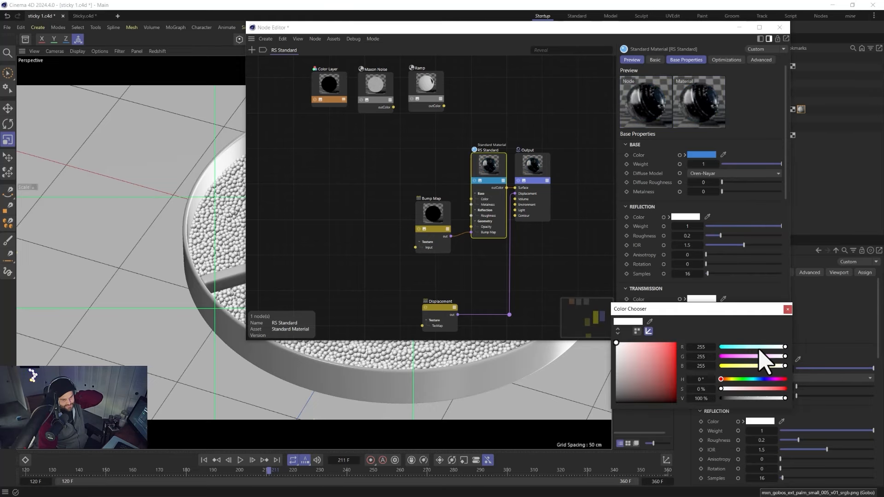
left_click_drag(760, 348, 767, 348)
left_click_drag(753, 380, 762, 379)
left_click_drag(644, 366, 664, 345)
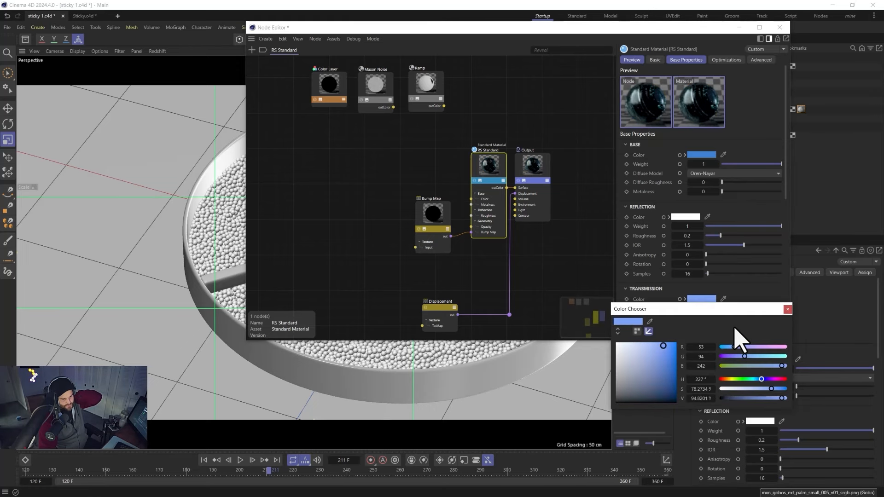
left_click(789, 310)
Step: Give the blue material's transmission a pale pink scatter color and a depth of 5.81
scroll(664, 320, "down", 2)
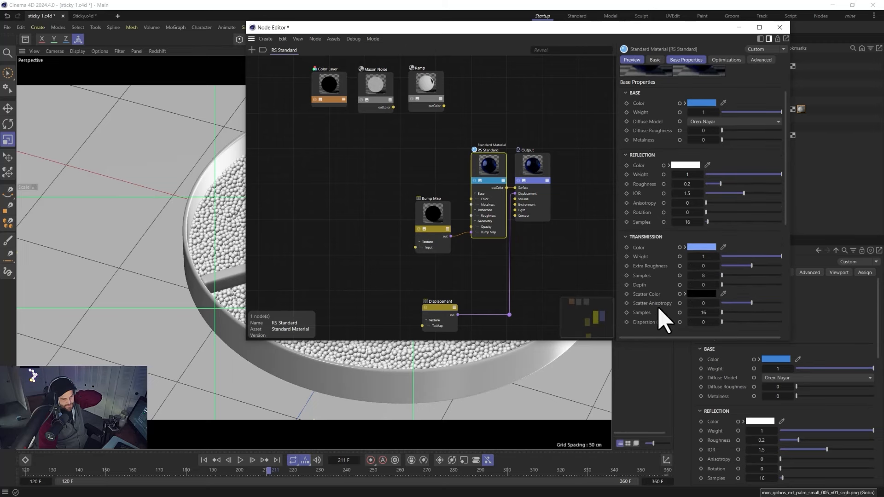
left_click(702, 294)
left_click(638, 344)
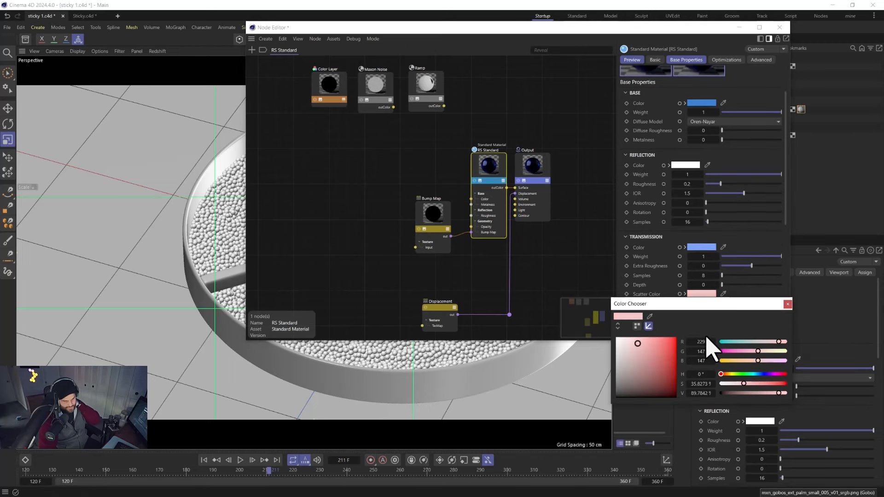
left_click(788, 304)
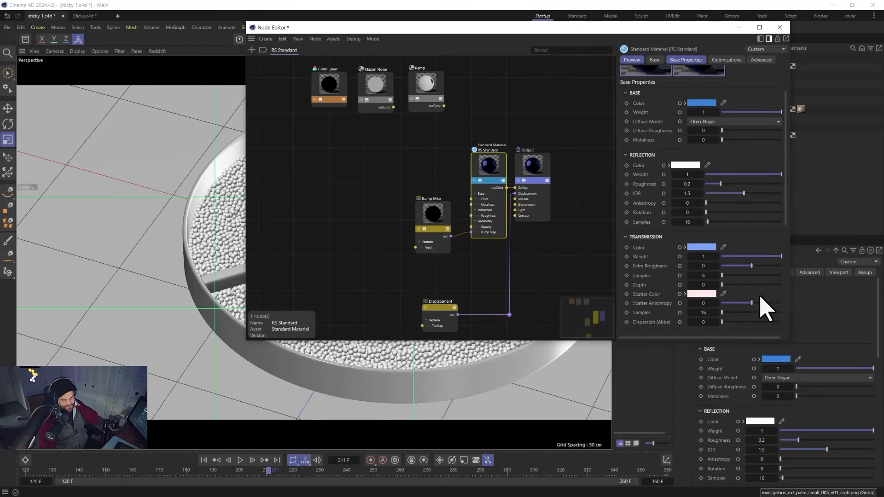
left_click(737, 285)
left_click_drag(749, 286, 765, 288)
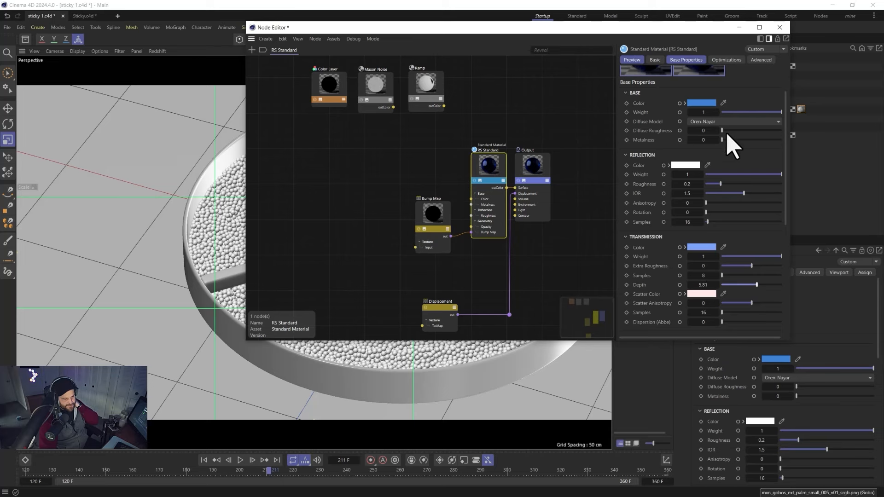
Step: Set the blue material's reflection roughness to 0.159 and its IOR to 1.281, and close the node editor
left_click(712, 184)
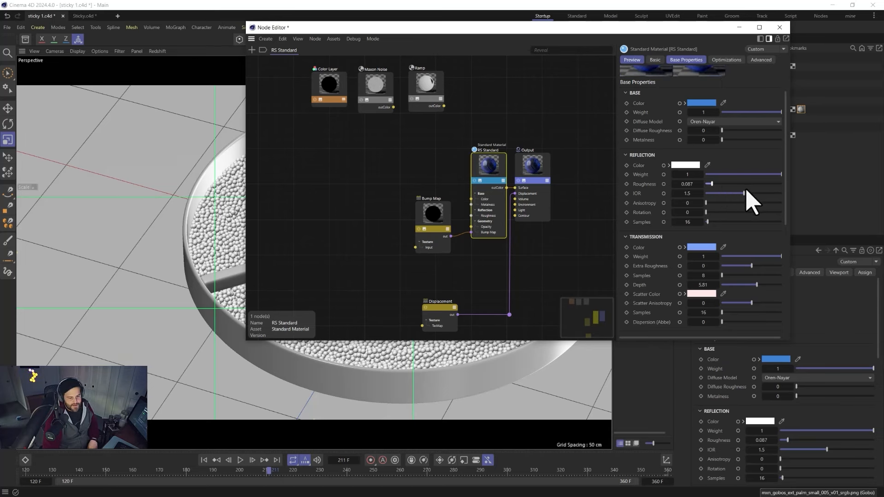
left_click_drag(747, 190, 752, 191)
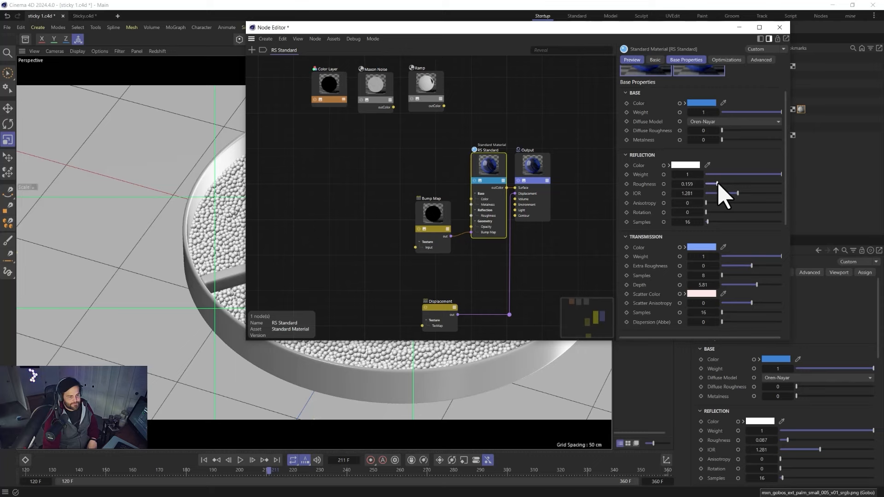
left_click(780, 28)
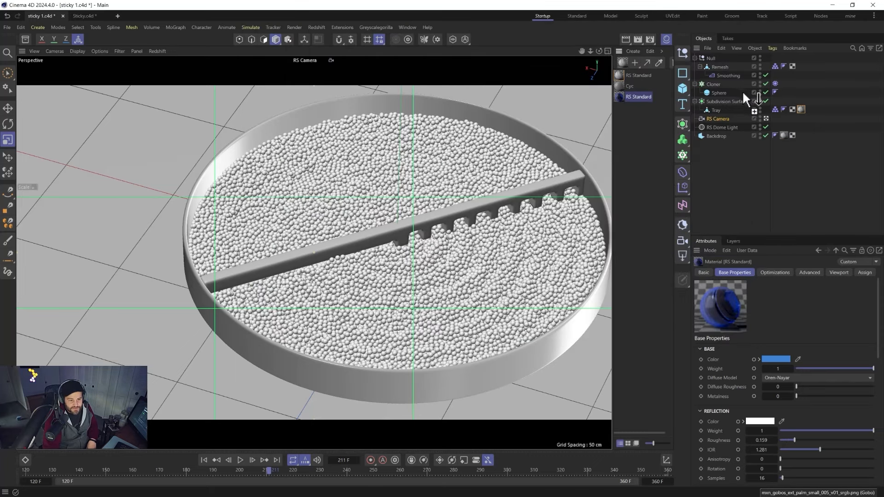
Step: Apply the blue transmissive material to the Remesh bar and the Tray, and the plain grey RS Standard material to the Sphere
left_click_drag(730, 66, 715, 66)
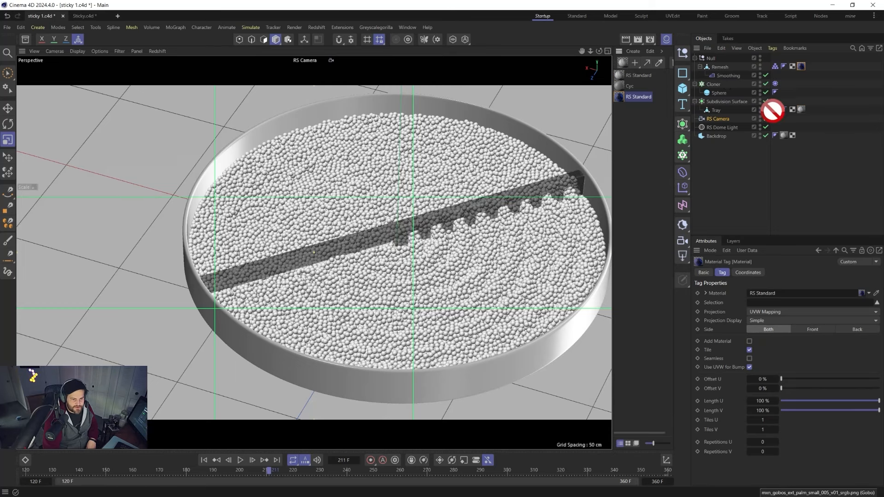
left_click_drag(799, 109, 800, 109)
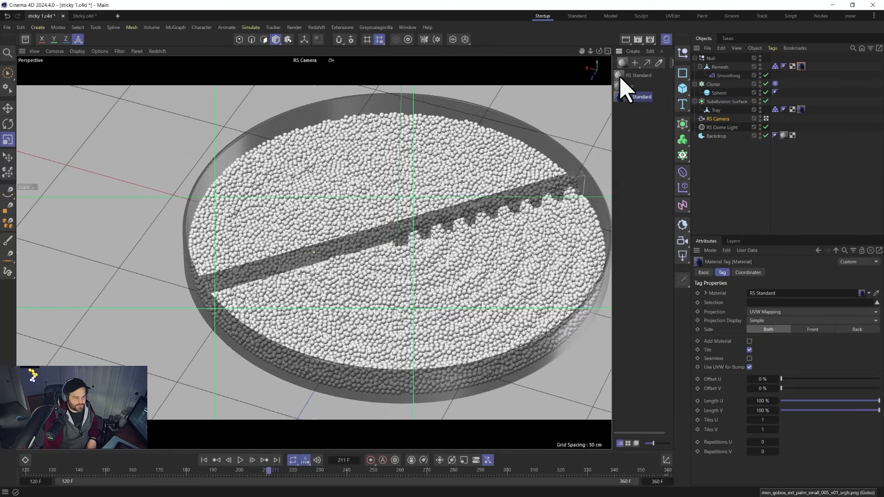
left_click_drag(621, 78, 715, 93)
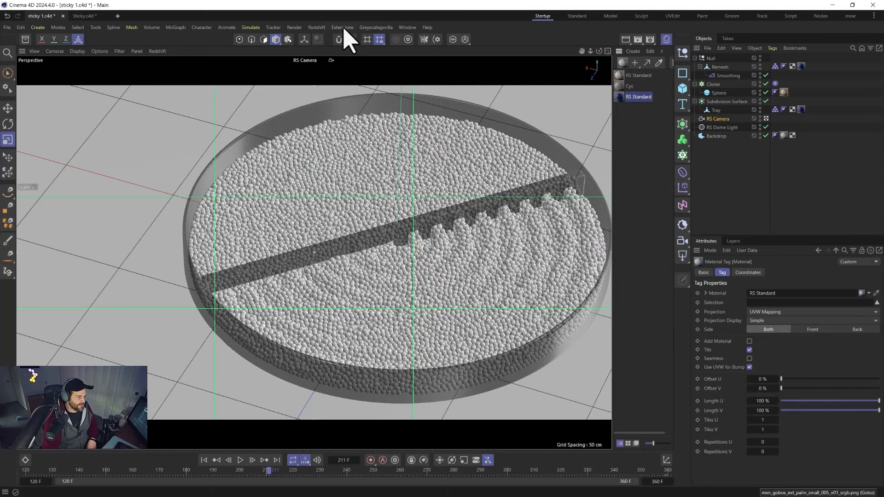
Step: Open the Redshift RenderView, start a live render of the scene and place its window clear of the material list
left_click(320, 27)
left_click(342, 95)
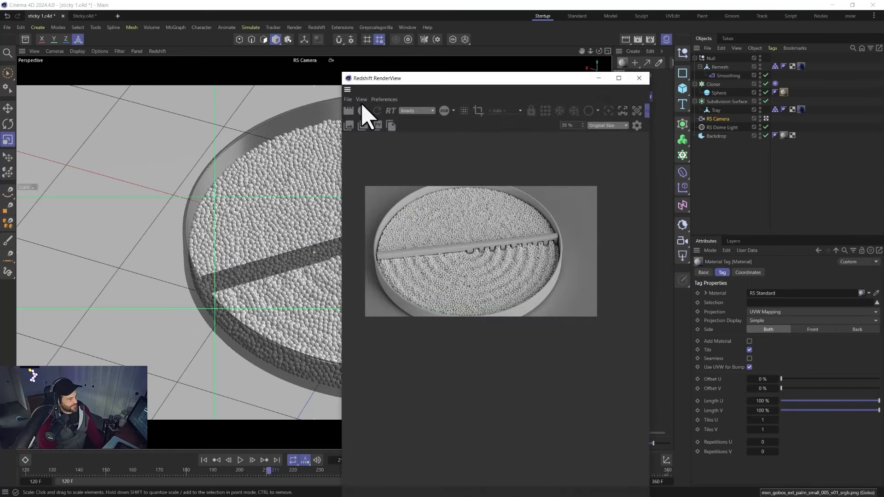
scroll(417, 235, "up", 1)
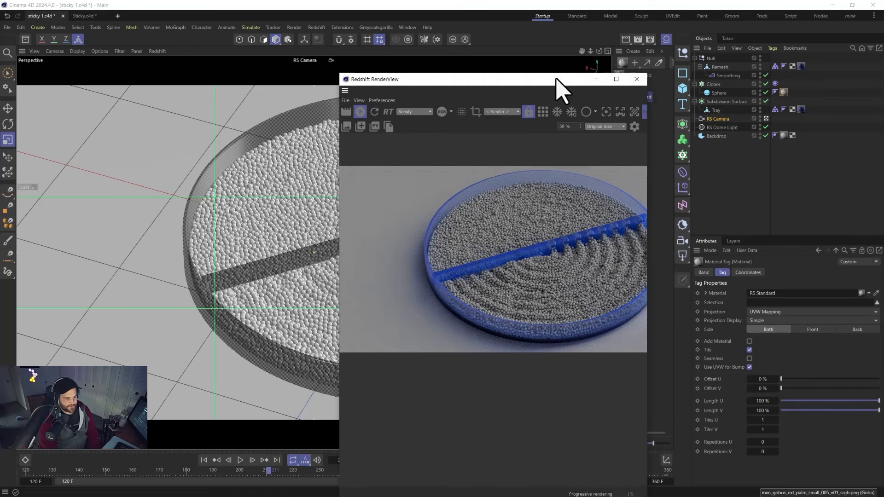
left_click_drag(560, 80, 380, 66)
Step: Set the blue material's transmission depth to 3.98 and its scatter color to a stronger pink, RGB 255, 111, 206
double_click(631, 99)
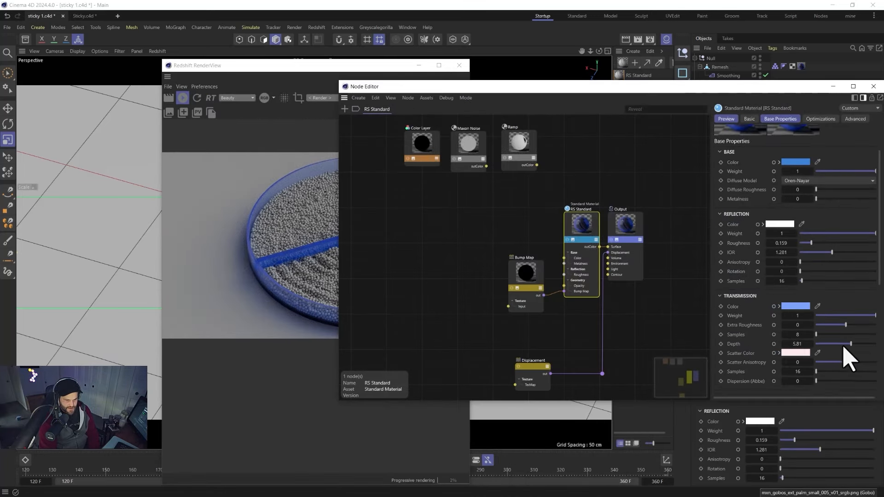
left_click_drag(841, 346, 840, 345)
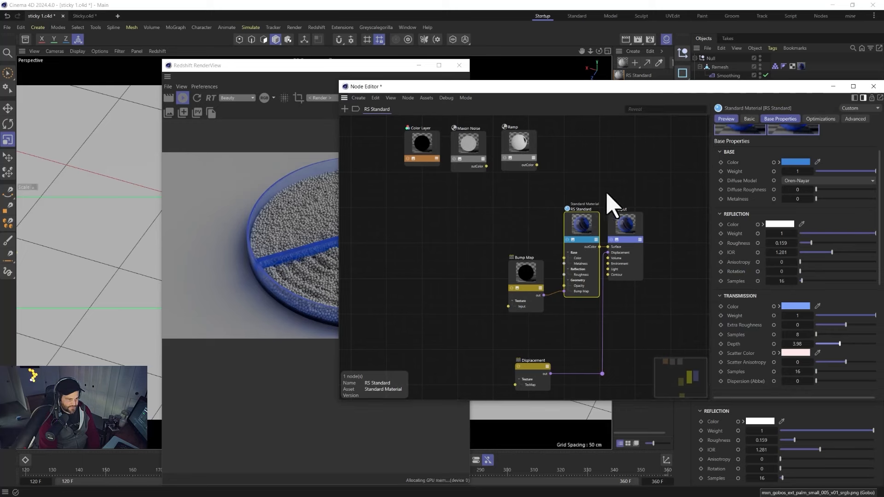
left_click(795, 353)
left_click_drag(862, 410, 845, 410)
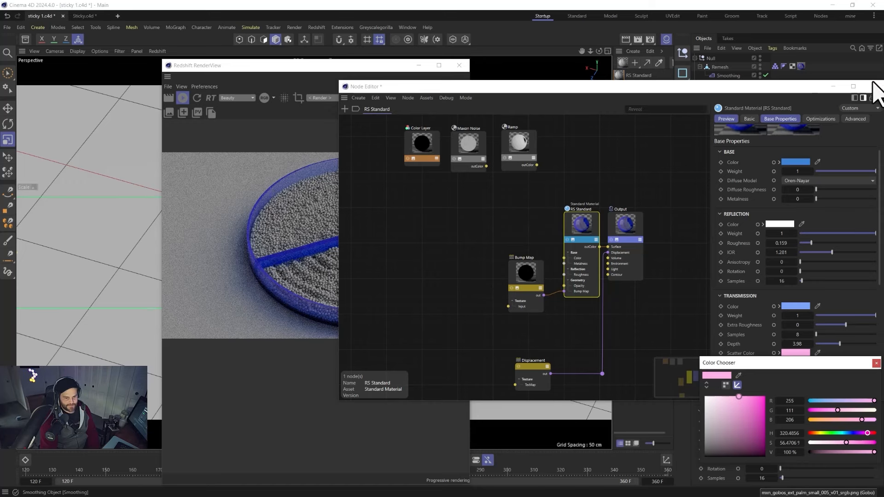
left_click(877, 364)
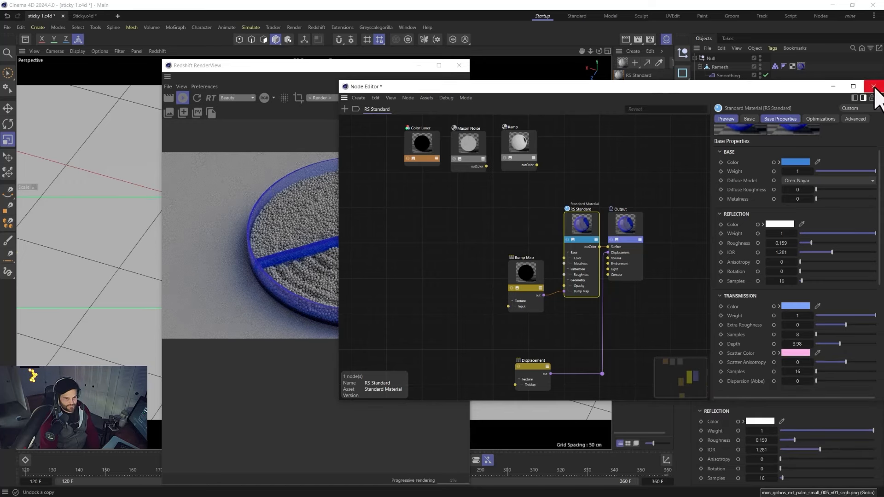
left_click(874, 87)
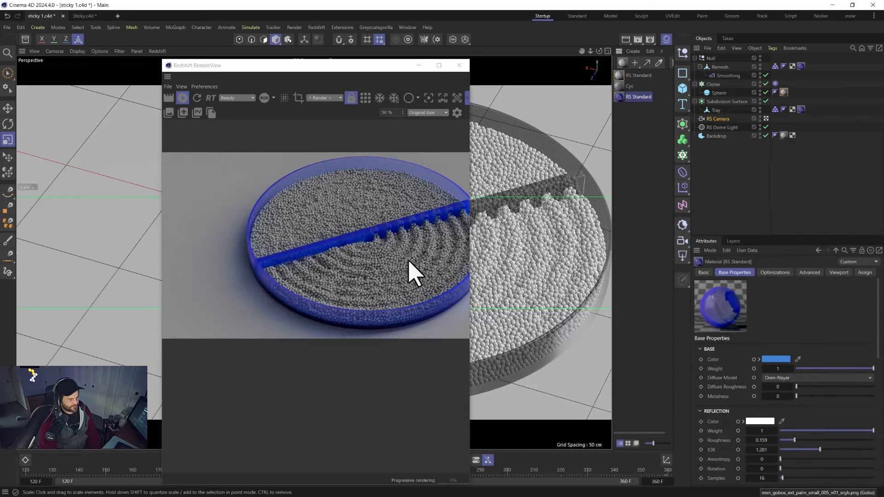
Step: Set the base color of the grey RS Standard material on the beads and backdrop to light blue, RGB 91, 126, 255
double_click(624, 87)
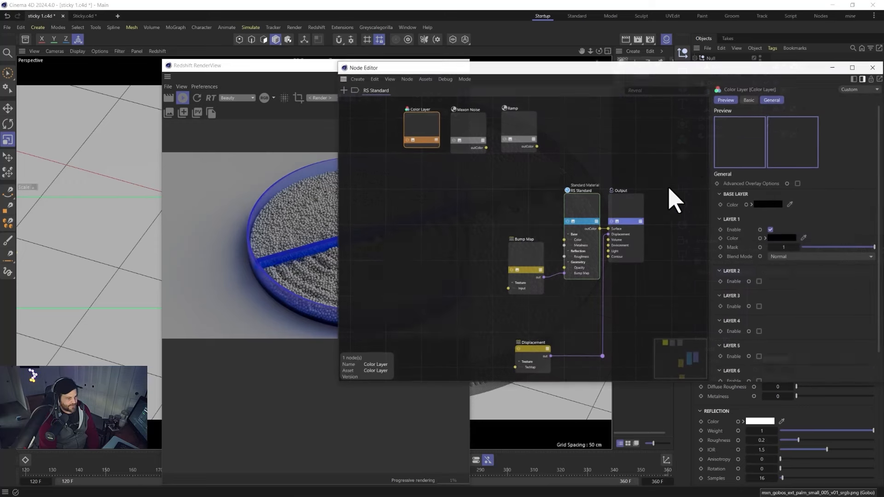
left_click(579, 205)
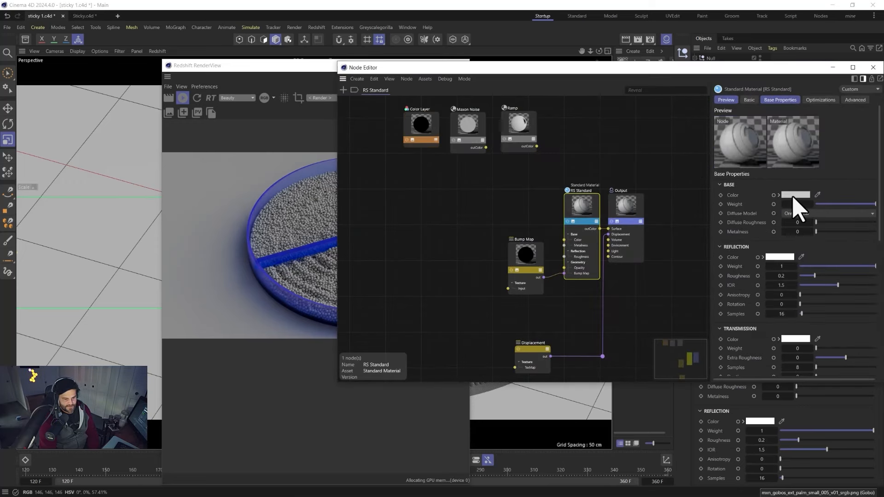
left_click(793, 197)
left_click(824, 243)
left_click_drag(721, 244, 727, 243)
left_click_drag(843, 275, 851, 275)
left_click_drag(731, 253, 744, 239)
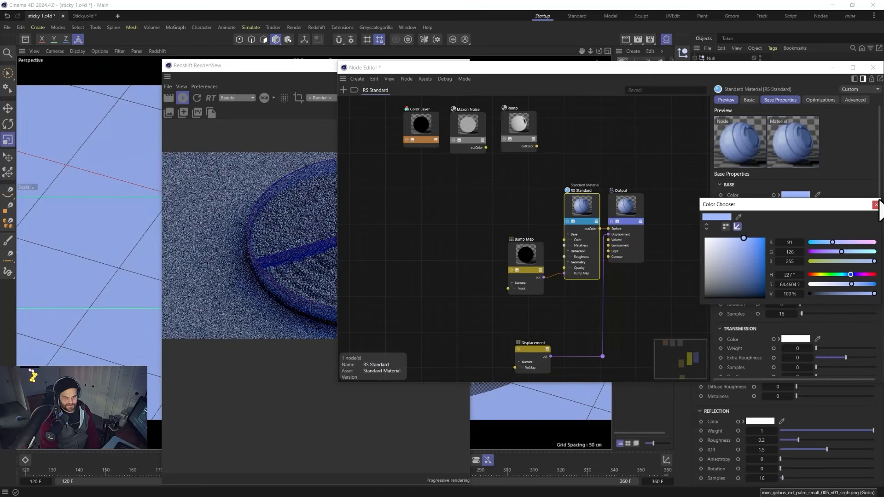
left_click(877, 205)
left_click(873, 67)
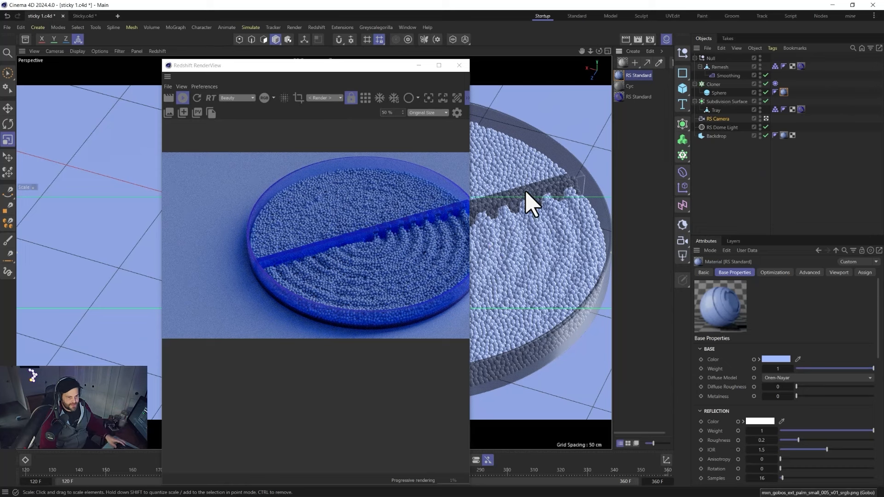
Step: Close the render preview and add a Redshift area light with a target null
left_click(713, 128)
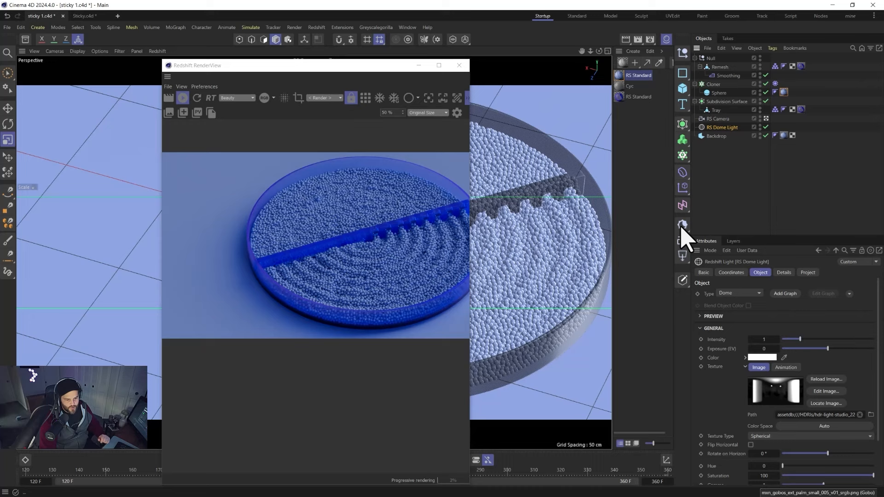
left_click(682, 256)
left_click(459, 66)
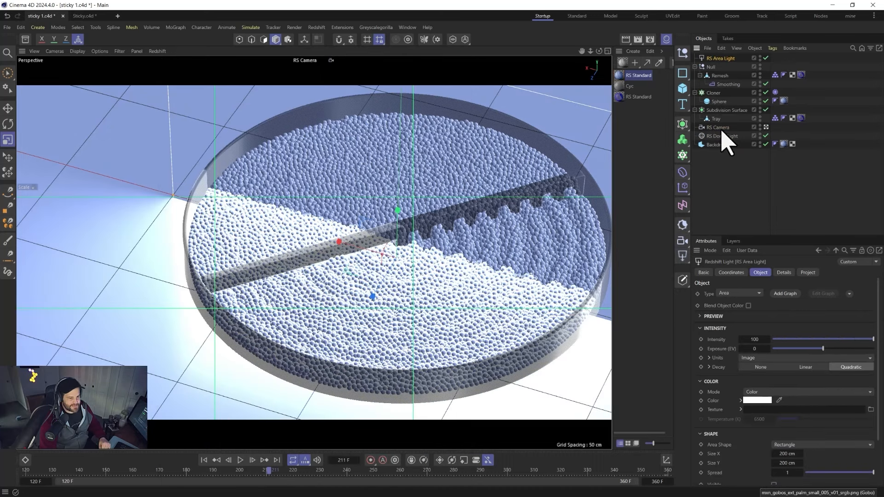
left_click(850, 294)
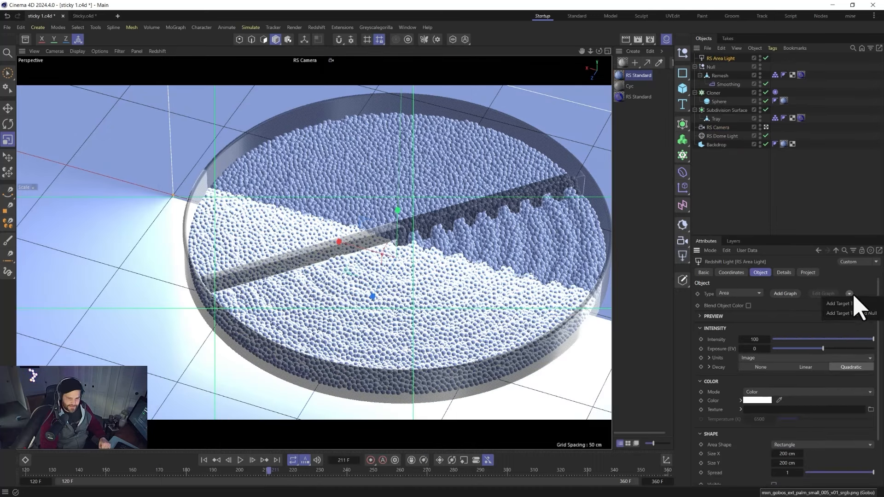
left_click(848, 313)
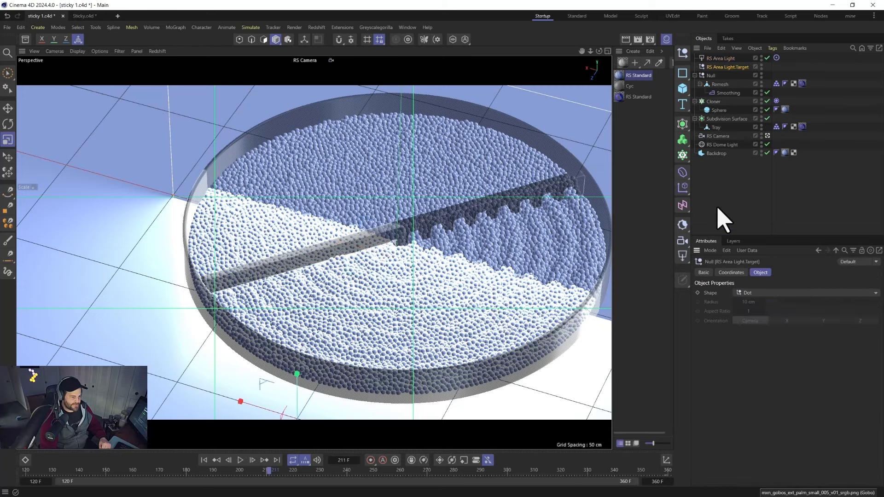
Step: Move the RS Area Light in the top view to a spot outside the tray, beyond its upper-left edge
left_click(711, 58)
middle_click(372, 270)
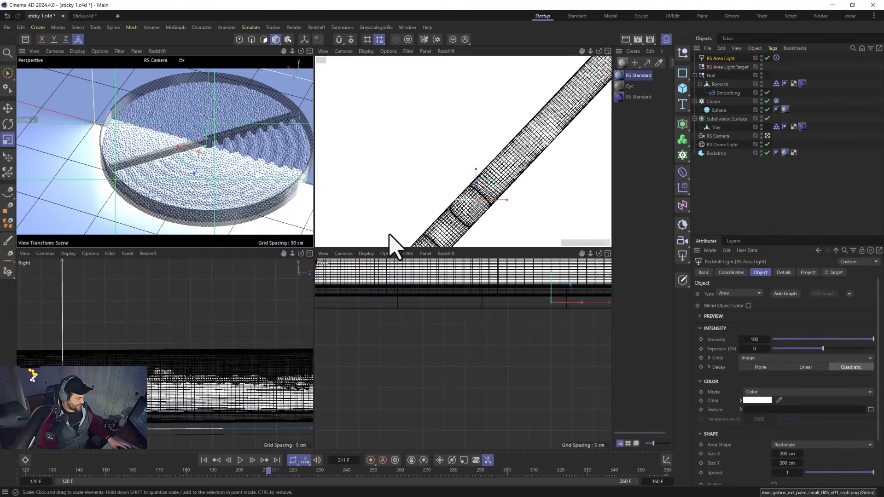
key("e")
scroll(484, 204, "down", 10)
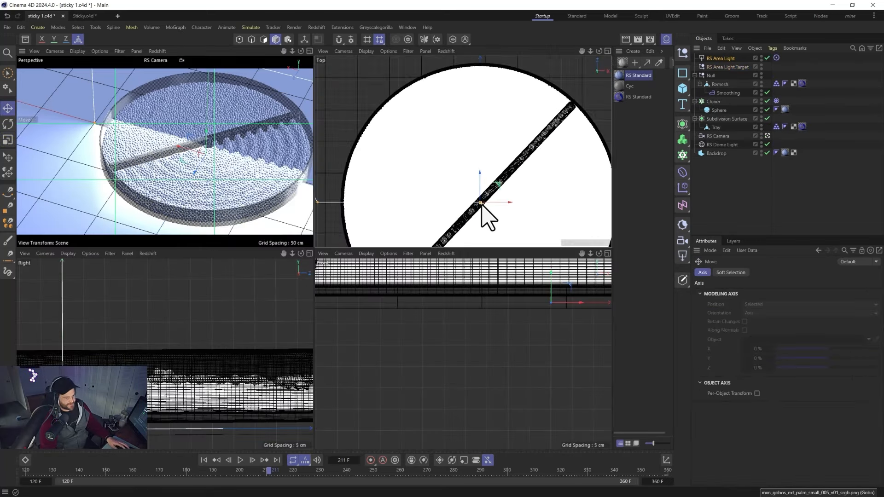
scroll(482, 205, "down", 6)
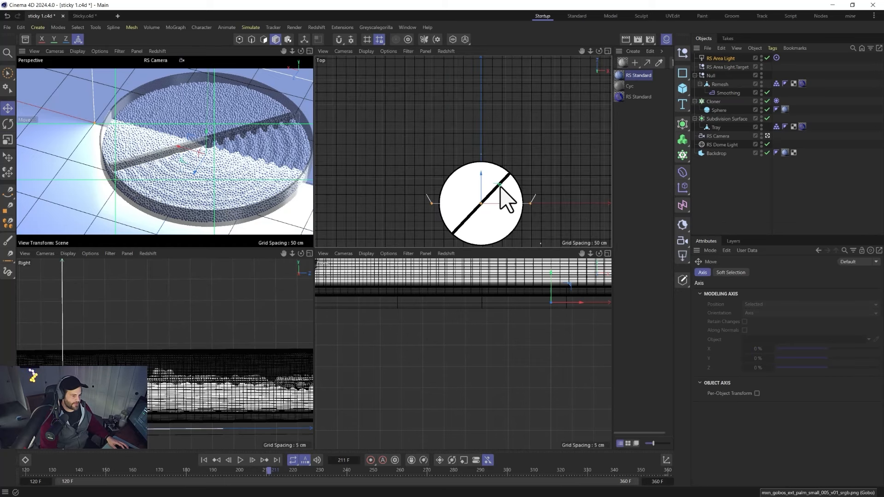
left_click_drag(475, 151, 453, 105)
Step: Move the RS Area Light's target null onto the round tray in the top view
left_click(730, 67)
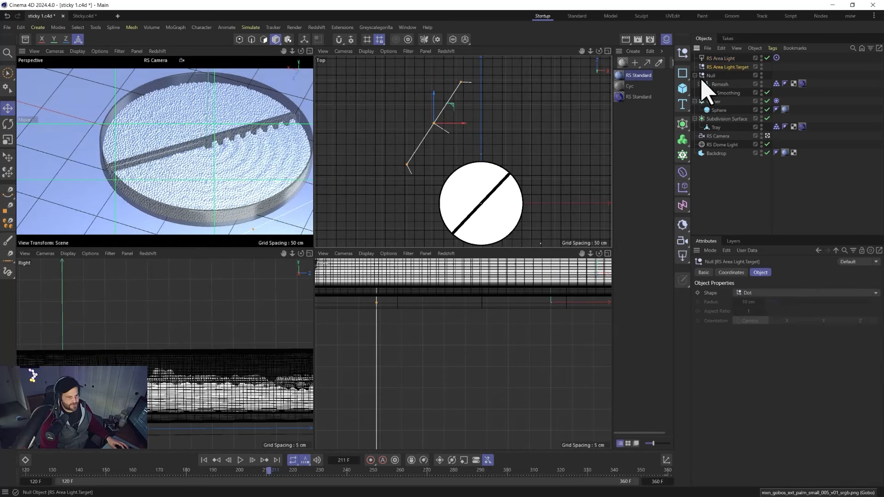
left_click_drag(482, 132, 481, 182)
Step: Raise the RS Area Light well above the tray in the right view and widen it to about 283 cm
left_click(720, 59)
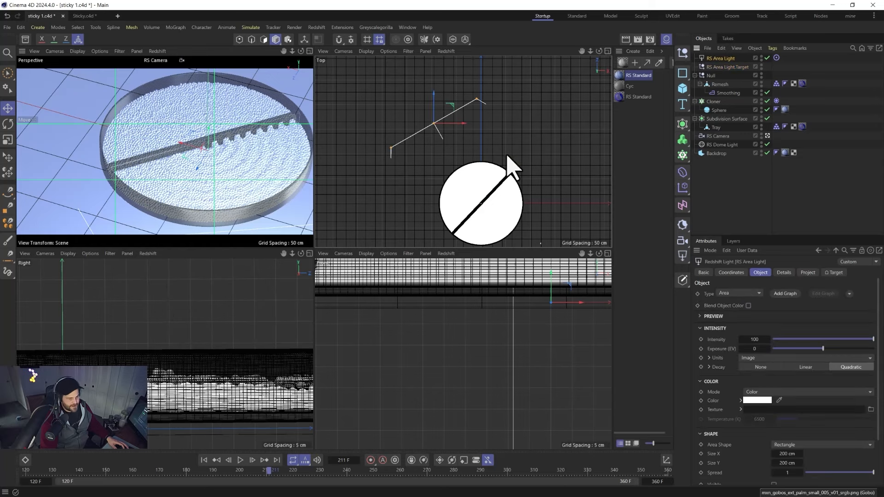
scroll(204, 341, "down", 1)
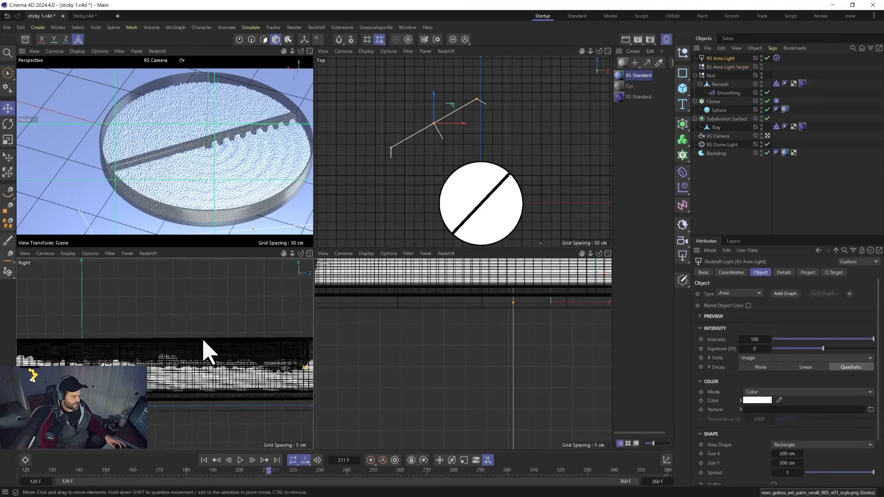
middle_click(204, 342)
scroll(212, 343, "down", 5)
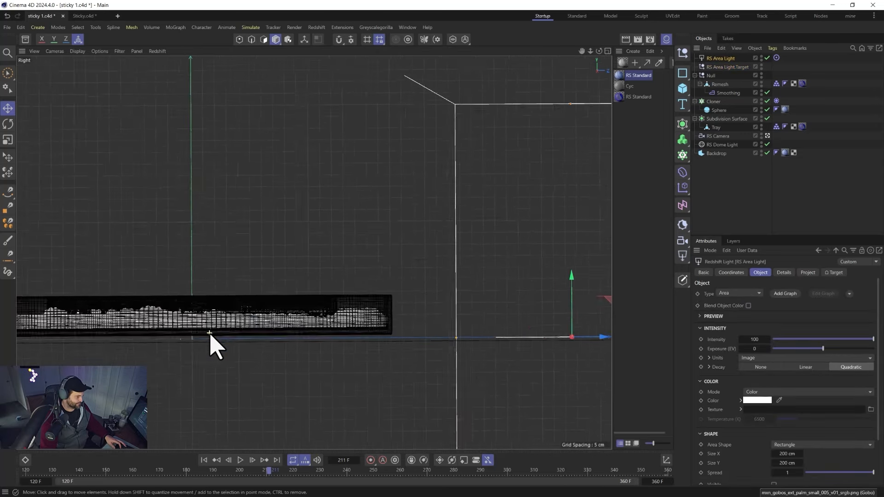
scroll(209, 333, "down", 4)
middle_click_drag(209, 333, 260, 299, "alt")
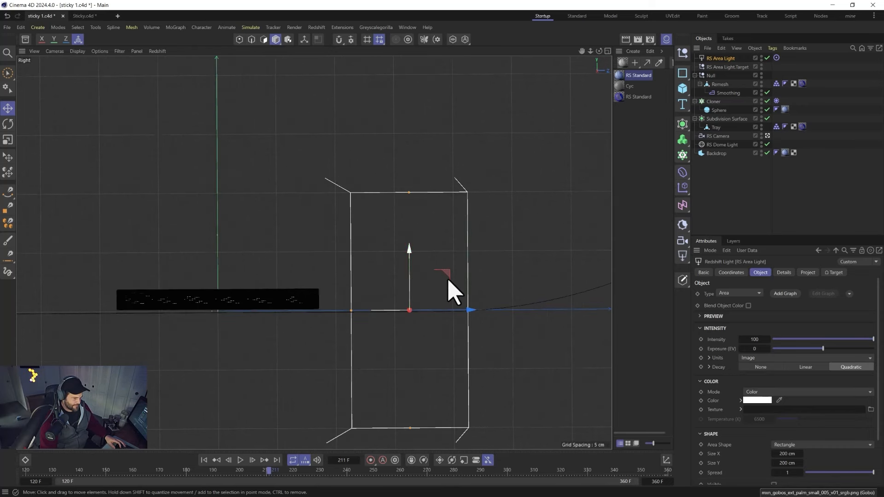
left_click_drag(449, 283, 498, 151)
left_click_drag(506, 174, 488, 192)
middle_click(382, 233)
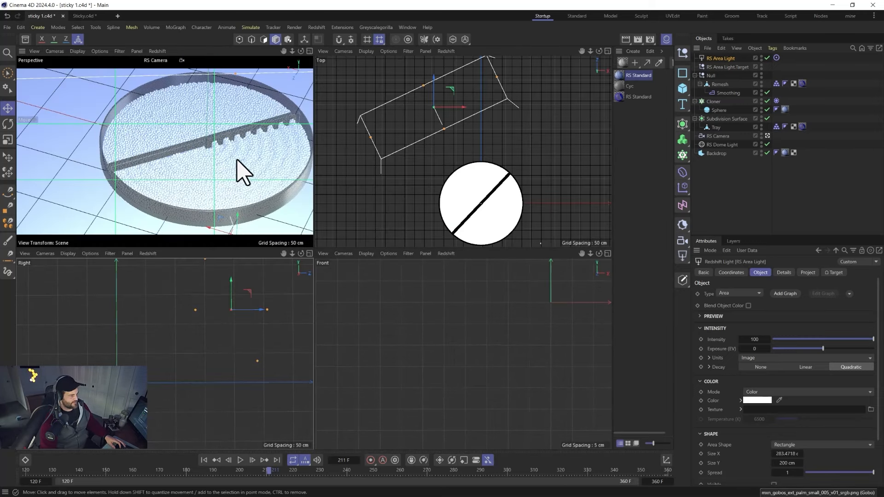
Step: Move the RS Area Light in the top view to the opposite side of the tray, beyond its lower-right edge
middle_click(195, 168)
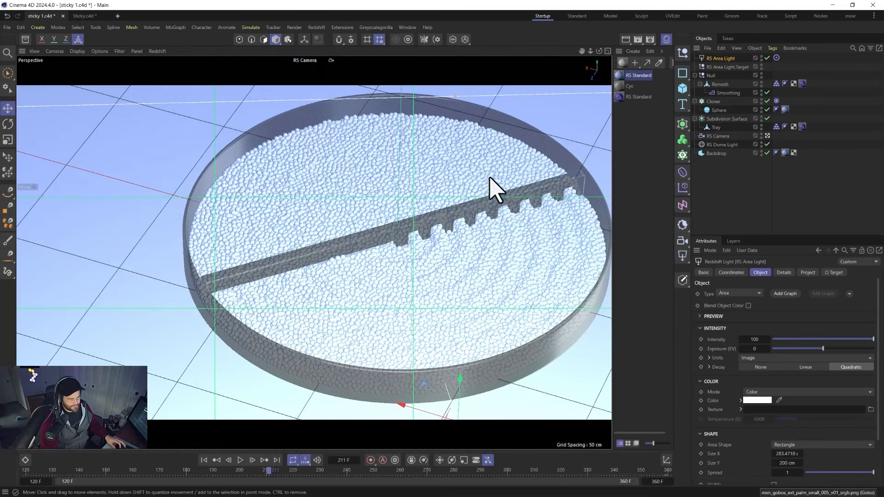
middle_click(465, 272)
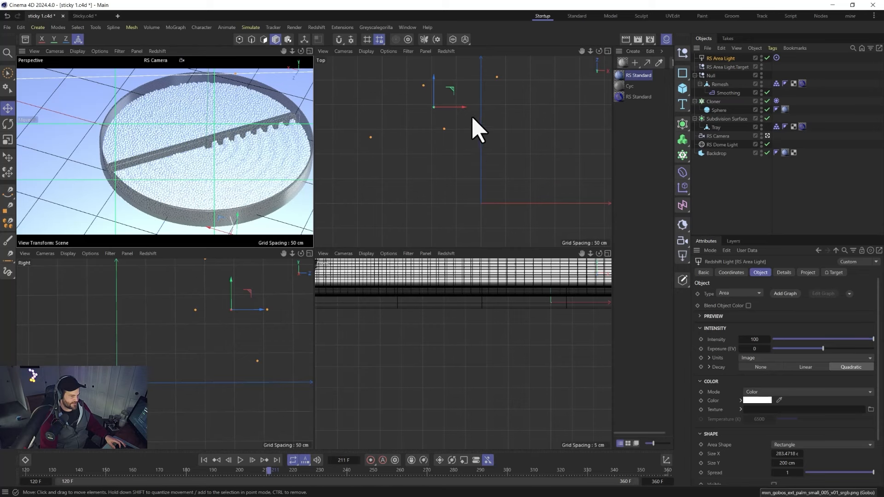
middle_click(481, 157)
scroll(478, 166, "down", 8)
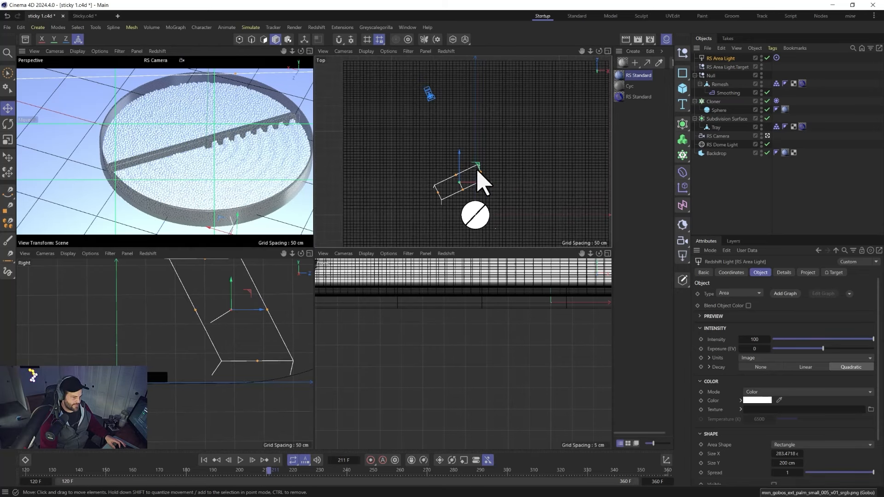
left_click_drag(487, 181, 510, 233)
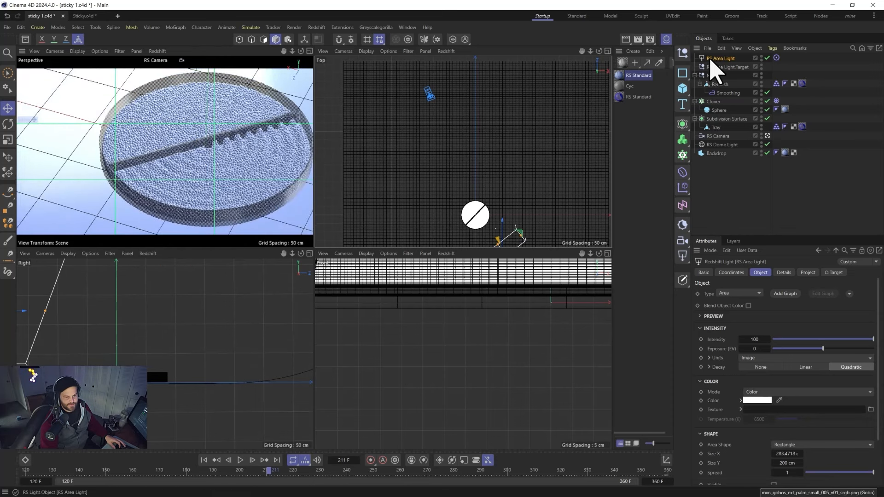
Step: Set the RS Area Light's spread to 0.022 and its intensity to 10
left_click_drag(813, 474, 809, 473)
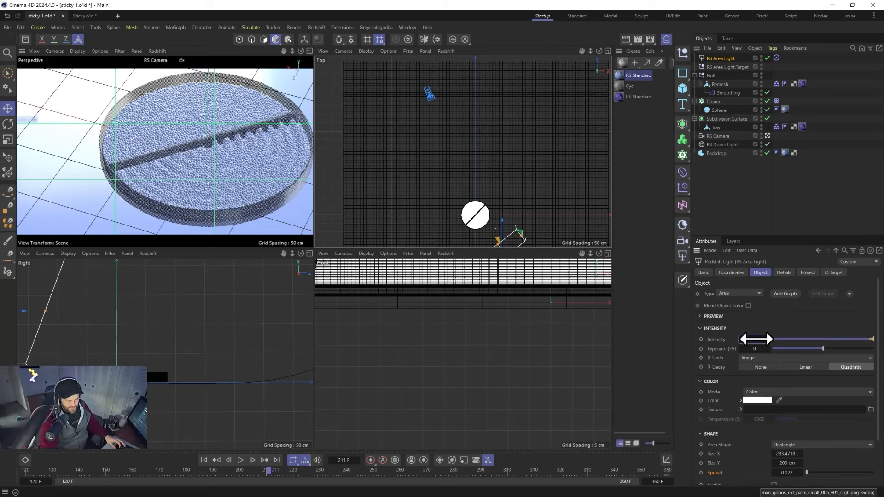
type("10")
key("Return")
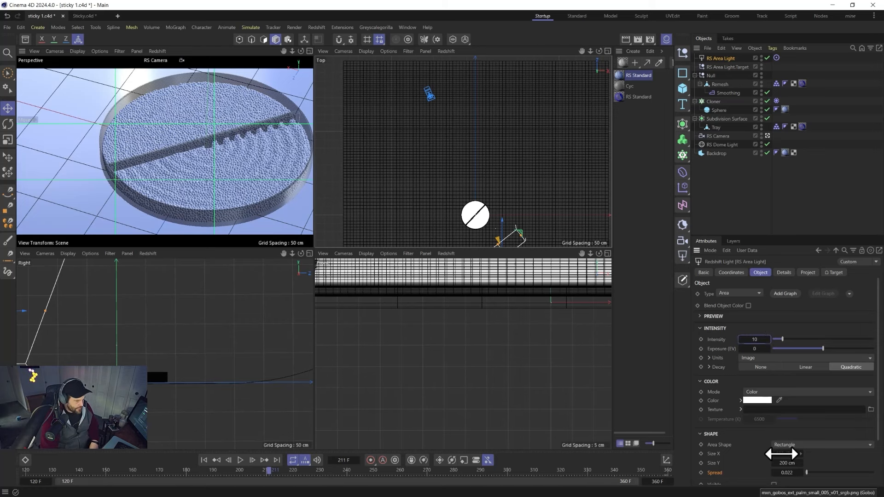
Step: Enlarge the RS Area Light to 400 cm in both Size X and Size Y
left_click(782, 454)
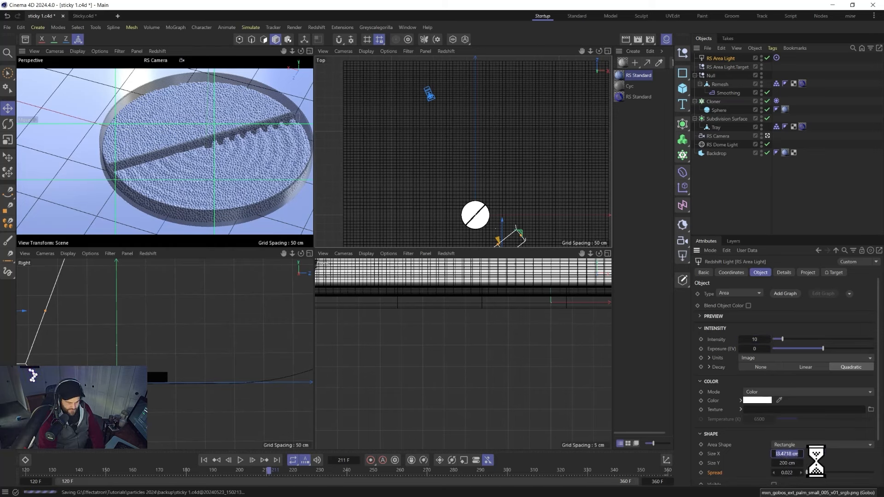
type("400")
key("Tab")
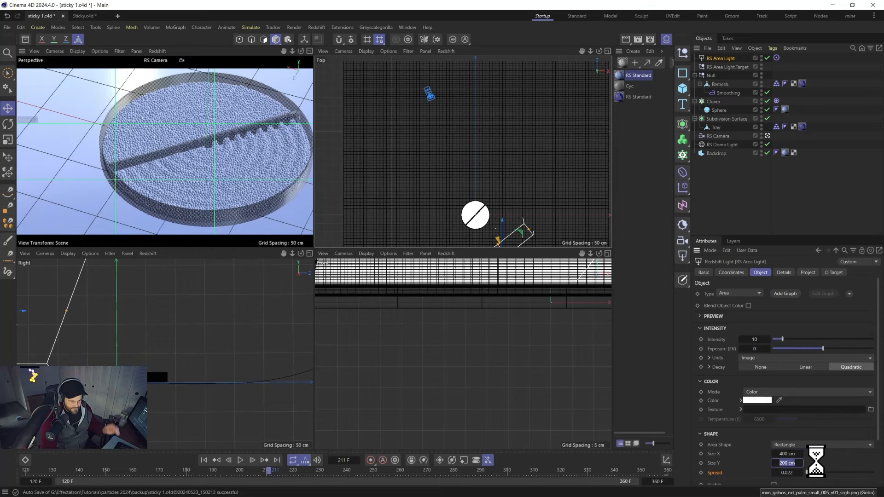
type("400")
key("Return")
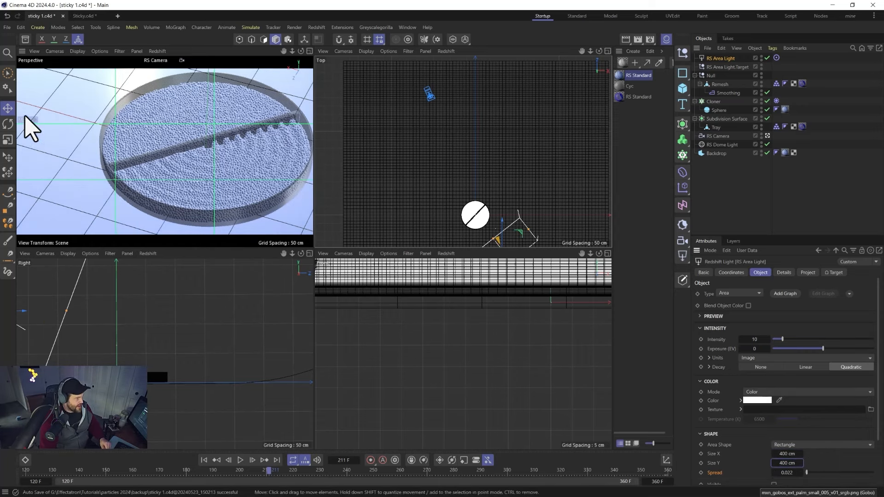
Step: Browse the gobo assets and apply the tree gobo mxn_gobos_ext_tree_009_v01_srgb.png as the area light's color texture
left_click(26, 41)
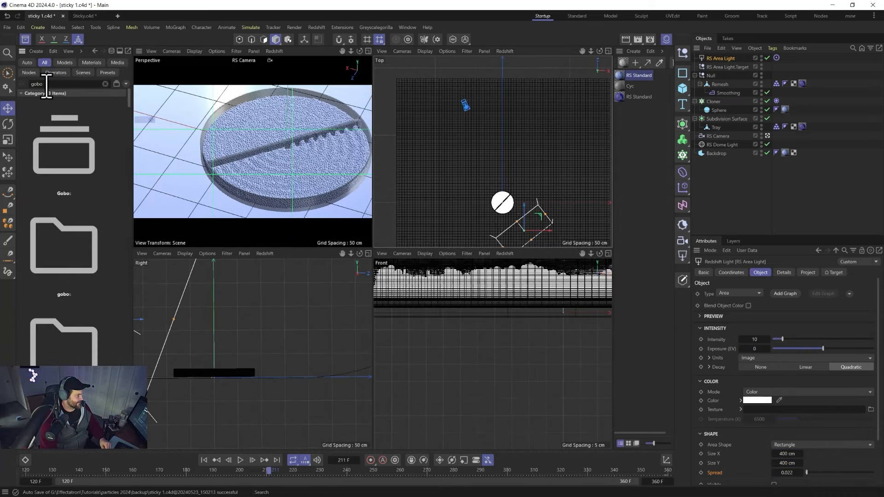
scroll(88, 294, "down", 15)
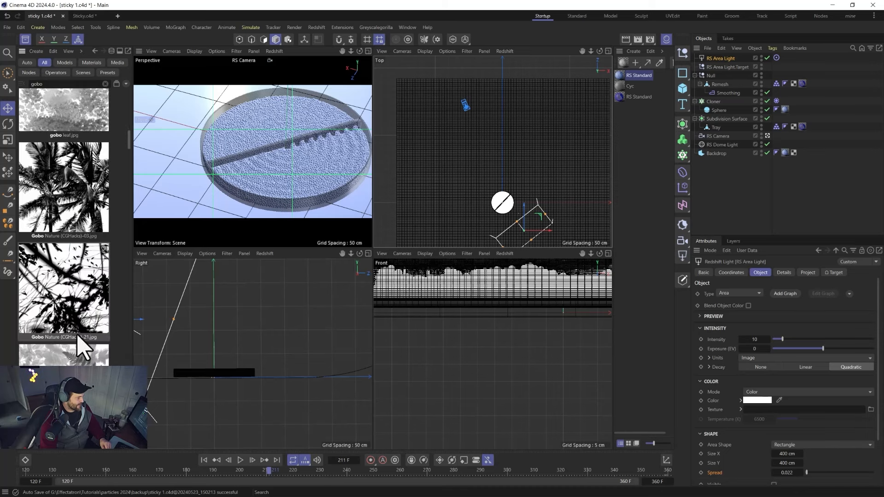
scroll(80, 322, "down", 15)
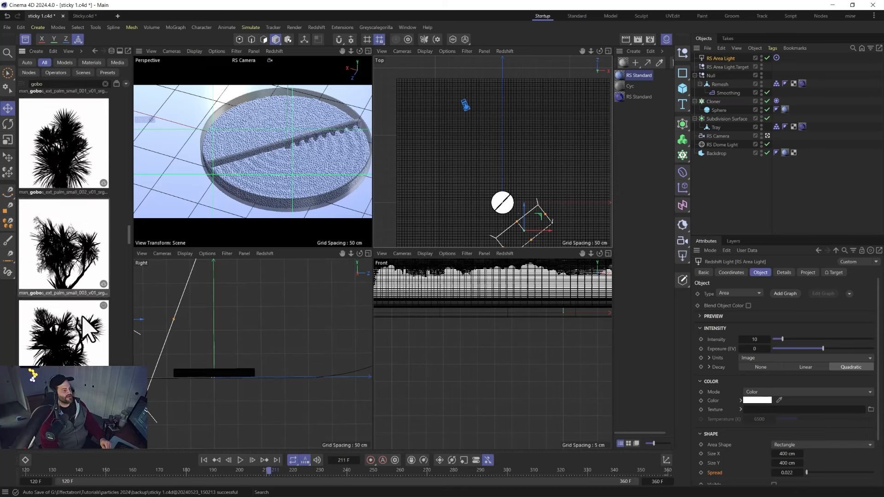
scroll(85, 352, "down", 10)
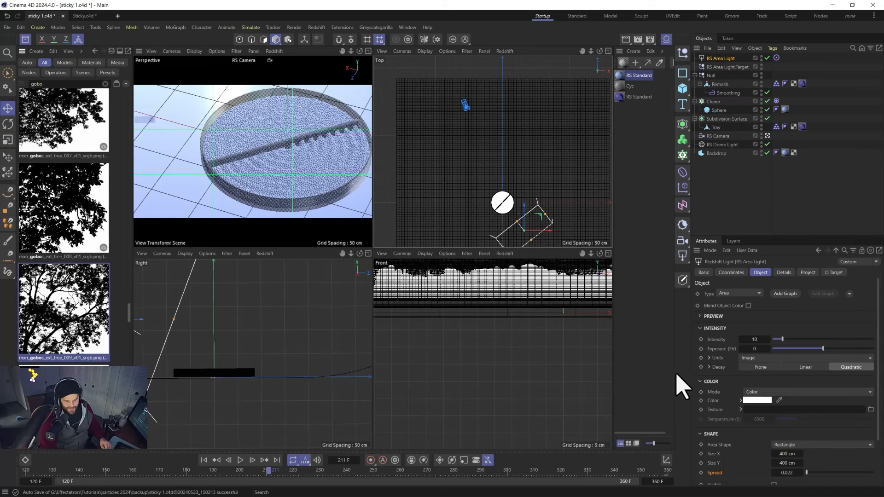
left_click_drag(772, 418, 770, 411)
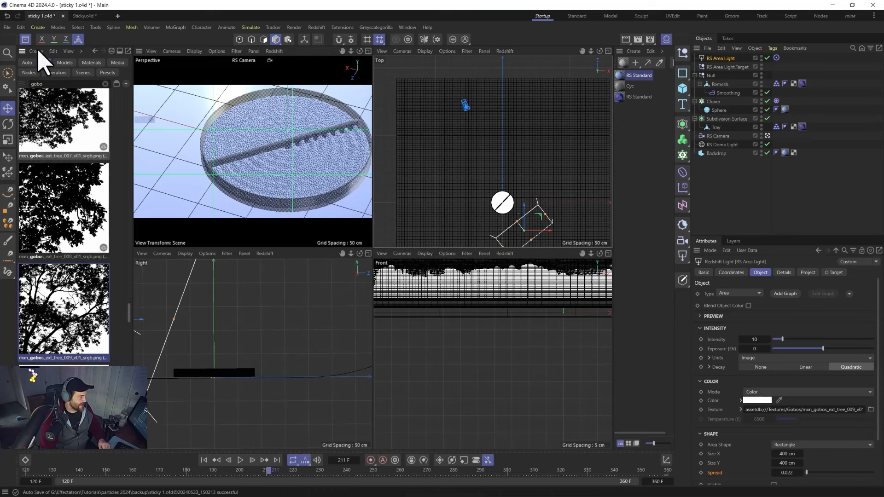
left_click(25, 40)
Step: Start an interactive render in Redshift RenderView and check the gobo shadows over the tray
left_click(316, 27)
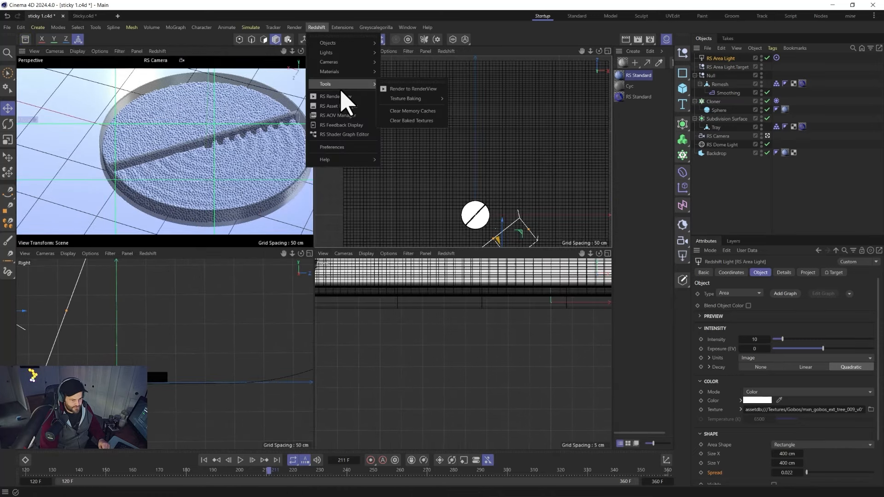
left_click(347, 98)
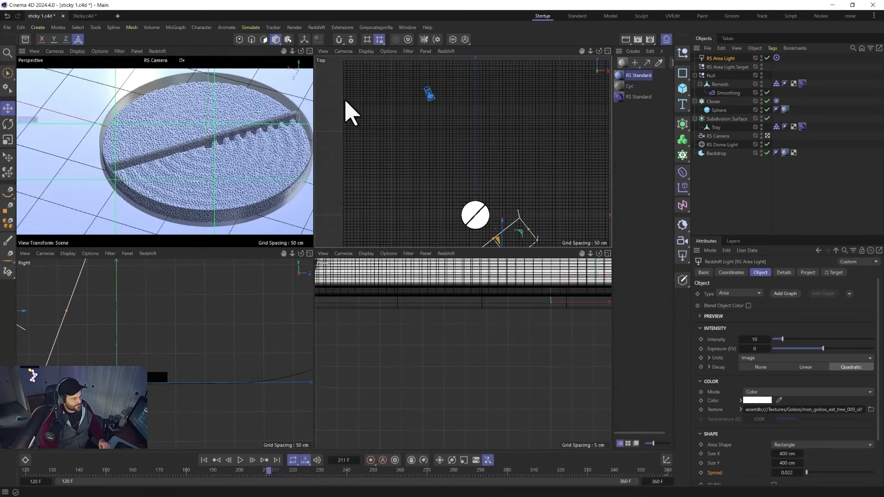
left_click(363, 111)
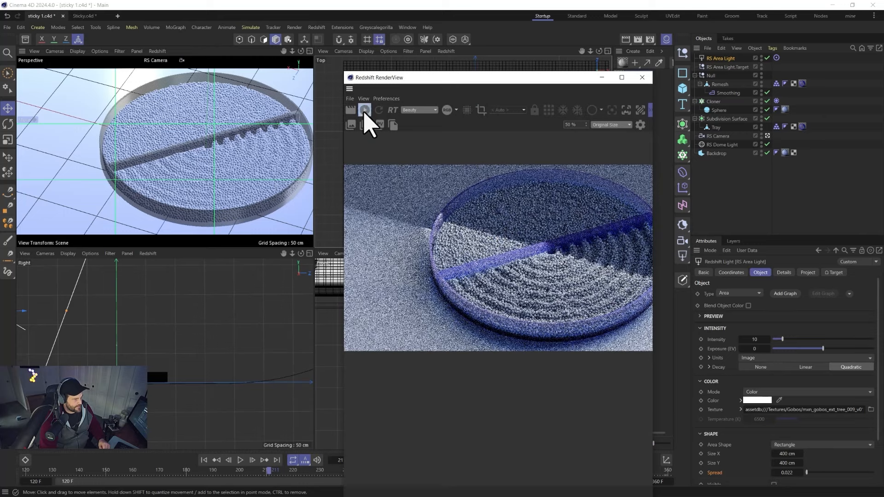
middle_click(222, 193)
left_click_drag(368, 79, 207, 59)
scroll(369, 263, "down", 1)
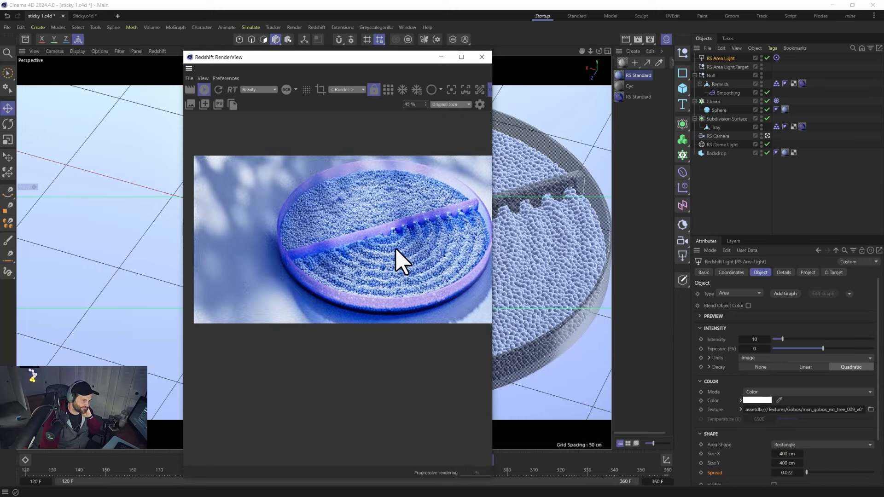
Step: Change the tray and bar material's transmission scatter color from pink to violet, RGB 149, 111, 255
double_click(621, 98)
scroll(765, 366, "down", 4)
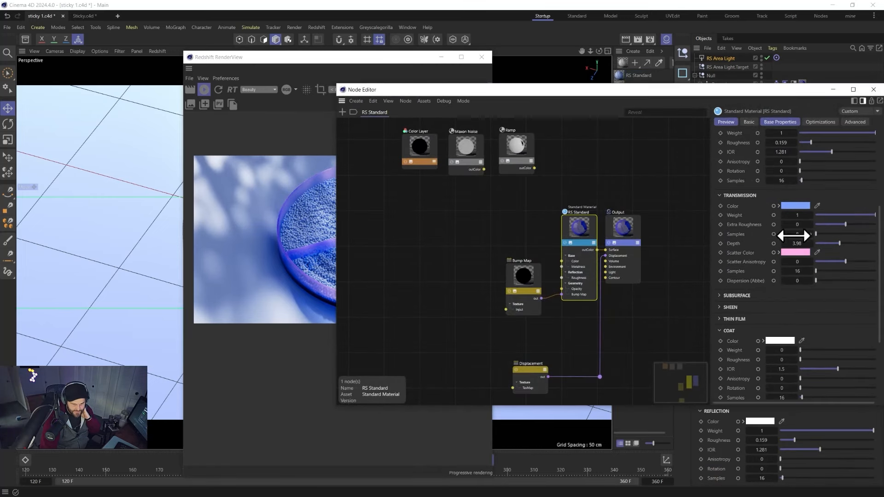
left_click(796, 253)
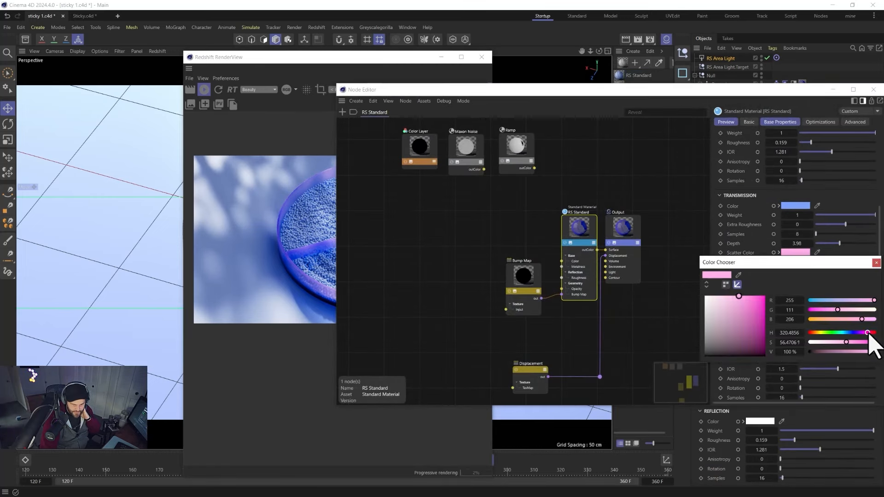
left_click_drag(868, 333, 856, 334)
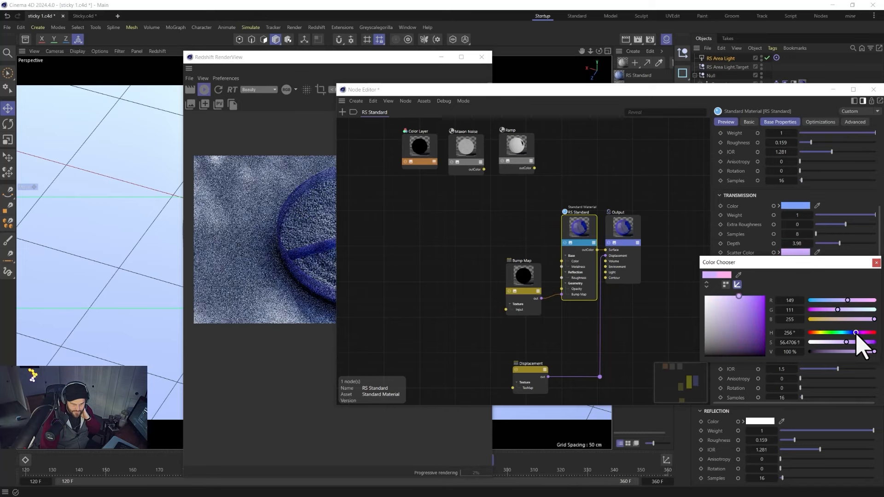
left_click(876, 263)
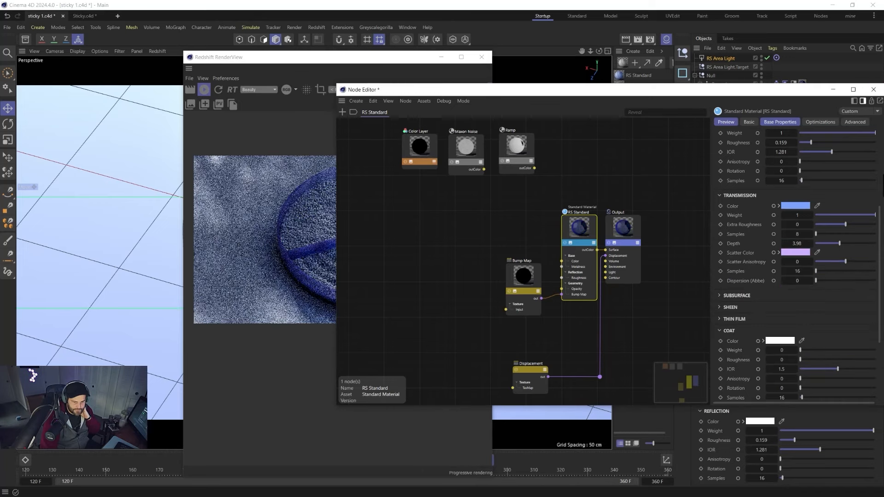
left_click(873, 90)
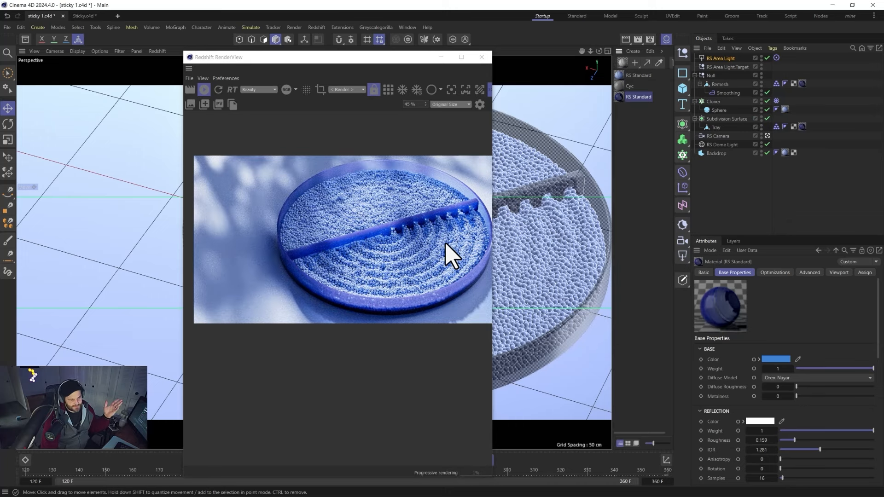
Step: Add a second Redshift area light with its own target null and close the render preview
left_click(685, 257)
left_click(482, 57)
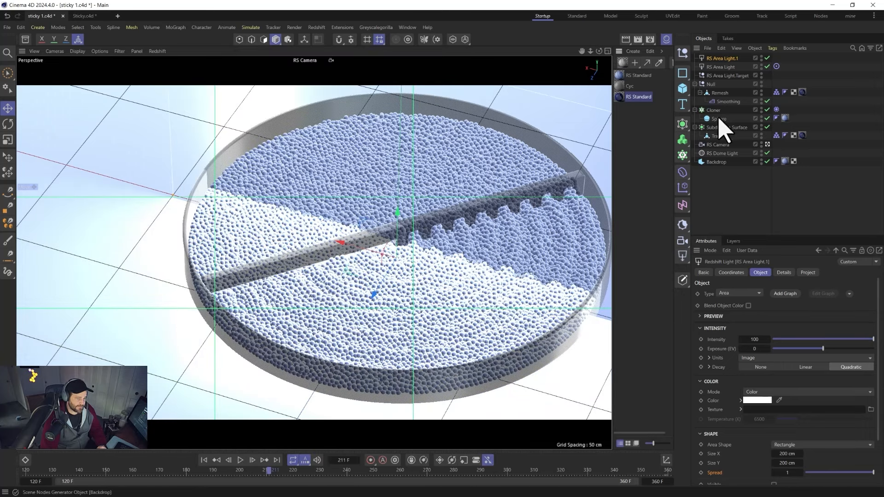
left_click(850, 293)
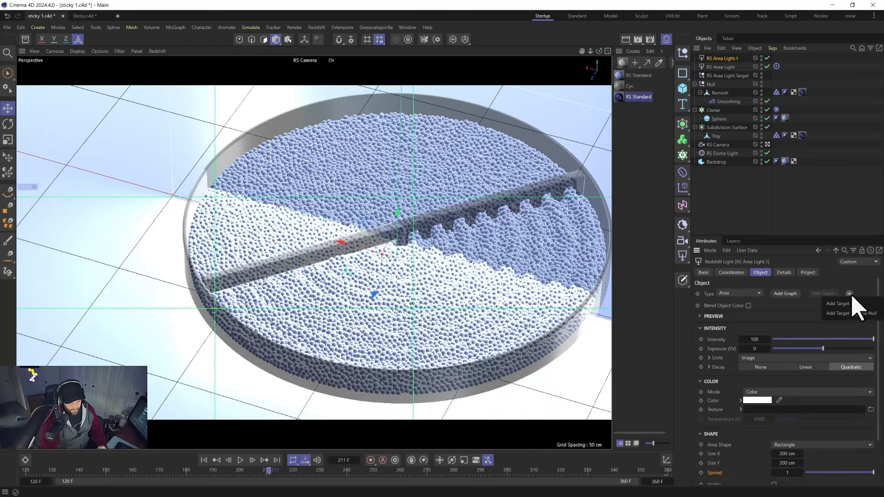
left_click(856, 313)
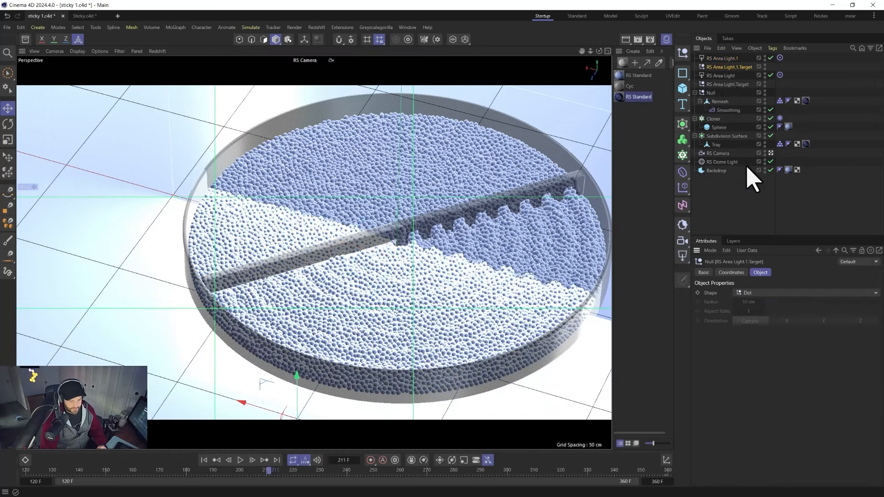
Step: Move the second area light outside the tray's left side in the top view and place its target null on the tray
left_click(721, 59)
middle_click(452, 198)
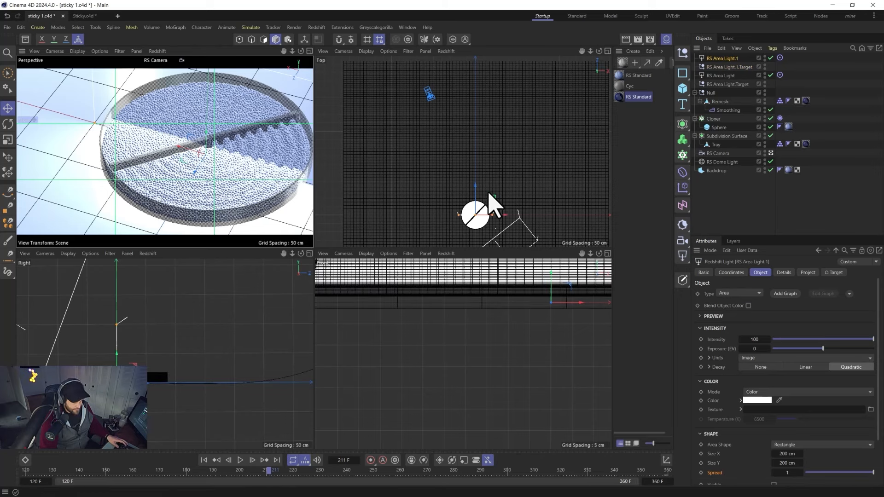
left_click_drag(495, 205, 389, 213)
left_click(724, 67)
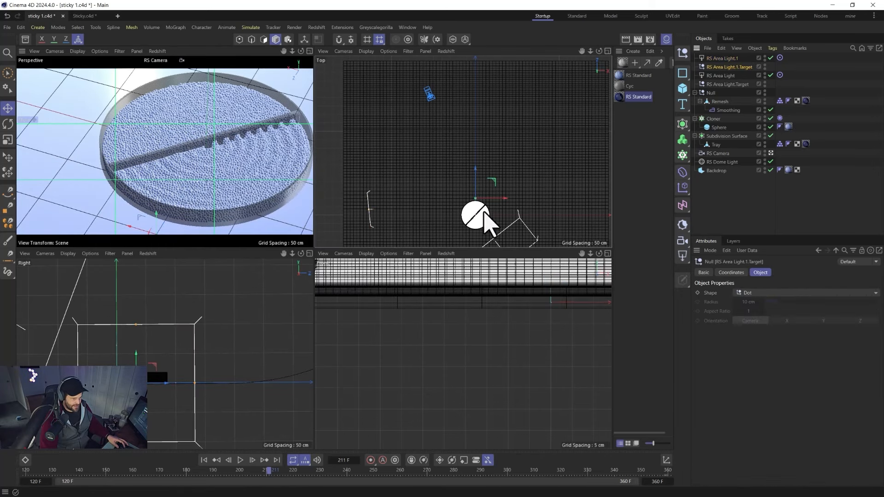
left_click_drag(476, 215, 476, 215)
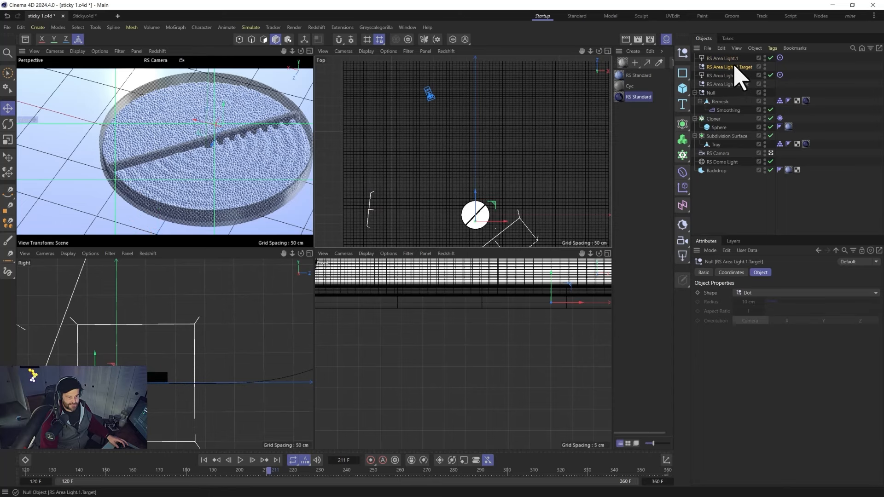
Step: Shift the second area light slightly in the top view and raise it about 123 cm in the side view
left_click(371, 213)
mouse_move(386, 189)
left_mouse_down()
mouse_move(393, 137)
mouse_move(381, 211)
mouse_move(388, 190)
left_mouse_up()
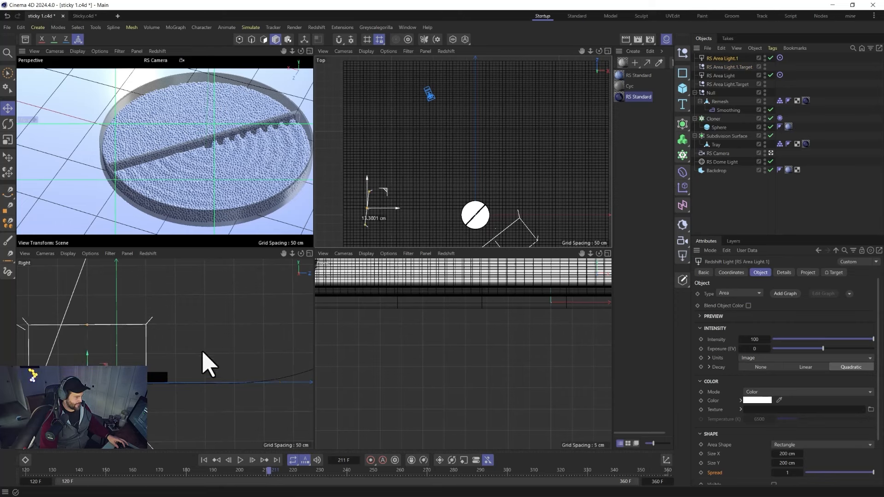
left_click_drag(131, 357, 143, 211)
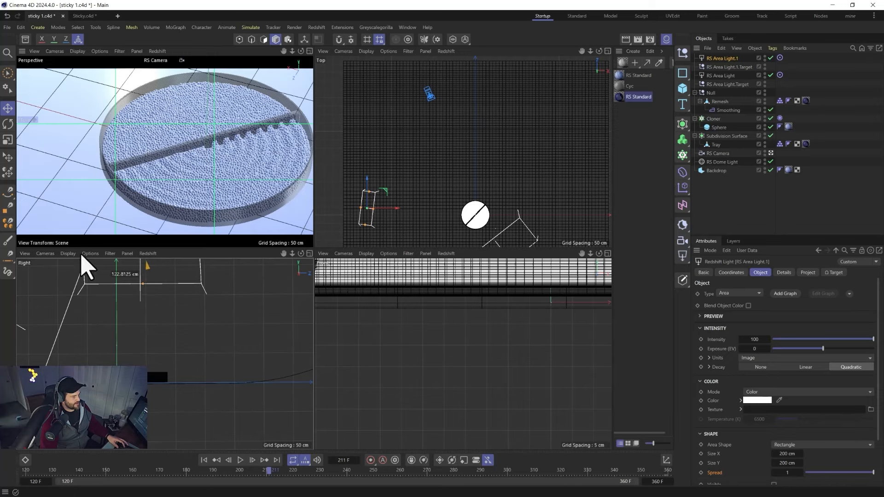
middle_click(158, 198)
Step: Set the second area light's intensity to 6 while checking it in an interactive Redshift render, and close the preview
left_click(317, 27)
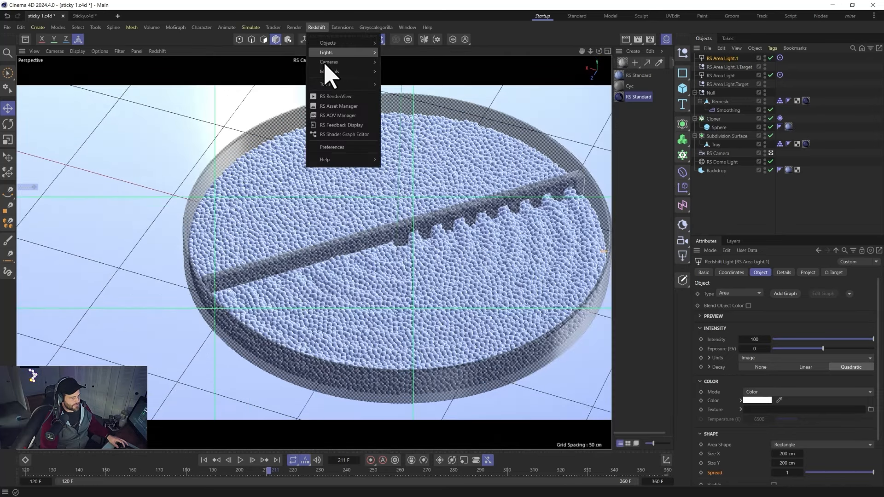
left_click(332, 96)
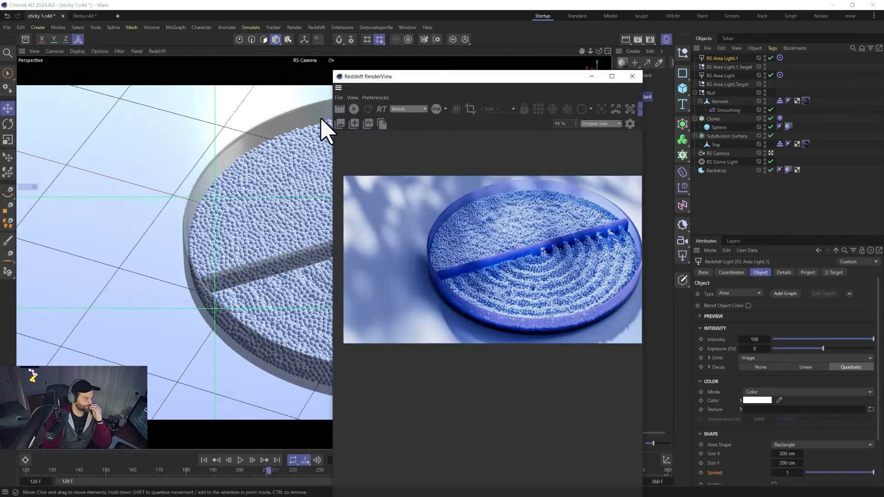
left_click_drag(453, 75, 254, 75)
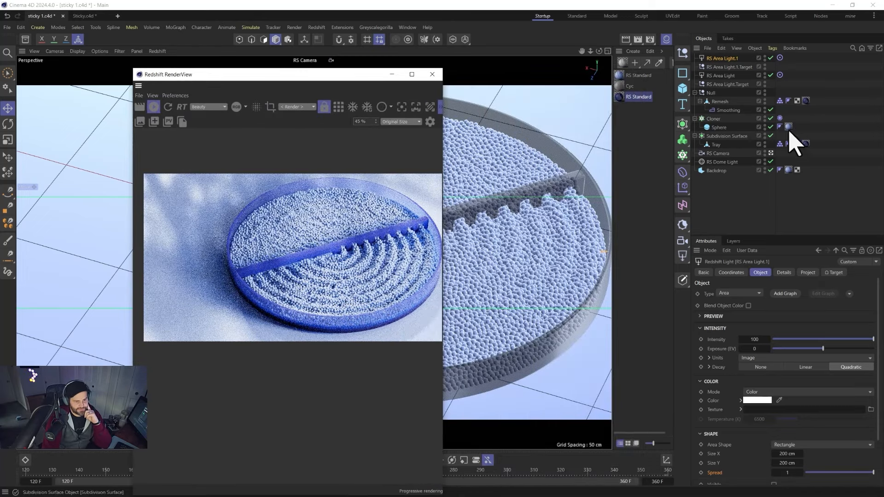
left_click(726, 59)
left_click(754, 339)
type("5")
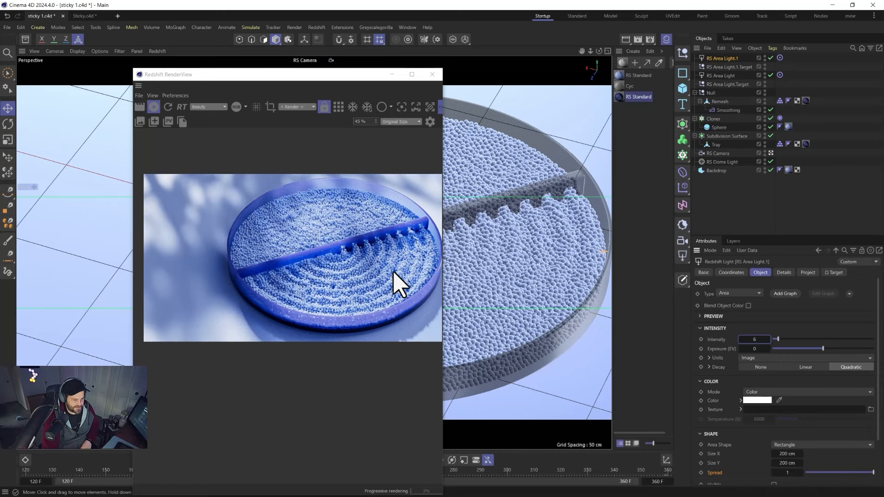
left_click_drag(497, 257, 492, 257, "alt")
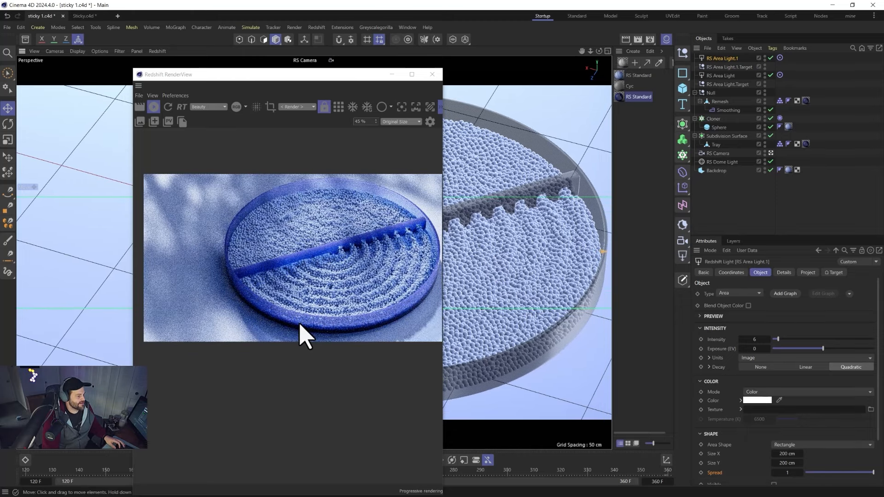
left_click(432, 74)
Step: Duplicate the RS Camera and set the duplicate's focal length to 50 mm
left_click(724, 154)
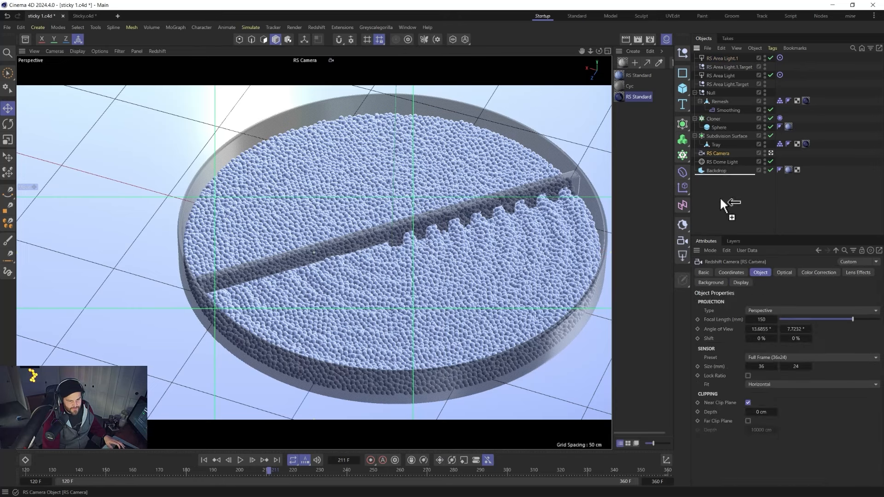
left_click_drag(721, 199, 723, 200, "ctrl")
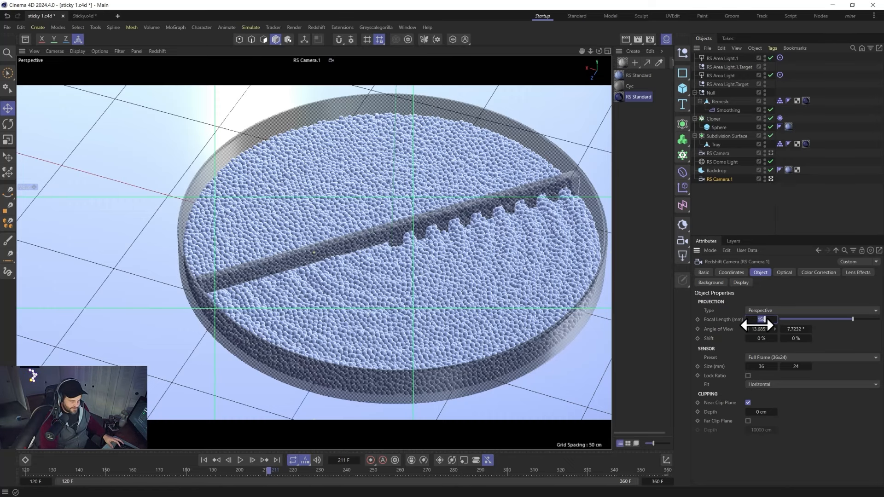
type("50")
key("Return")
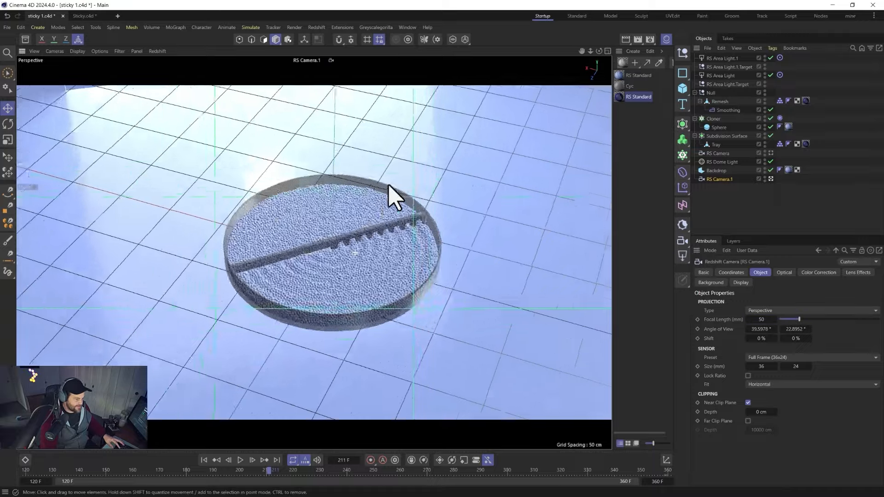
Step: Return to frame 120 and frame the duplicate camera as a low close-up of the bar's end meeting the tray rim
right_click_drag(388, 186, 431, 70, "alt")
left_click_drag(355, 330, 423, 310, "alt")
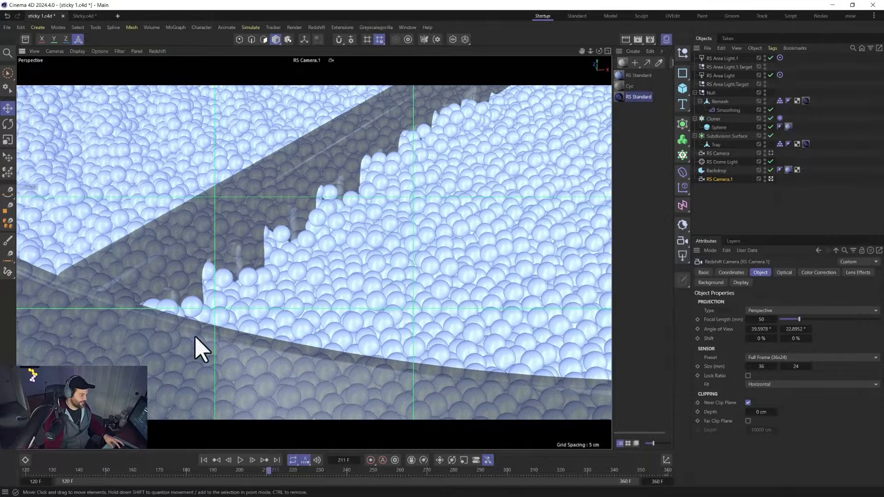
left_click(204, 460)
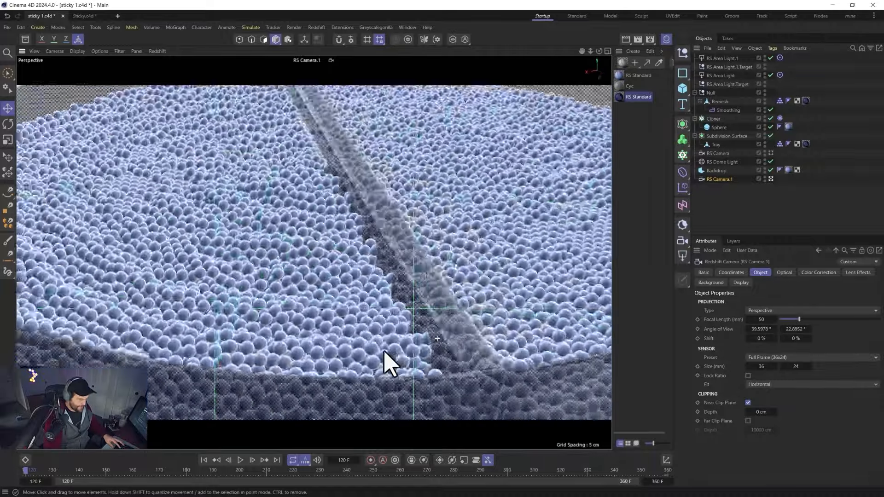
left_click_drag(385, 352, 364, 352, "alt")
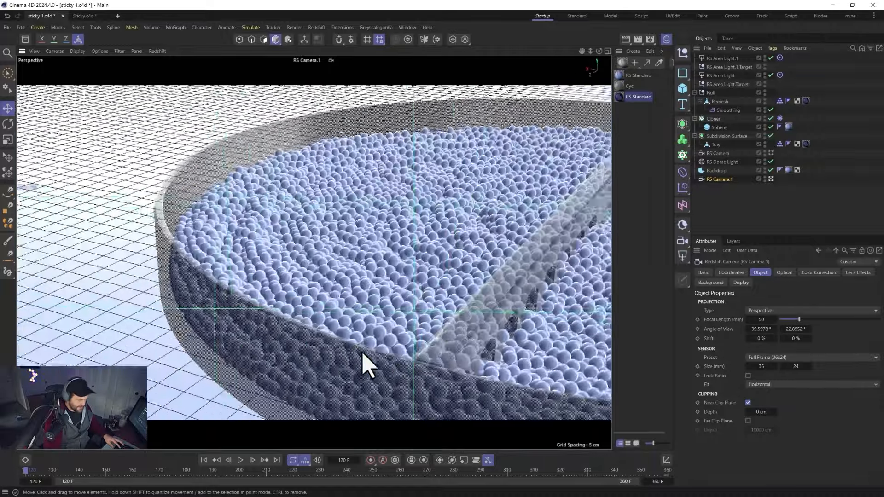
right_click_drag(363, 352, 429, 316, "alt")
left_click_drag(428, 316, 385, 316, "alt")
middle_click_drag(385, 316, 220, 314, "alt")
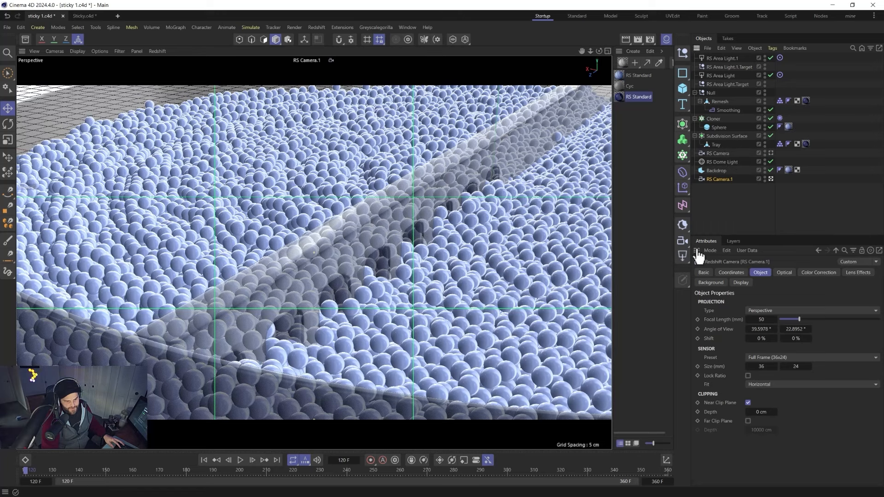
Step: Start an interactive Redshift render of the close-up and enable Bokeh on the duplicate camera
left_click(741, 282)
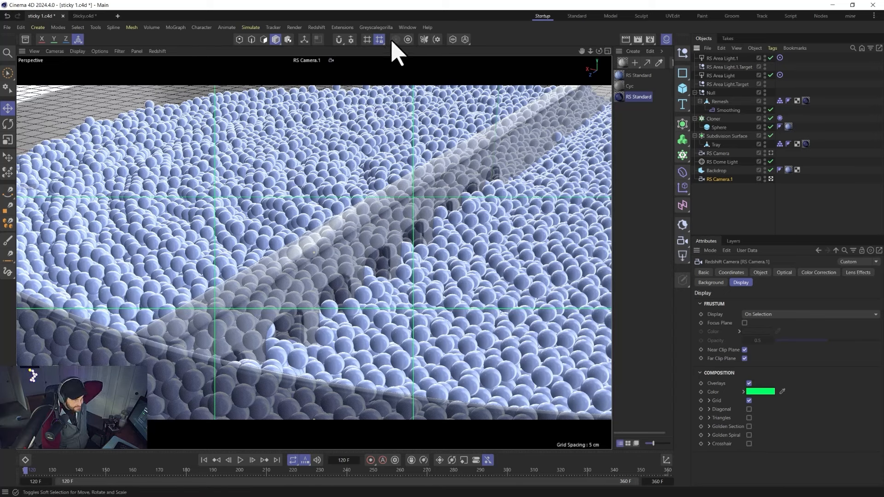
left_click(318, 27)
left_click(335, 102)
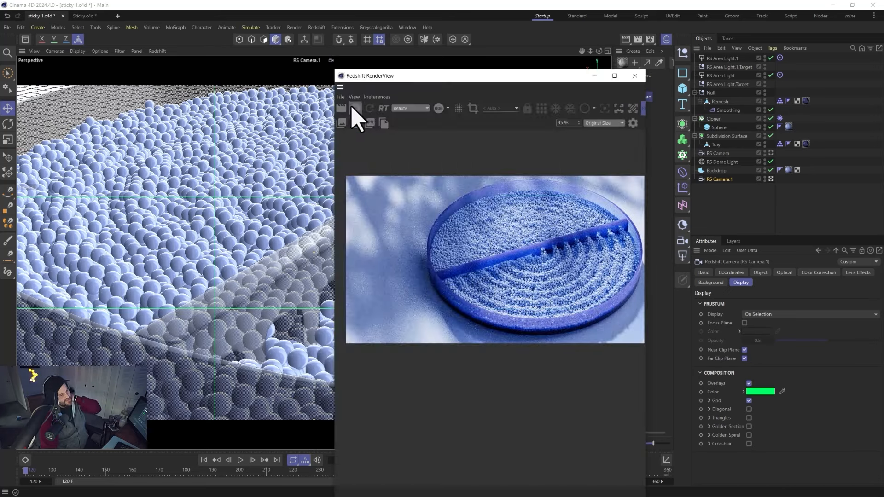
left_click(361, 110)
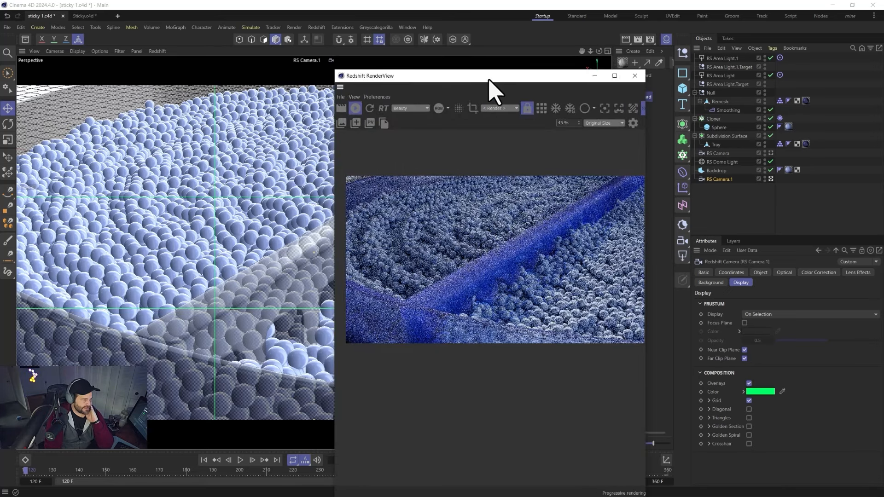
left_click_drag(489, 79, 267, 76)
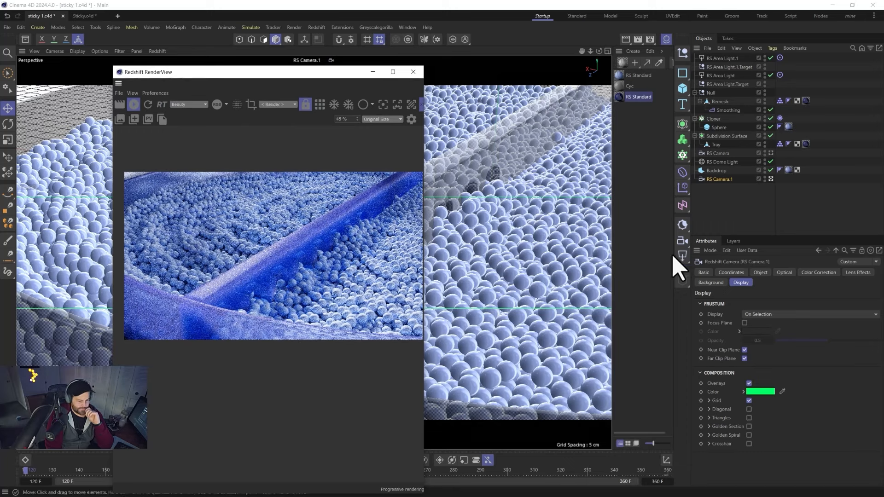
left_click(785, 273)
left_click(746, 413)
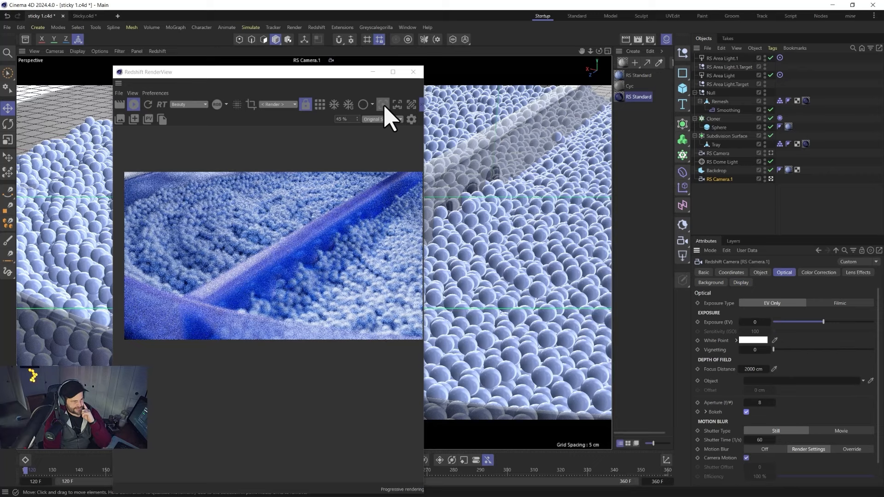
Step: Pick the camera's focus distance in the render near the front end of the bar and set the aperture to 12
left_click(383, 105)
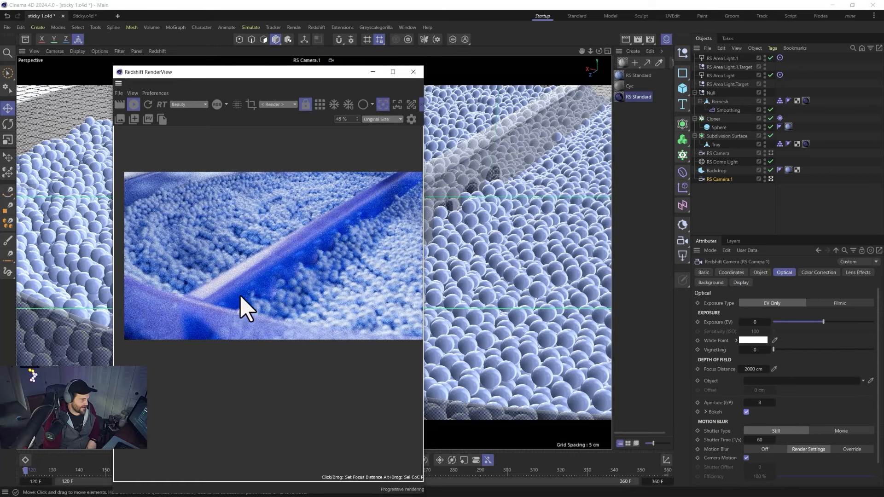
left_click(229, 287)
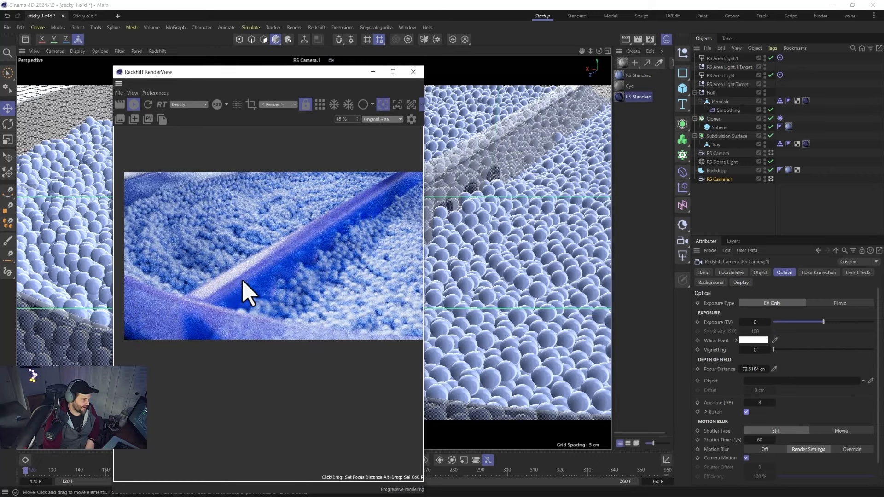
left_click(237, 312)
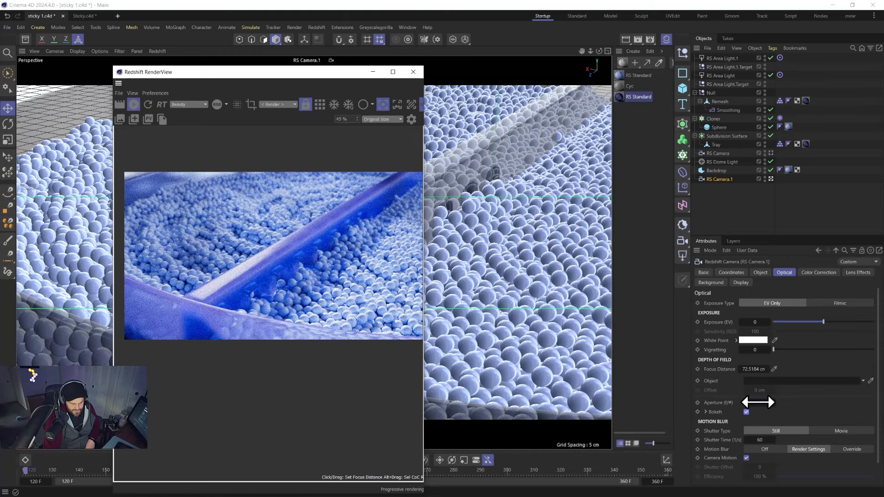
left_click(759, 402)
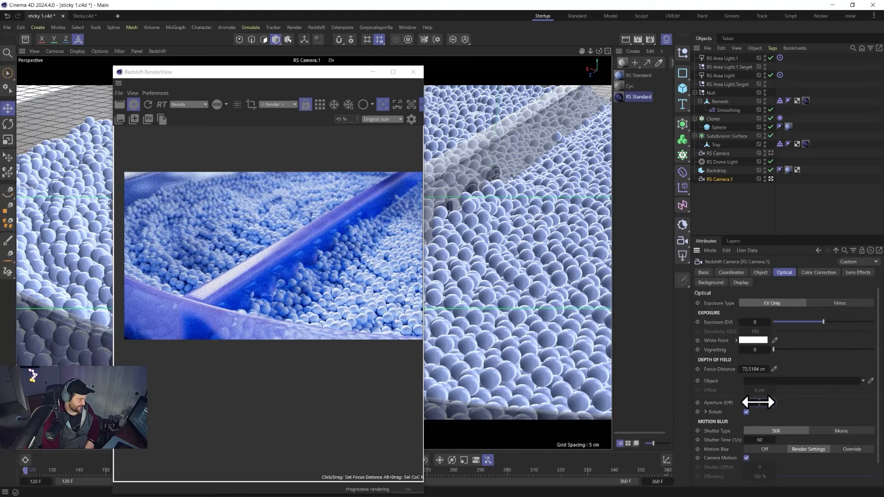
type("12")
key("Return")
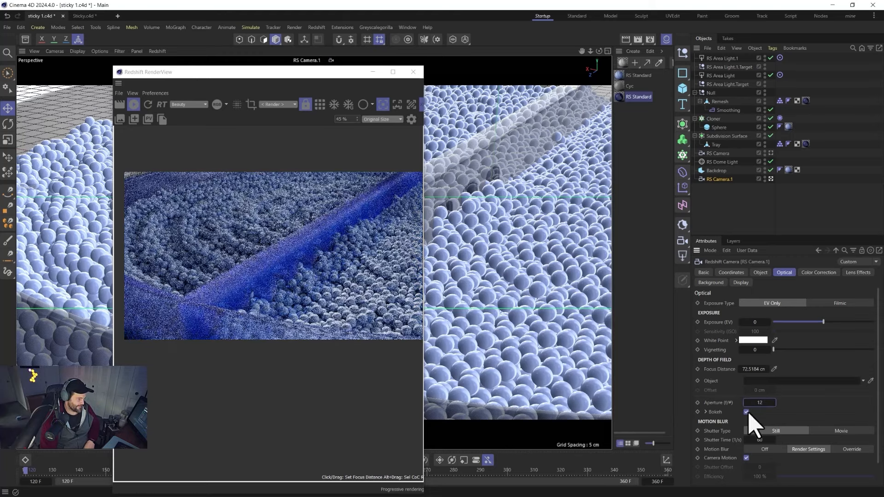
Step: Reframe the close-up camera around the bar's near end with the live render beside the viewport
left_click_drag(331, 78, 704, 76)
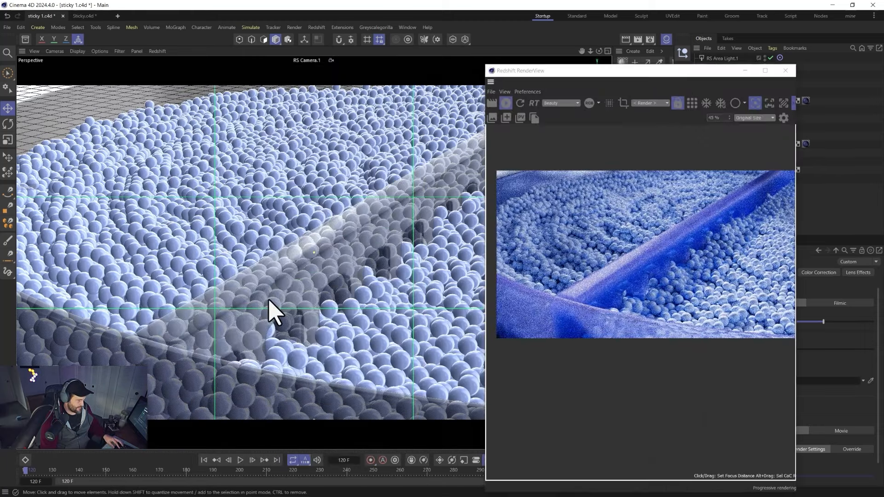
left_click_drag(258, 310, 257, 309, "alt")
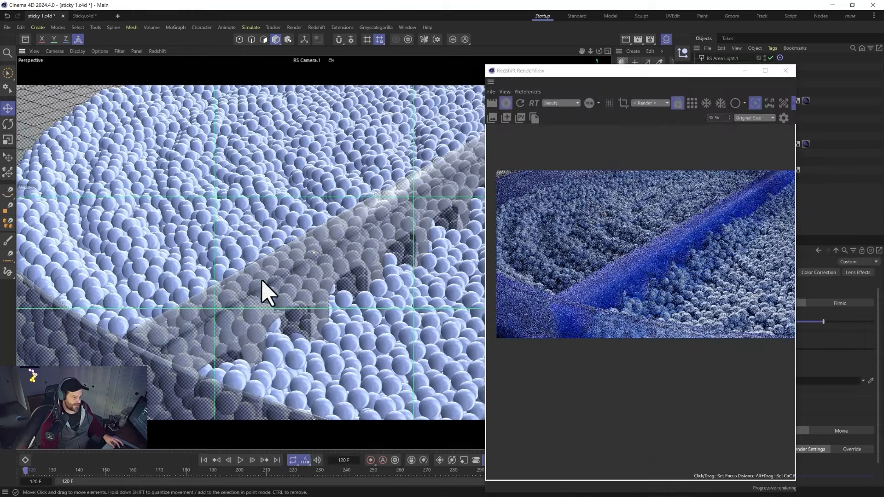
left_click(564, 228)
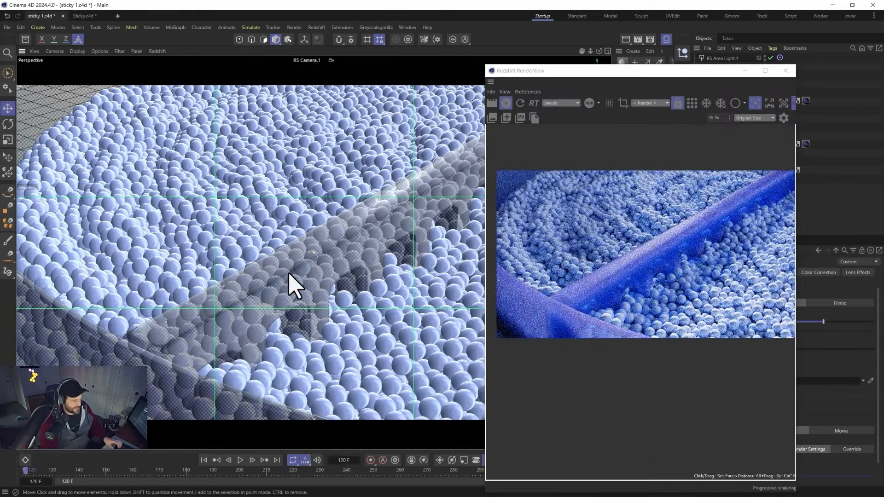
left_click_drag(291, 310, 239, 274, "alt")
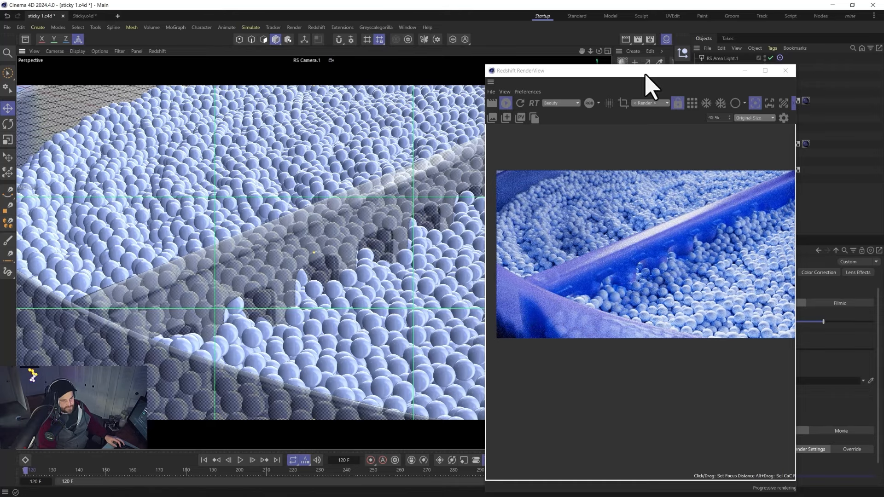
left_click_drag(645, 74, 324, 72)
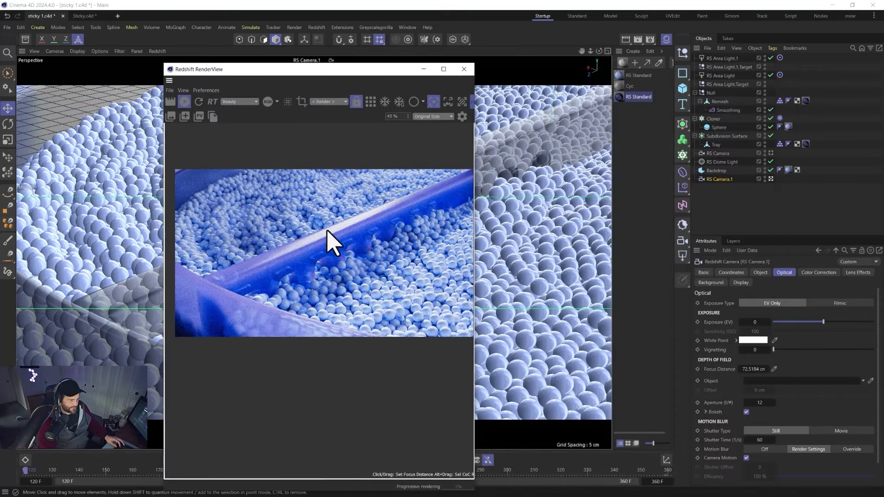
Step: Pick a focus distance of 74.4111 cm on the beads beside the bar and set the camera aperture to 10
left_click(298, 275)
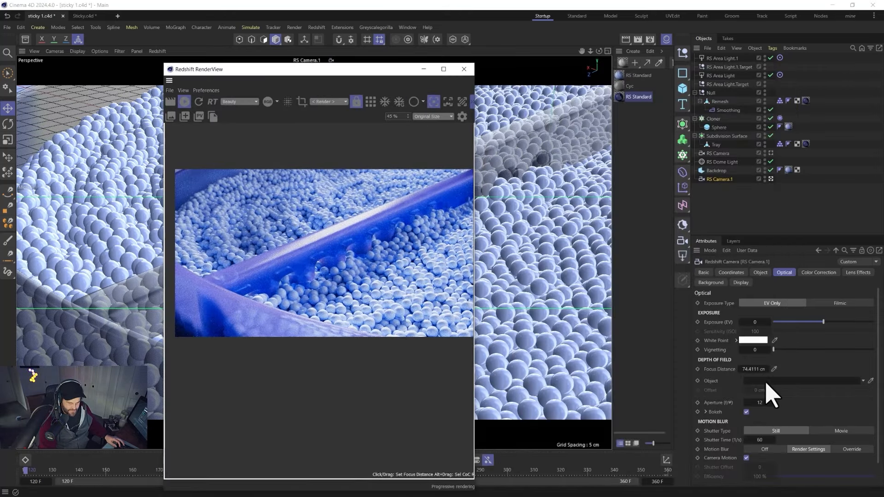
left_click_drag(760, 402, 759, 400)
type("10")
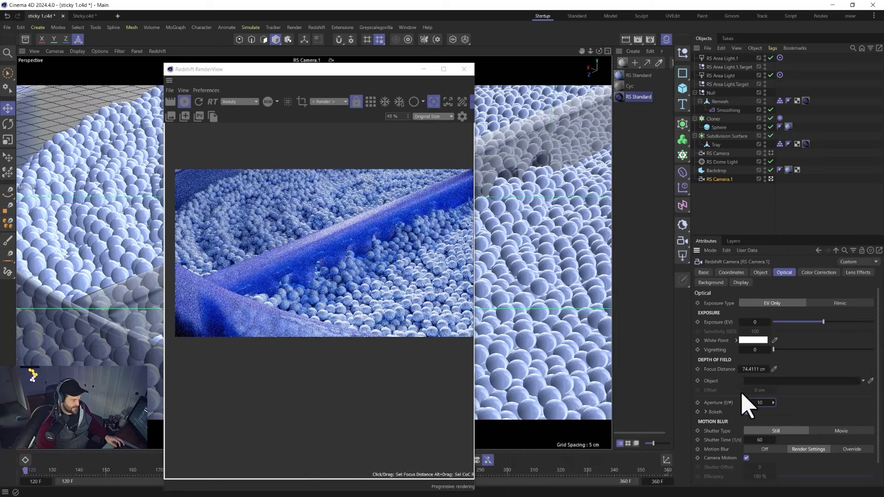
key("Return")
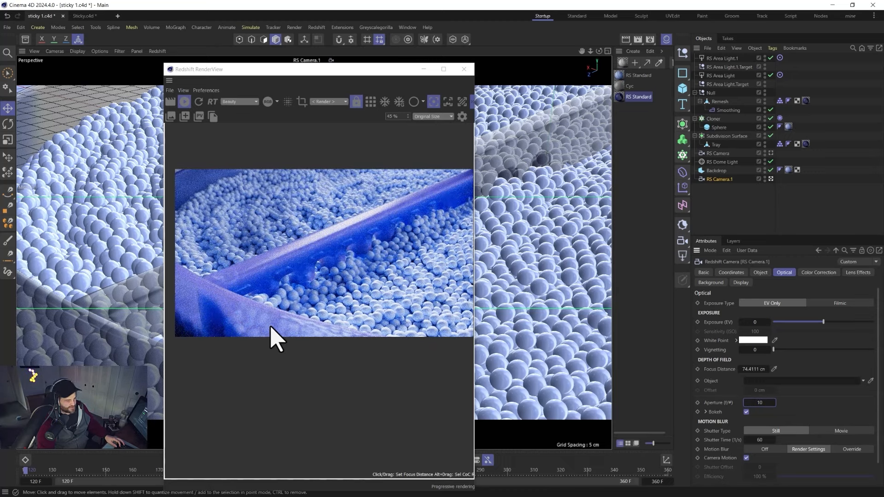
left_click(270, 324)
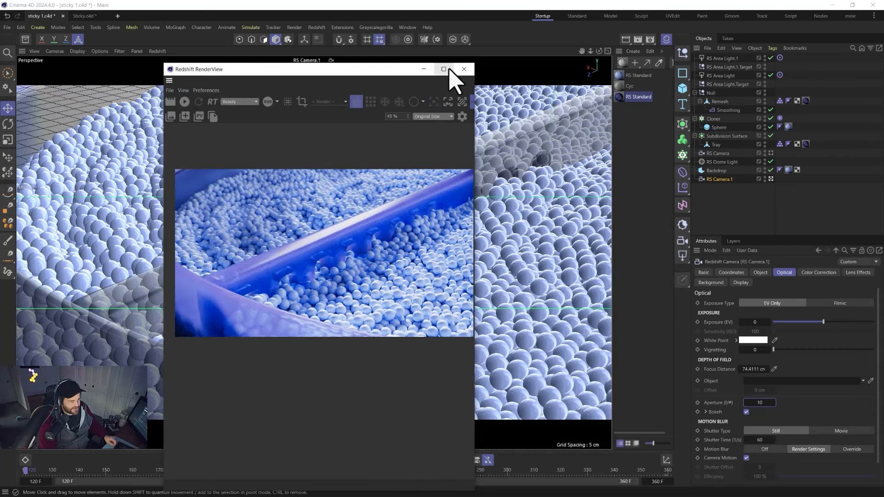
Step: Save the project with the render preview closed and make RS Camera.1 a child of the bar's Smoothing object
left_click(464, 69)
key("ctrl+s")
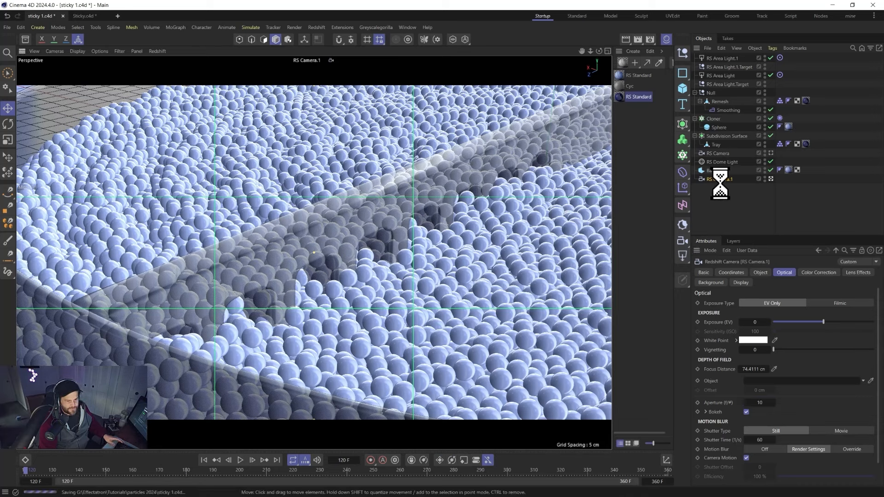
left_click_drag(714, 181, 728, 111)
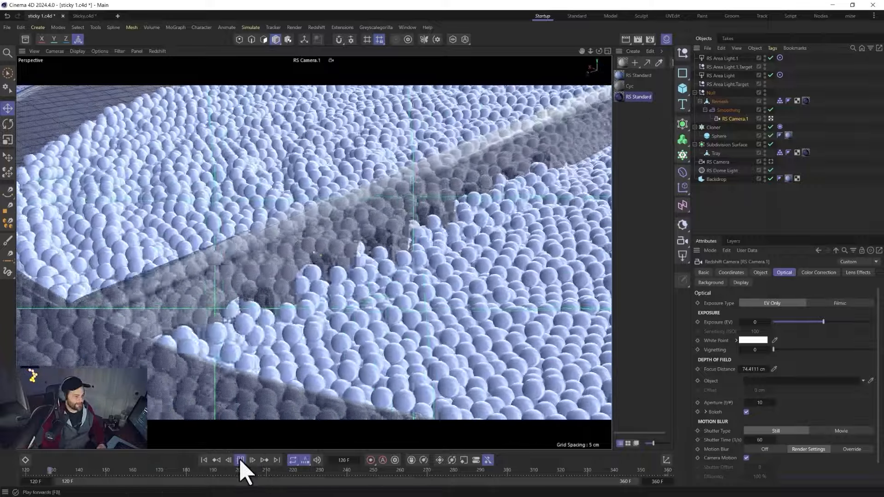
Step: Stop the playback at frame 130 and open the Redshift RenderView
left_click(240, 460)
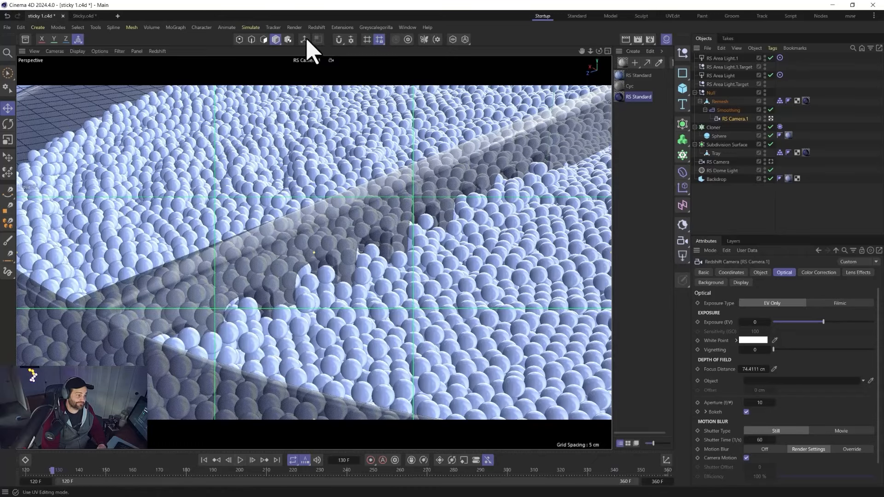
left_click(317, 28)
key("Escape")
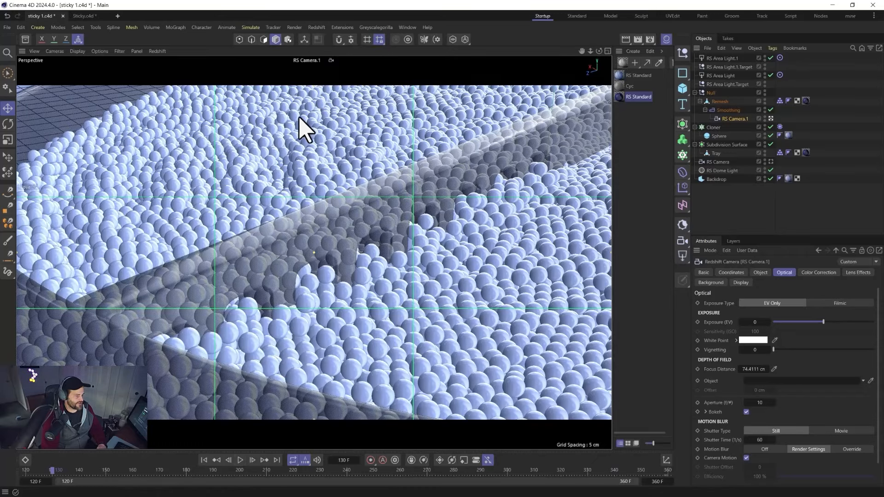
left_click_drag(463, 72, 261, 60)
Step: In the Redshift render settings, check the denoising options and turn off Random Noise Pattern under unified sampling
left_click(649, 39)
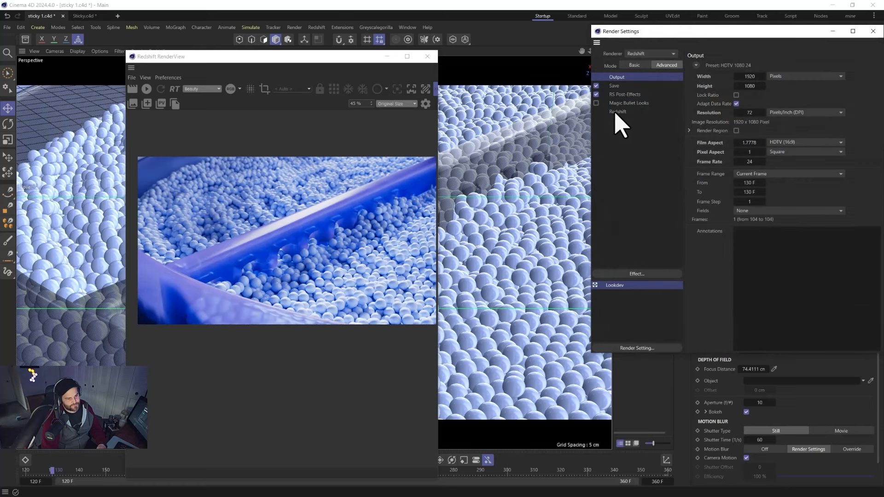
left_click(617, 112)
left_click_drag(691, 32, 450, 34)
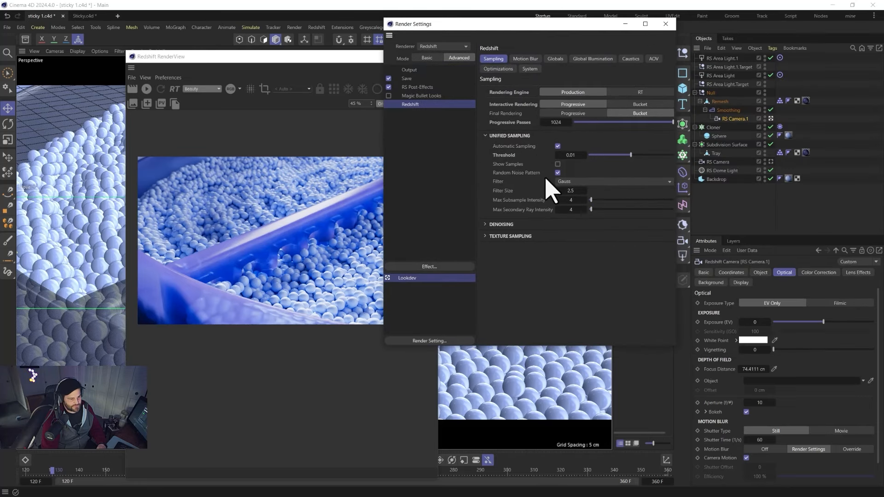
left_click(494, 236)
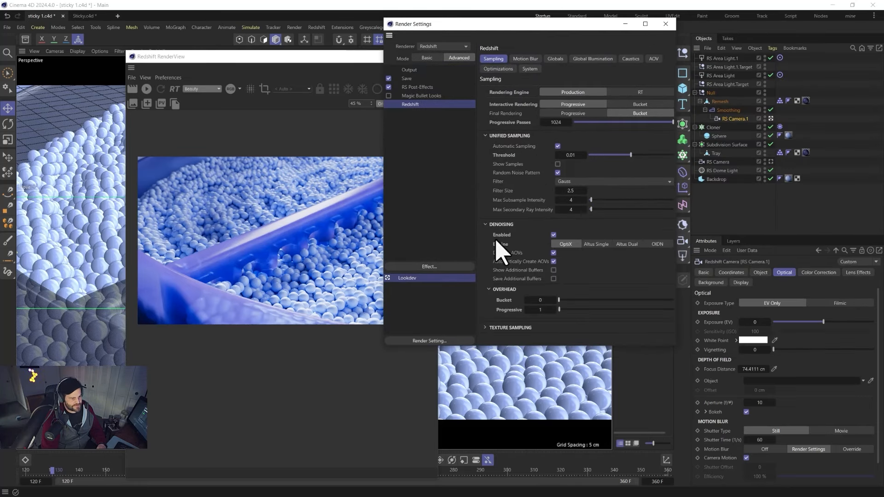
left_click(490, 236)
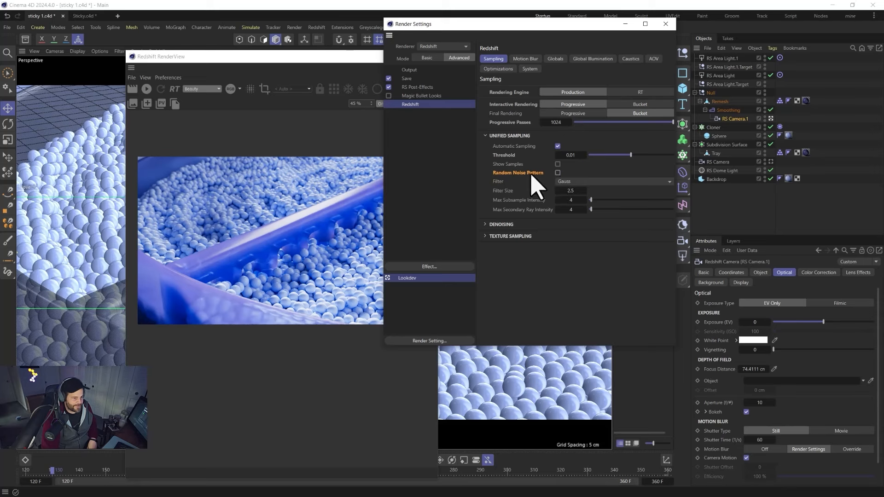
left_click(487, 136)
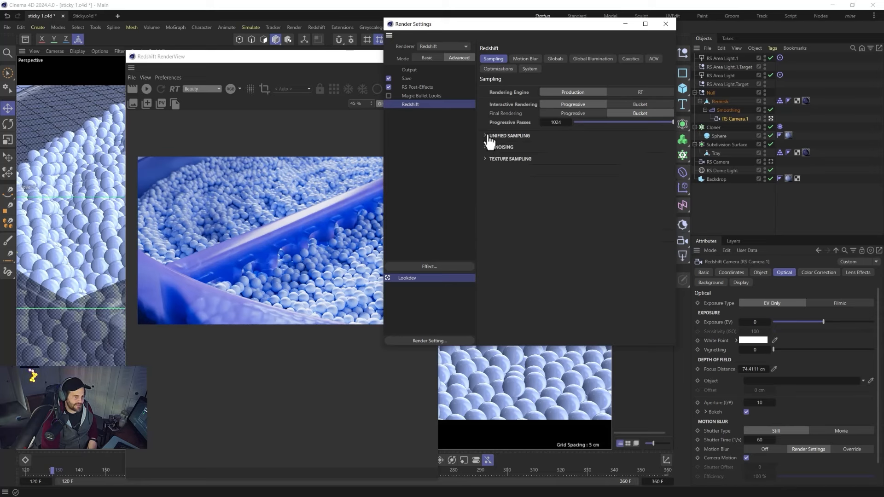
Step: Enable Redshift motion blur with a shutter time of 180 and an efficiency of 50%, and close the render settings
left_click(525, 59)
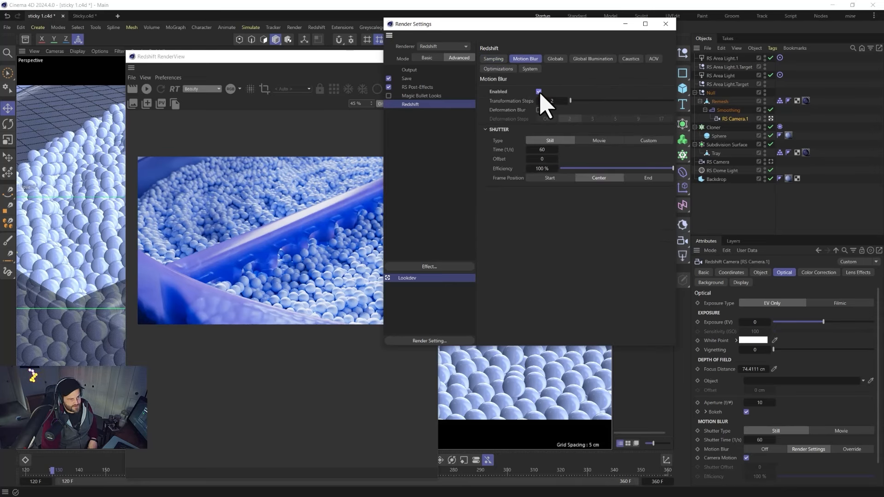
left_click(542, 150)
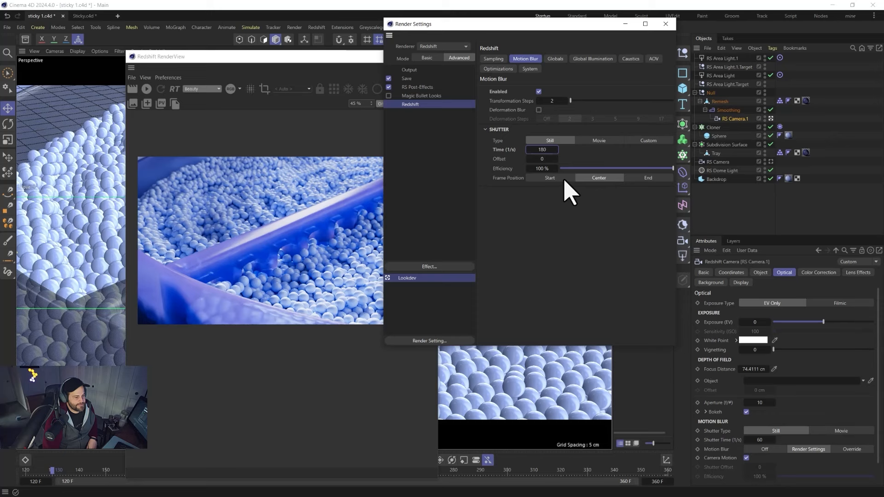
left_click(542, 168)
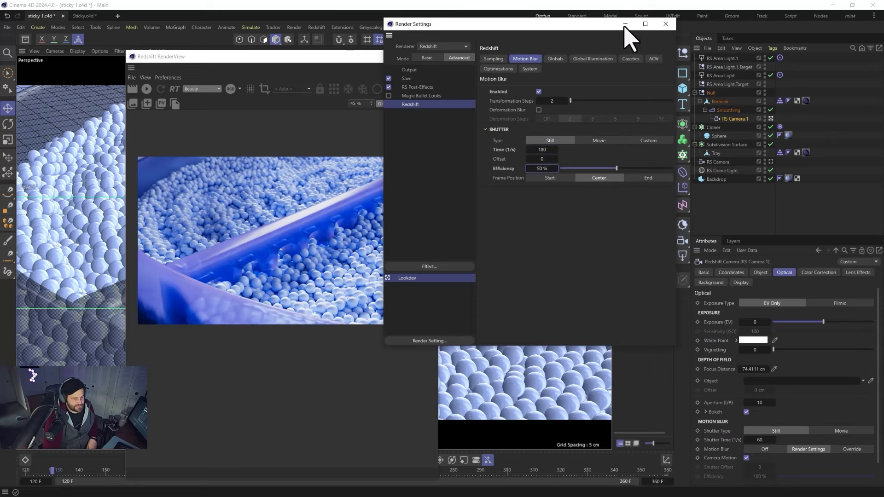
left_click(666, 23)
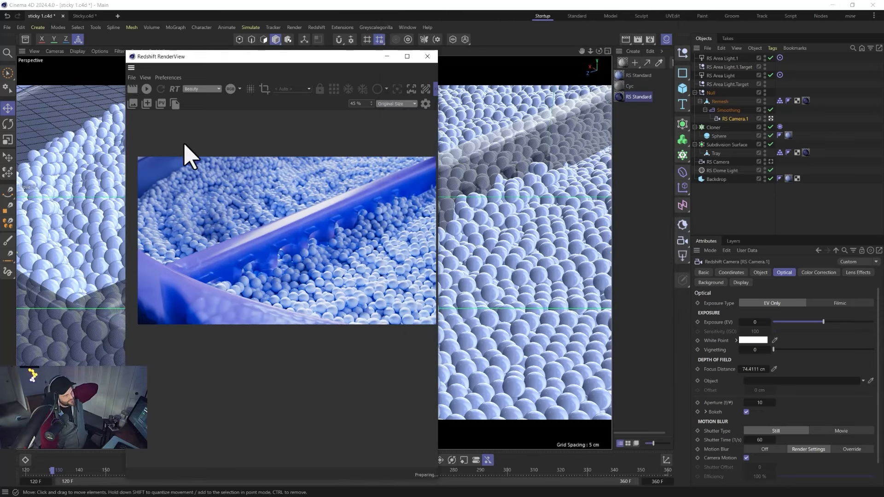
Step: Render frame 130 in the RenderView, and restart it as a live render with bucket mode toggled on
left_click(133, 89)
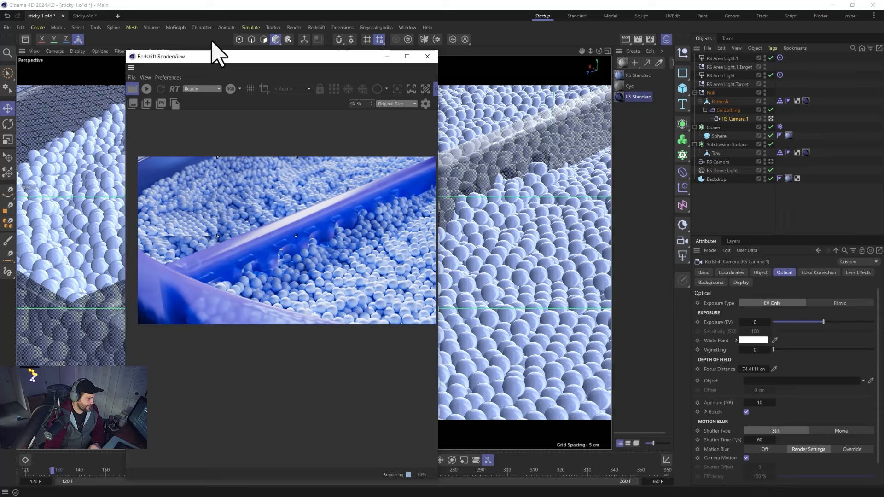
left_click_drag(221, 58, 408, 70)
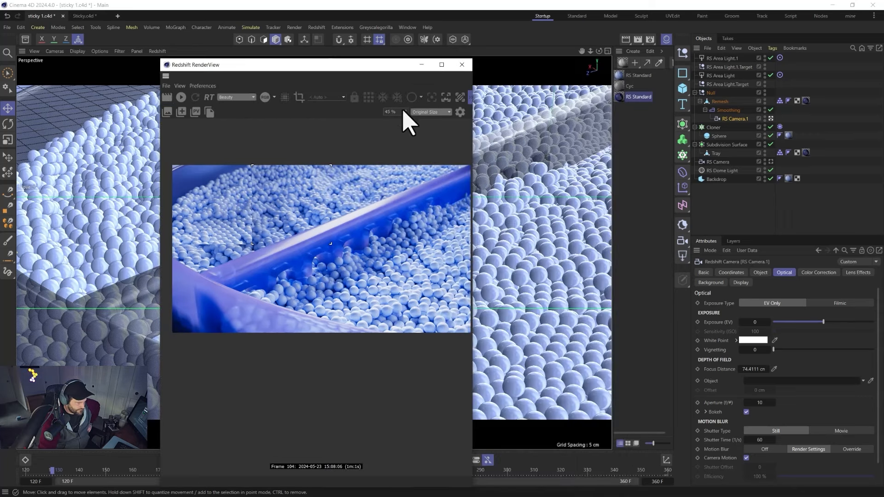
left_click(181, 97)
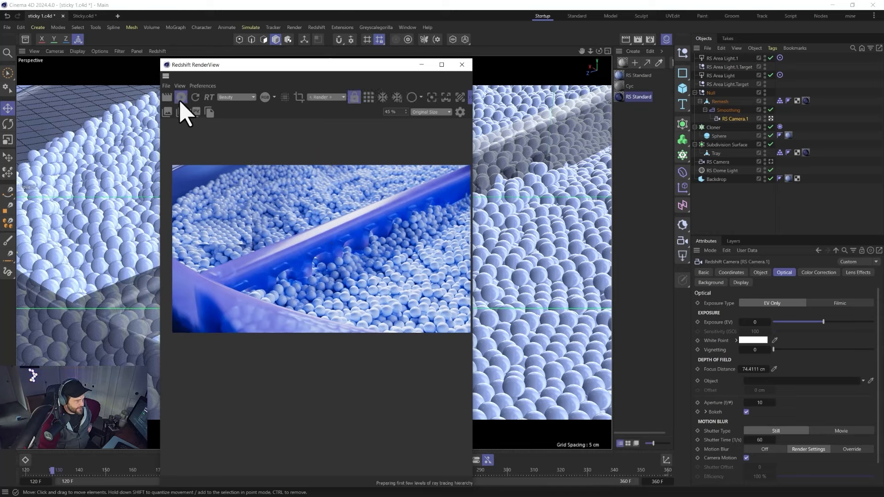
left_click(368, 97)
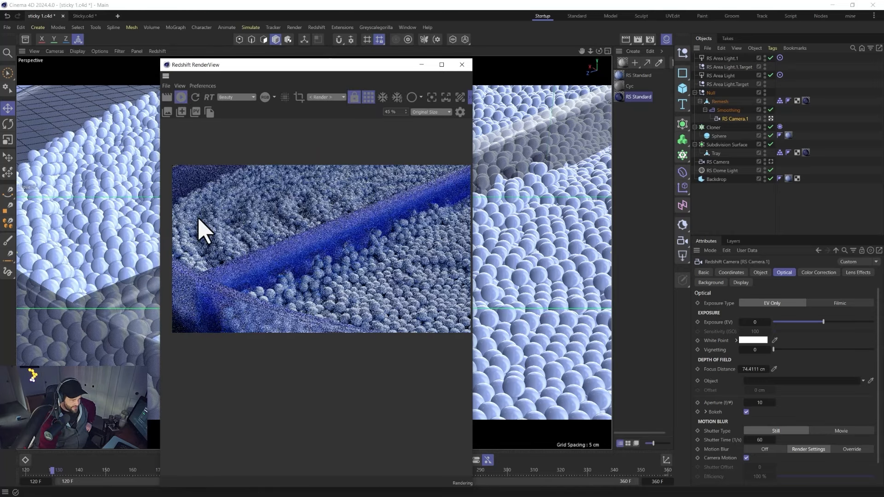
scroll(228, 221, "up", 1)
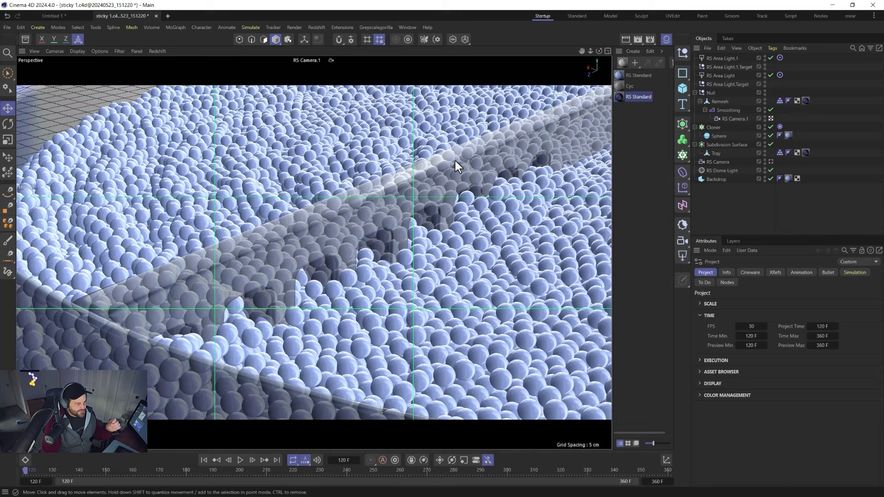
Step: Set the timeline's start frame to 0 F and go to the first frame
left_click(650, 40)
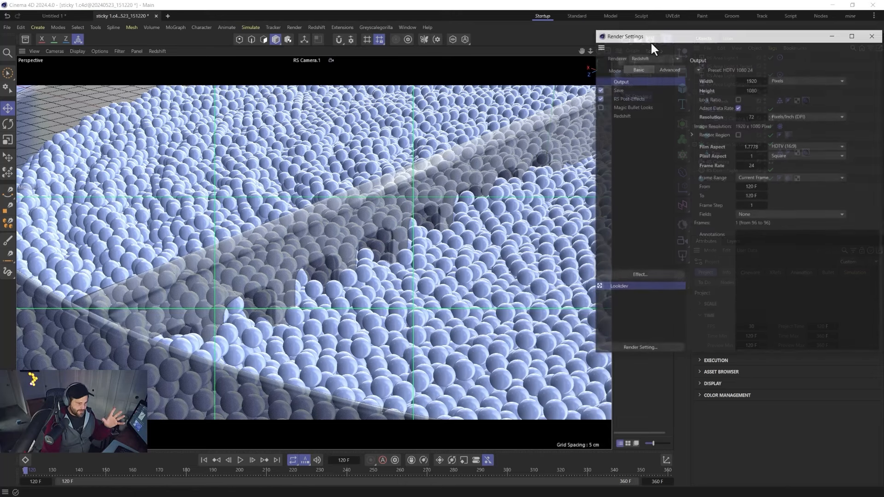
left_click(873, 34)
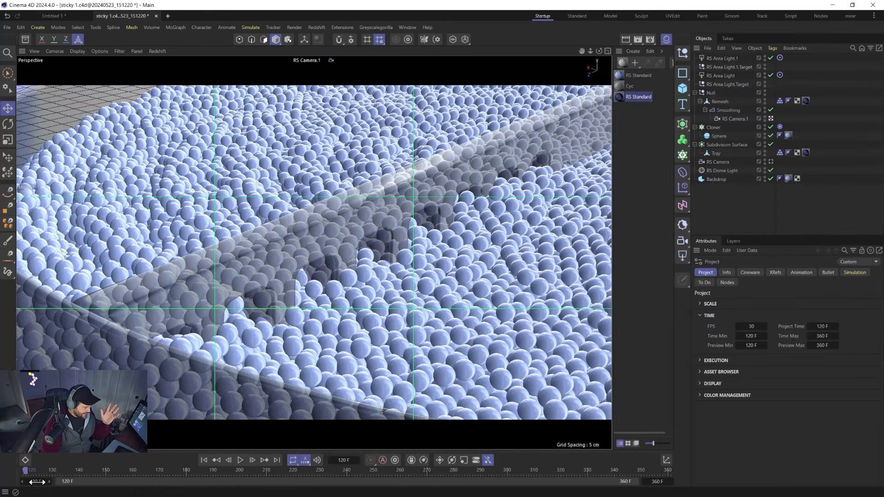
left_click_drag(37, 481, 23, 482)
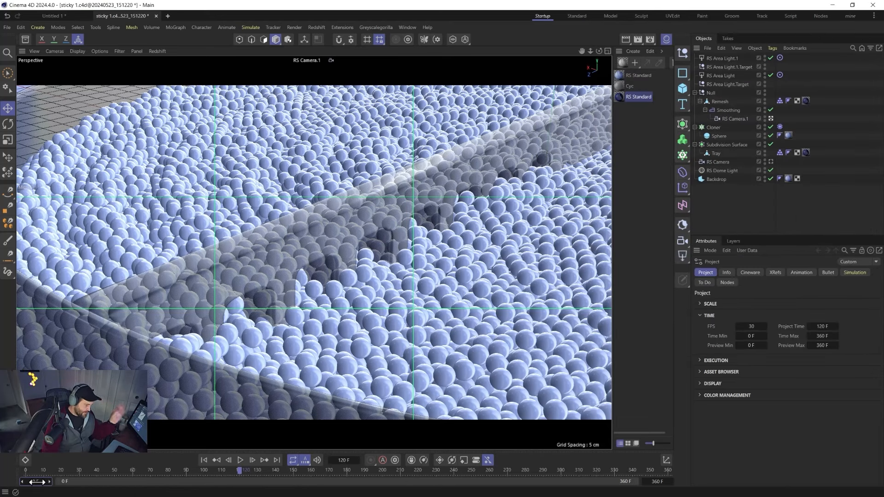
left_click(203, 460)
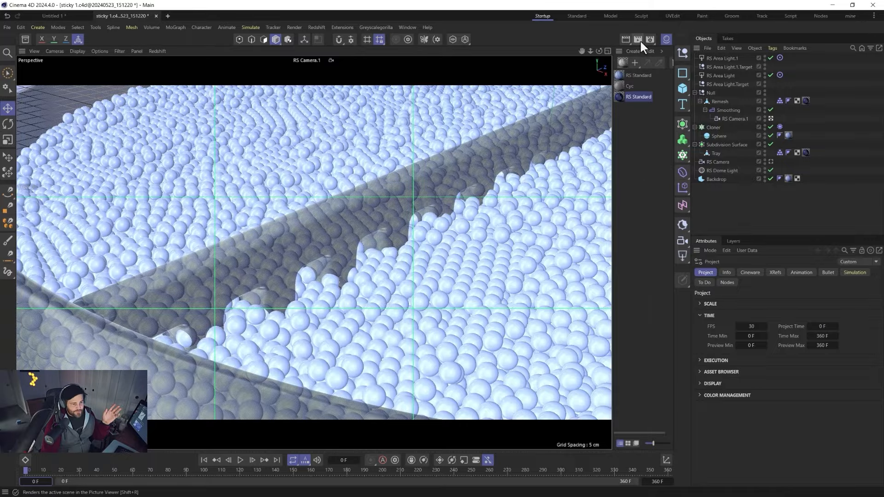
Step: Try rendering the close-up camera's frame 172 to the Picture Viewer
left_click_drag(217, 469, 333, 462)
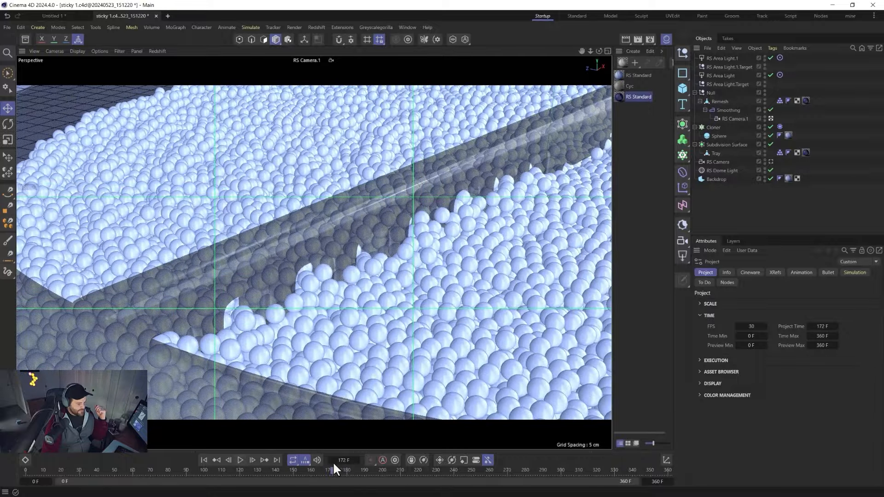
left_click(639, 40)
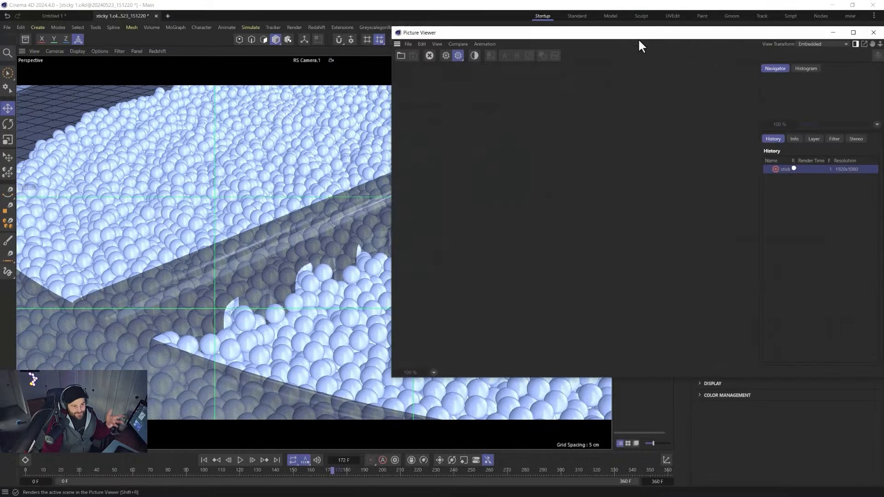
left_click_drag(642, 32, 444, 57)
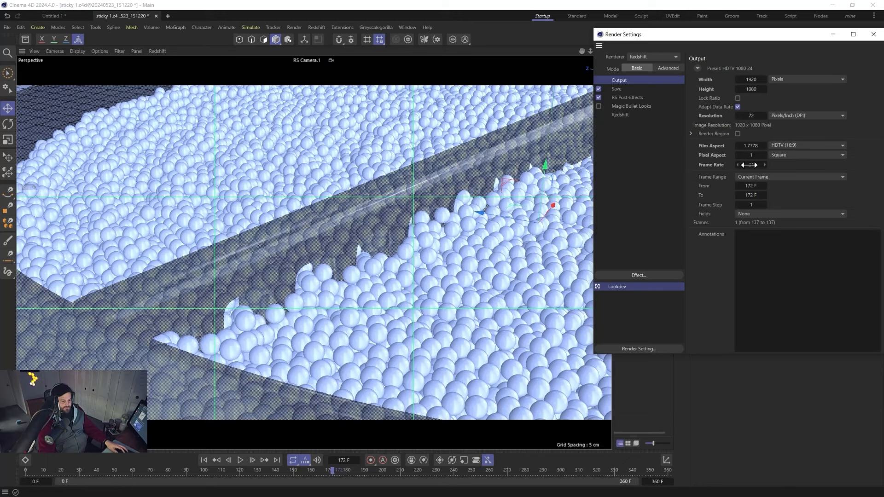
Step: Set the output frame rate to 30 in the render settings and open the project settings to compare the project FPS
left_click(750, 164)
type("30")
key("Return")
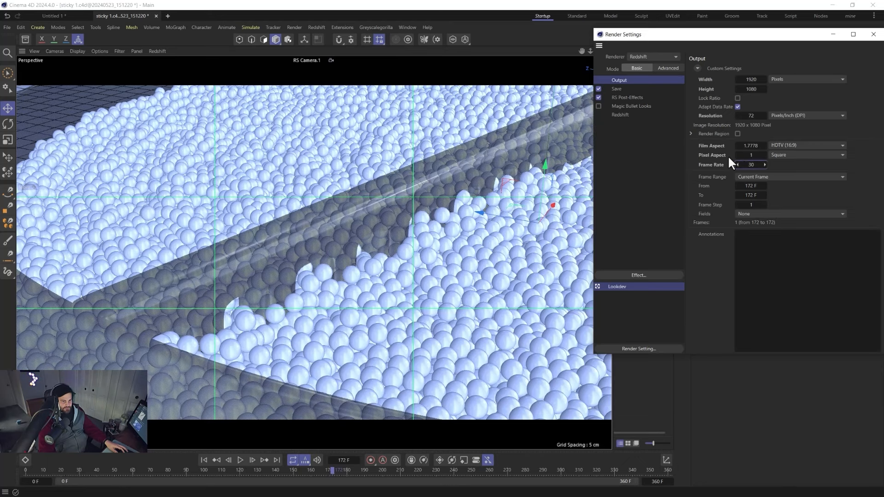
left_click(874, 34)
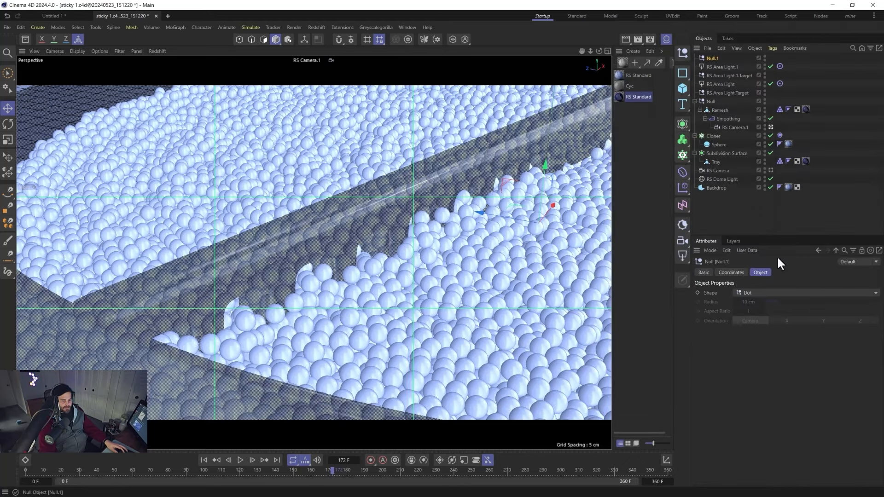
key("ctrl+d")
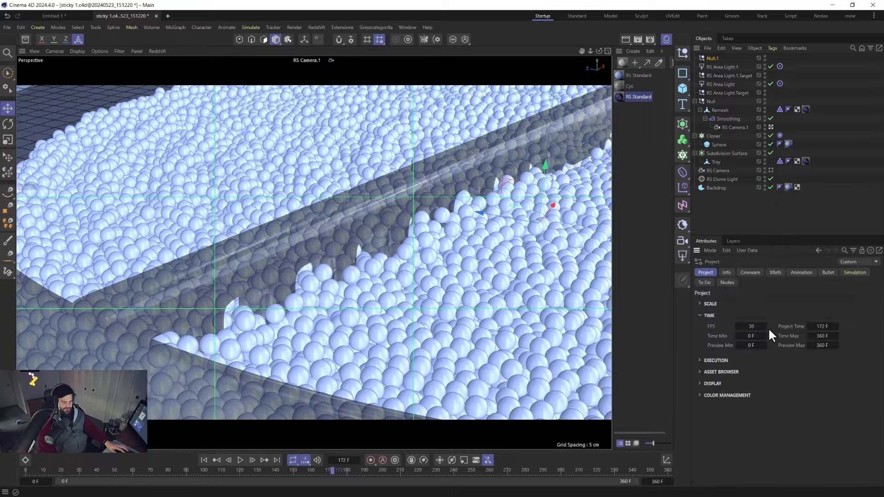
Step: Play the animation from the first frame, stop it at frame 144 and render that frame to the Picture Viewer
left_click(204, 460)
left_click(240, 457)
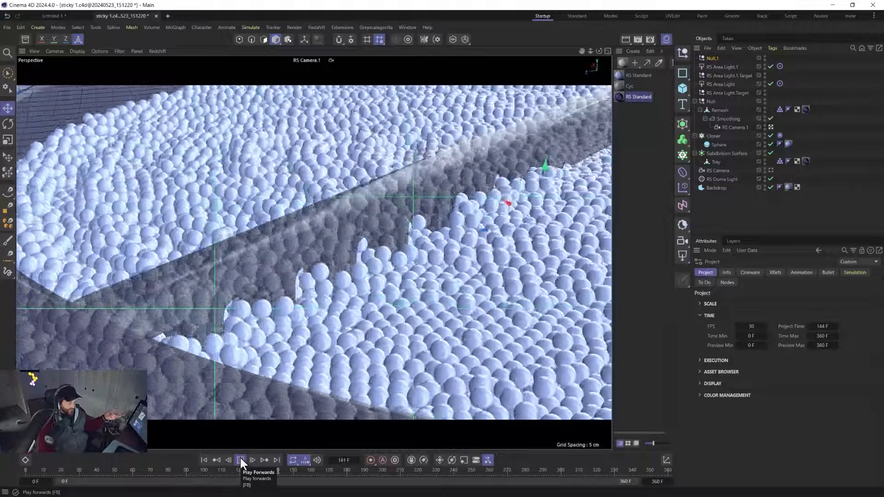
left_click(240, 458)
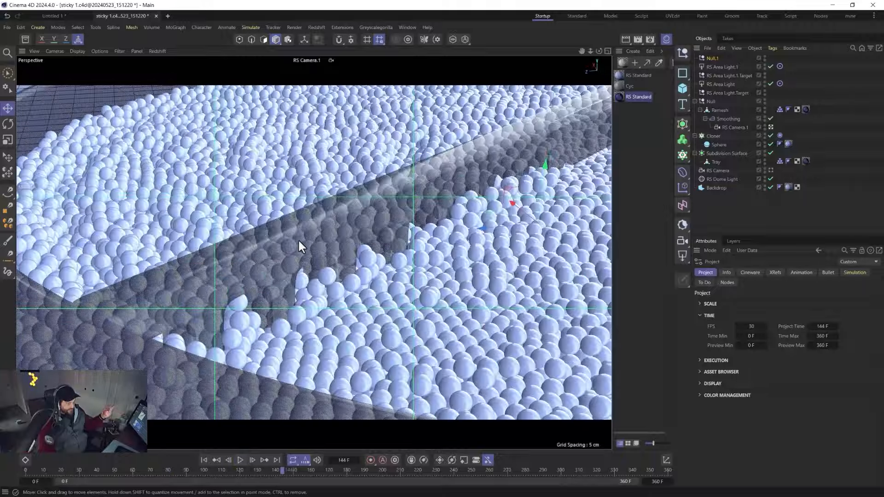
left_click(637, 39)
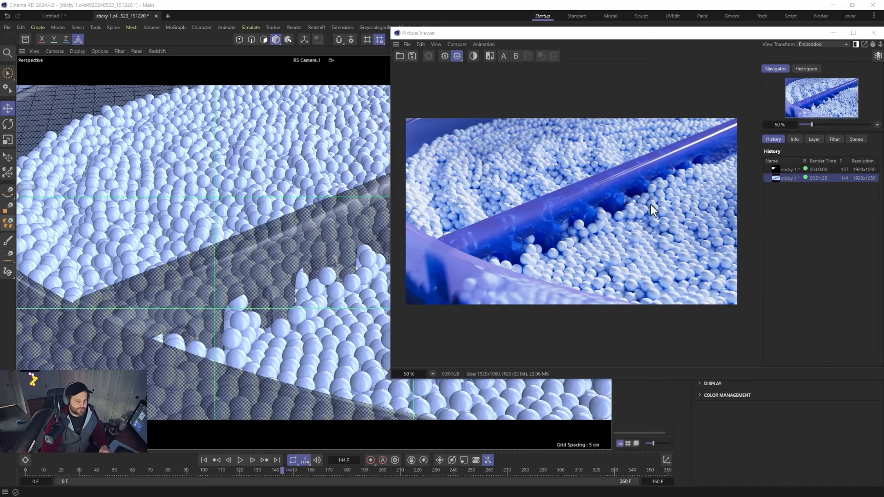
left_click_drag(640, 35, 455, 58)
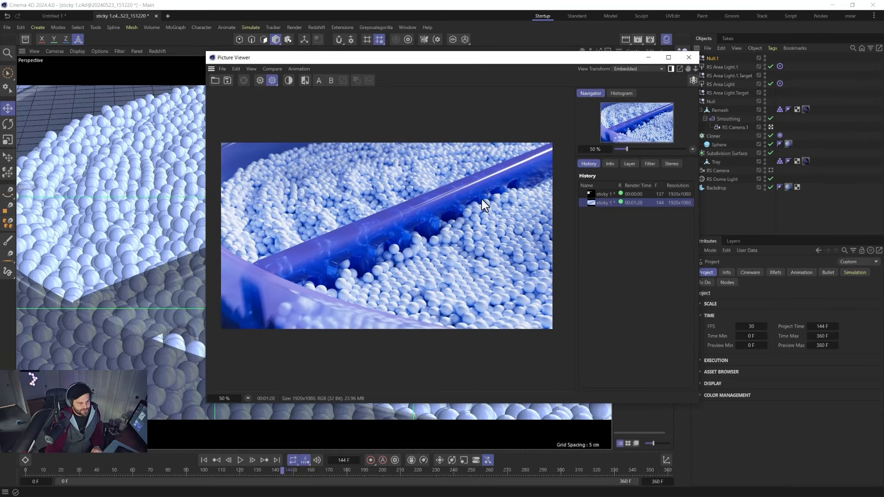
Step: Close the Picture Viewer and play the animation again from frame 0
left_click(689, 57)
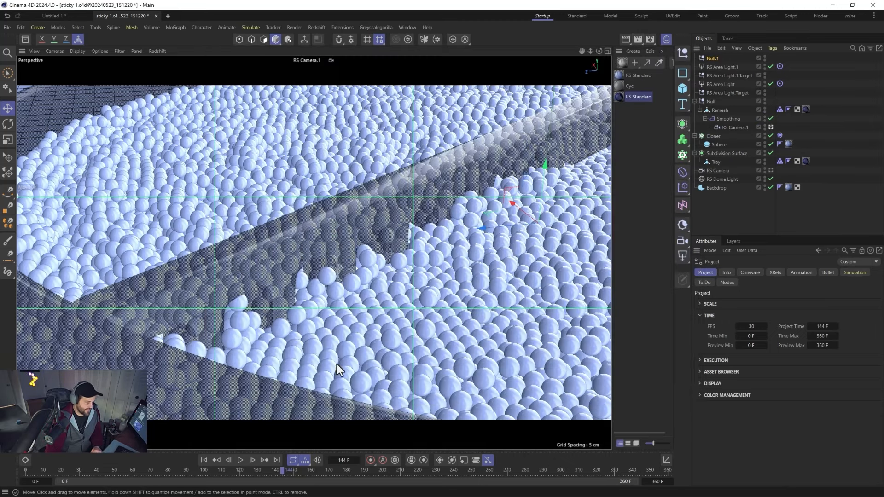
left_click(204, 460)
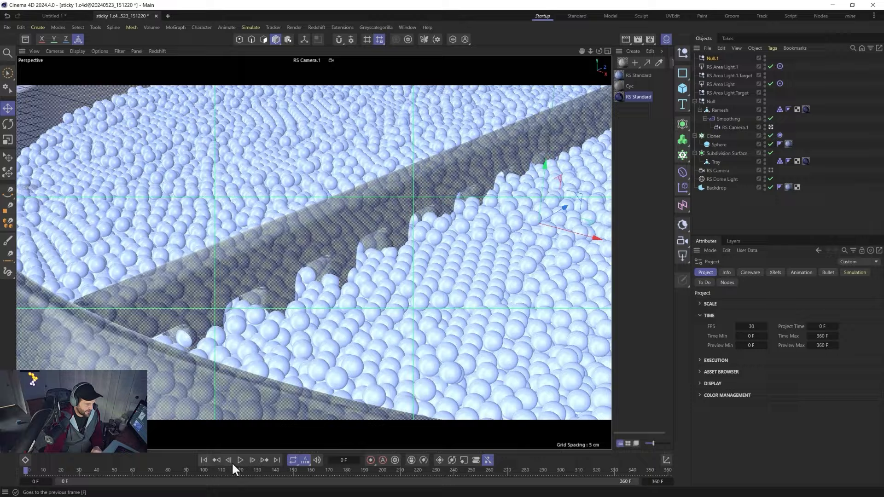
left_click(240, 460)
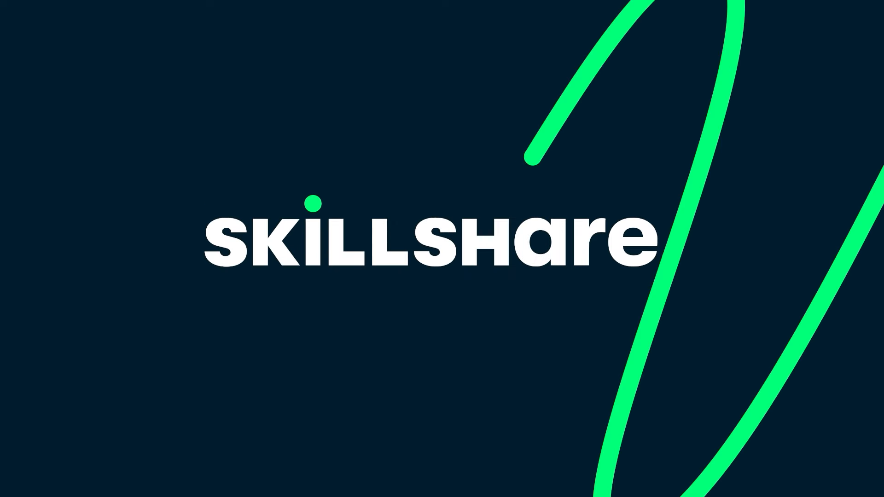